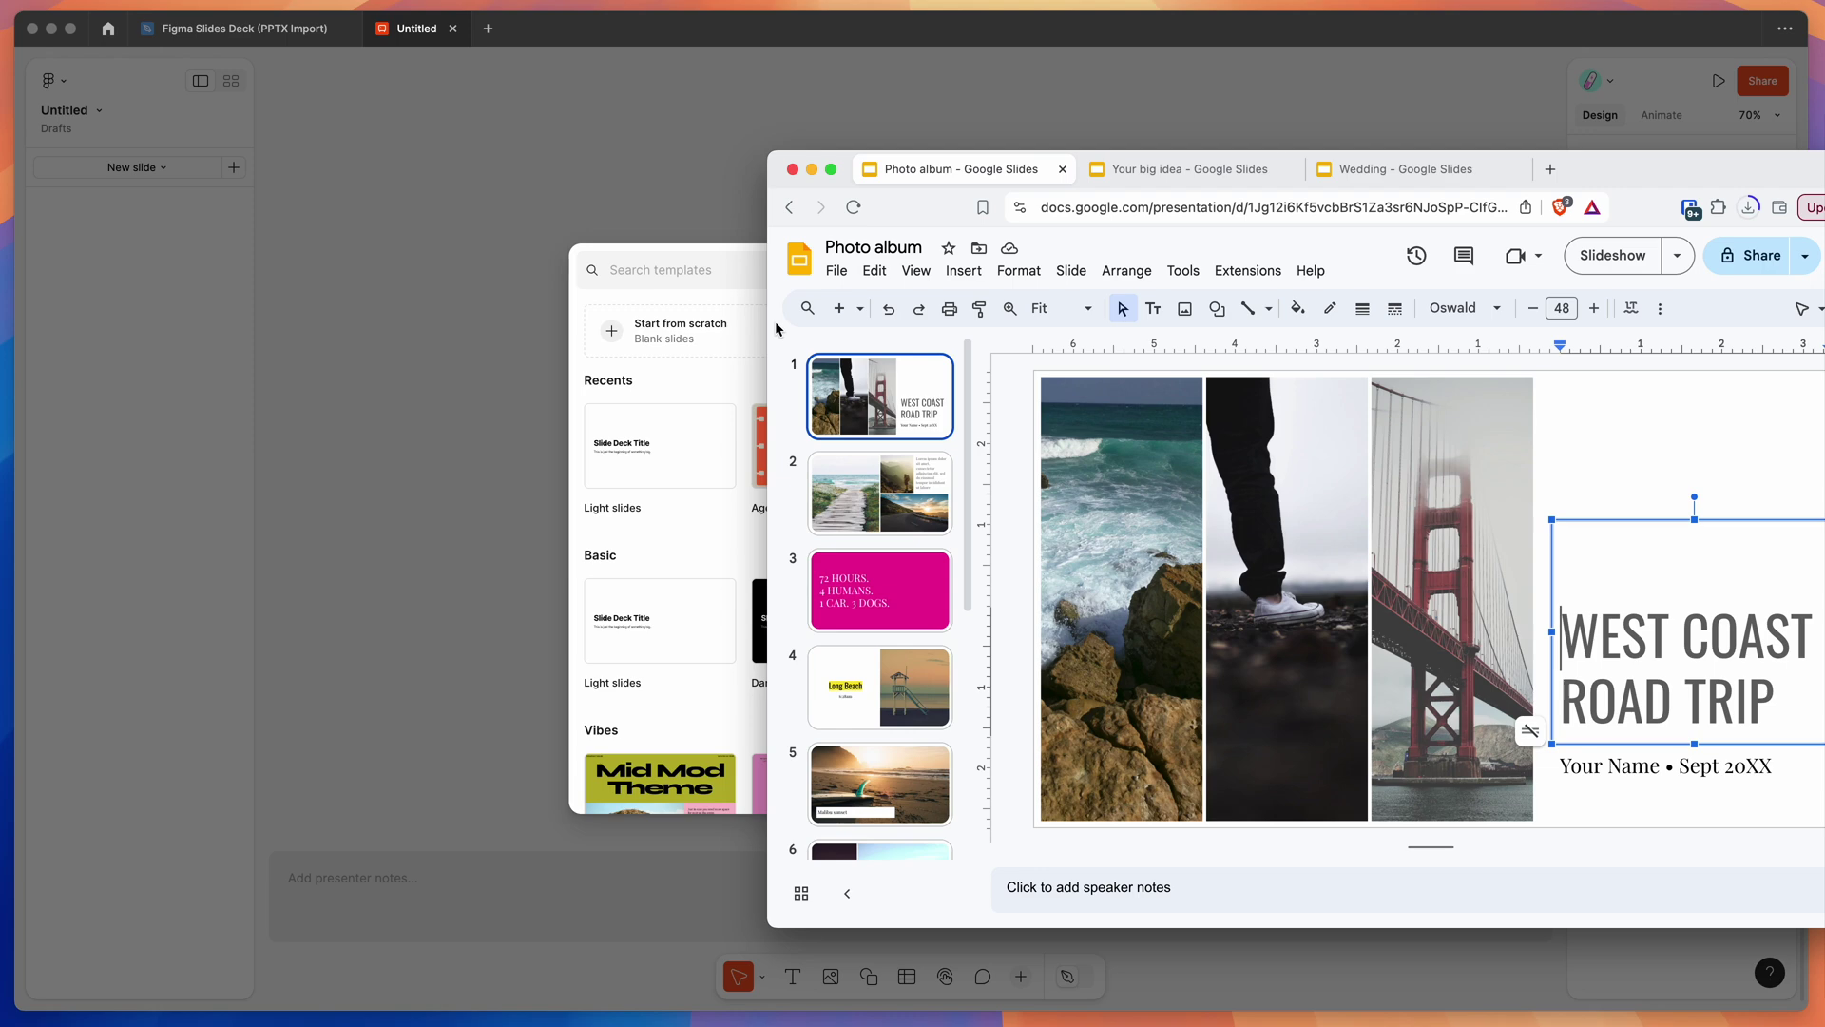
# Switch to the Figma Slides Deck (PPTX Import) design file in Figma and run the saved Pitchdeck Presentation Studio plugin
pyautogui.click(720, 303)
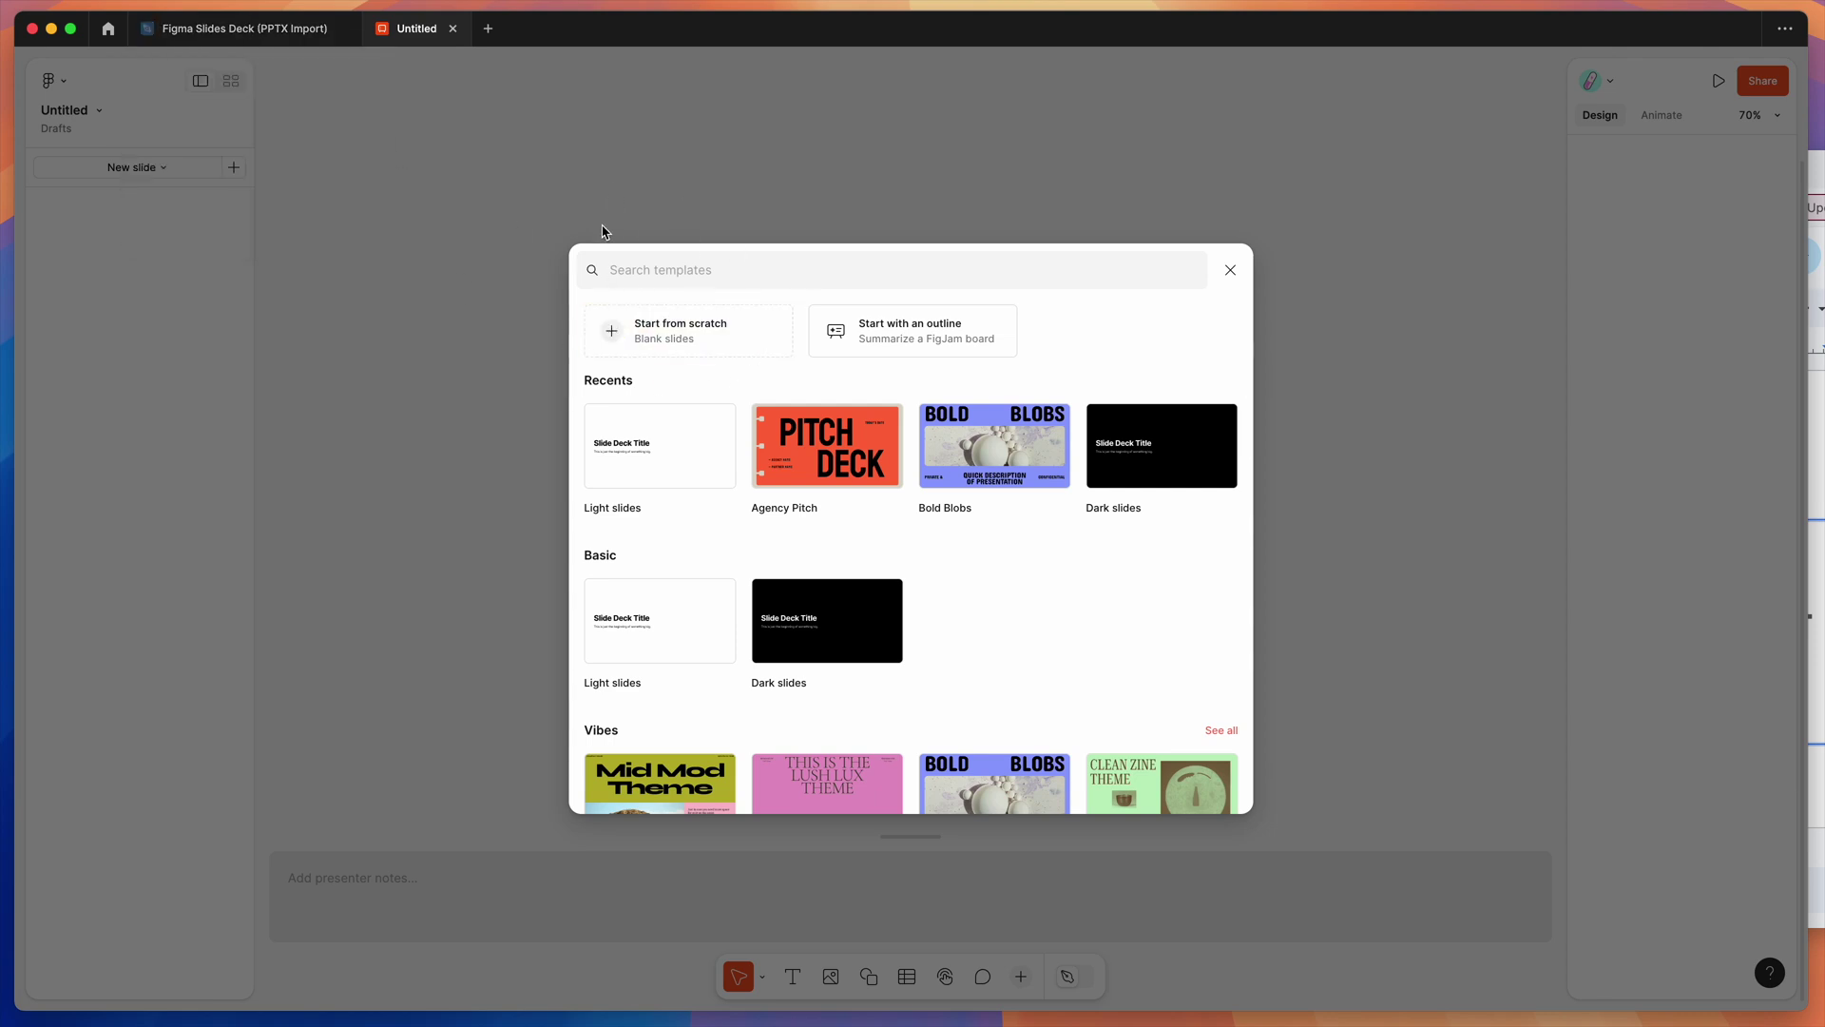
pyautogui.click(245, 37)
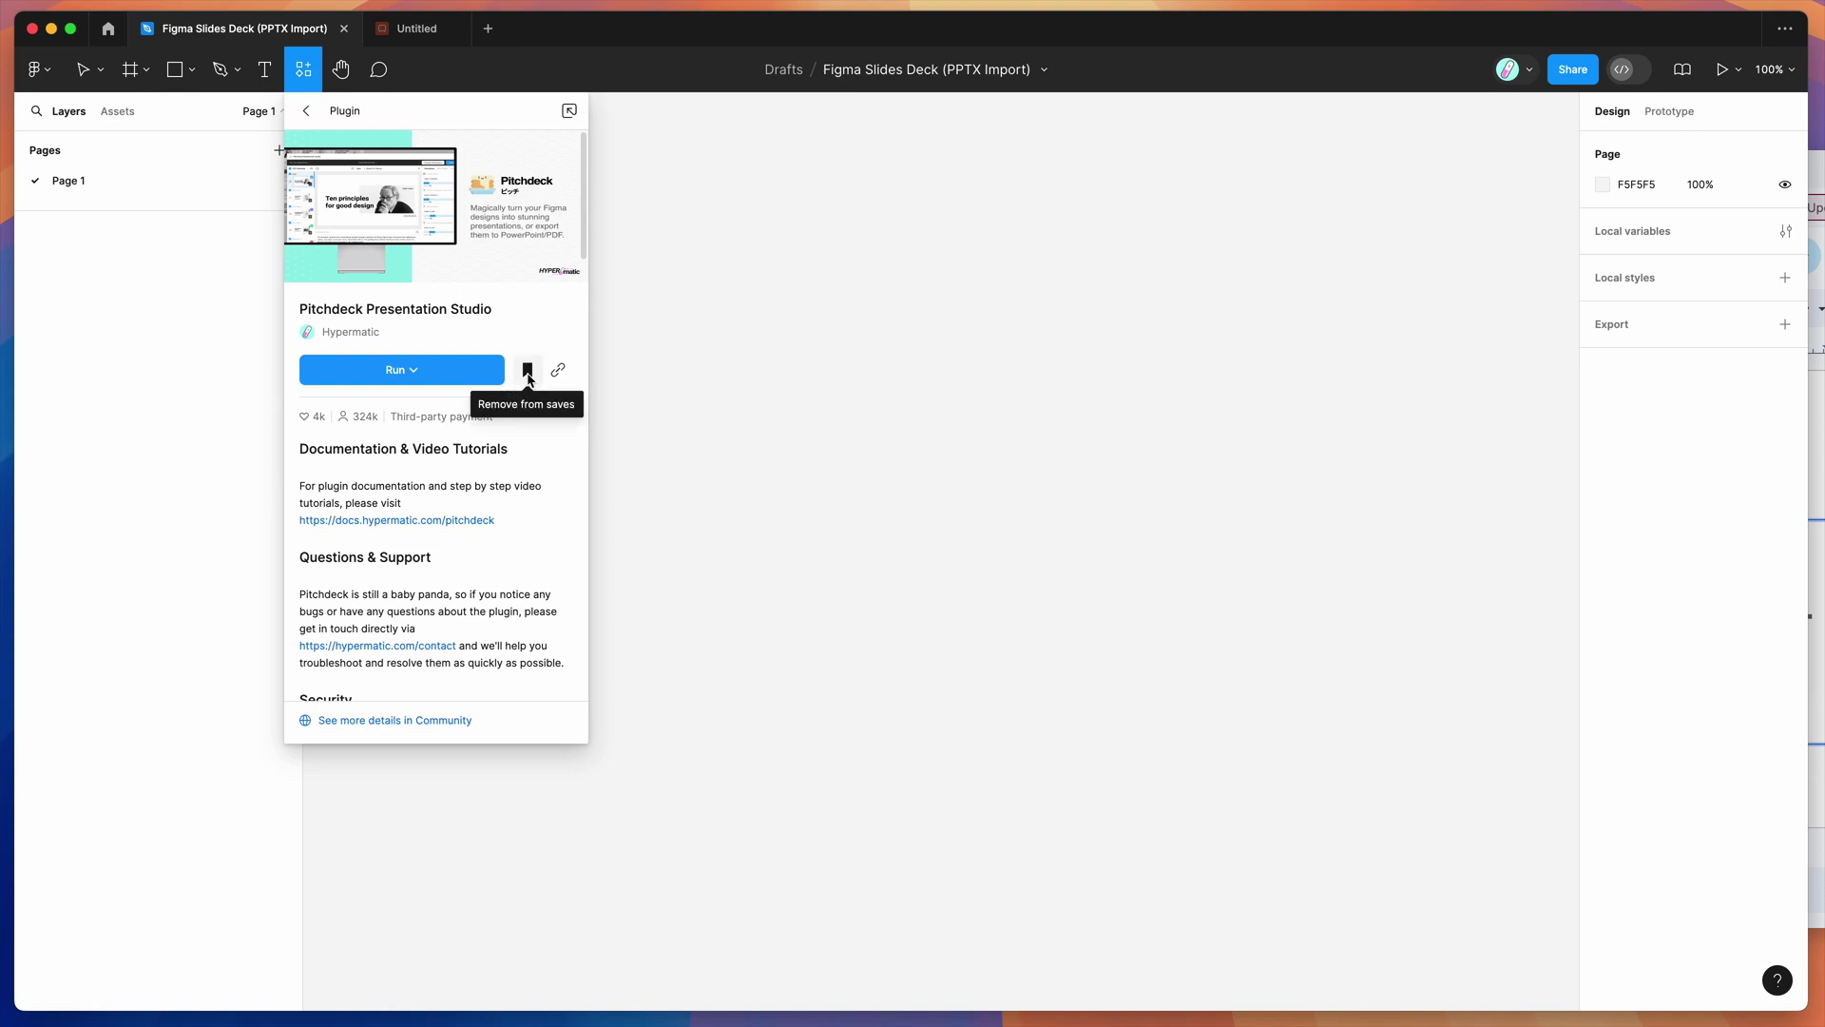
pyautogui.click(681, 263)
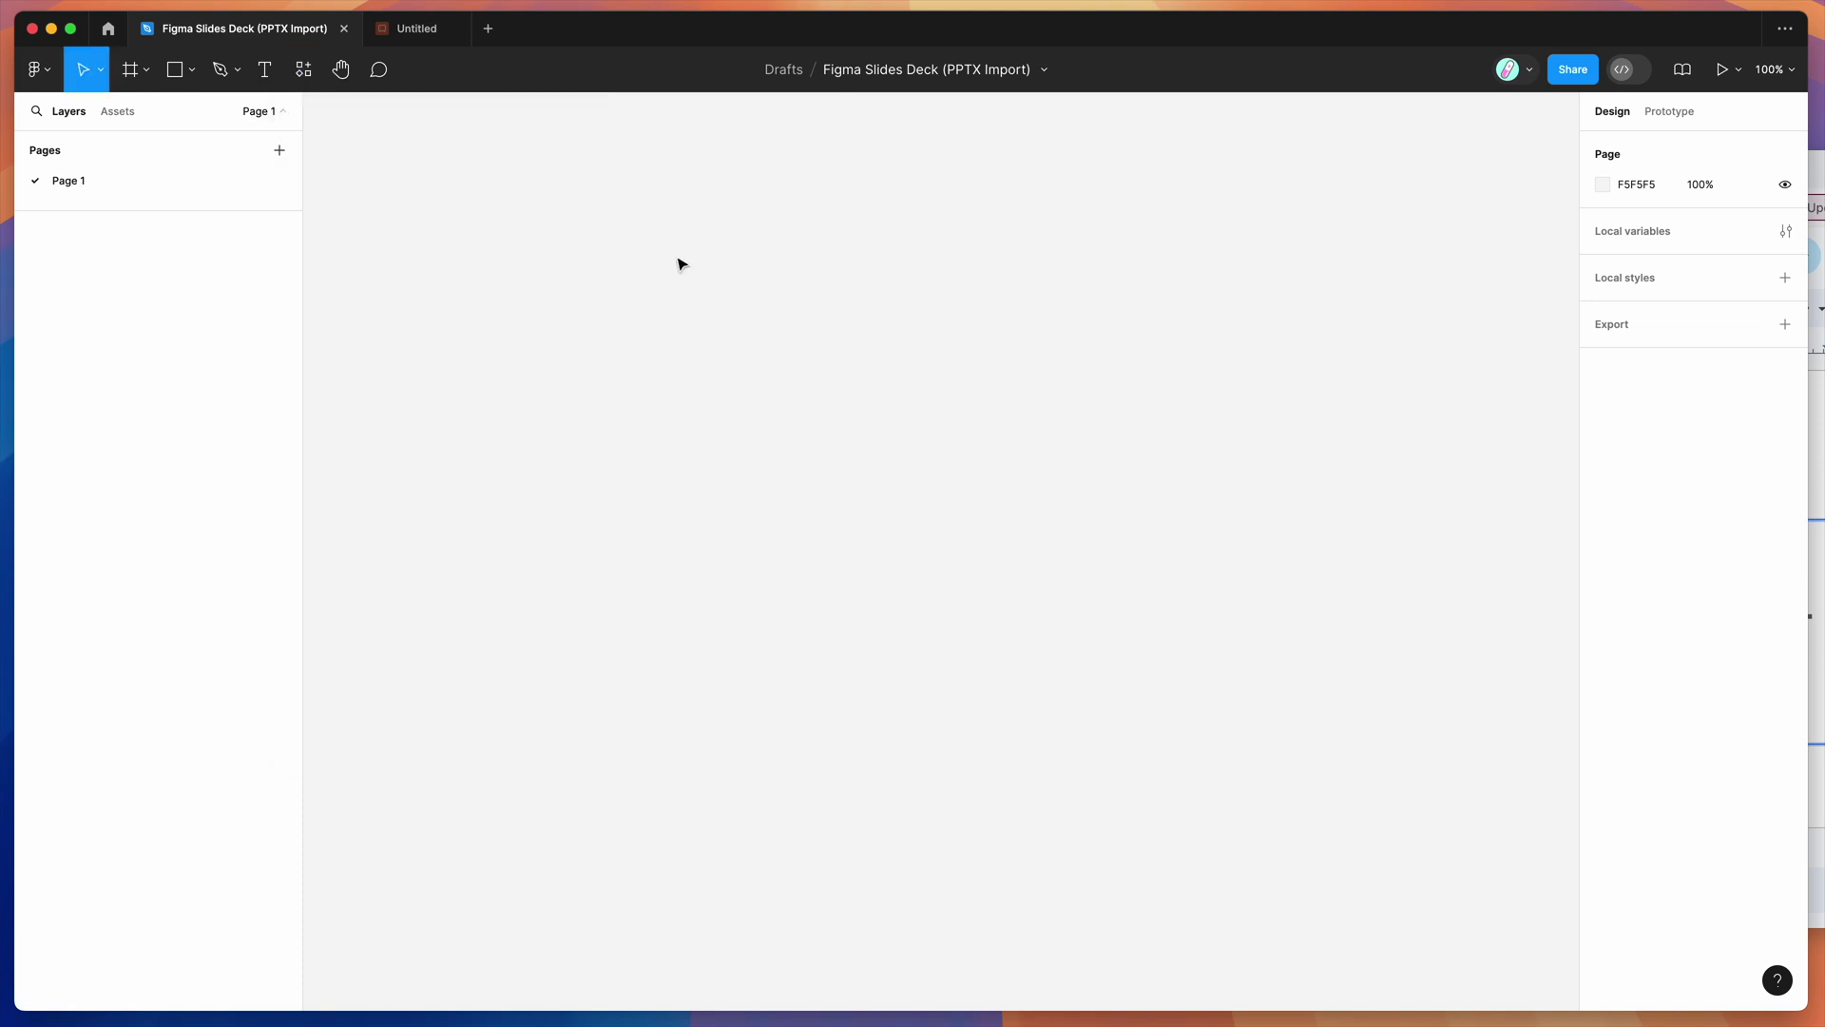
pyautogui.rightClick(617, 247)
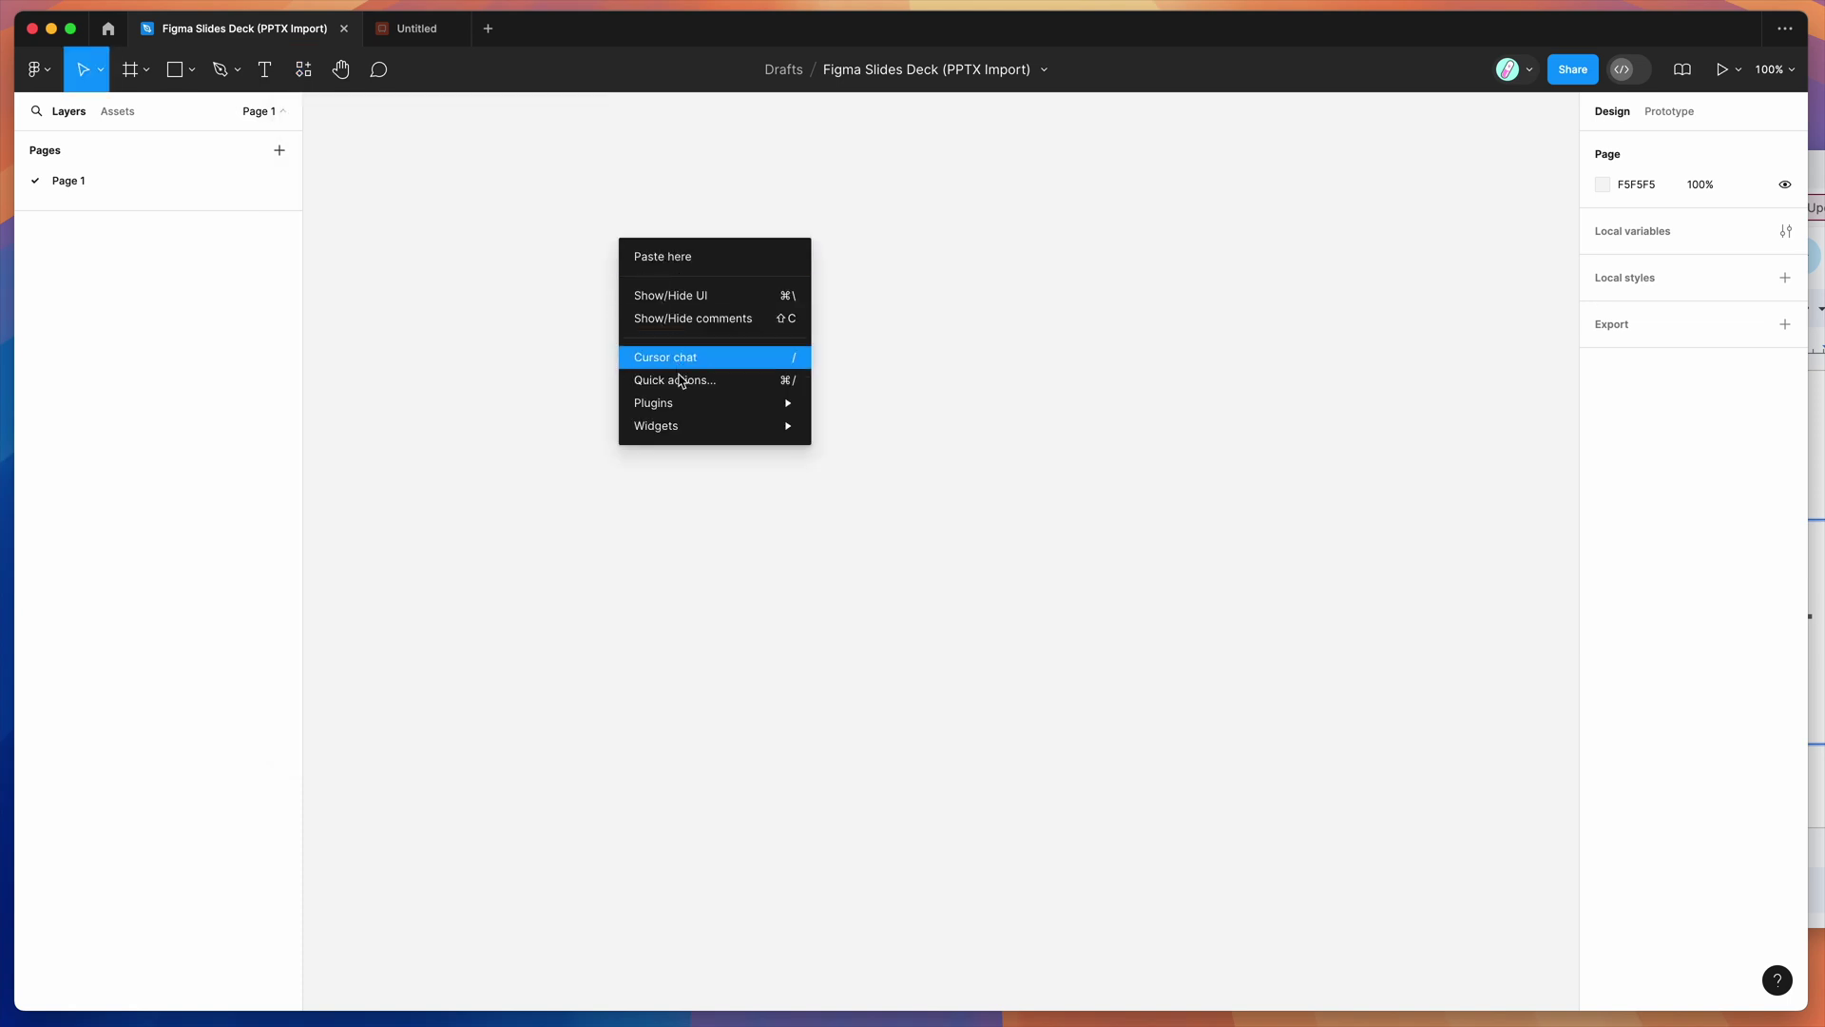
pyautogui.moveTo(682, 404)
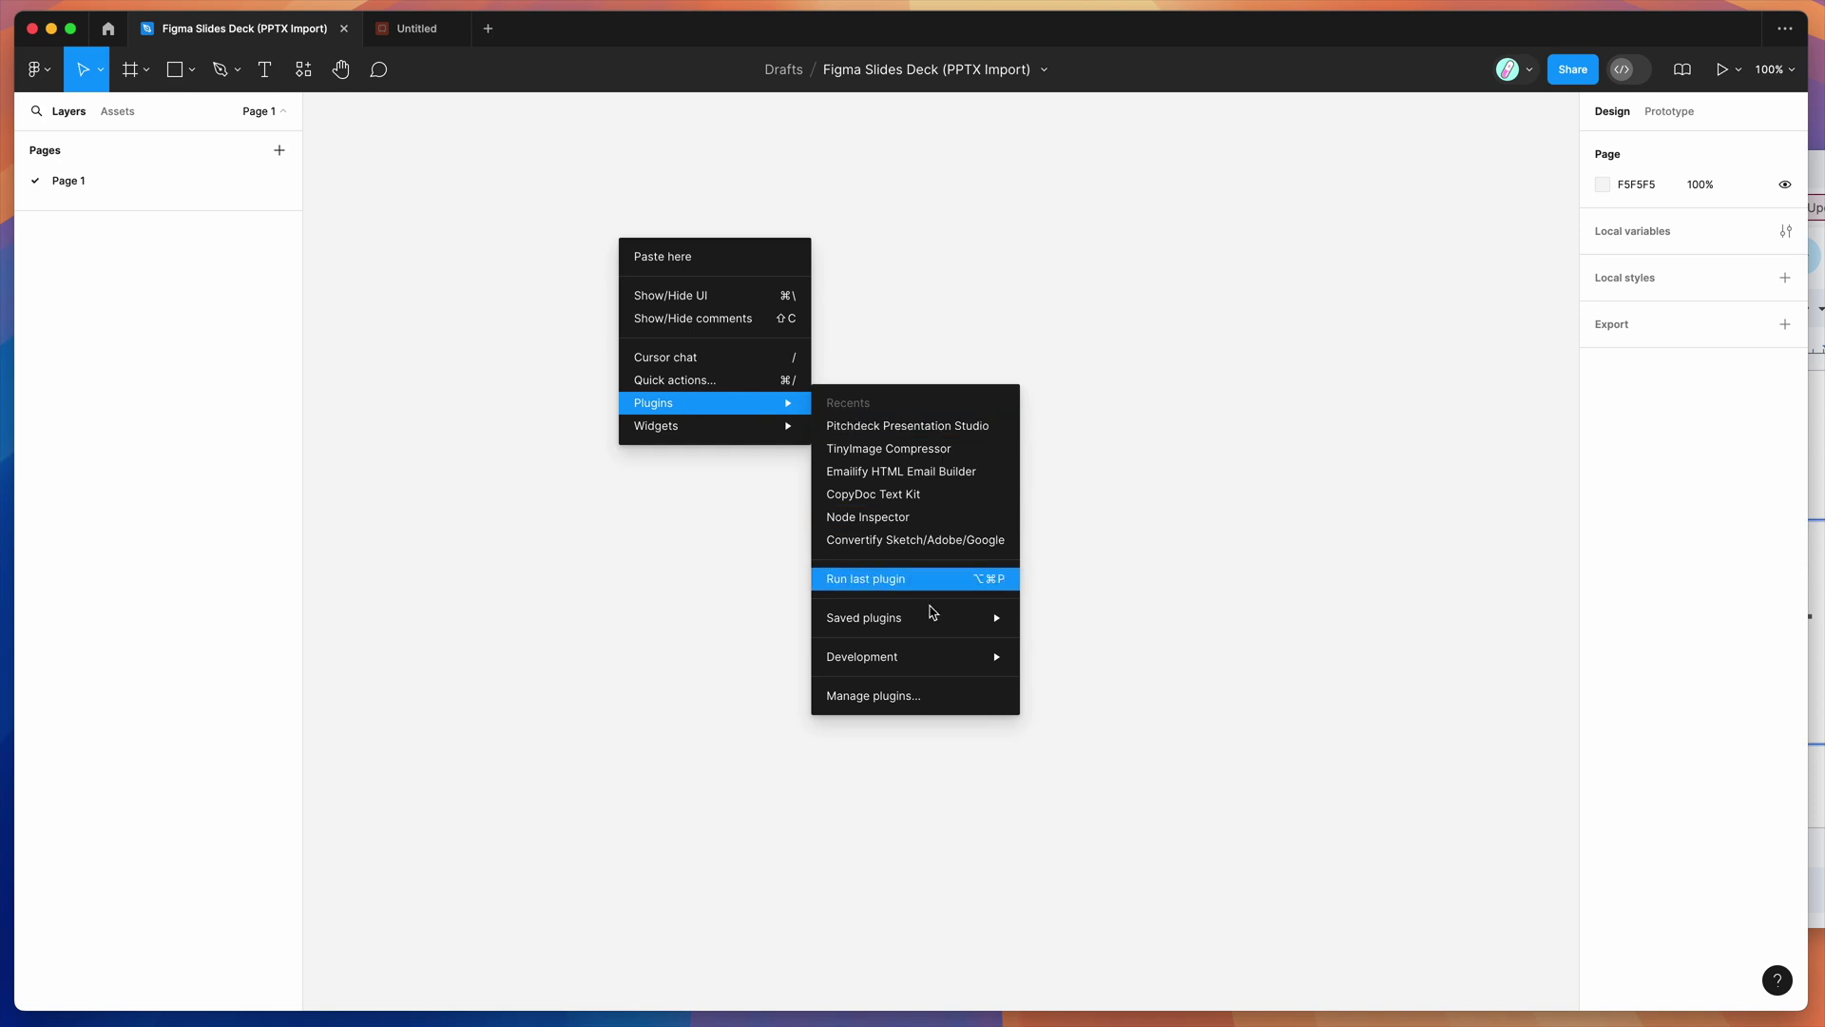
pyautogui.moveTo(933, 613)
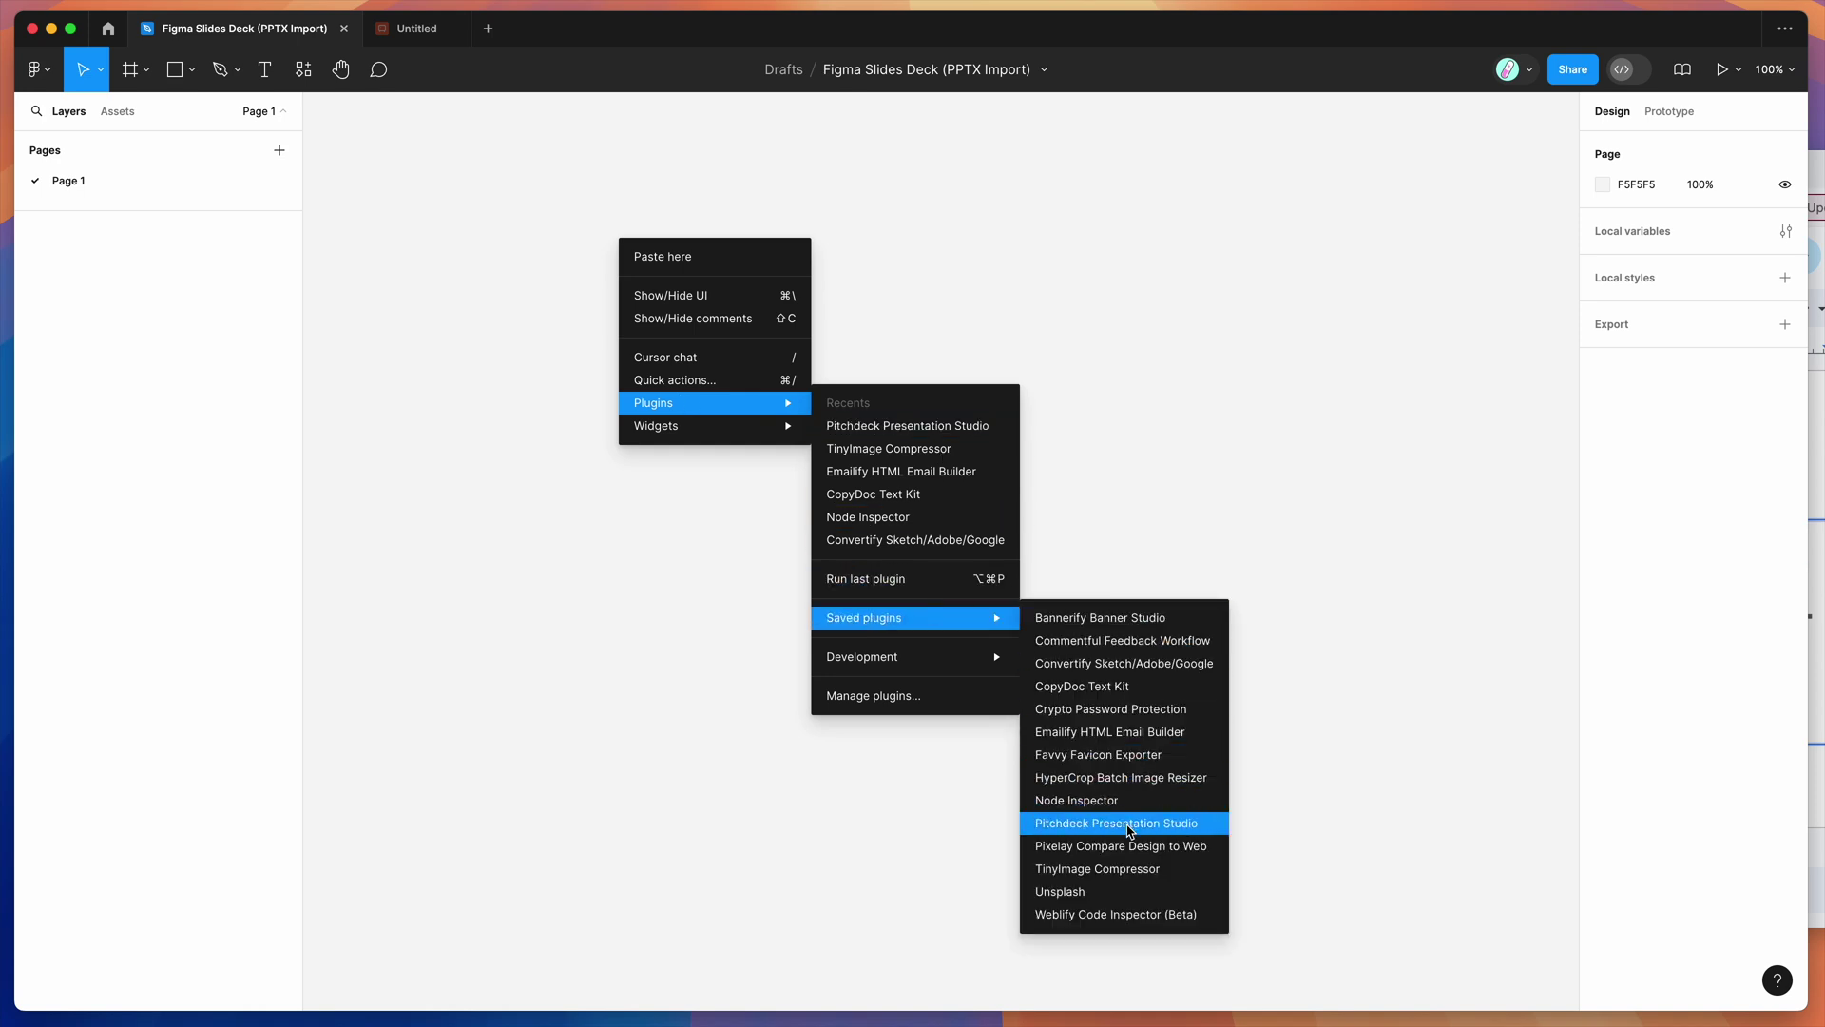
pyautogui.click(1128, 823)
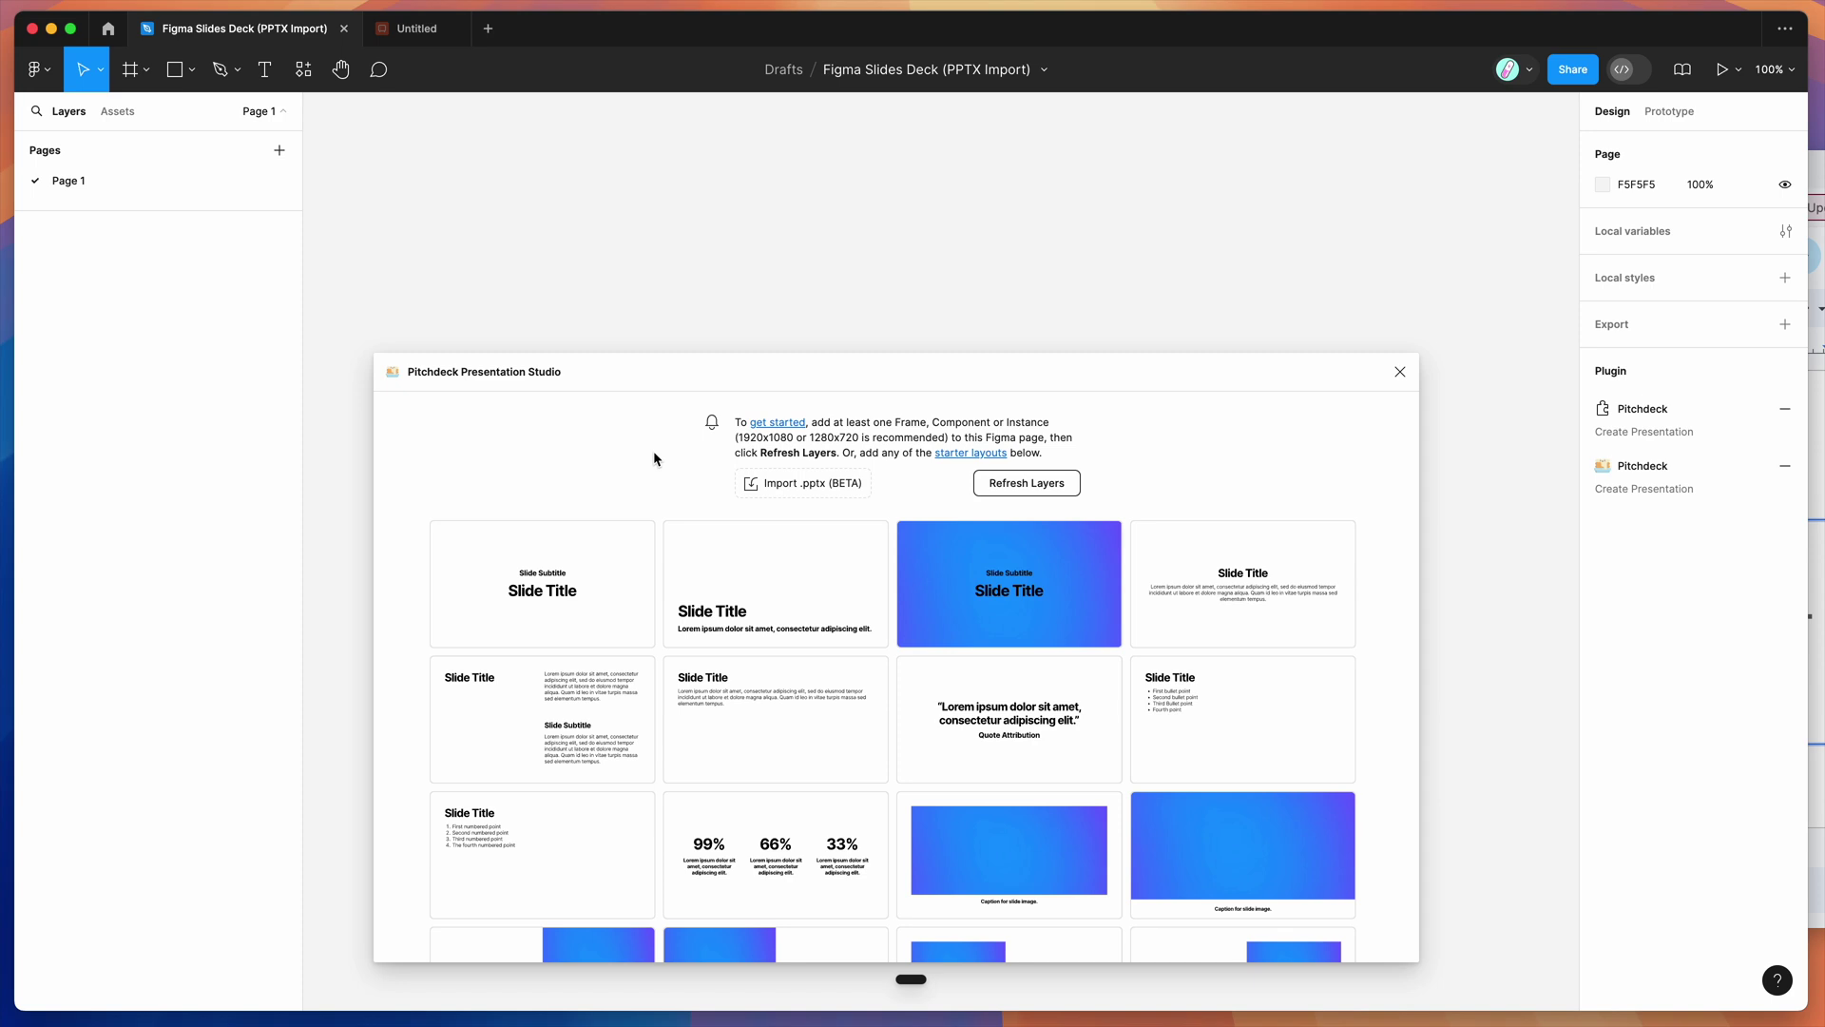
pyautogui.moveTo(886, 500); pyautogui.dragTo(803, 490)
pyautogui.press('super+Tab')
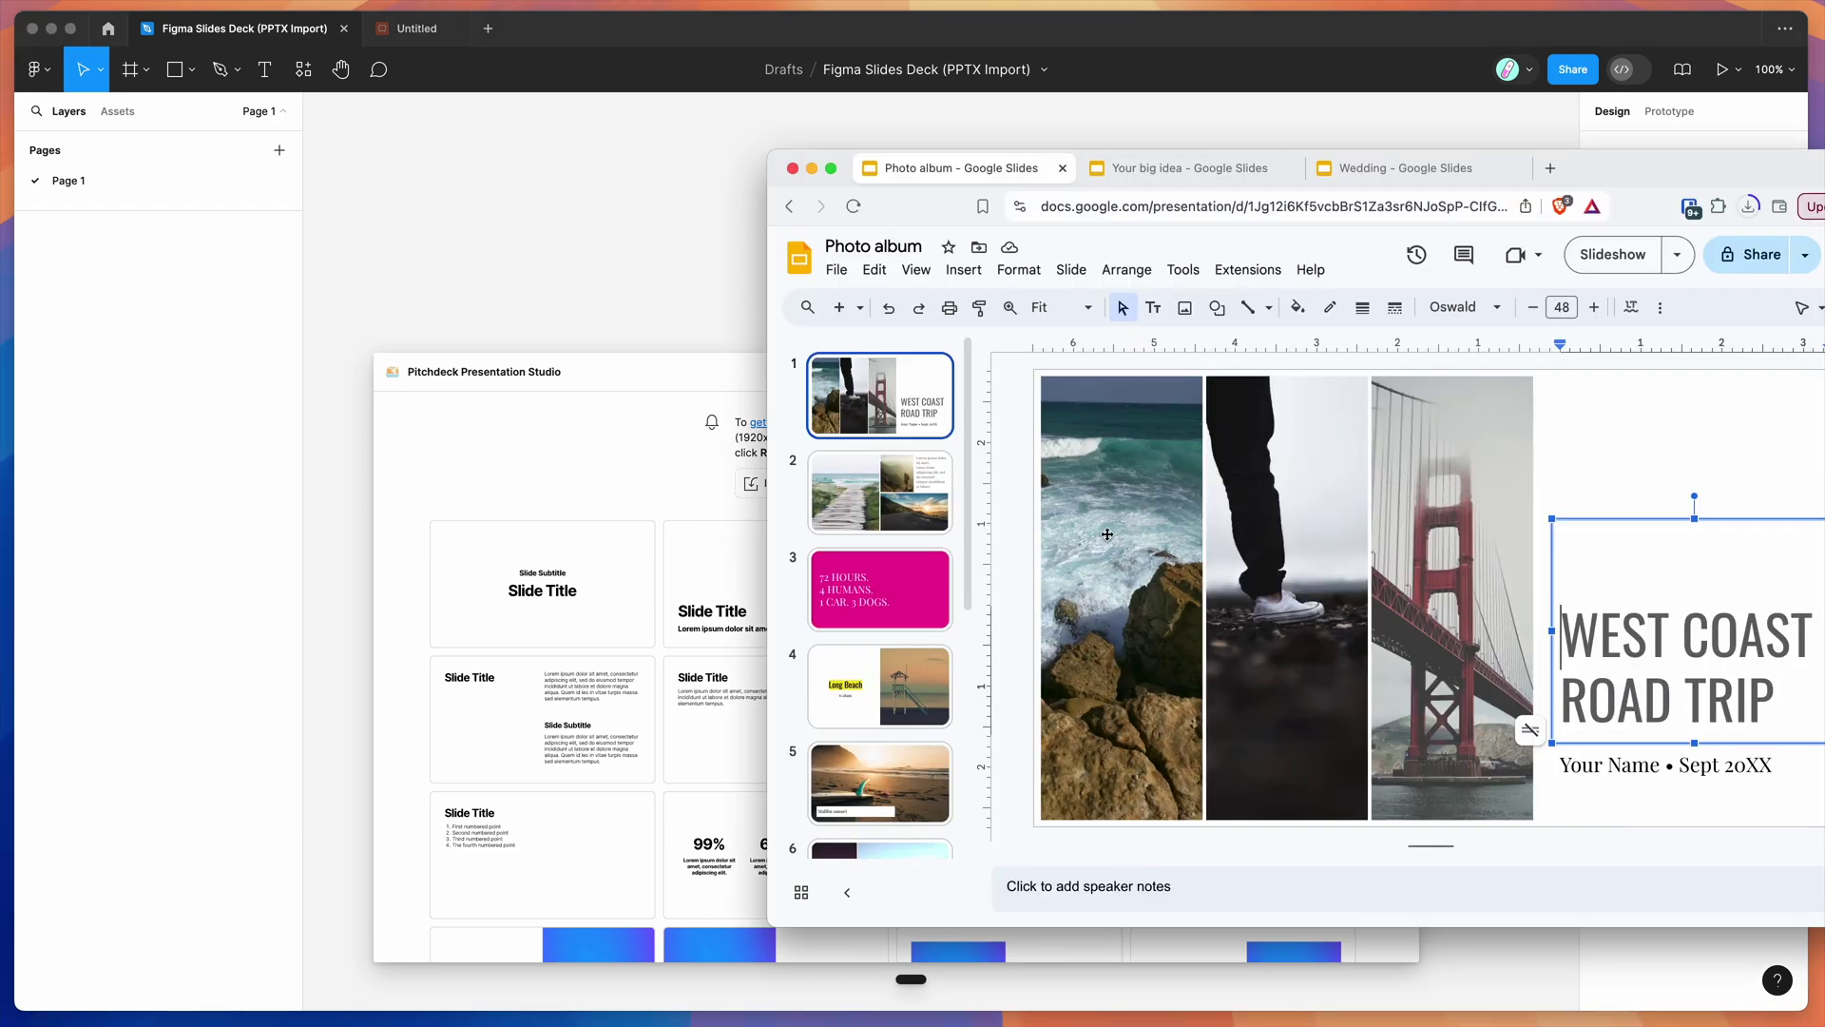
pyautogui.click(421, 40)
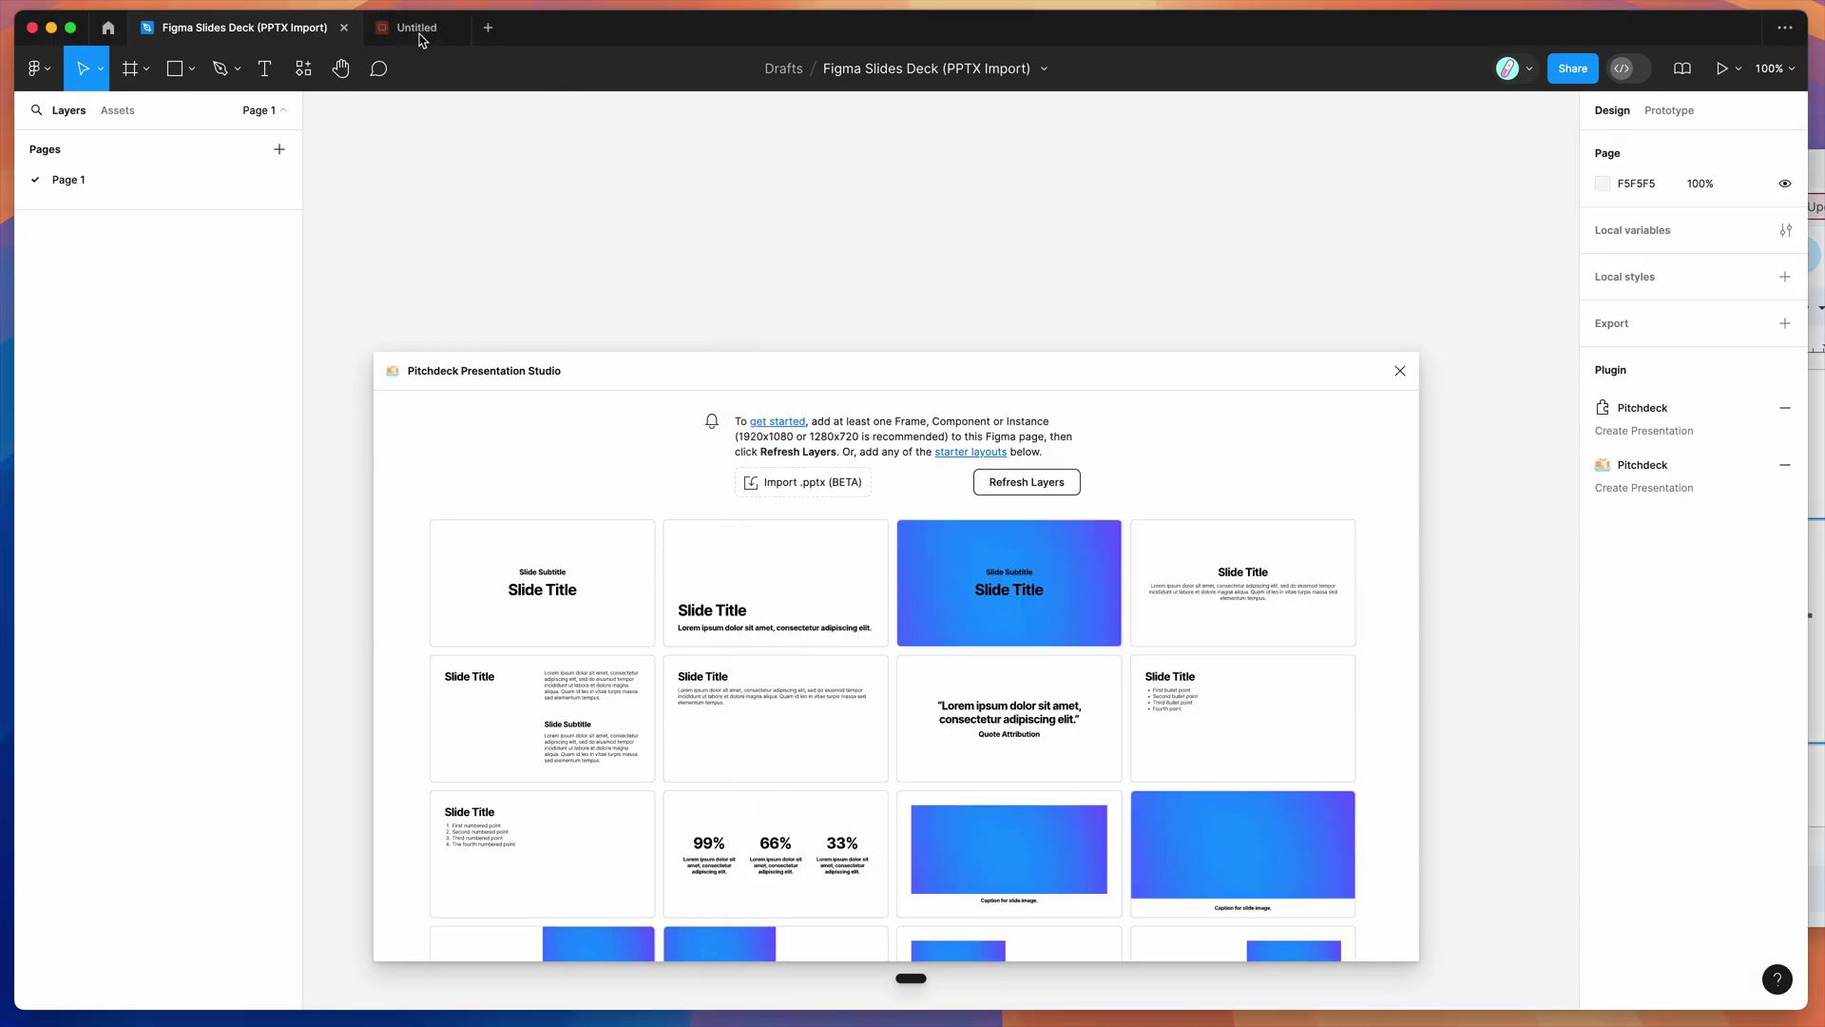
pyautogui.click(422, 40)
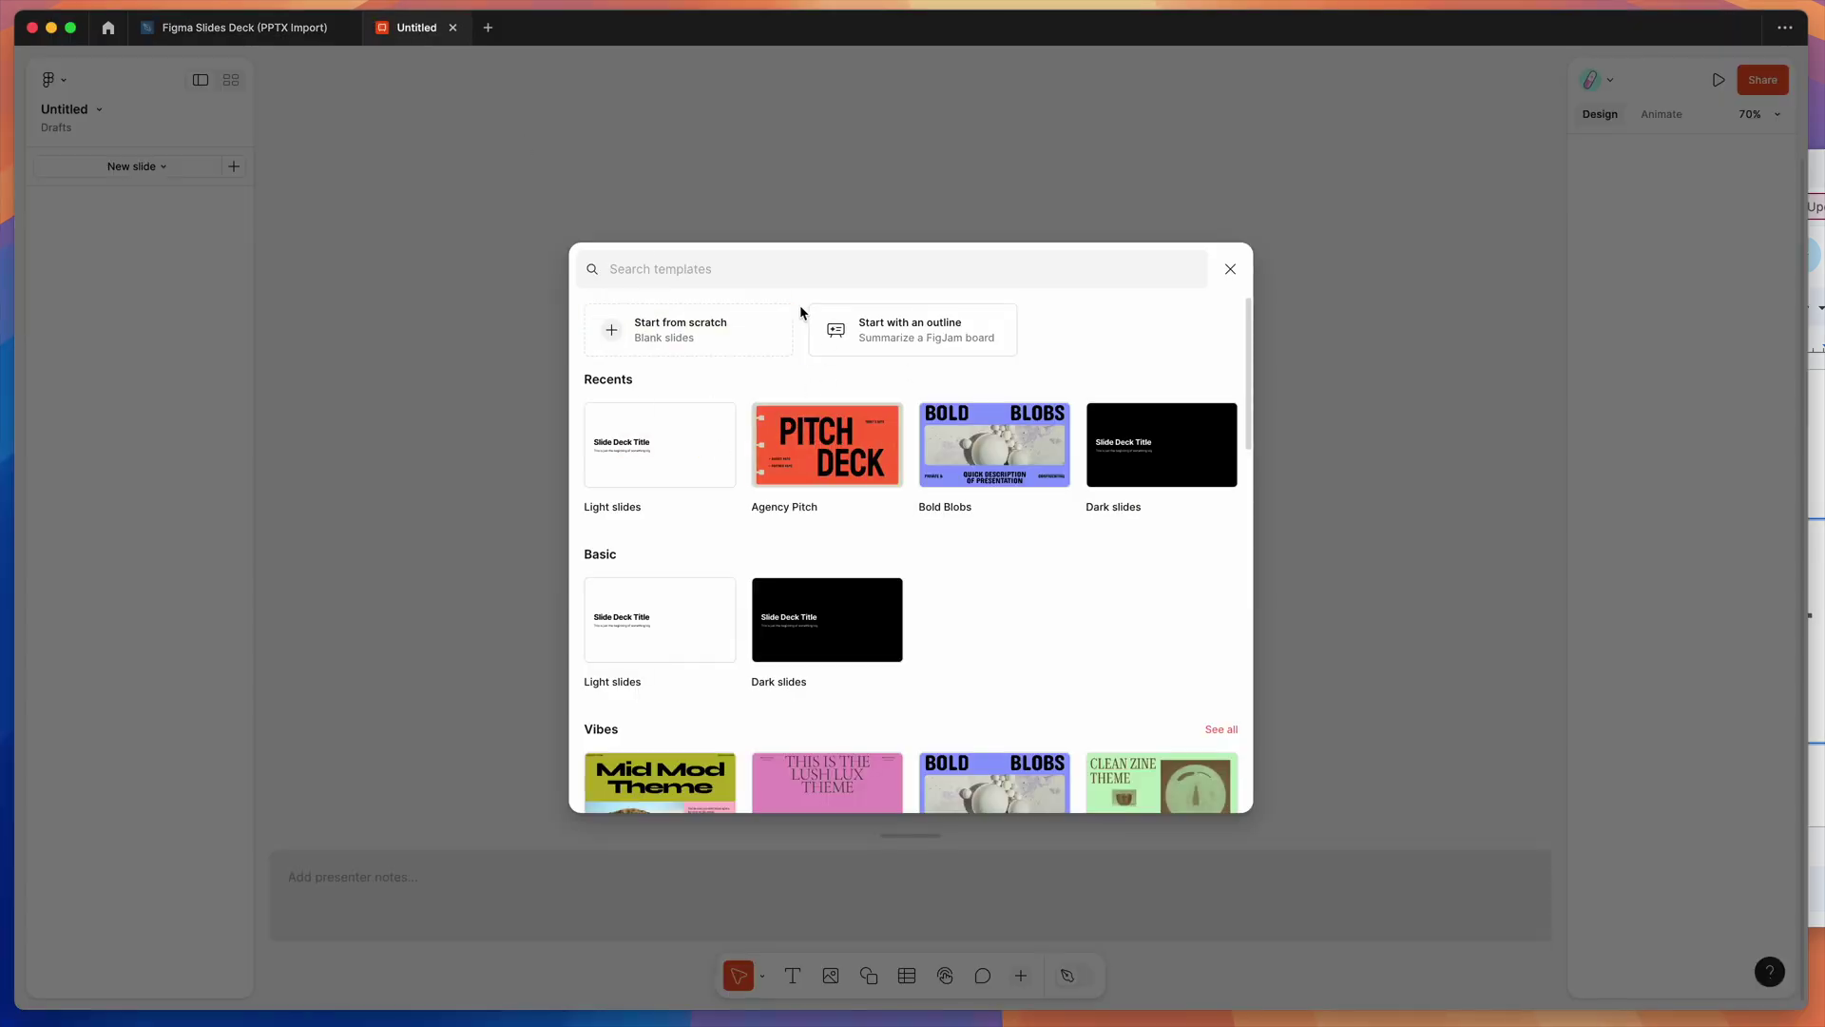
pyautogui.click(253, 32)
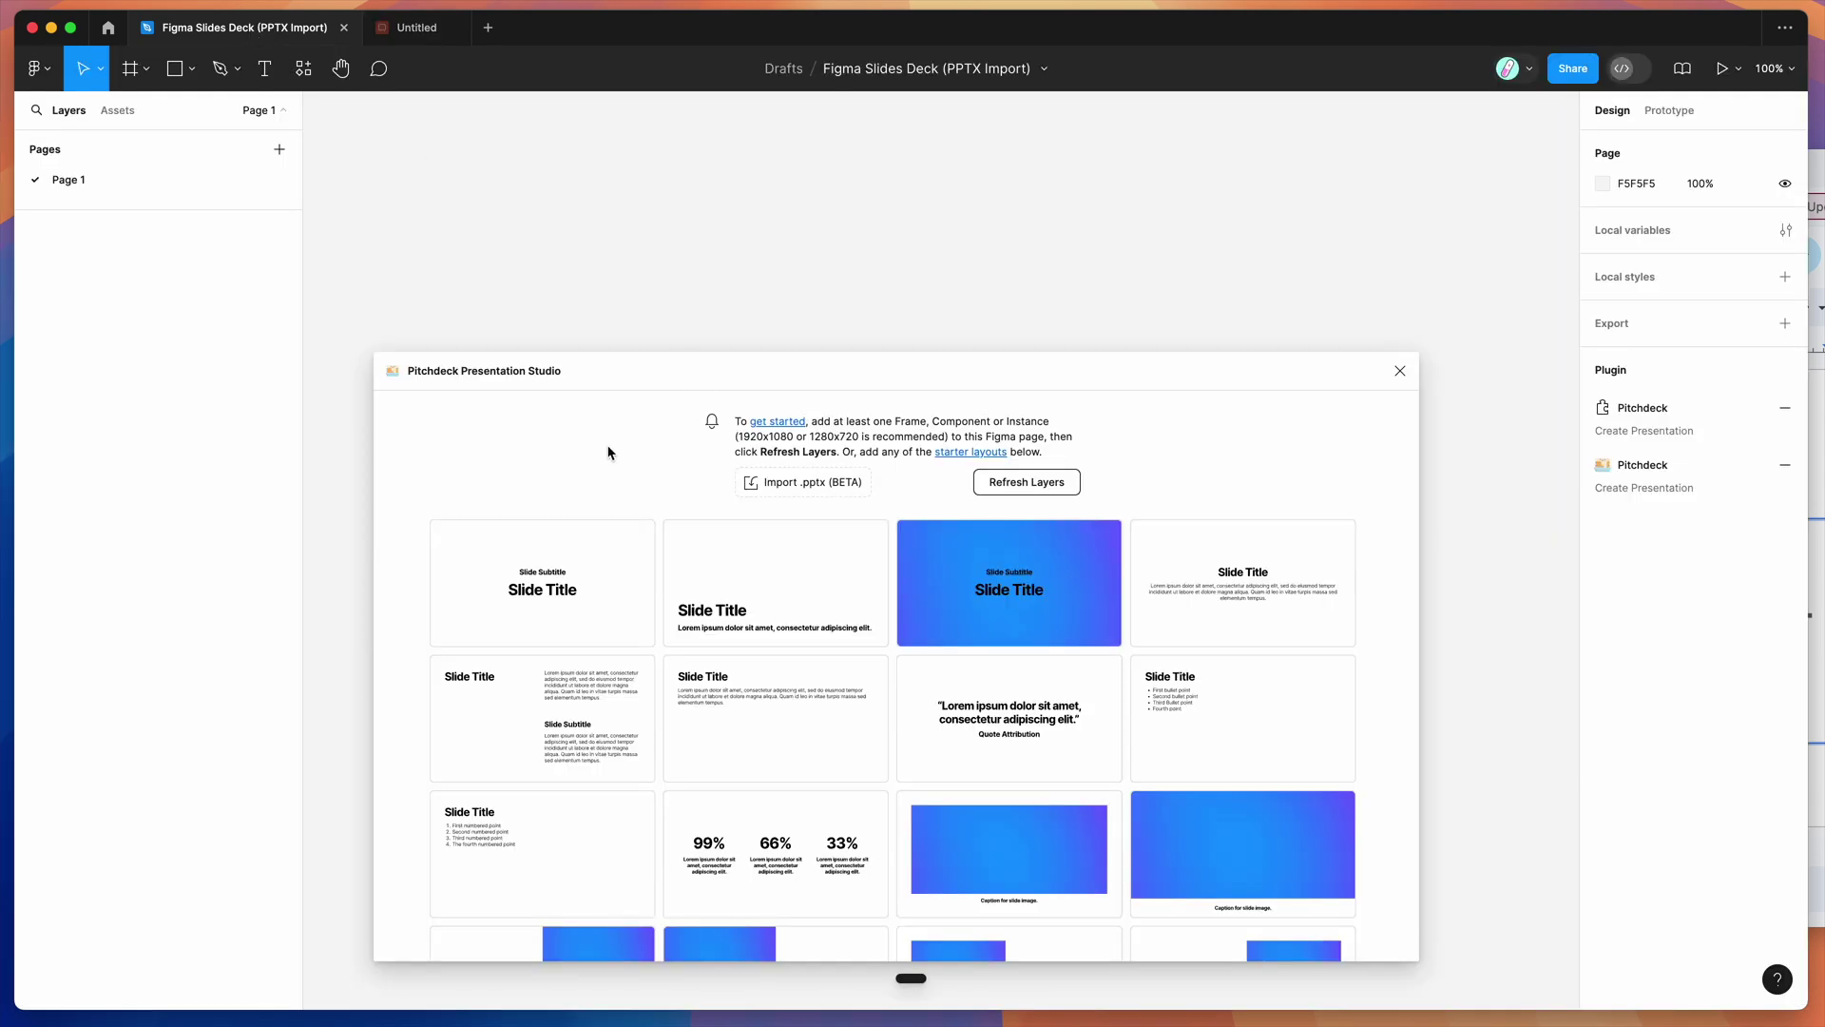
# Switch to Google Slides, download the Photo album deck as Microsoft PowerPoint (.pptx), and import that file into Figma with Pitchdeck
pyautogui.press('super+Tab')
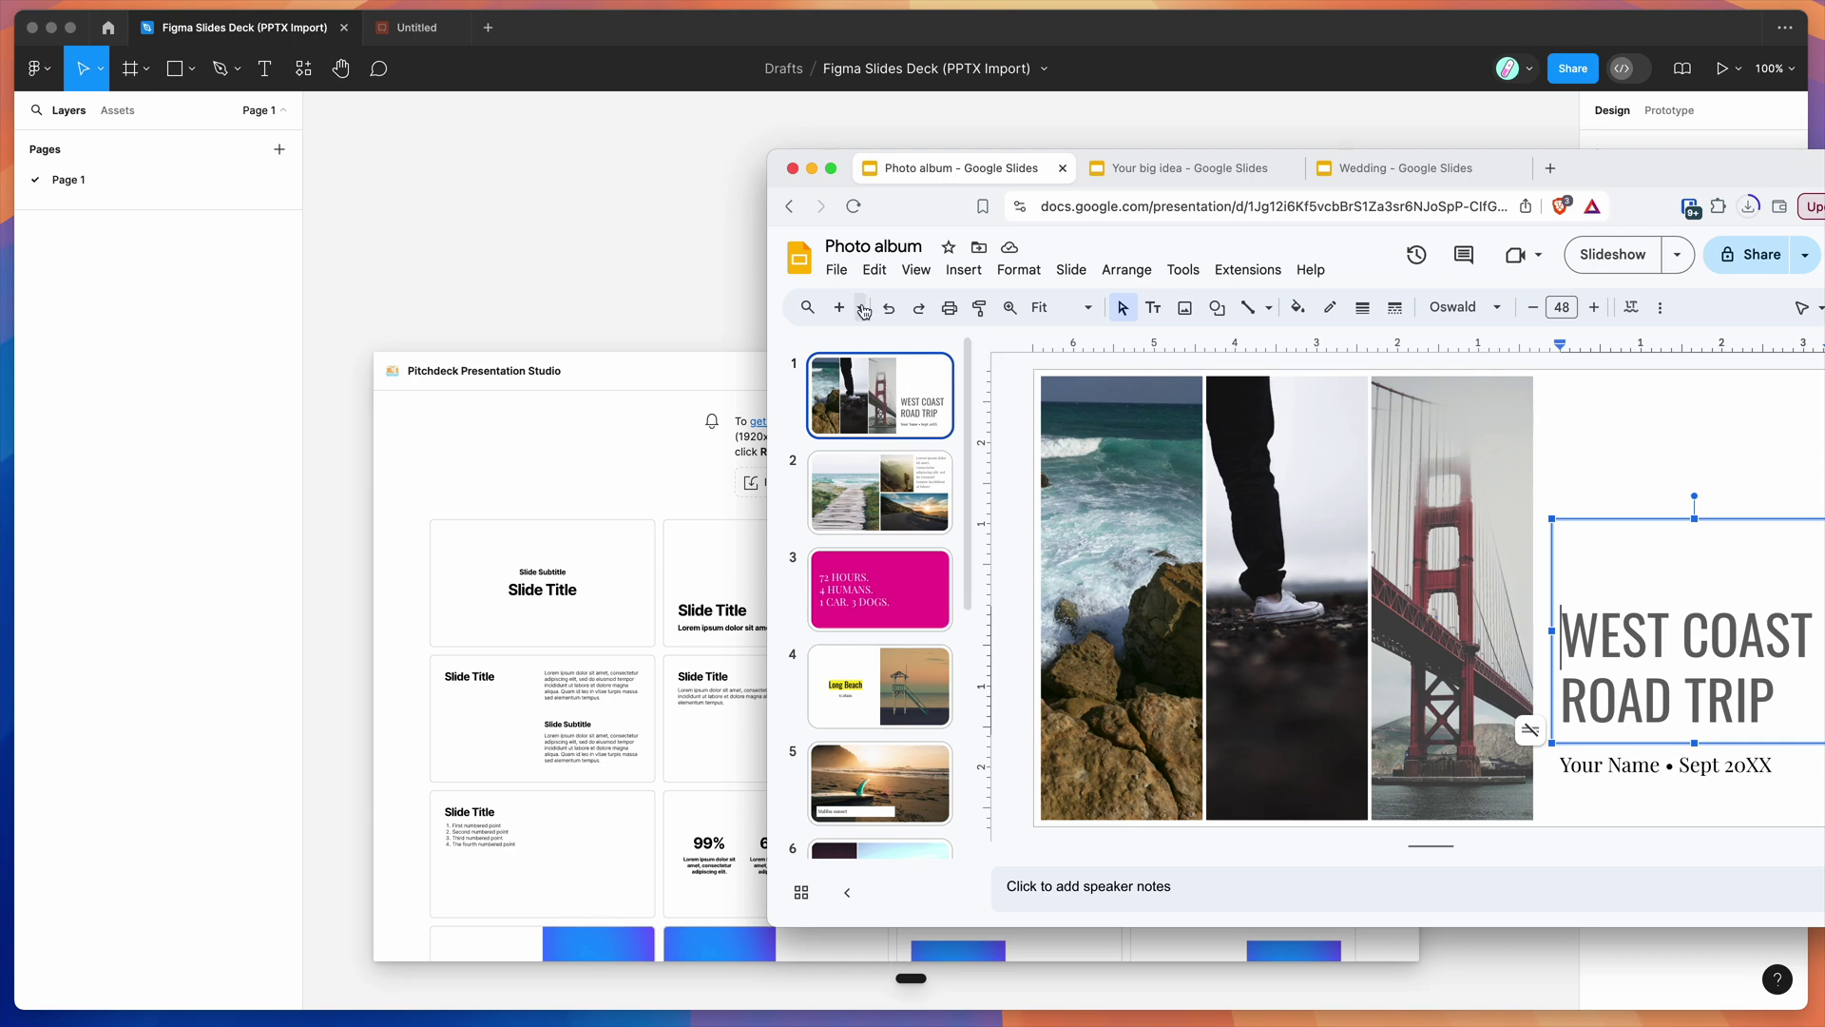
pyautogui.click(838, 277)
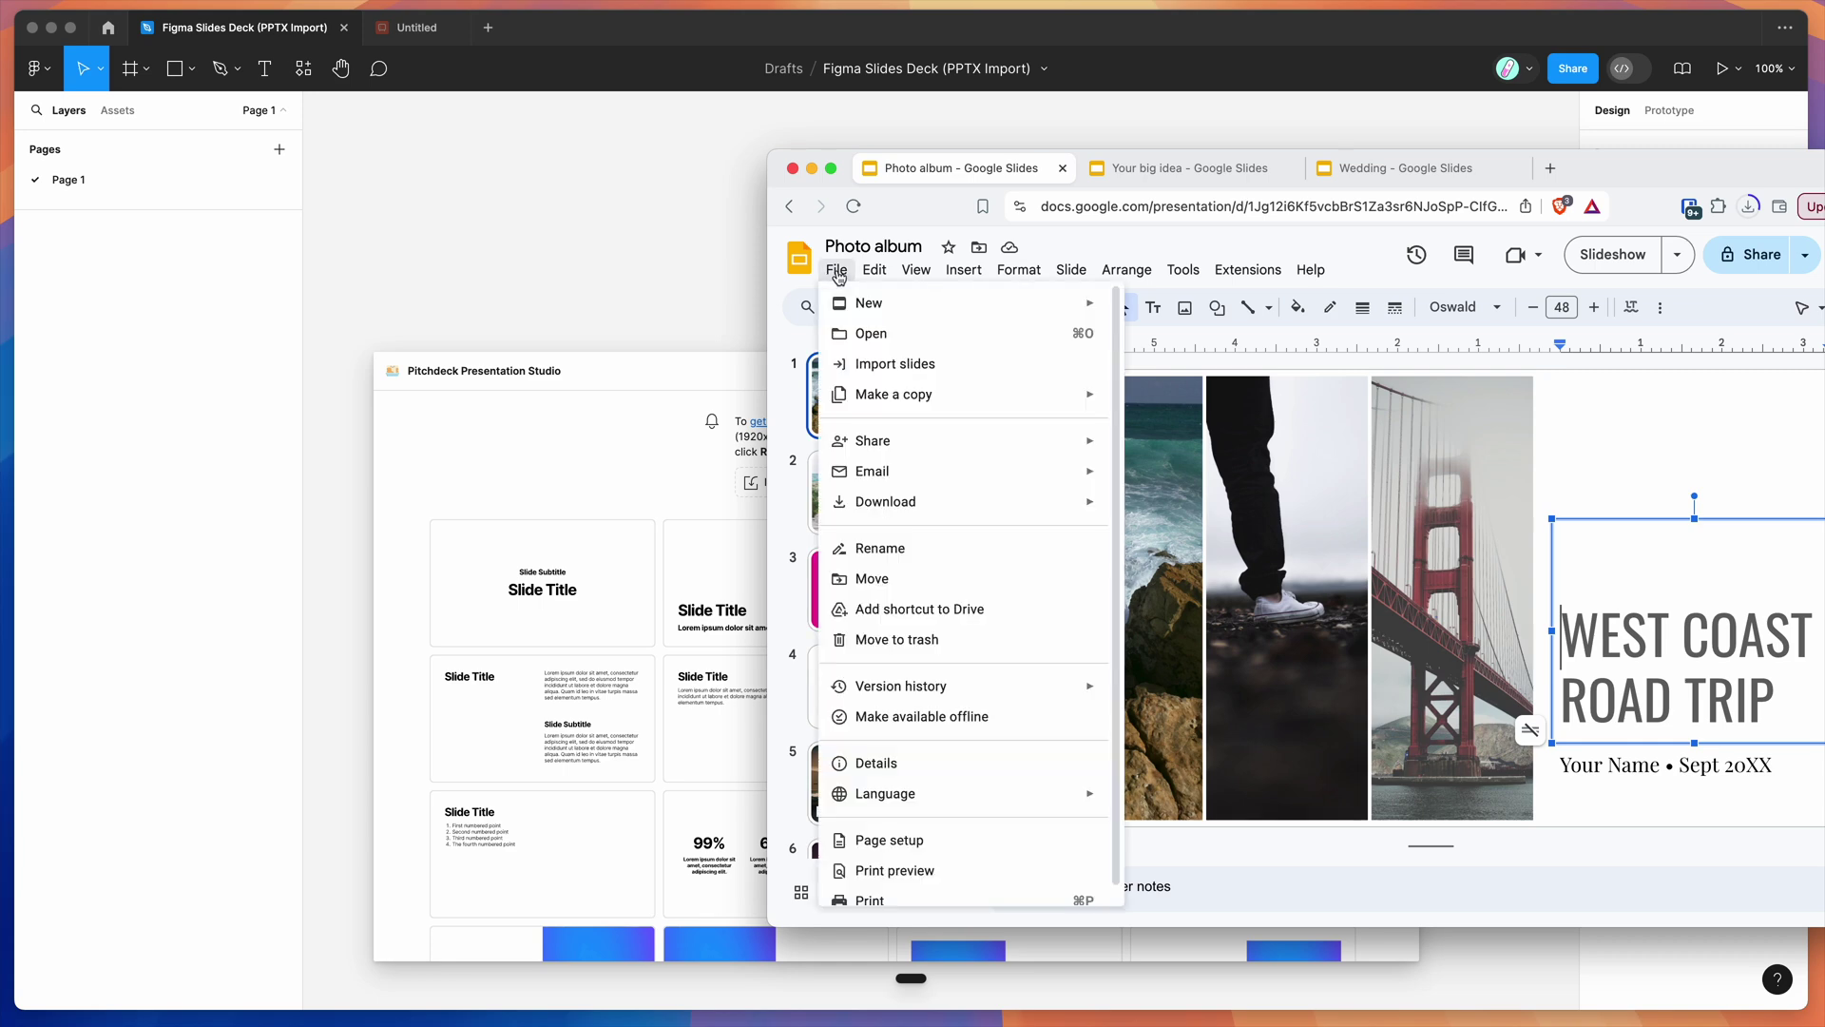
pyautogui.moveTo(881, 505)
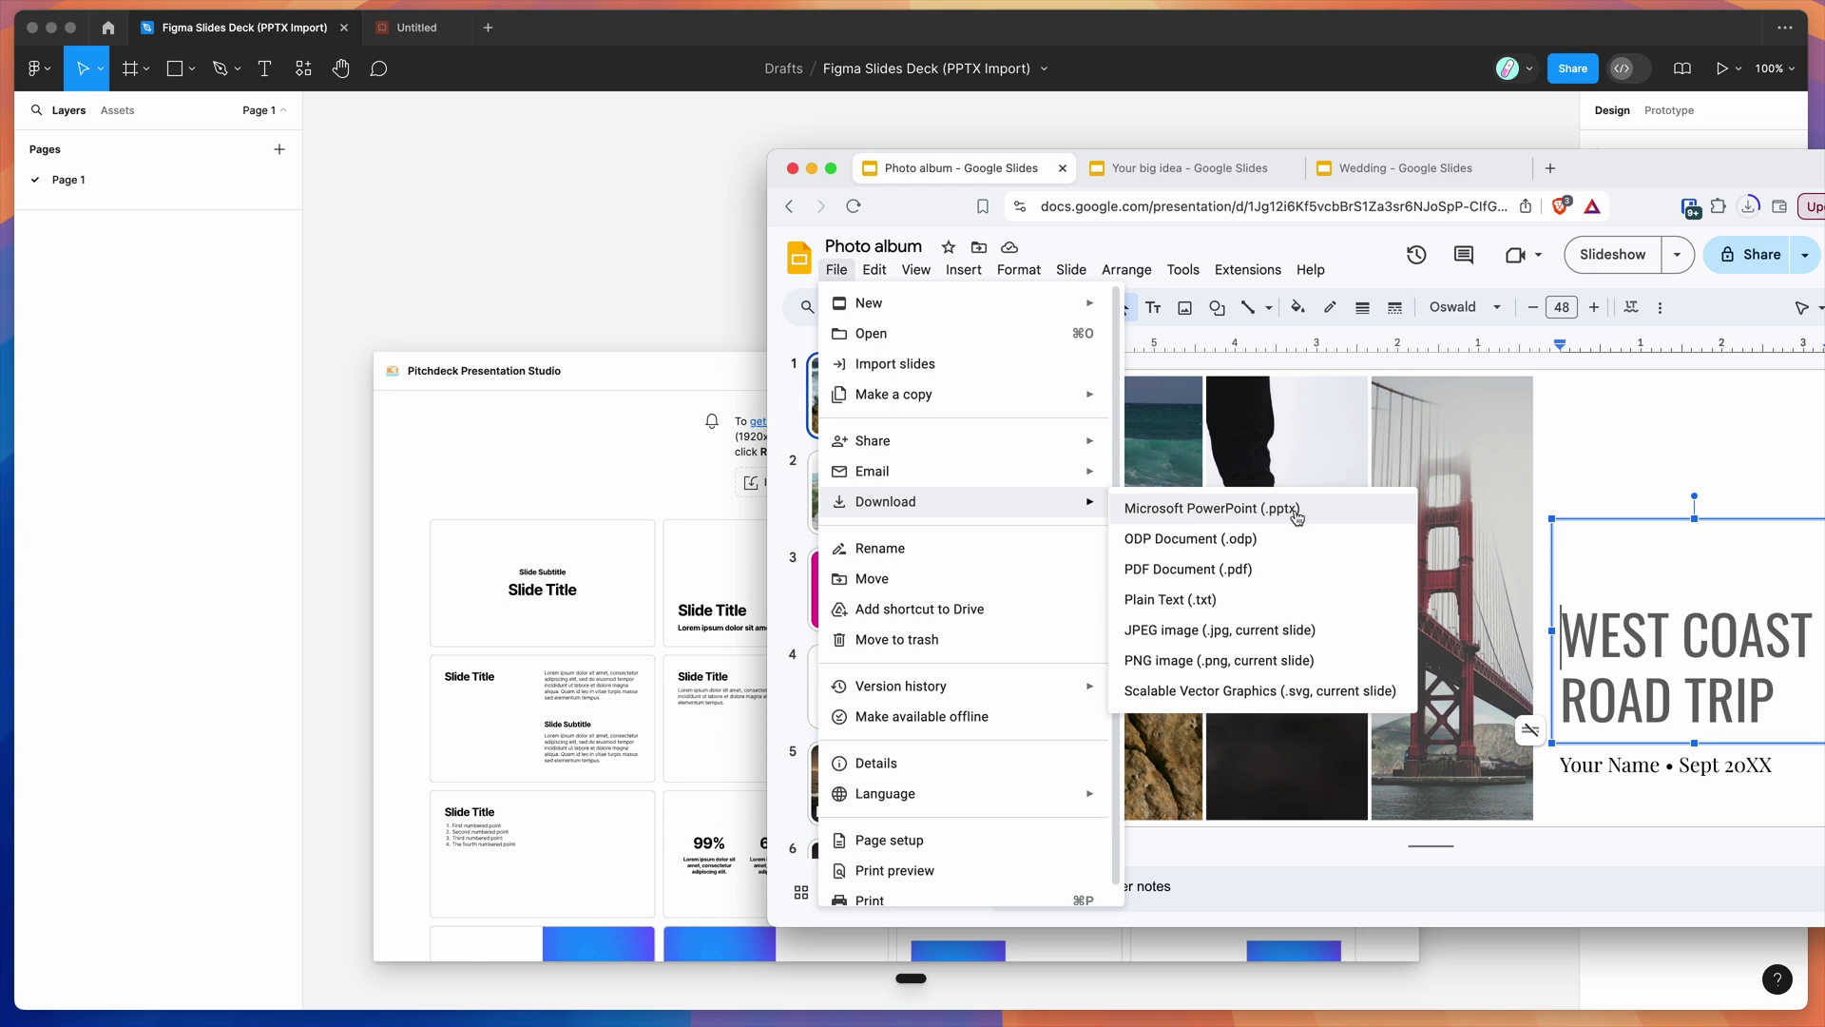
pyautogui.click(1193, 518)
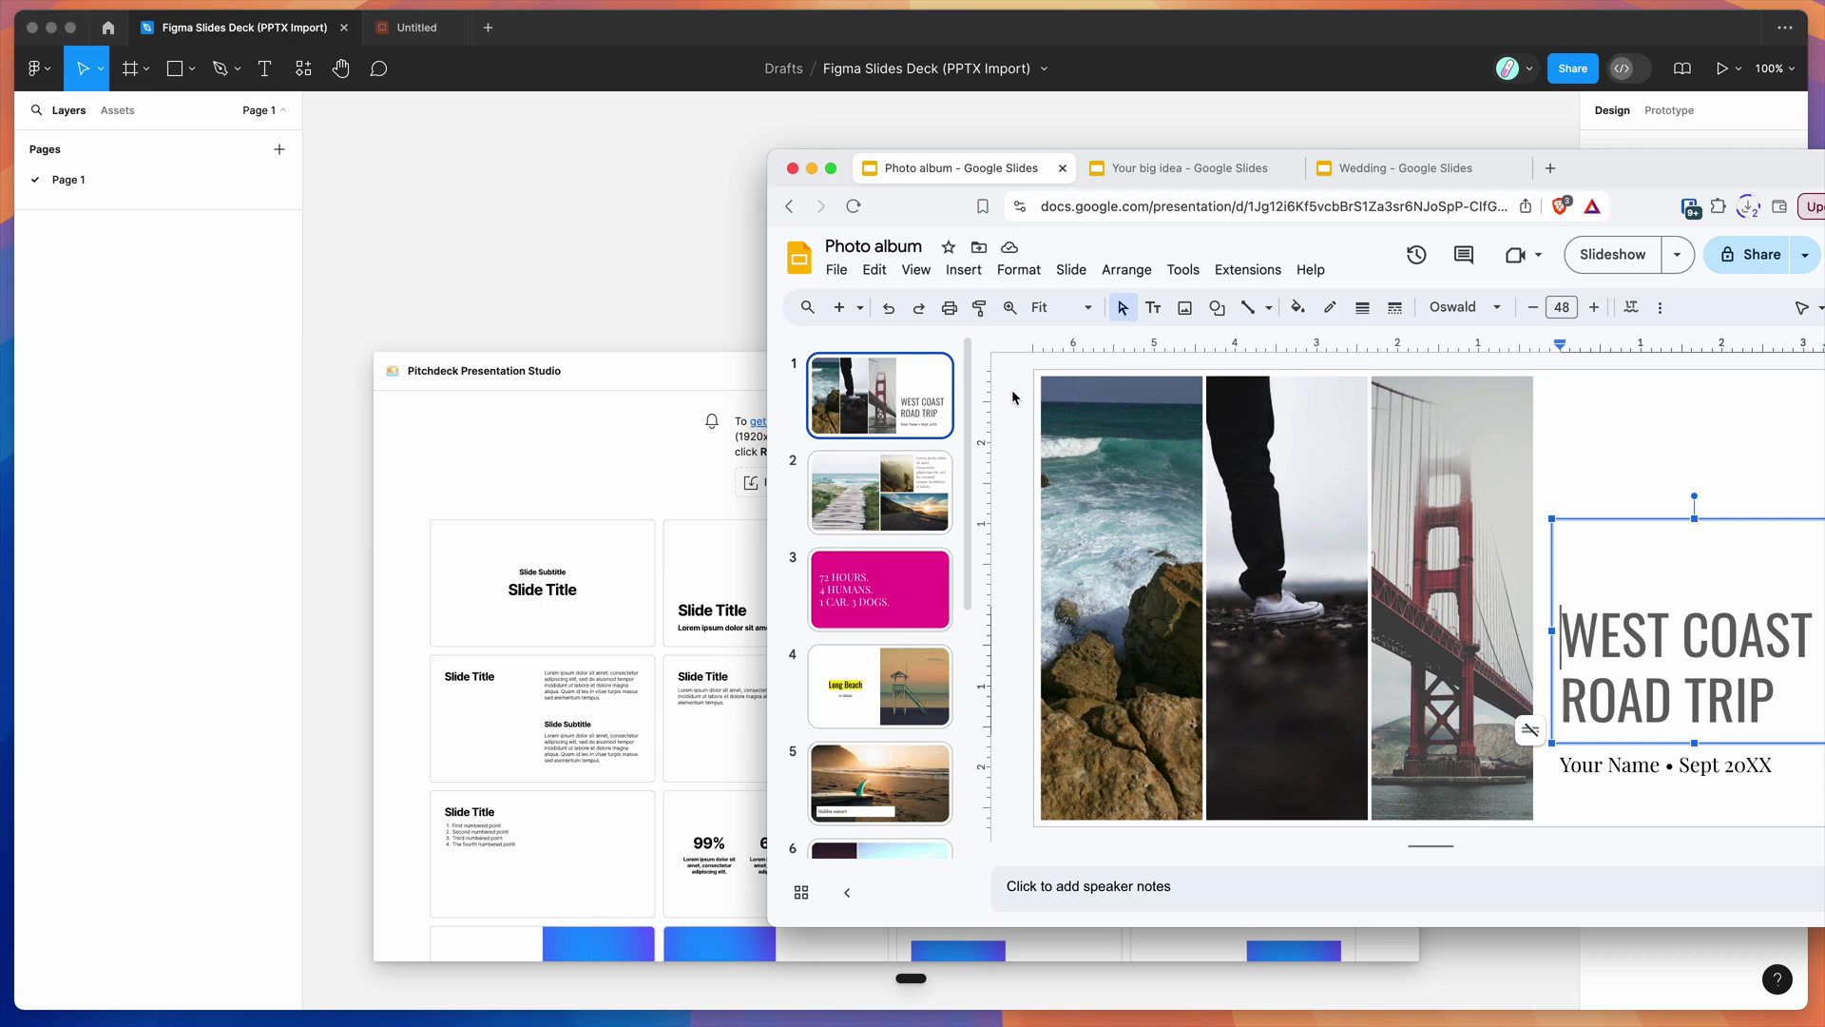
pyautogui.click(696, 380)
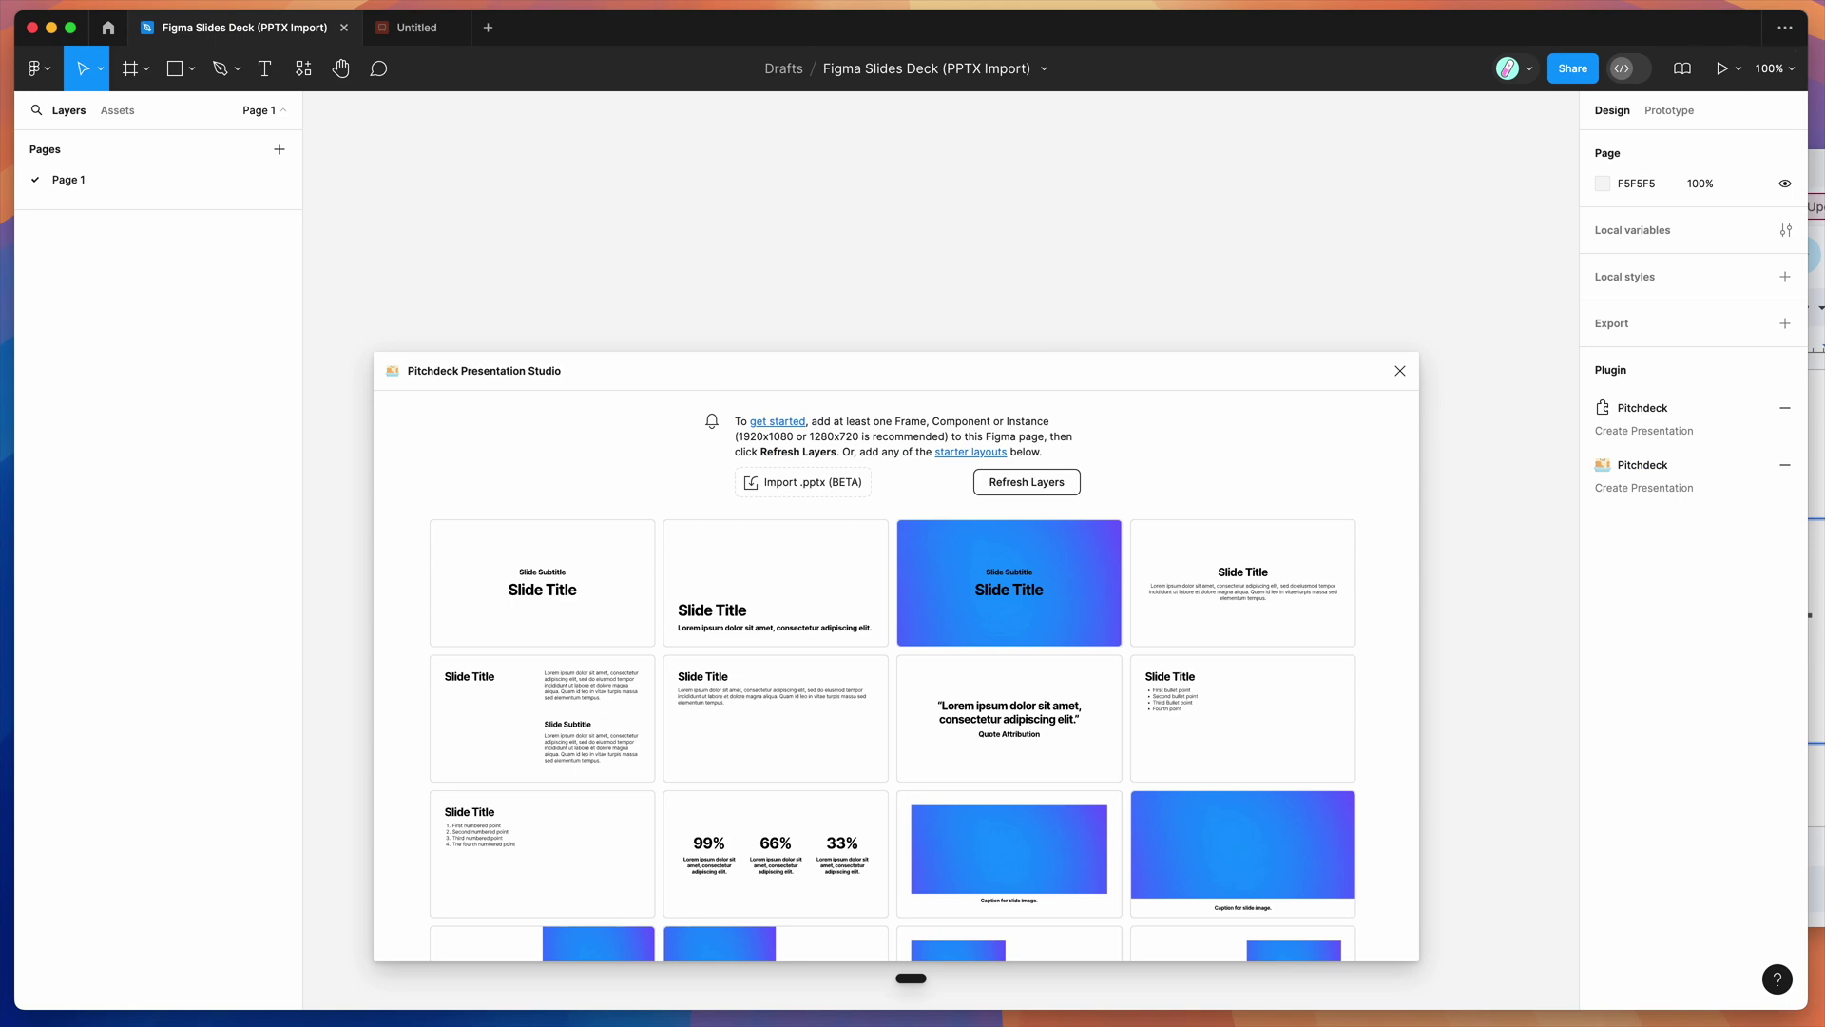
pyautogui.moveTo(1816, 63); pyautogui.dragTo(806, 487)
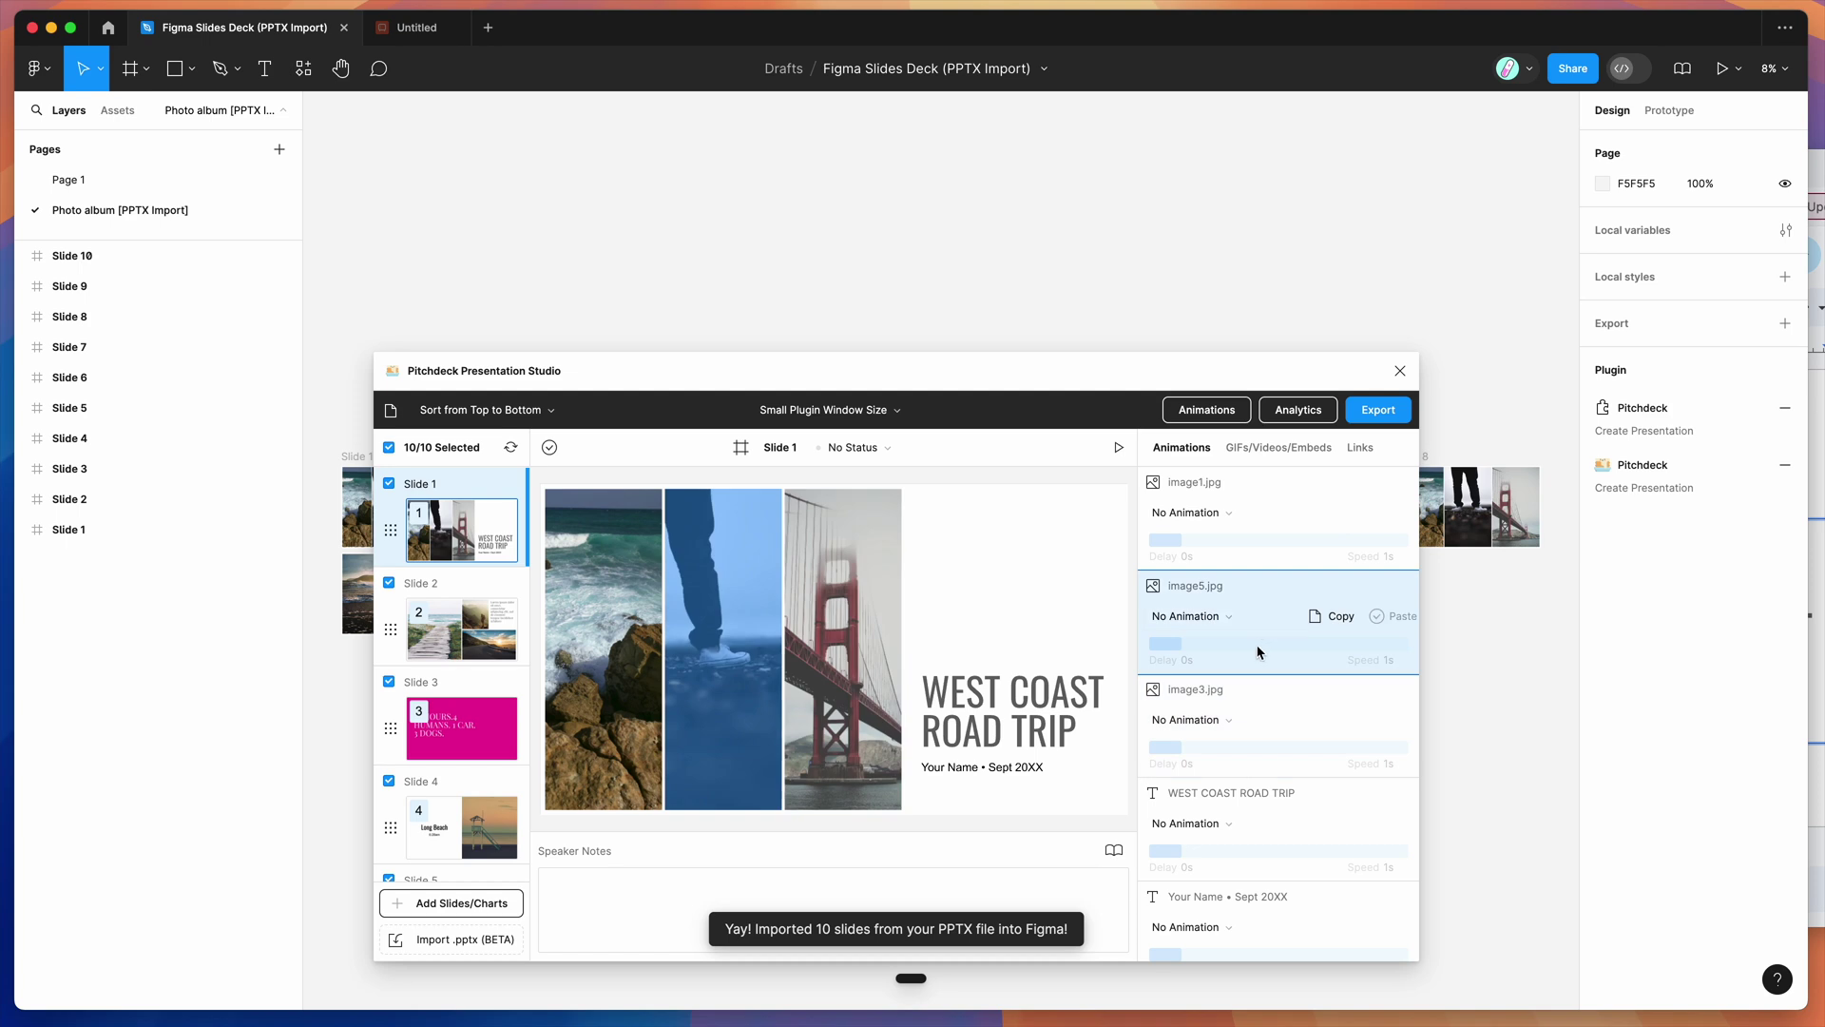
# Examine the imported slides in the Pitchdeck preview and on the canvas, including slide 1's image and title text layers
pyautogui.click(484, 642)
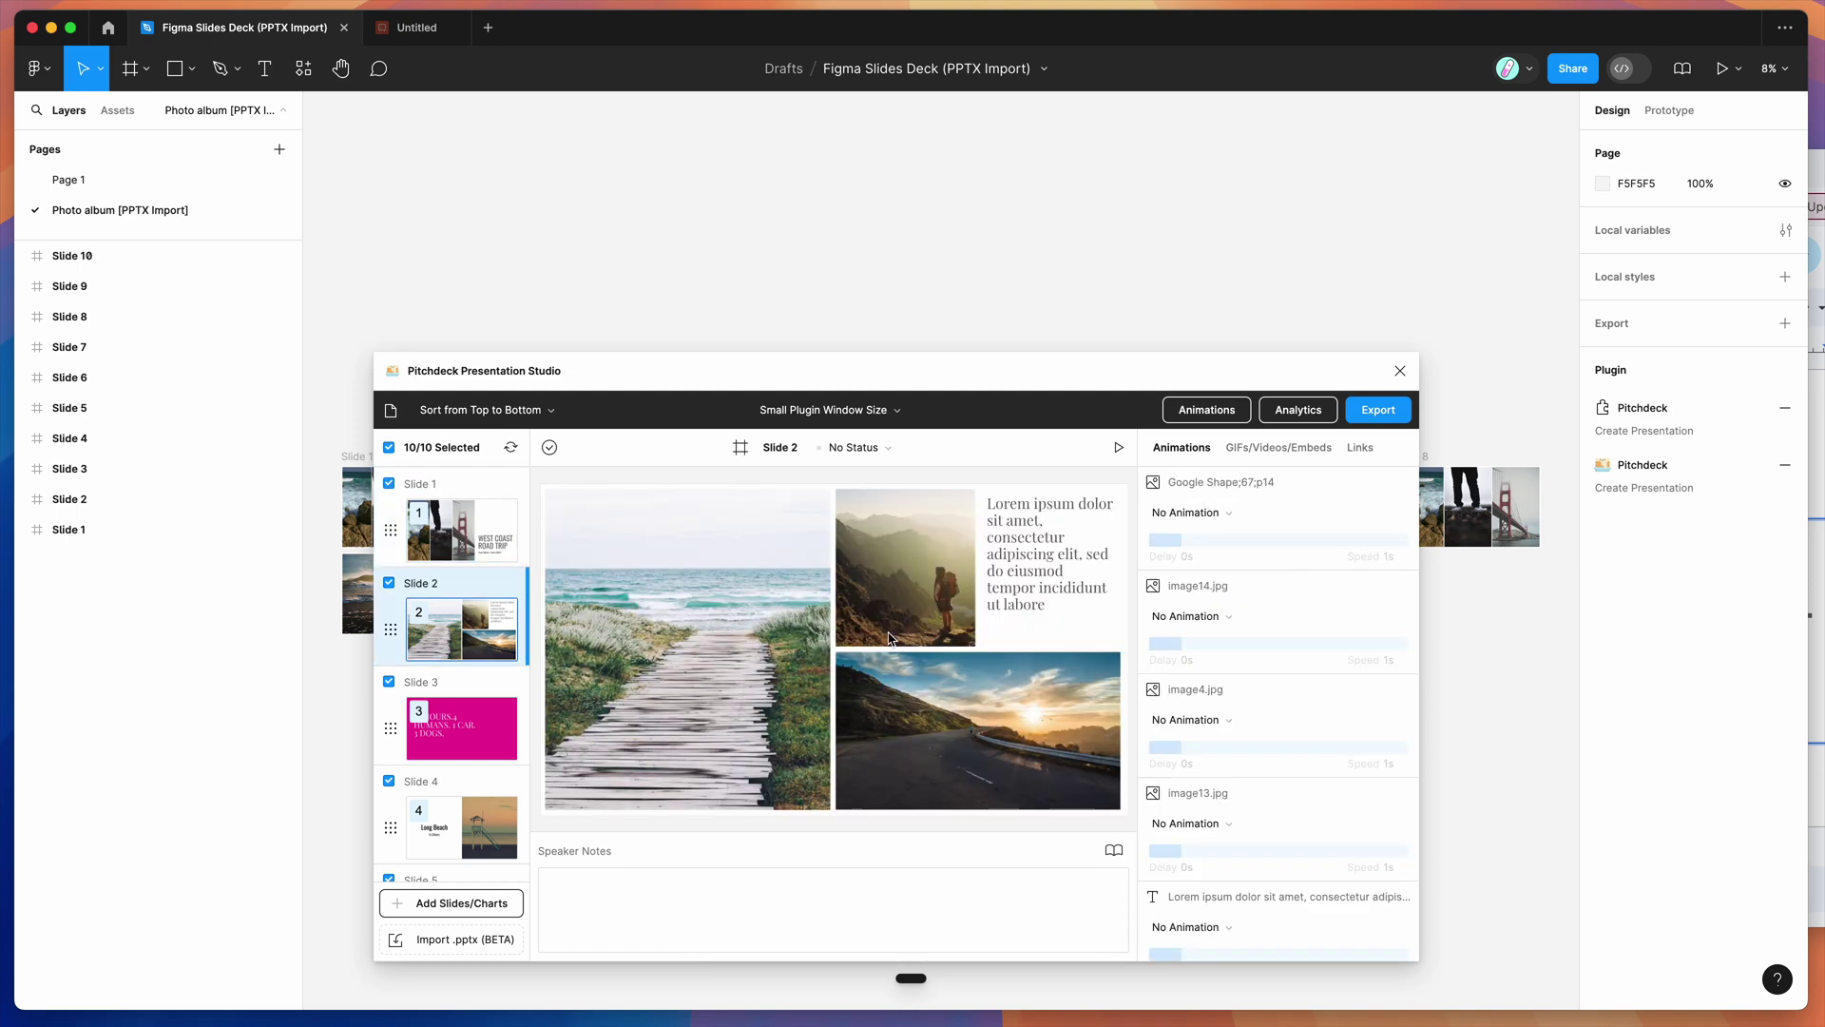
pyautogui.scroll(-5, 860, 259)
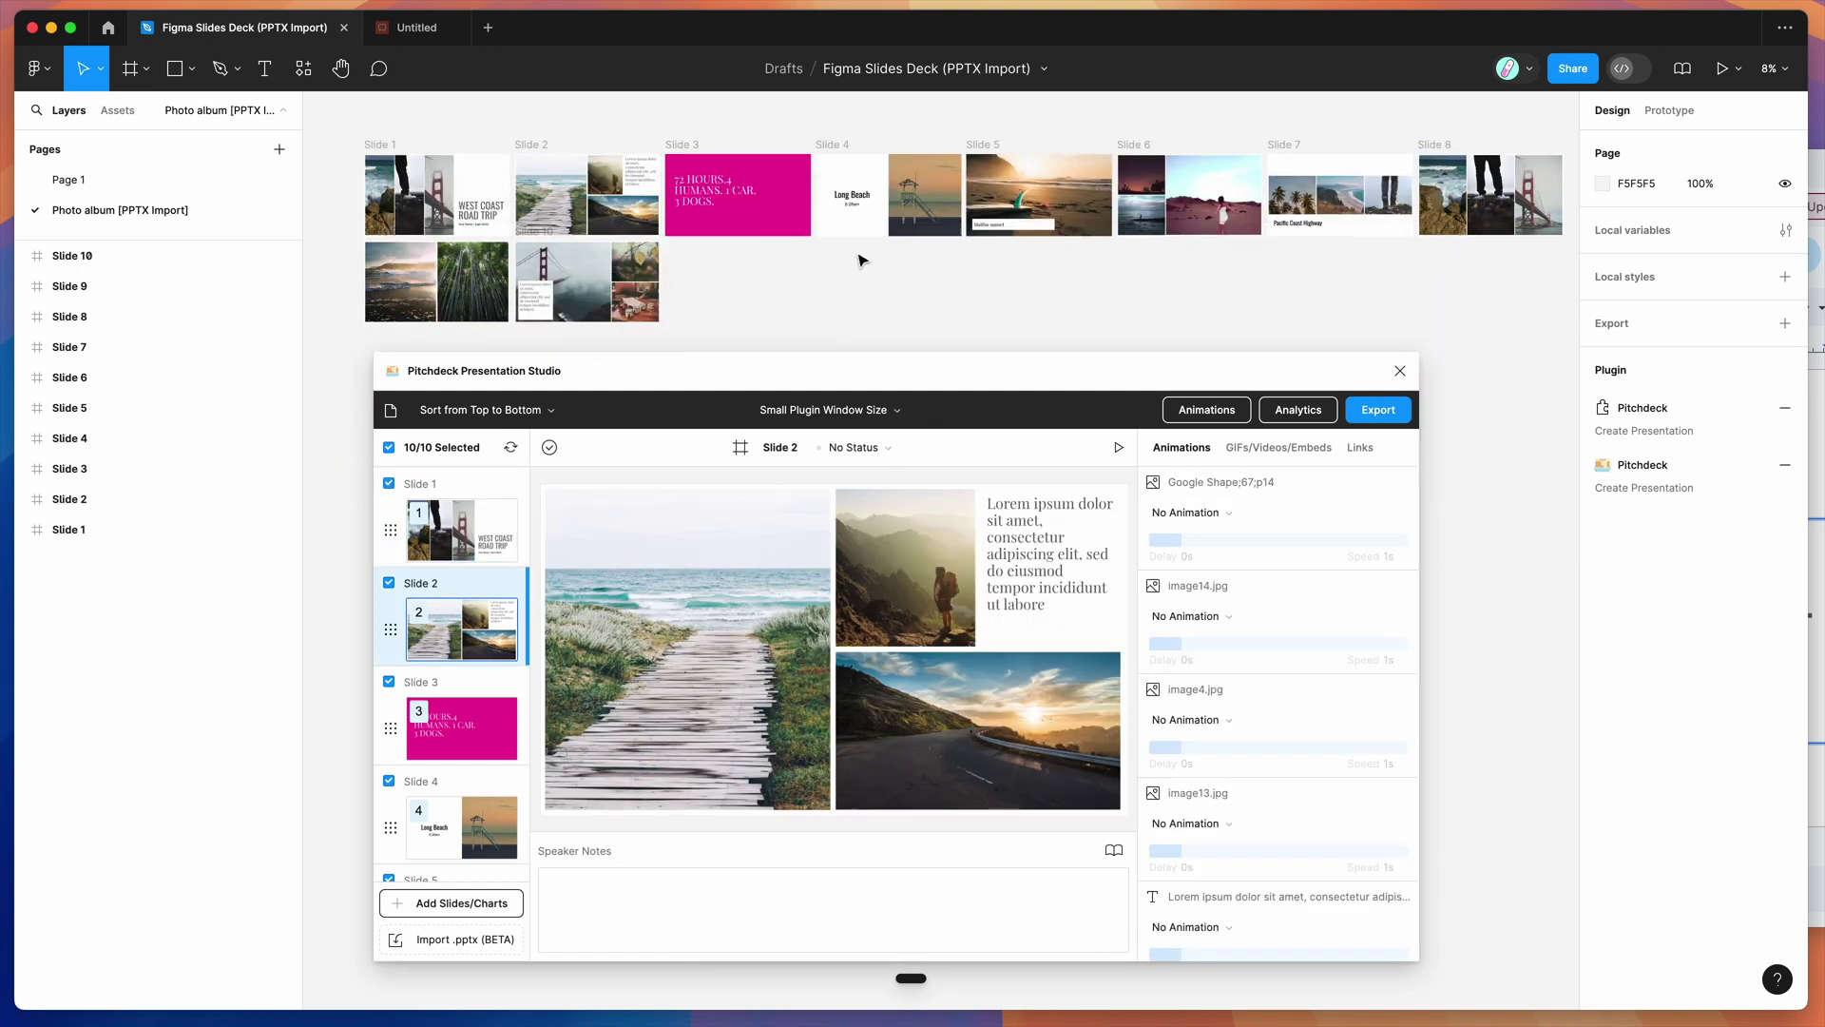
pyautogui.scroll(3, 646, 254)
pyautogui.click(545, 246)
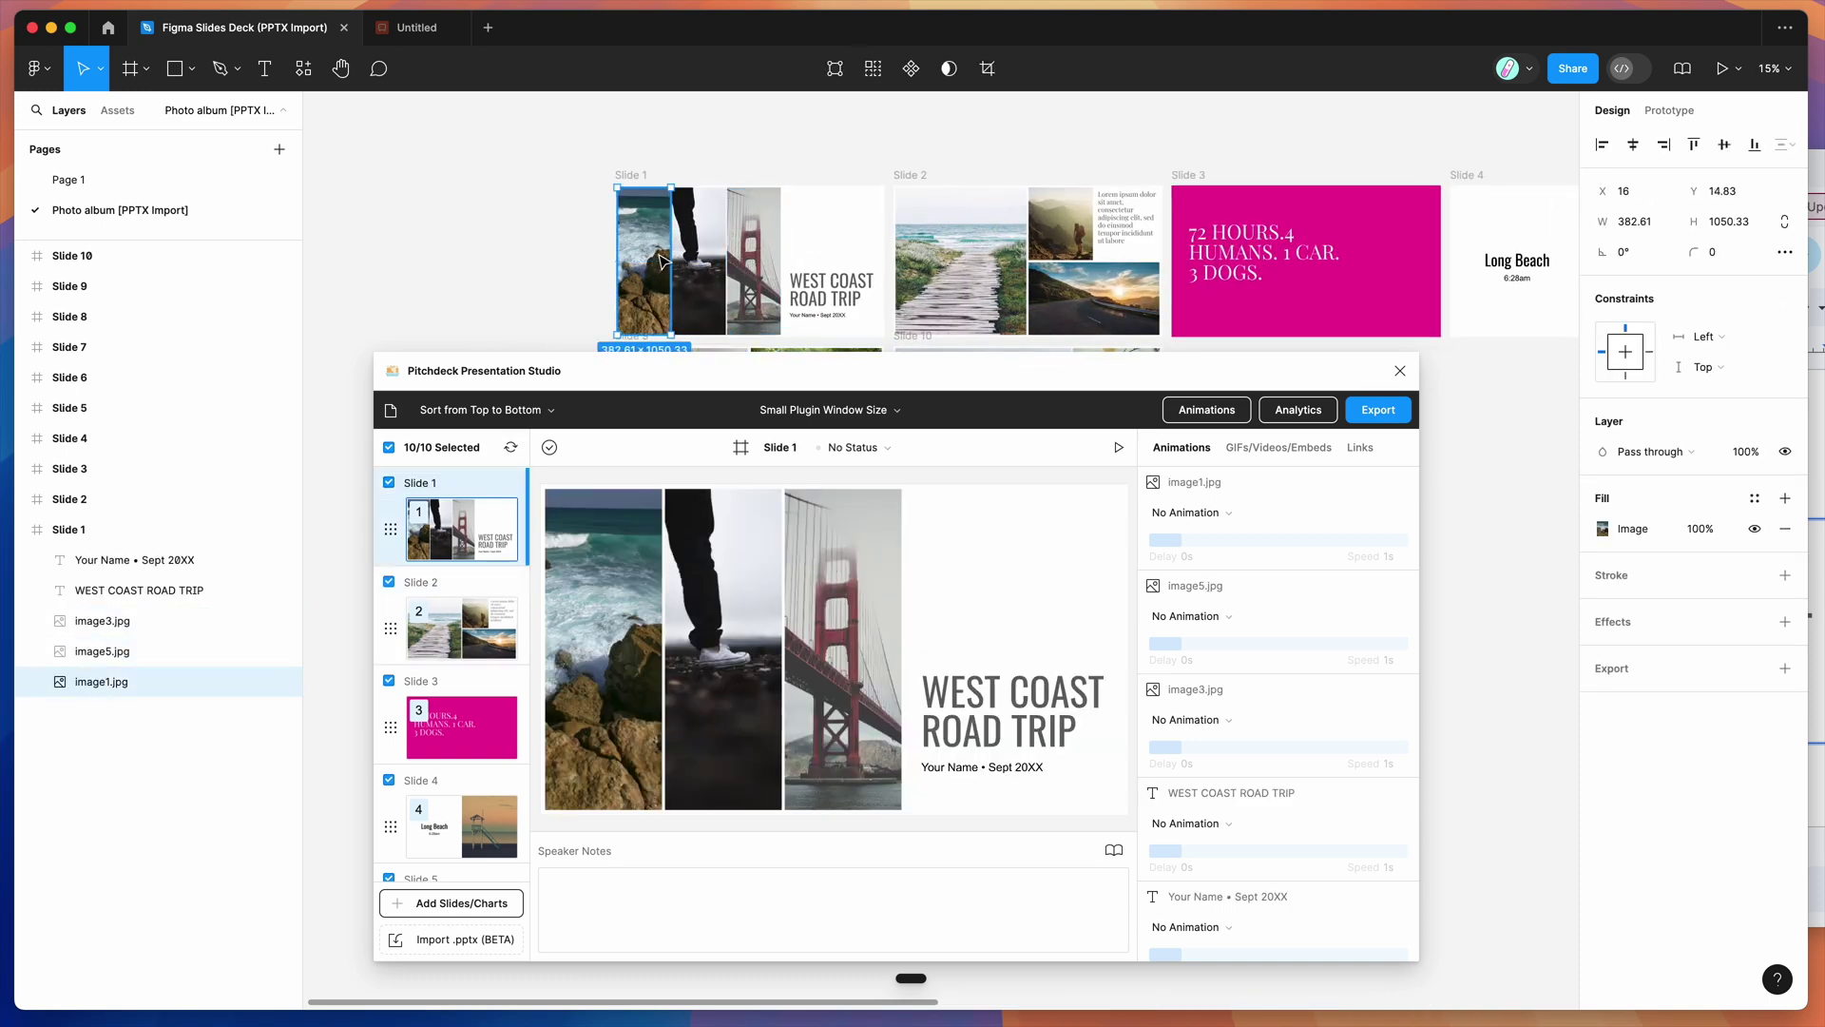
pyautogui.click(824, 295)
pyautogui.press('Escape')
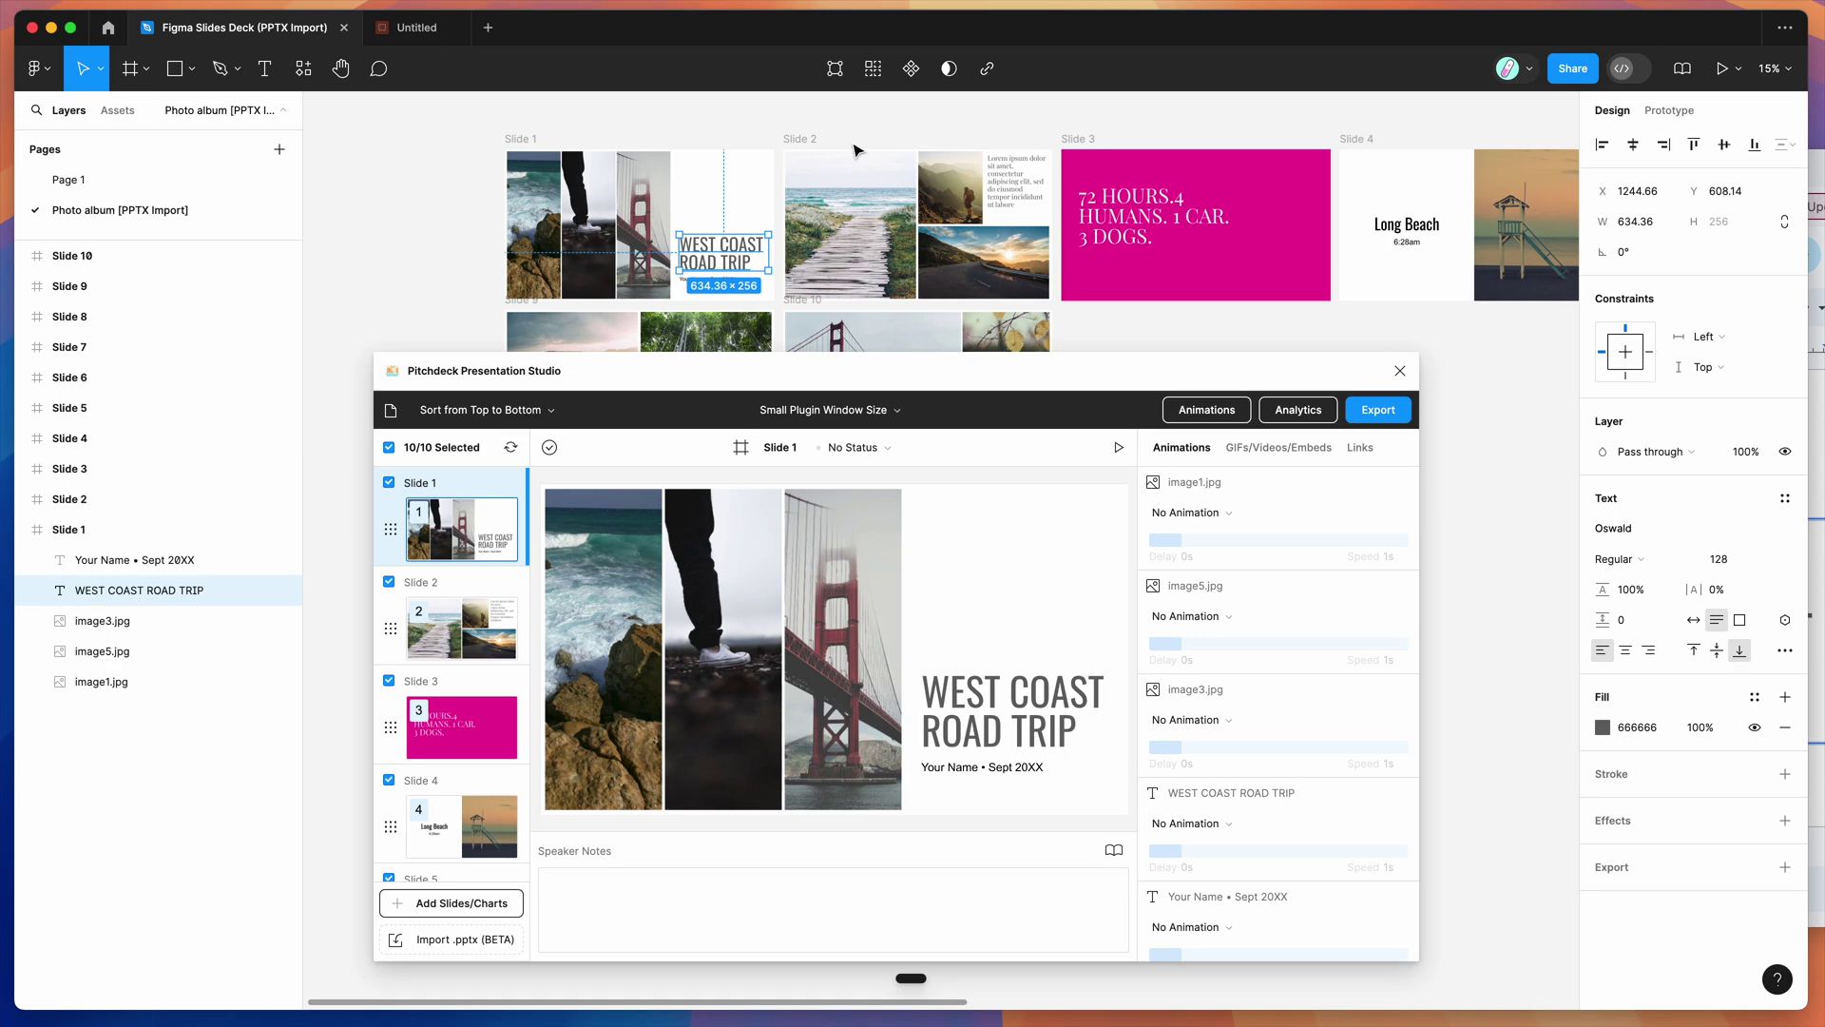
pyautogui.hscroll(5, 859, 151)
pyautogui.scroll(-2, 858, 150)
pyautogui.hscroll(5, 858, 150)
pyautogui.scroll(-2, 858, 151)
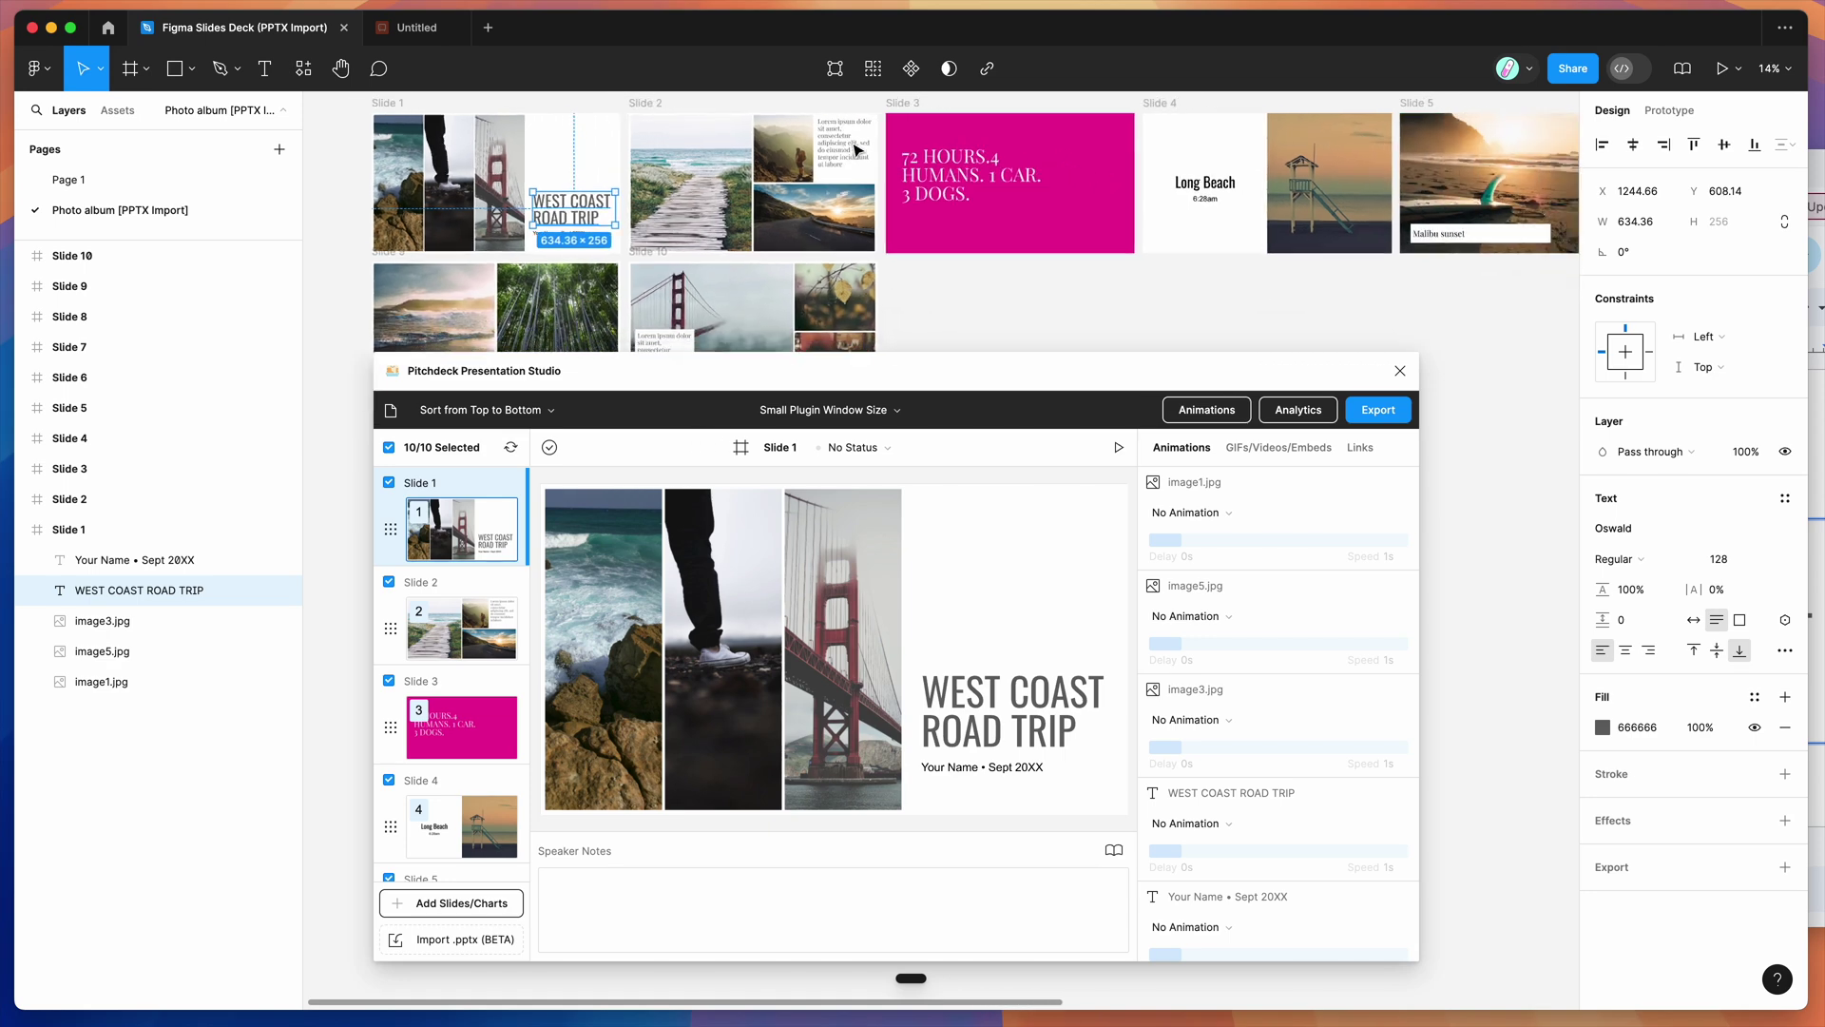
pyautogui.scroll(-2, 892, 257)
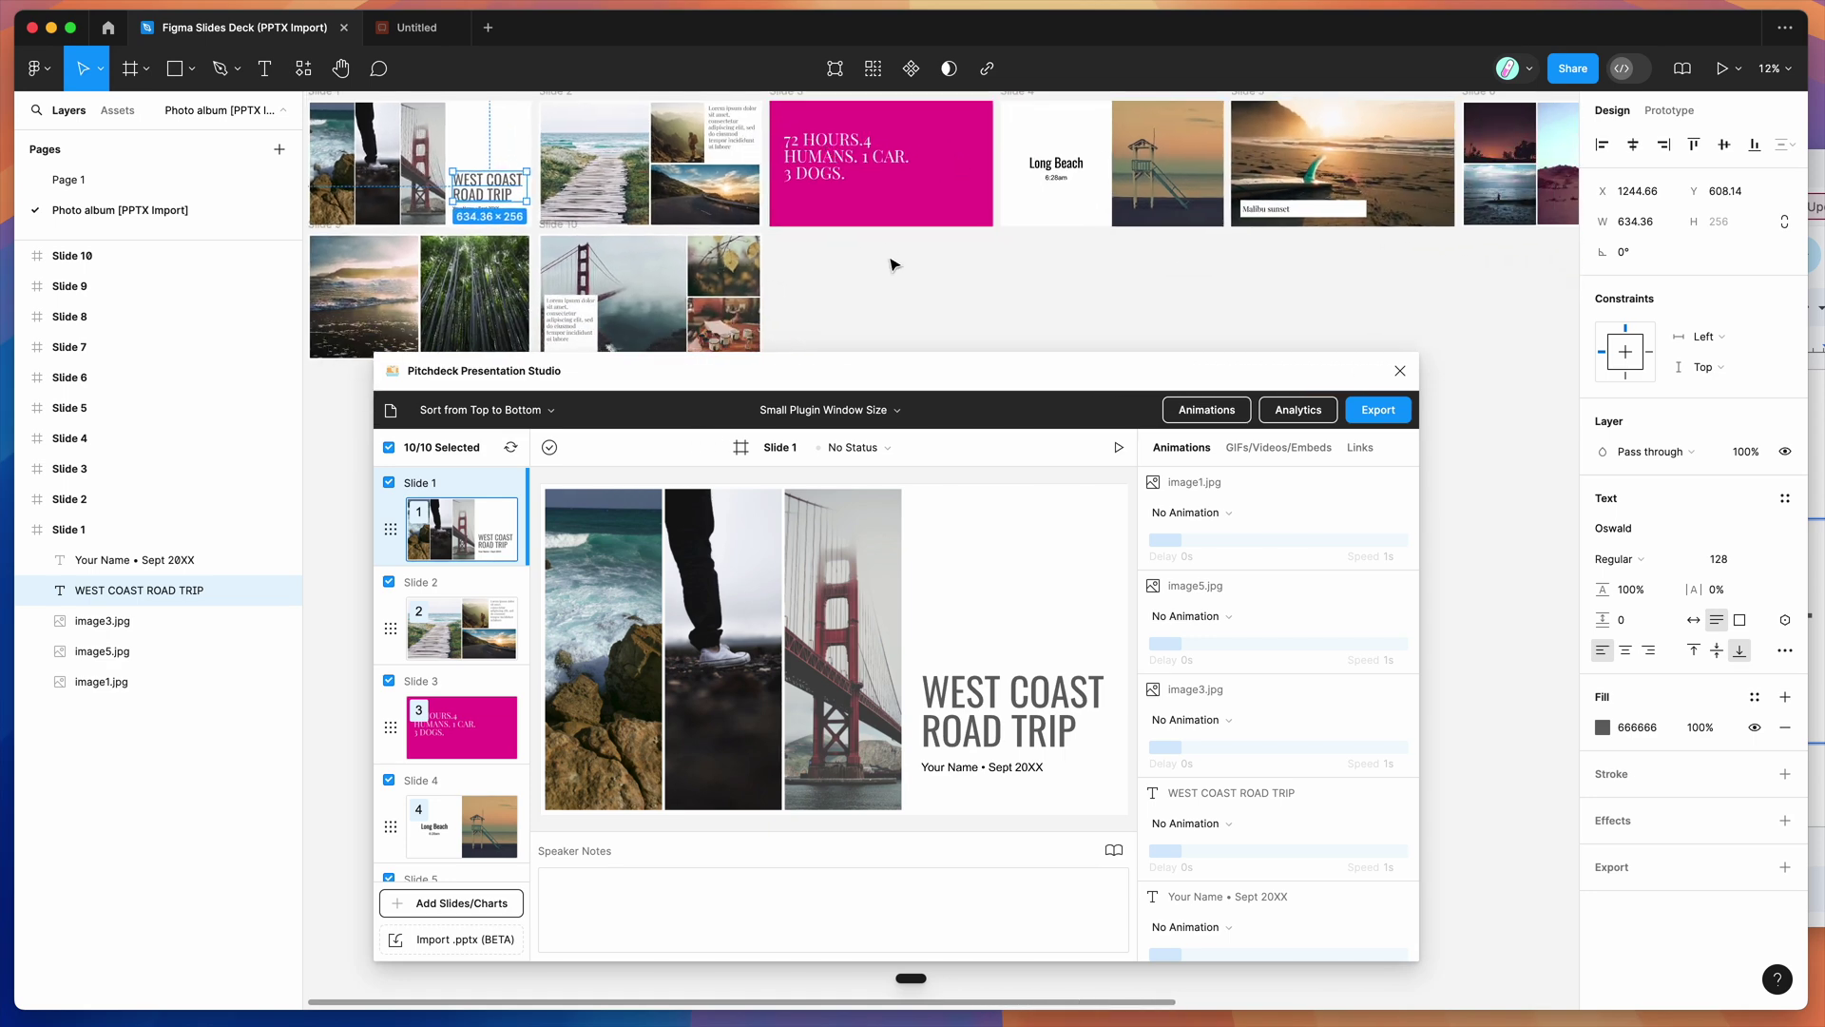
pyautogui.scroll(-1, 892, 299)
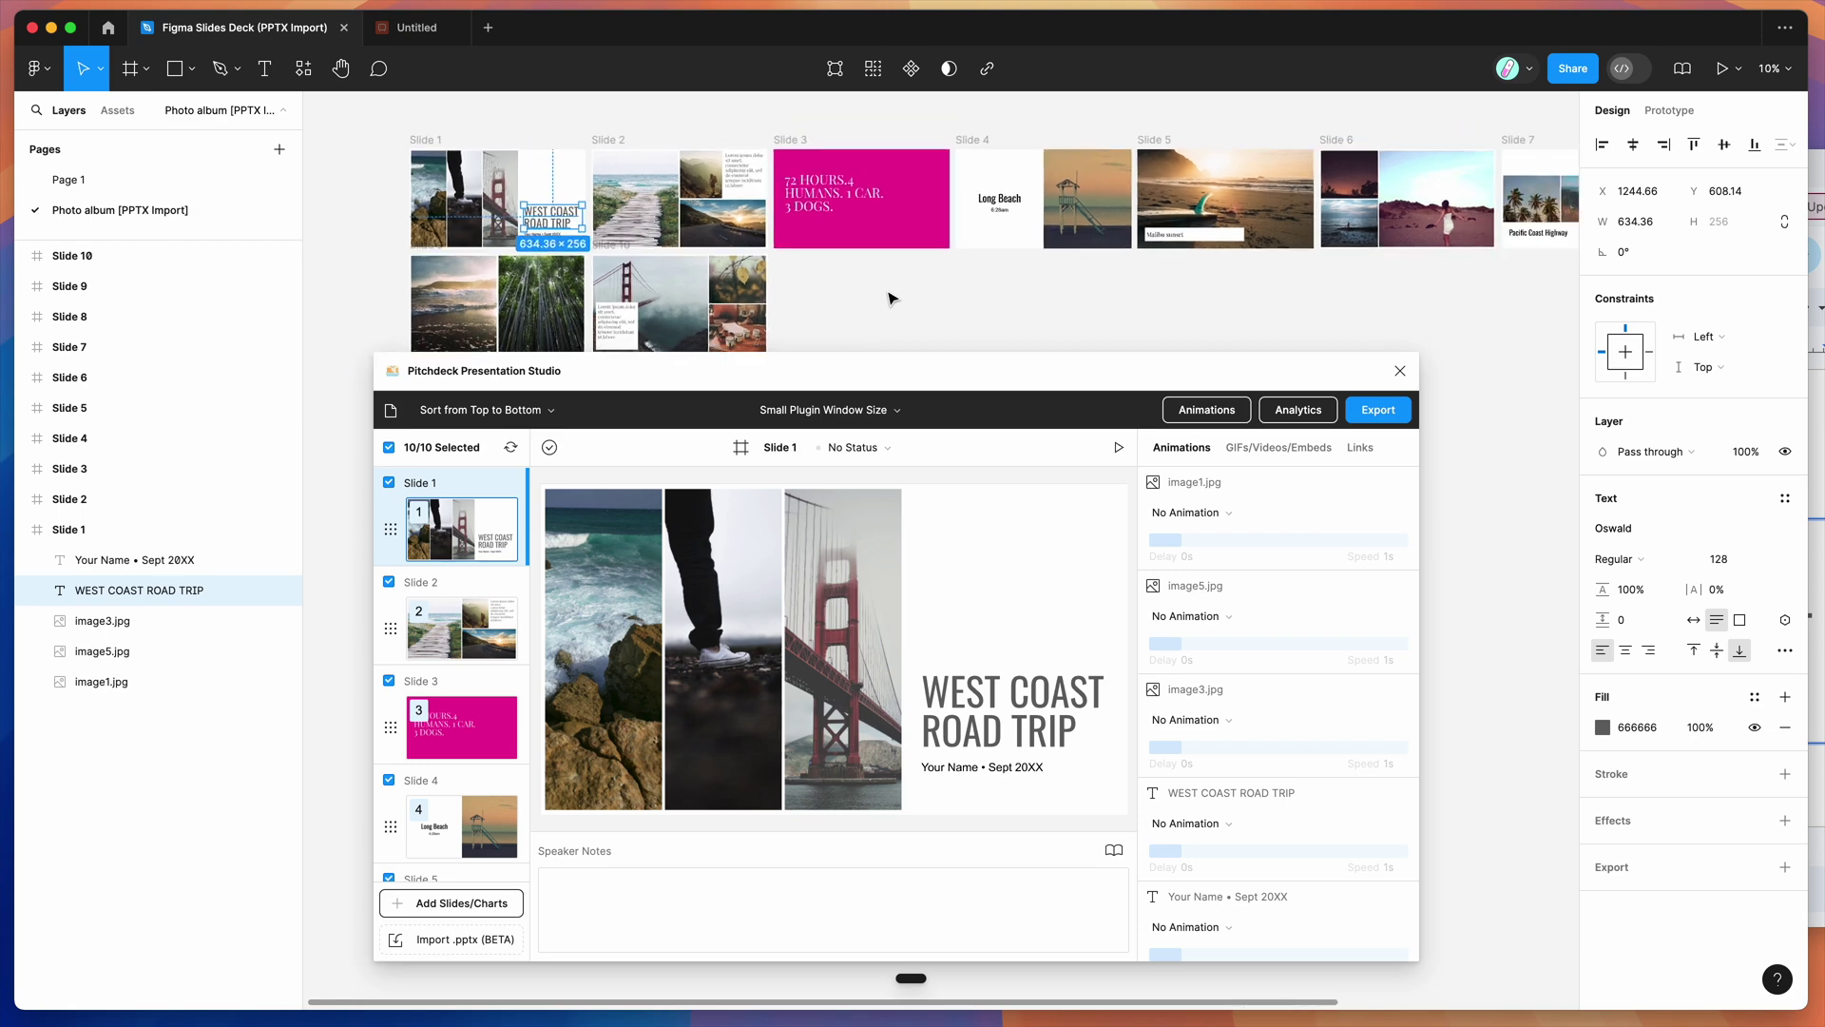
# Select all imported slide frames on the Photo album [PPTX Import] page and copy them
pyautogui.click(868, 299)
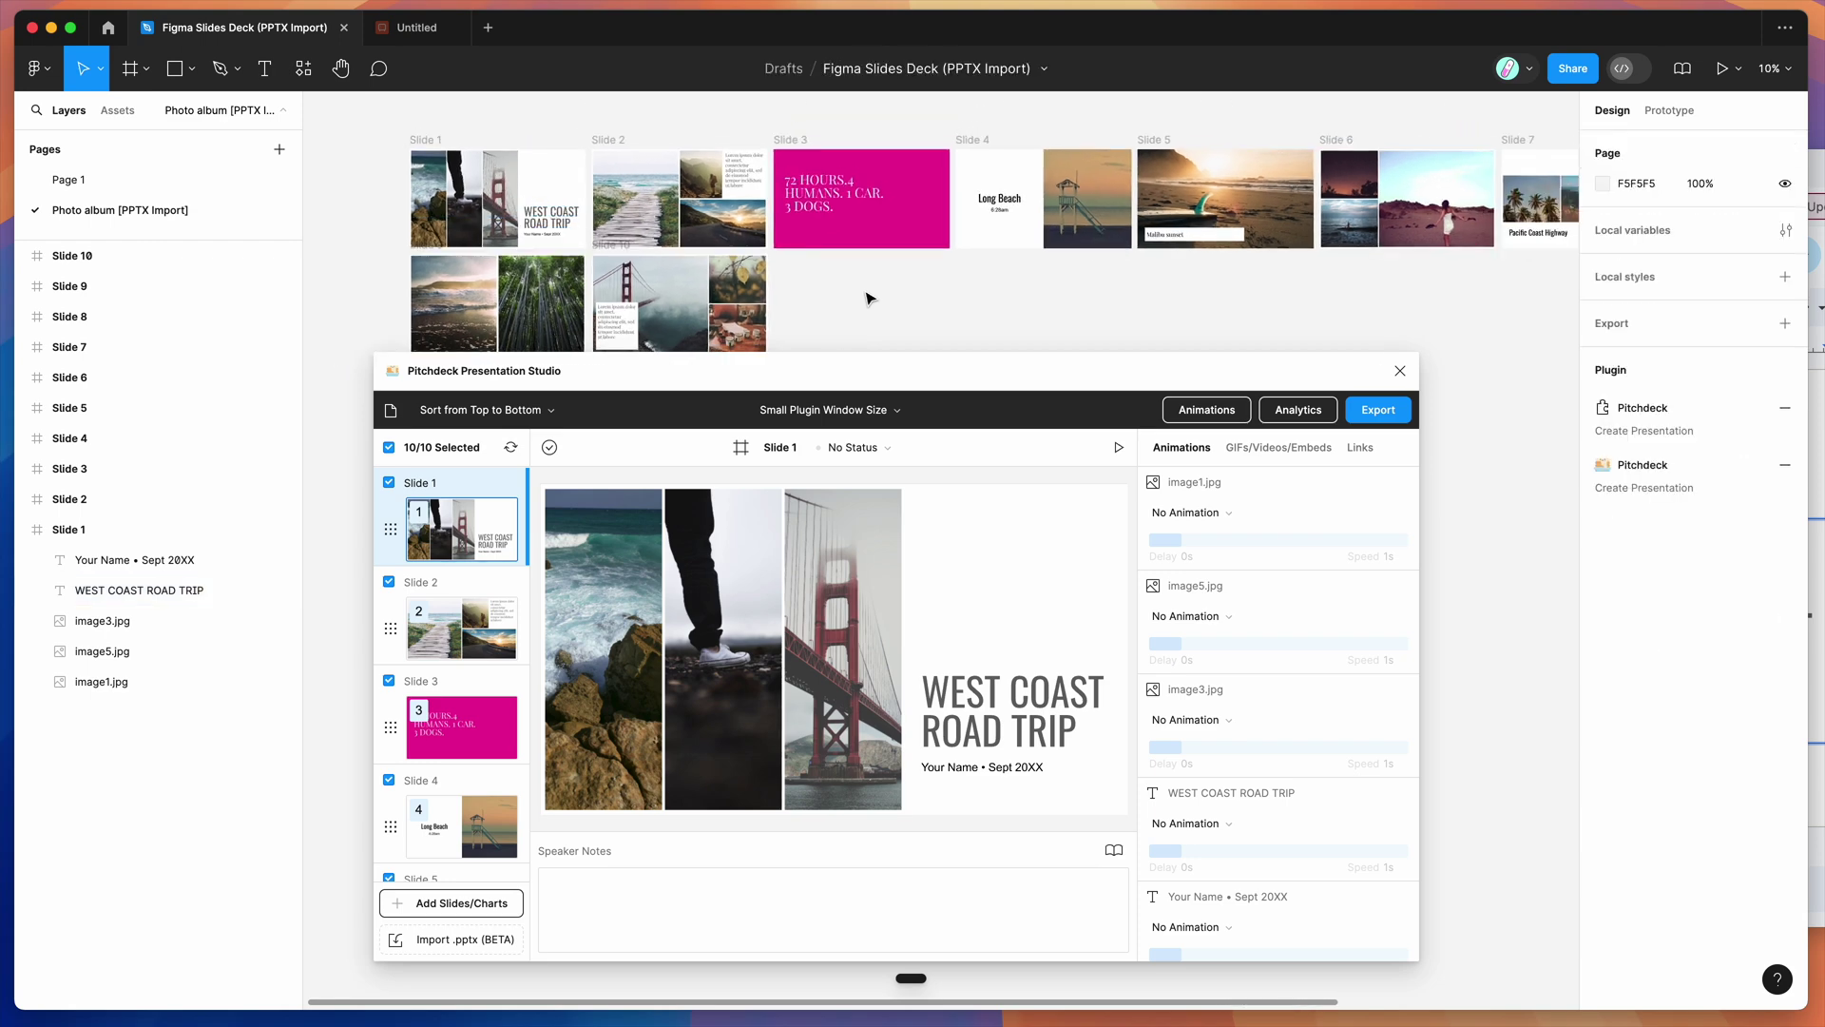
pyautogui.press('super+a')
pyautogui.scroll(-1, 863, 290)
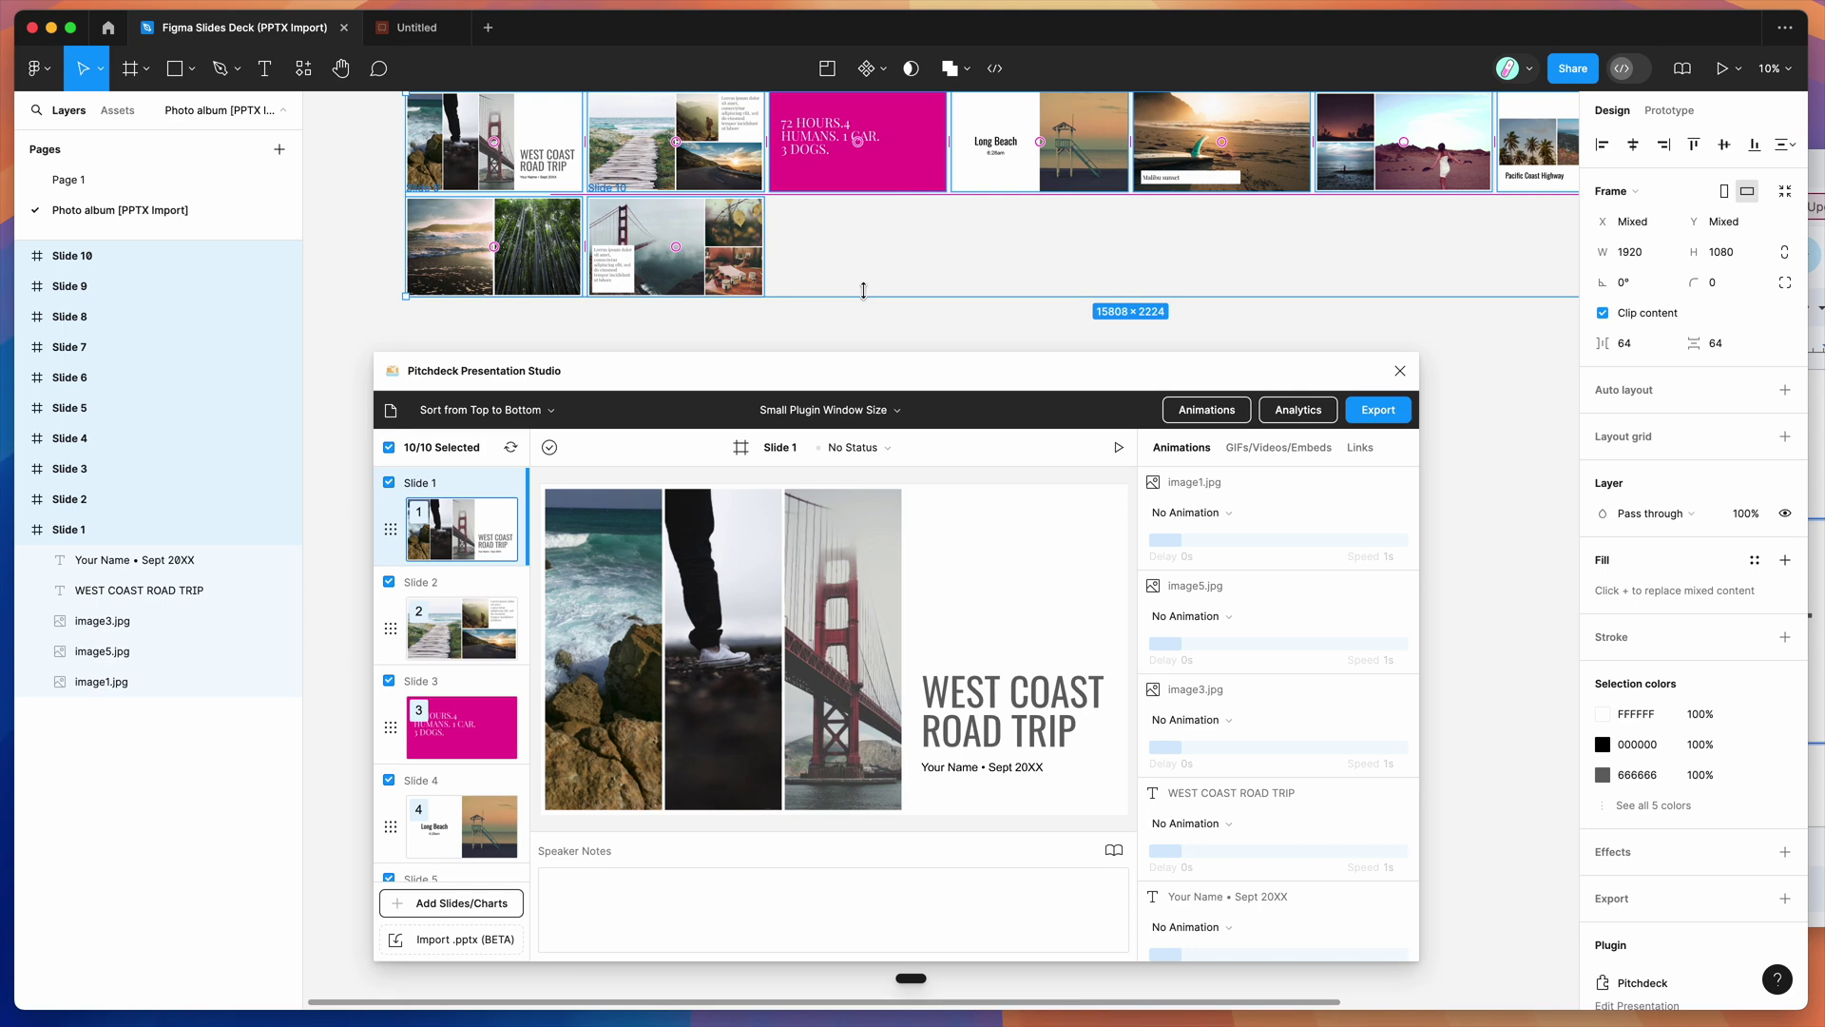
pyautogui.scroll(2, 833, 251)
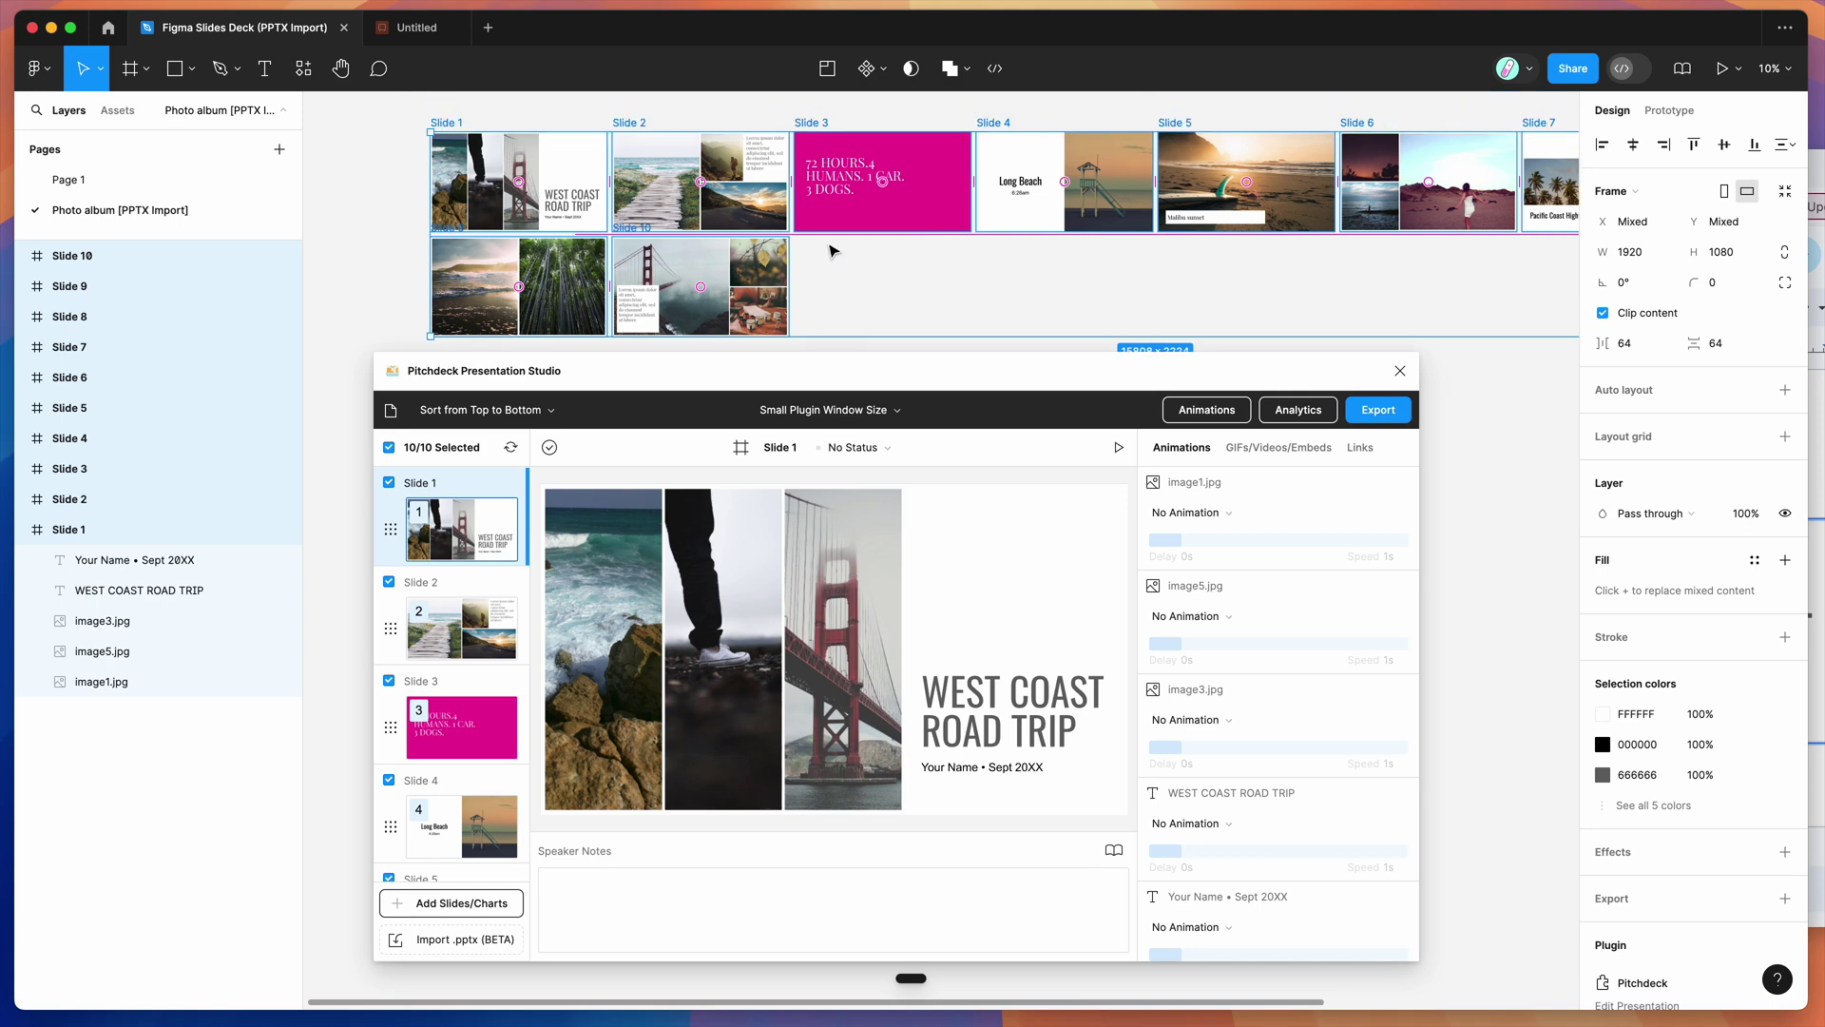
pyautogui.scroll(3, 834, 251)
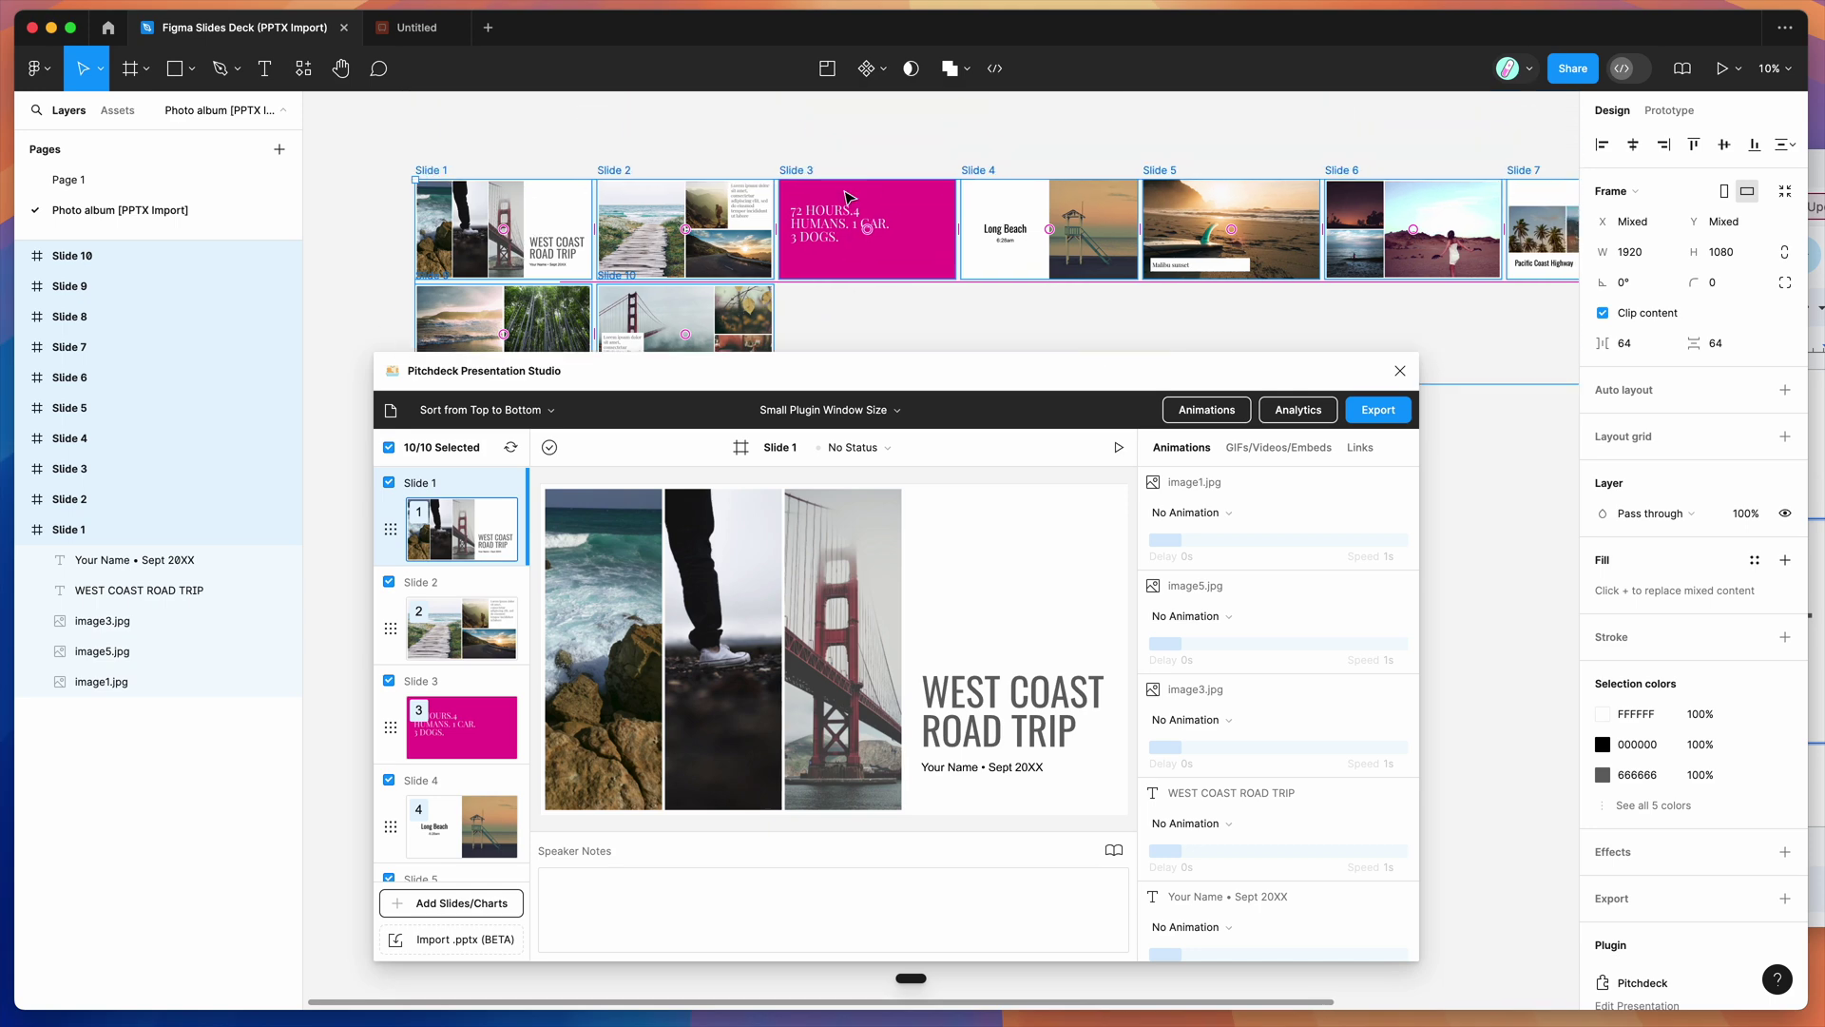
pyautogui.scroll(3, 849, 197)
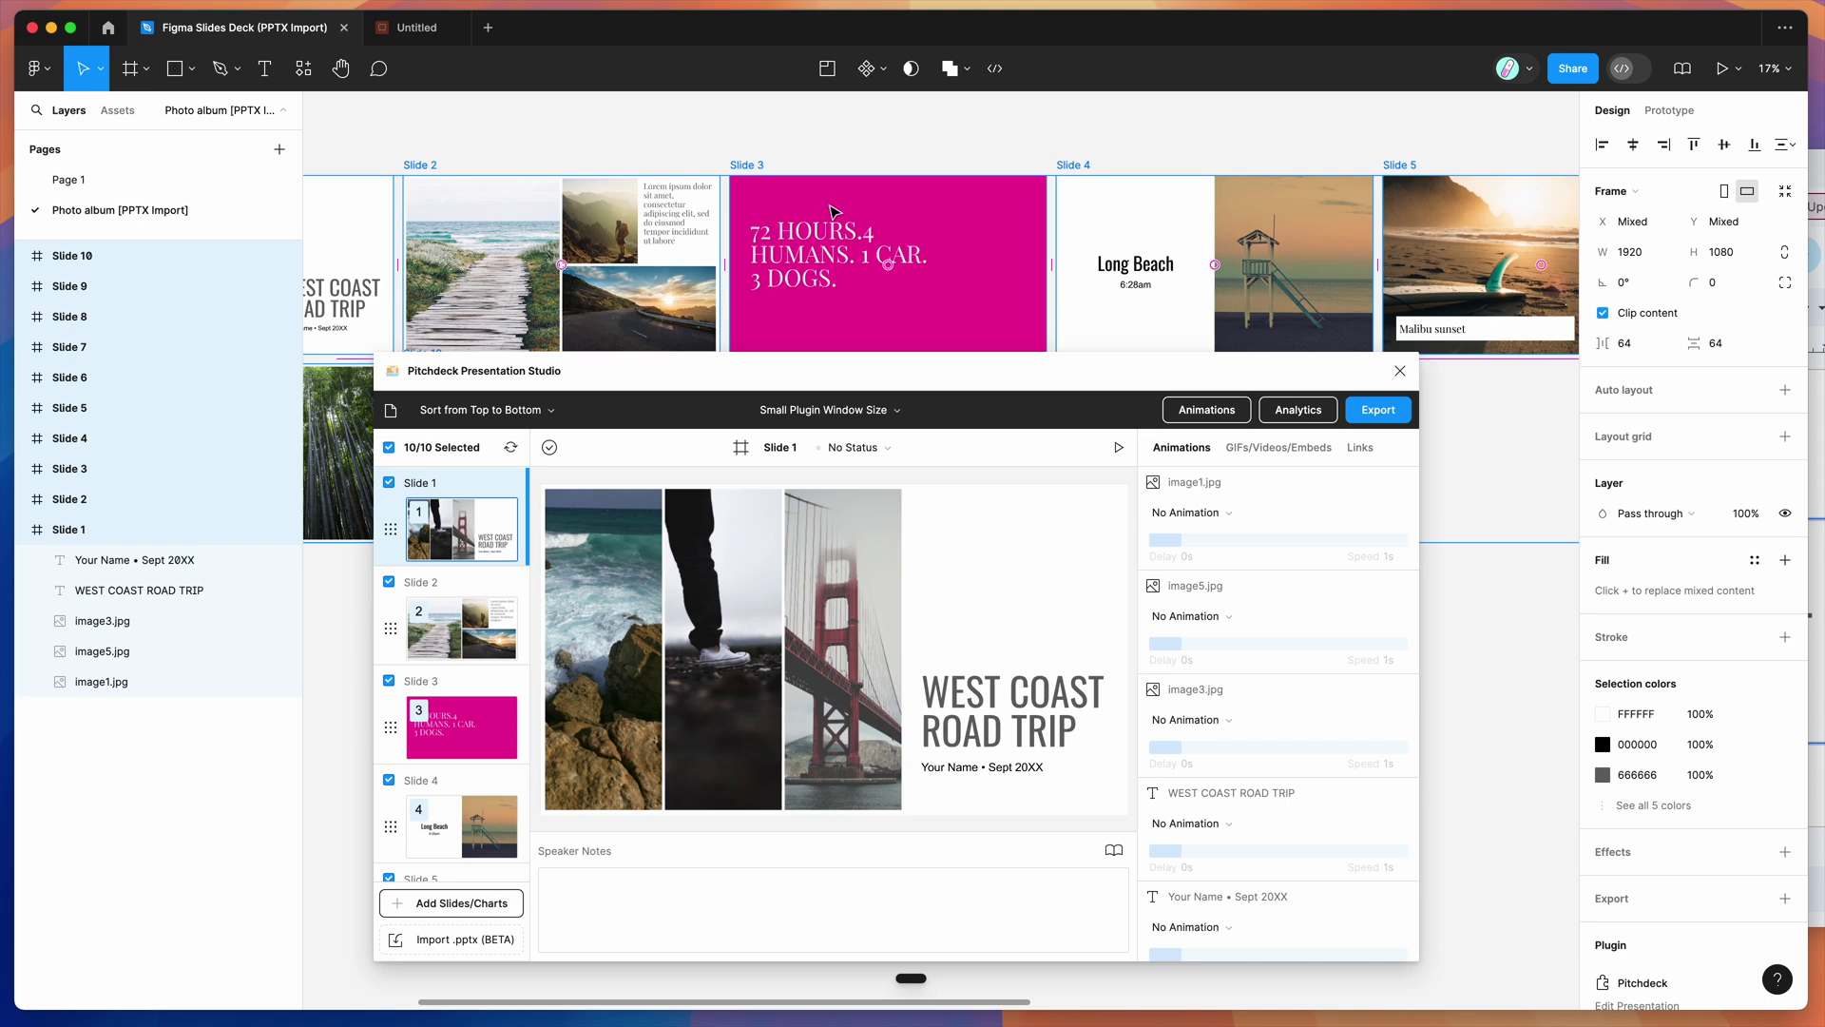
pyautogui.hscroll(2, 823, 211)
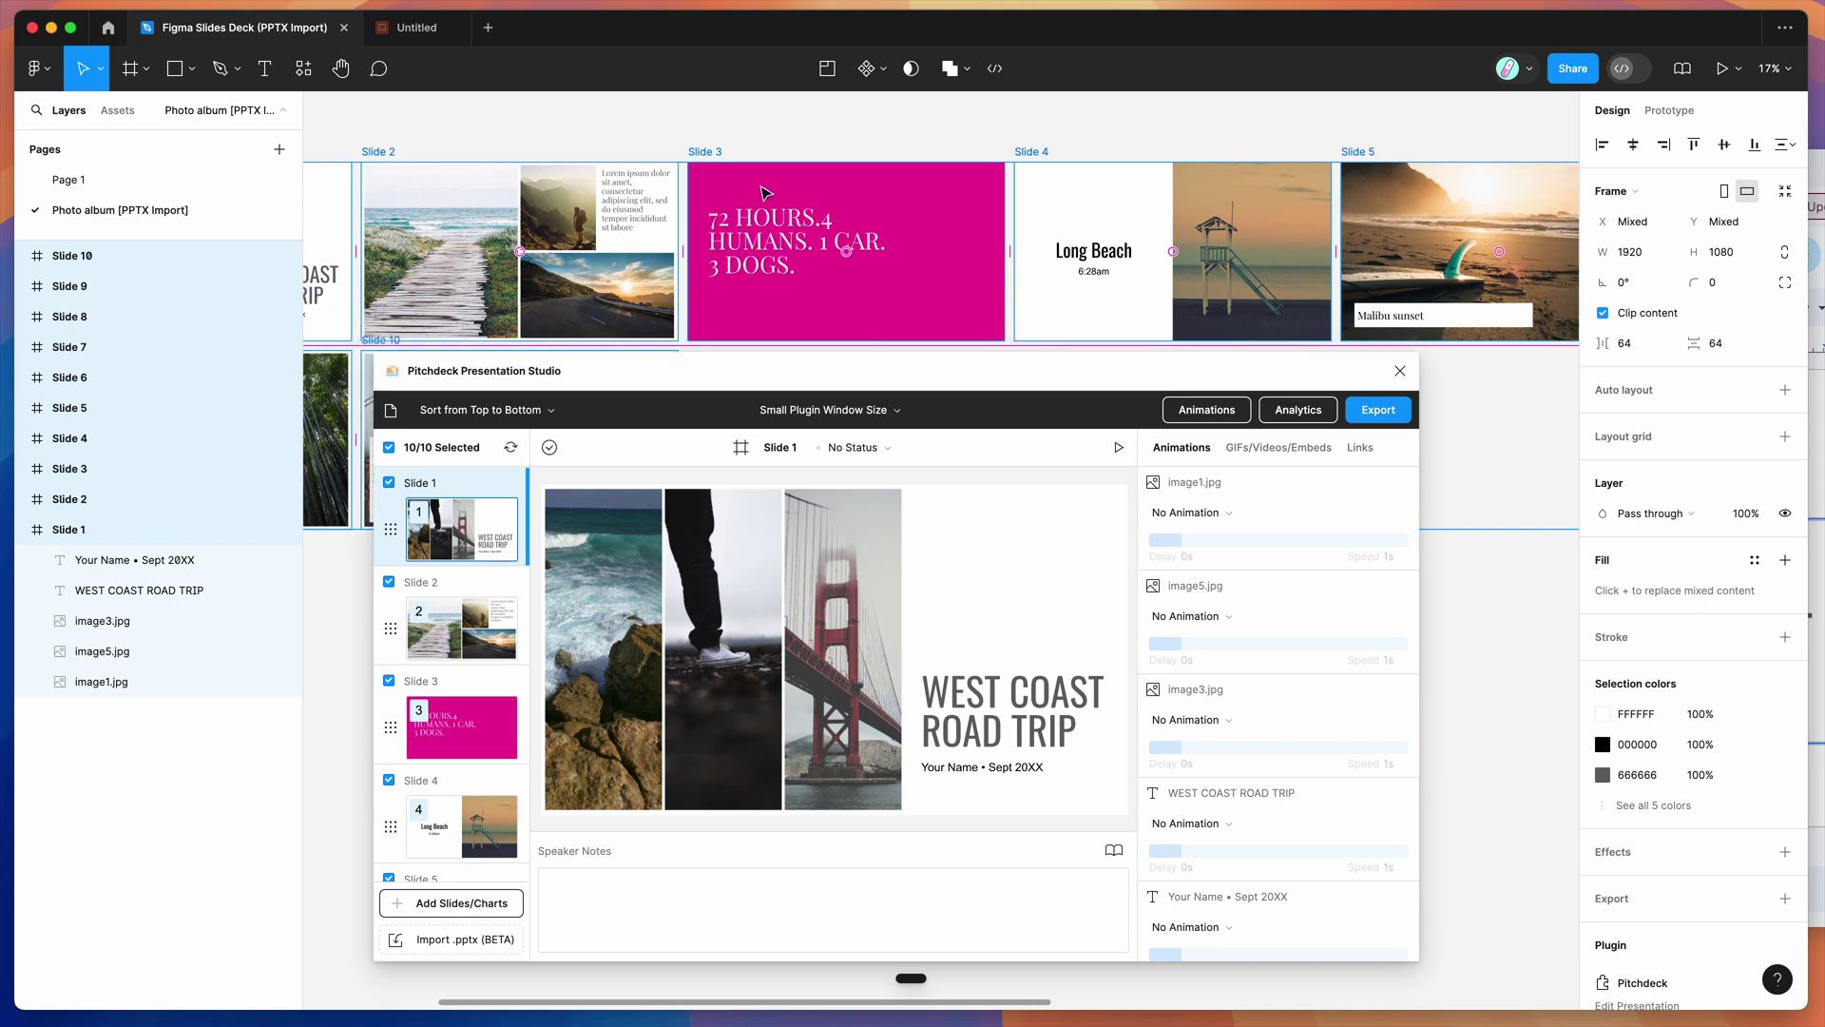
pyautogui.rightClick(789, 186)
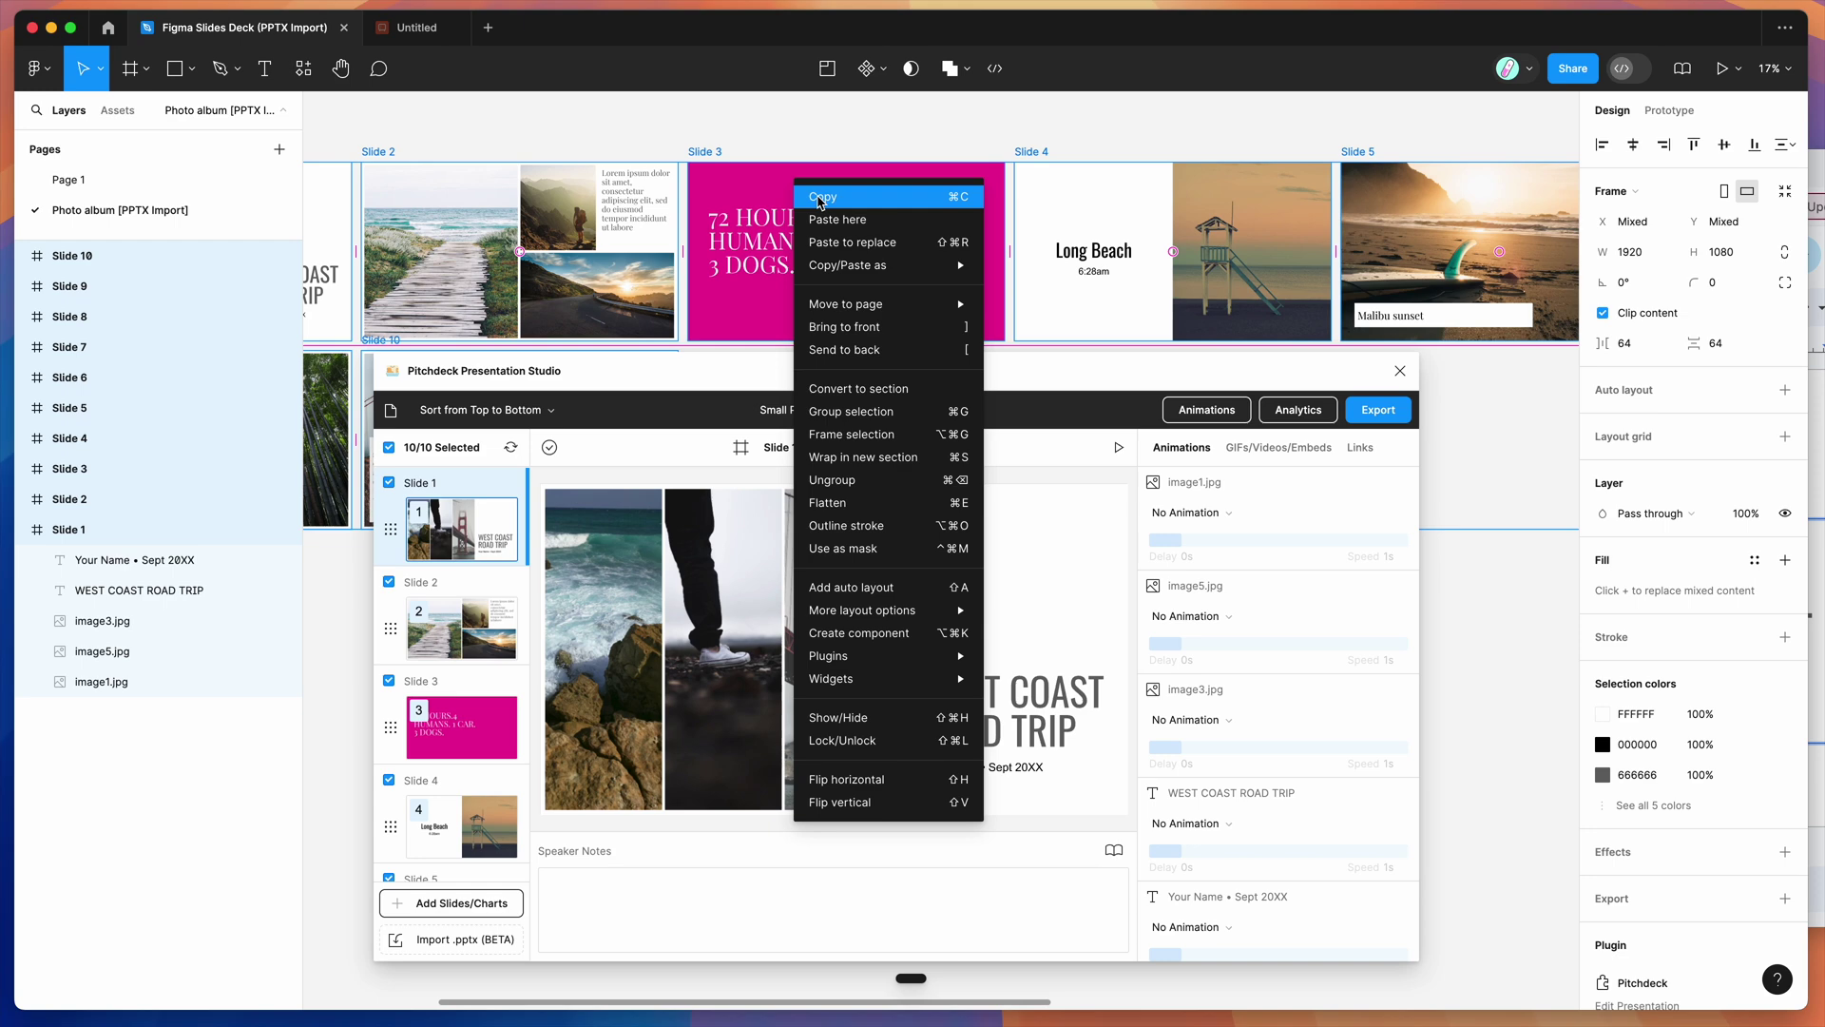
pyautogui.click(836, 199)
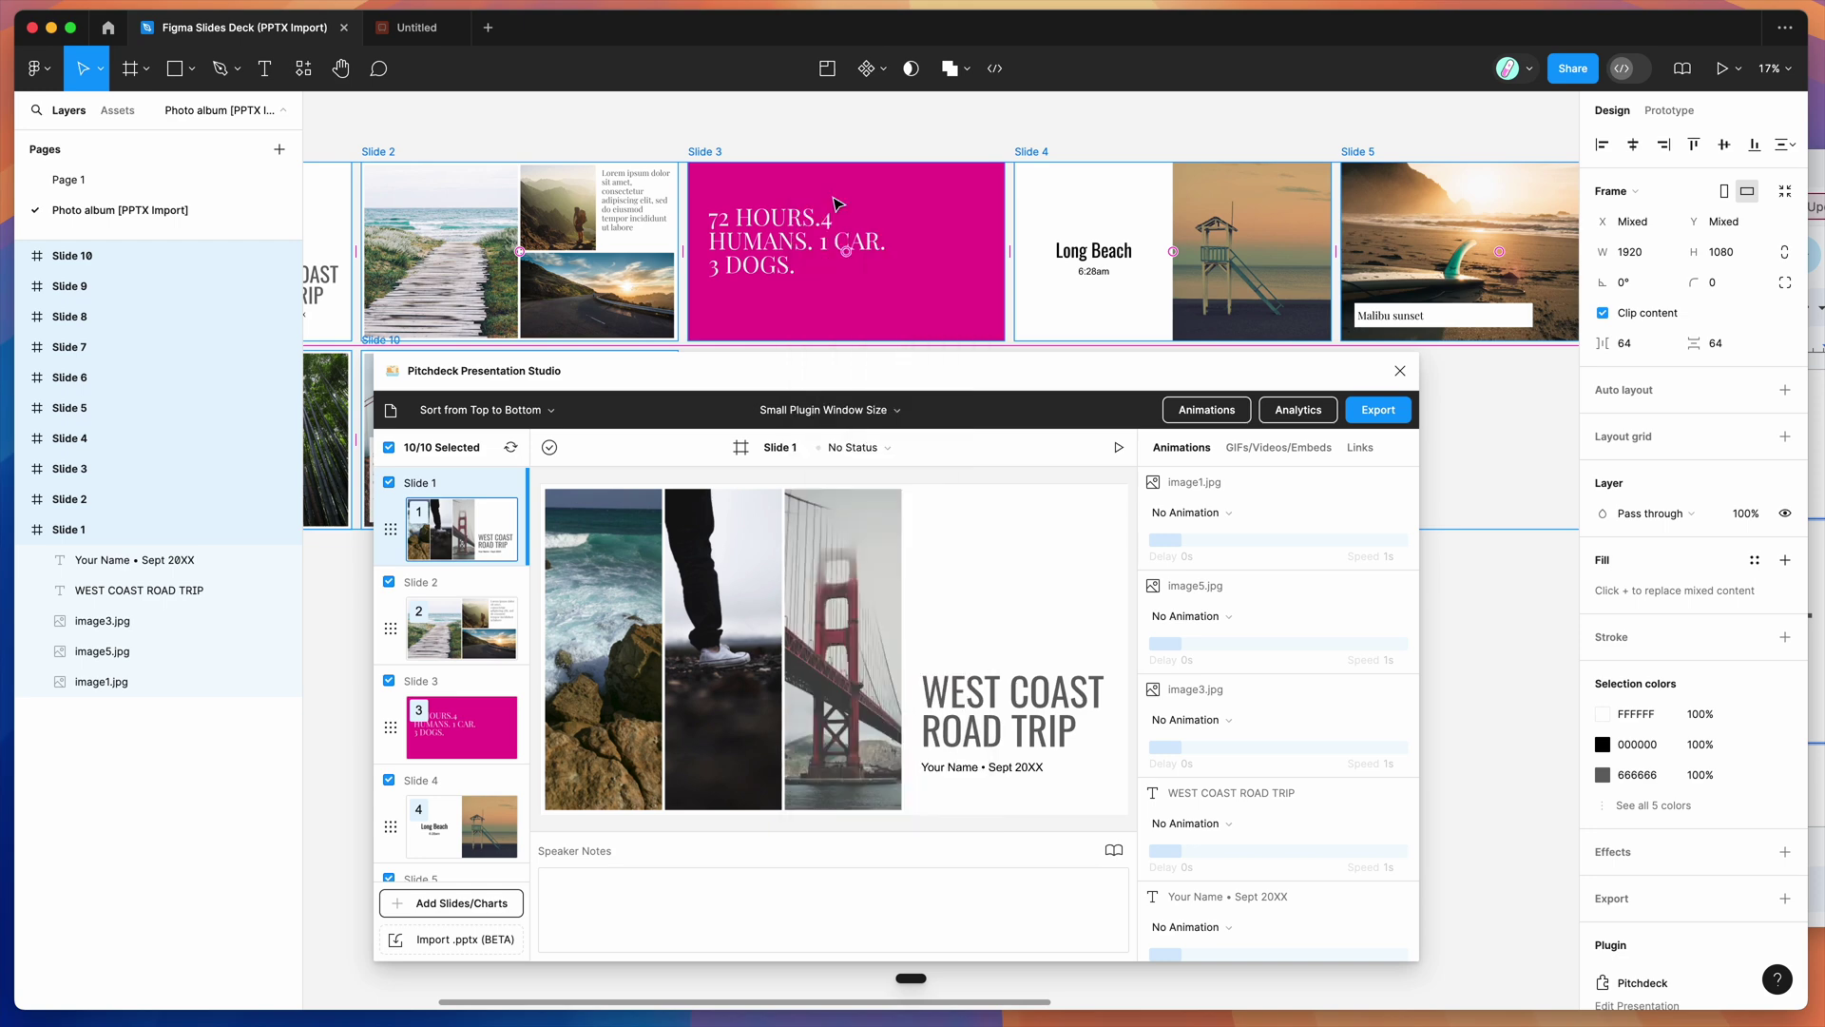
# Switch to the Untitled Figma Slides file and start the deck from scratch with blank slides
pyautogui.moveTo(399, 34)
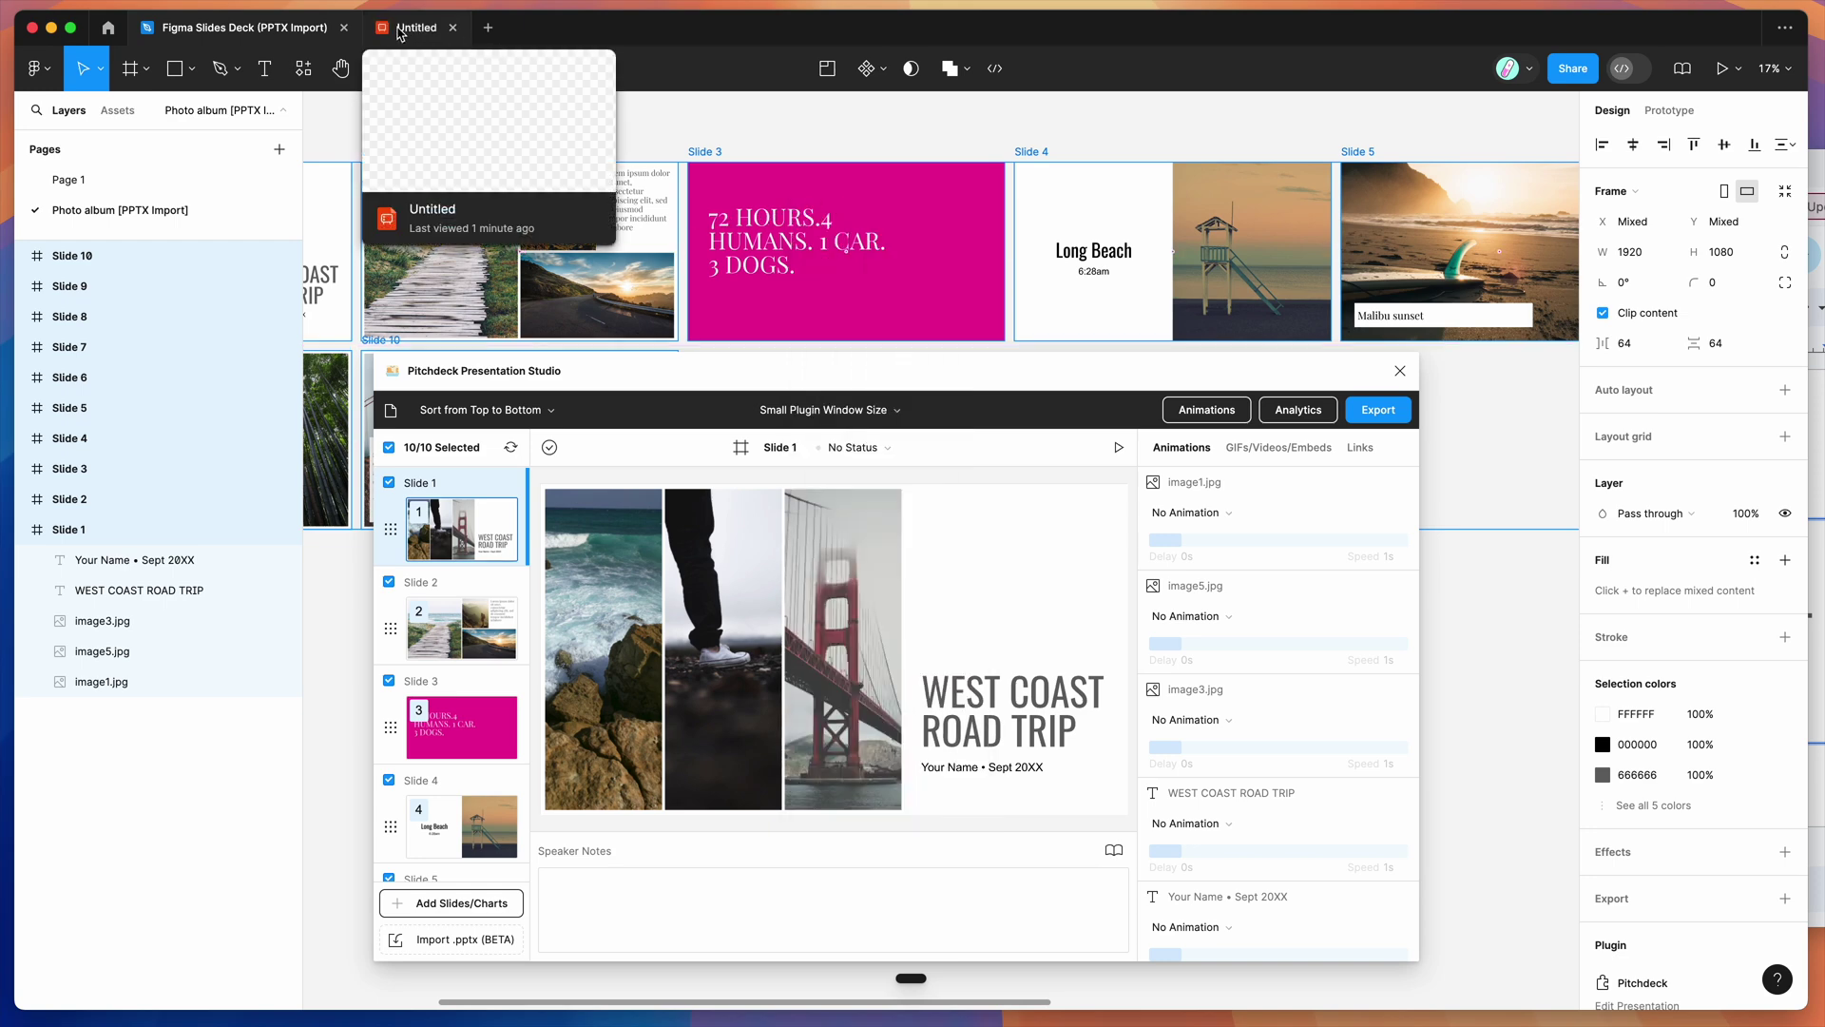
pyautogui.click(415, 35)
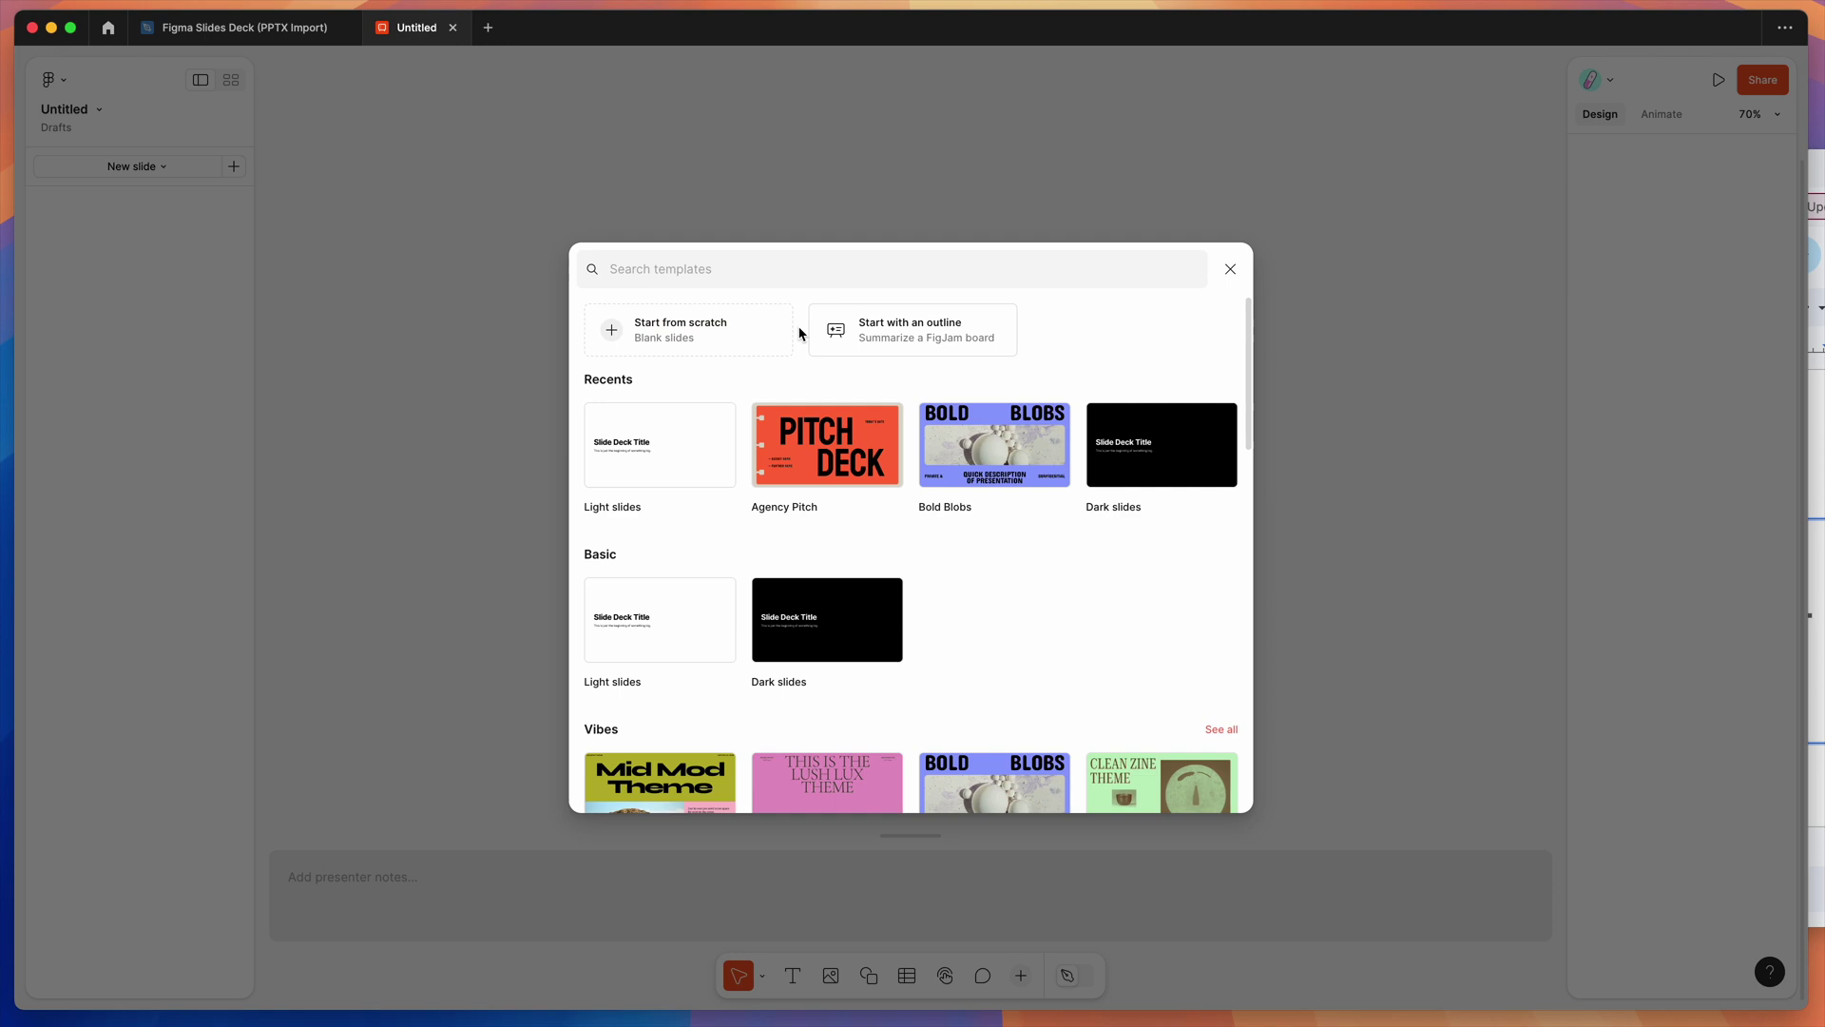
pyautogui.click(682, 338)
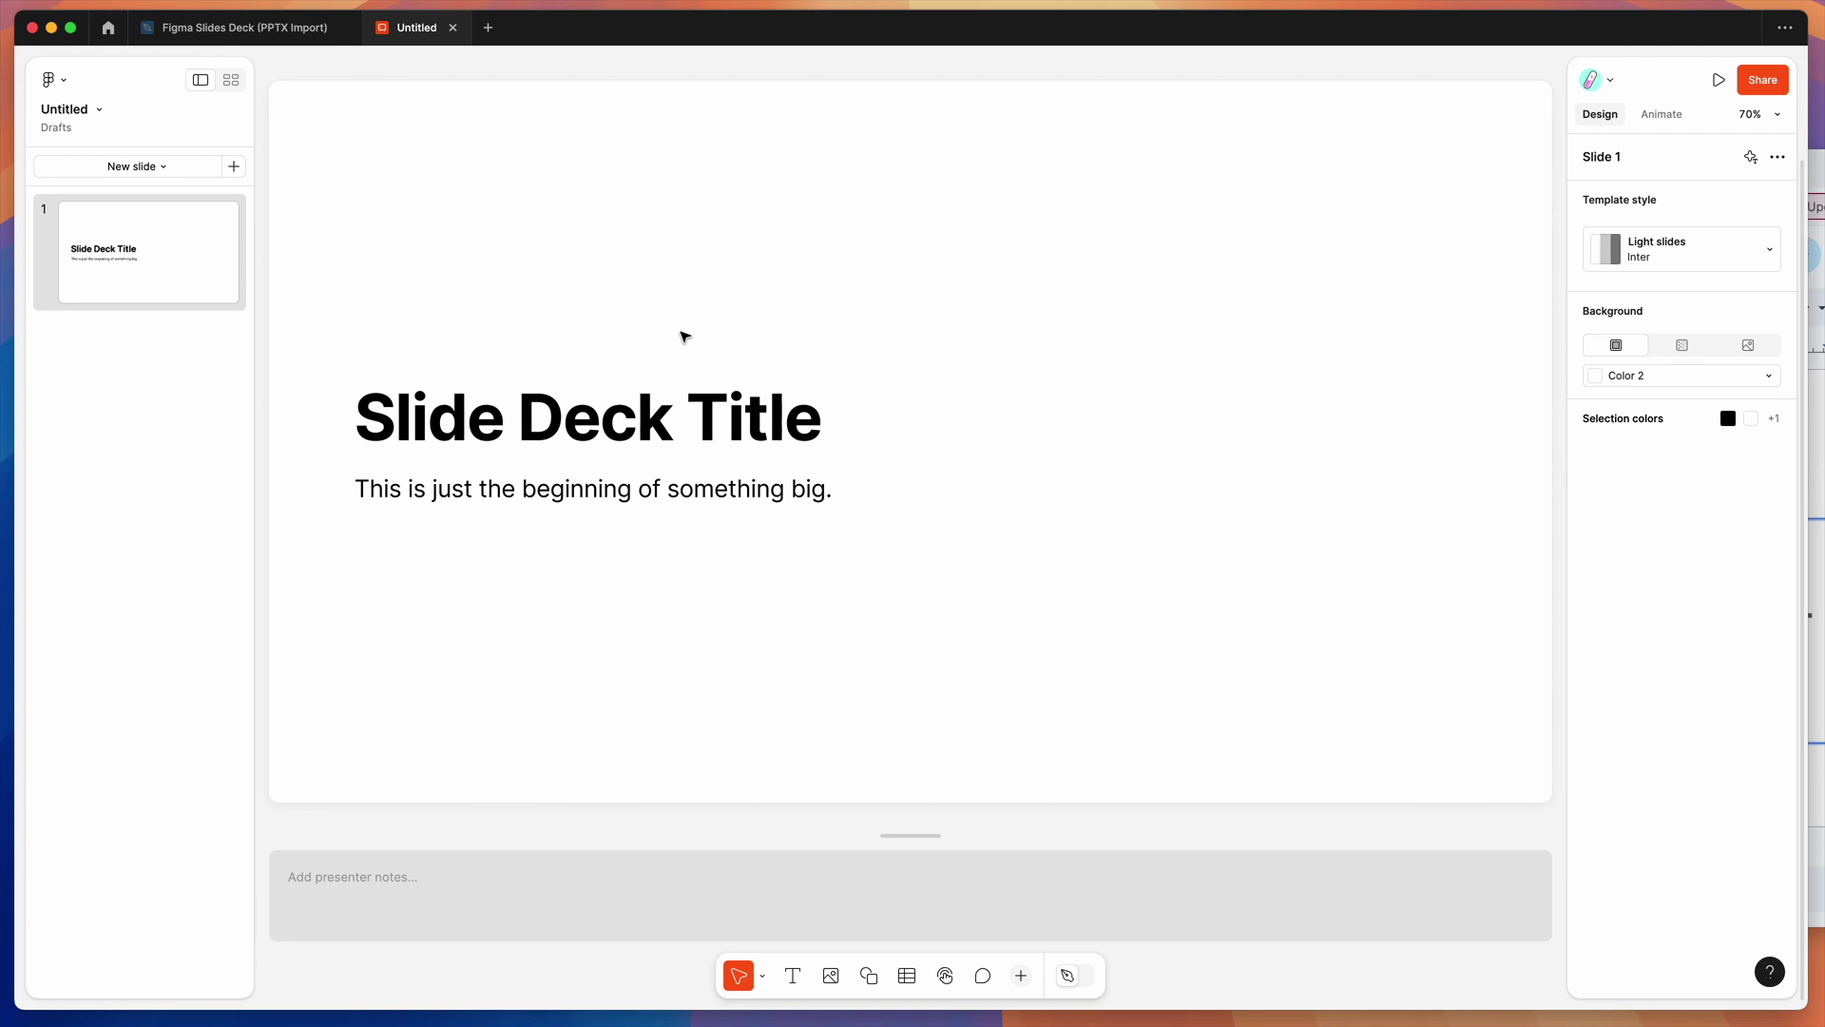
# Paste the copied Photo album slides into the slide list of the new deck
pyautogui.click(202, 82)
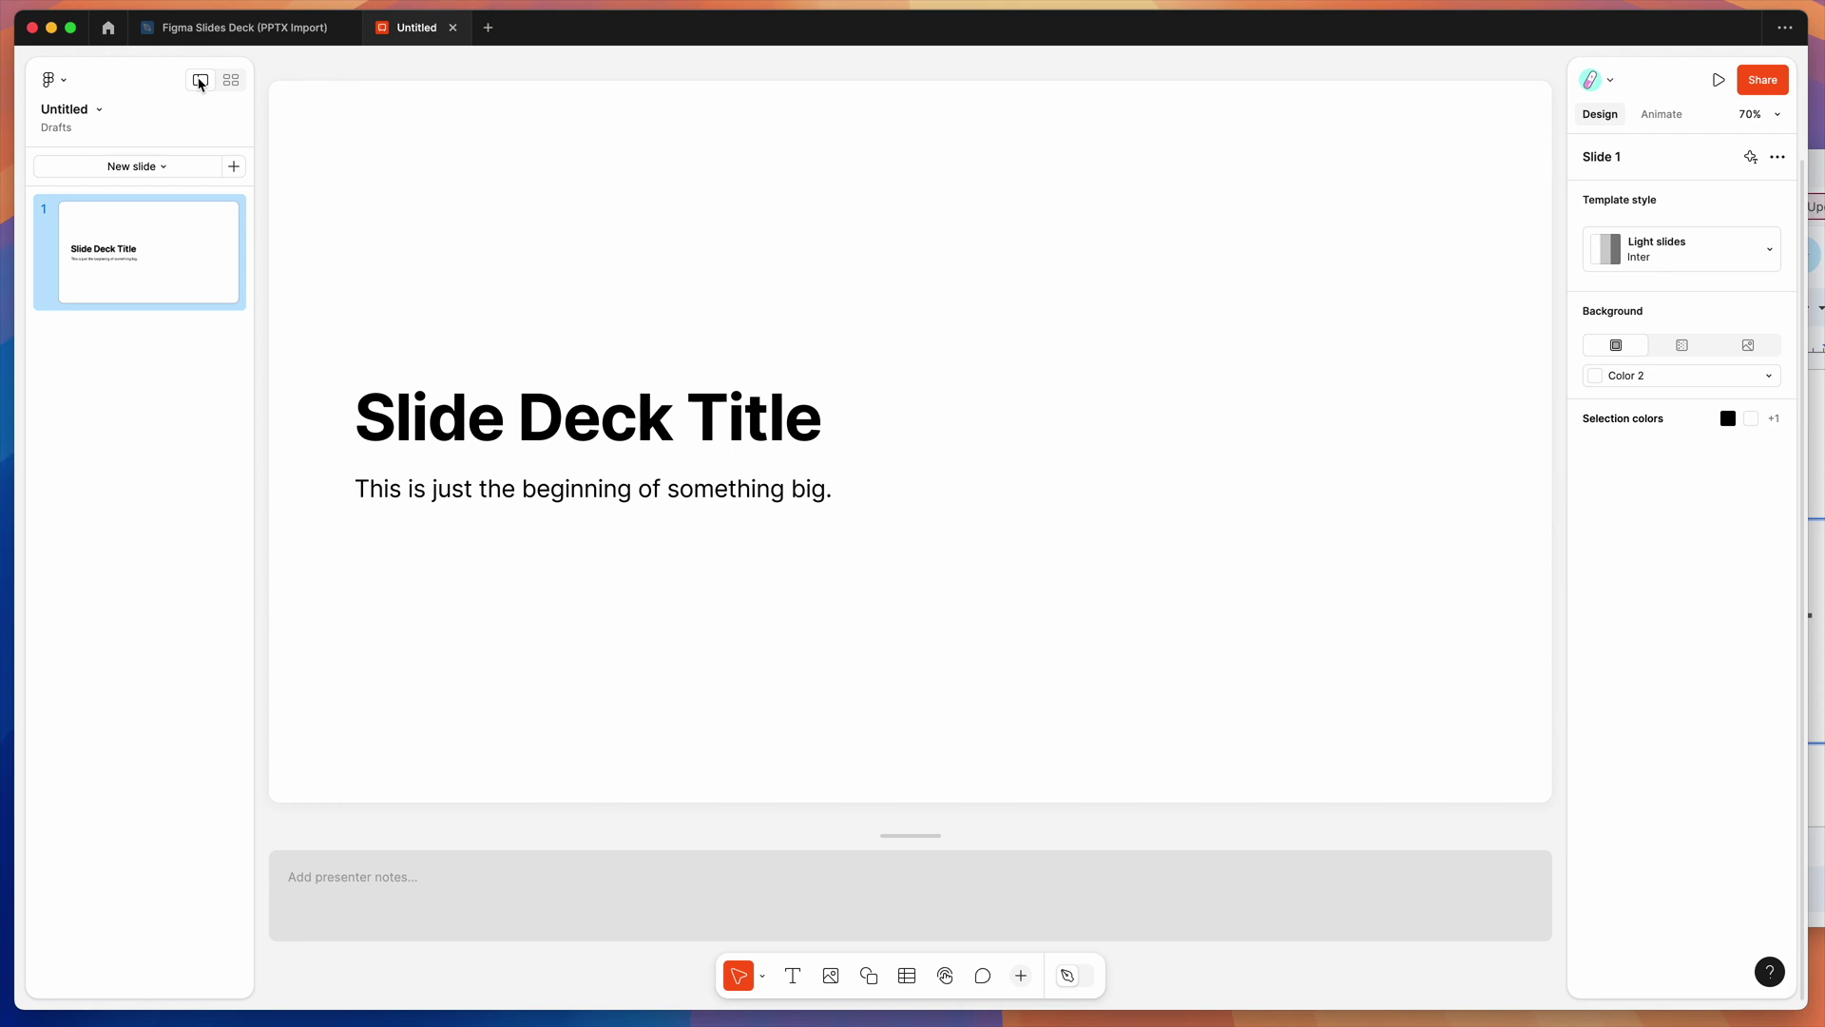
pyautogui.rightClick(102, 378)
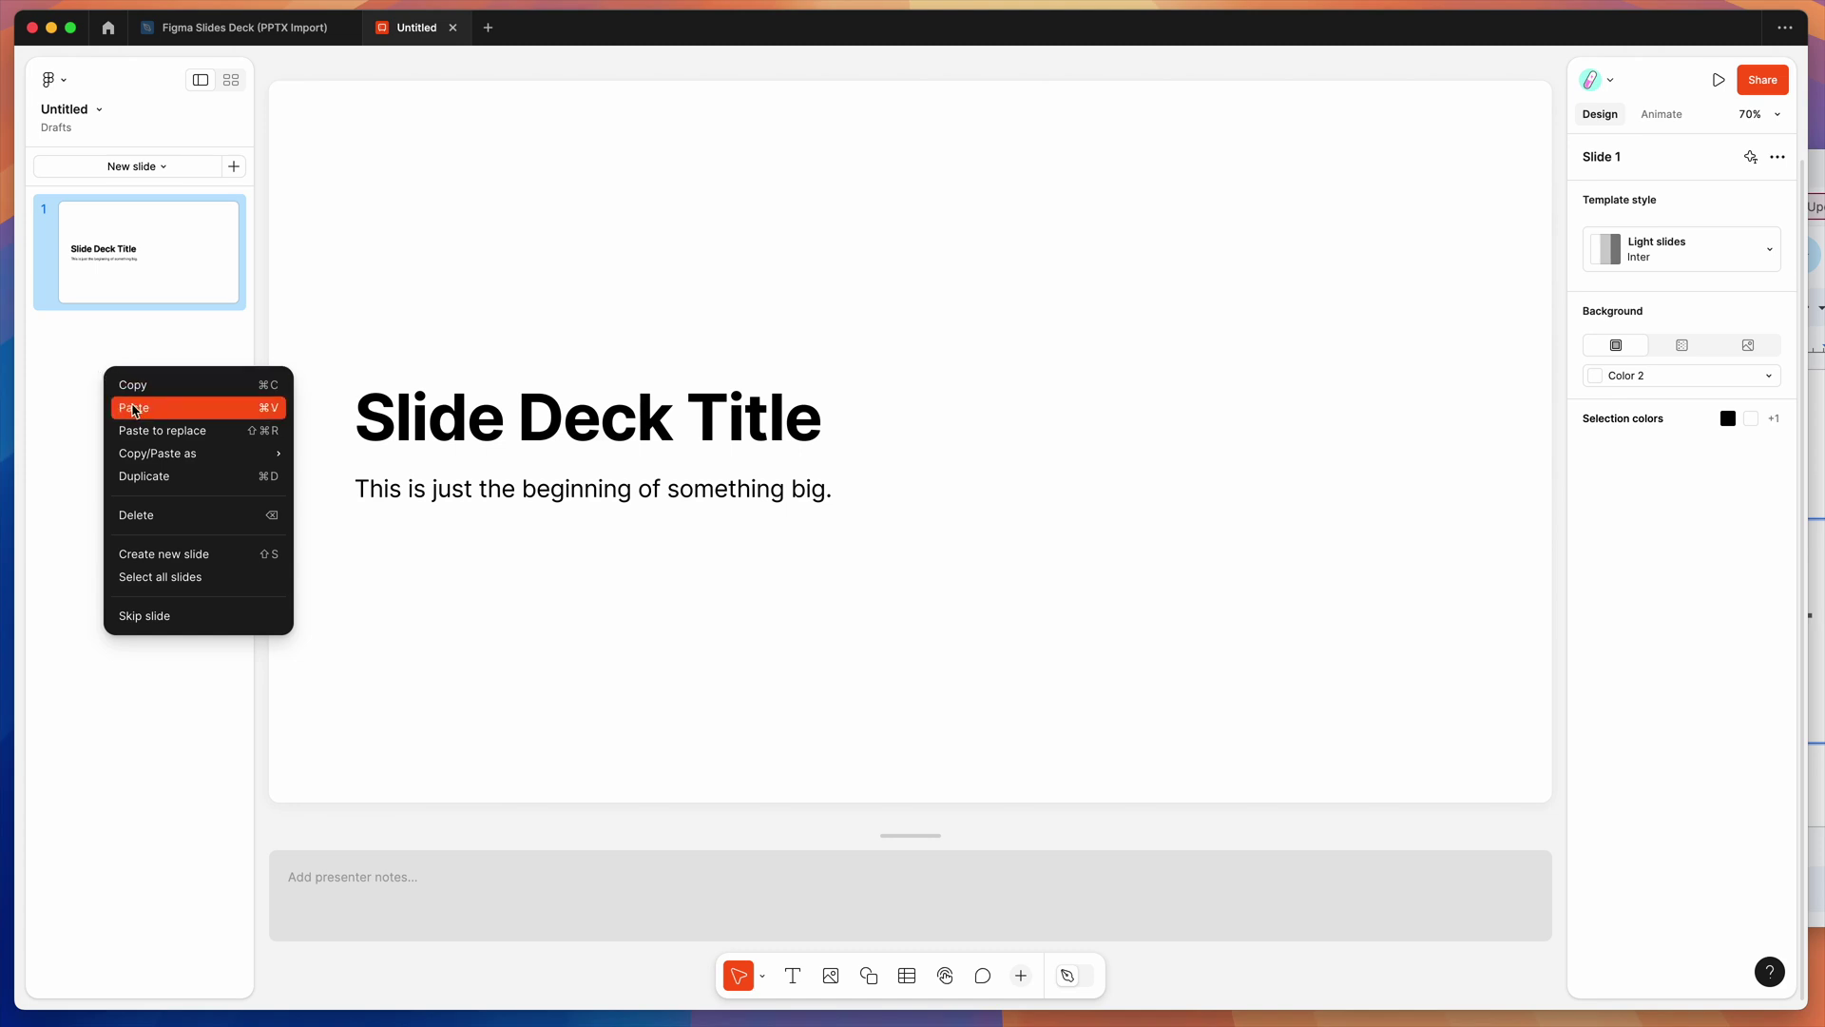
pyautogui.click(147, 411)
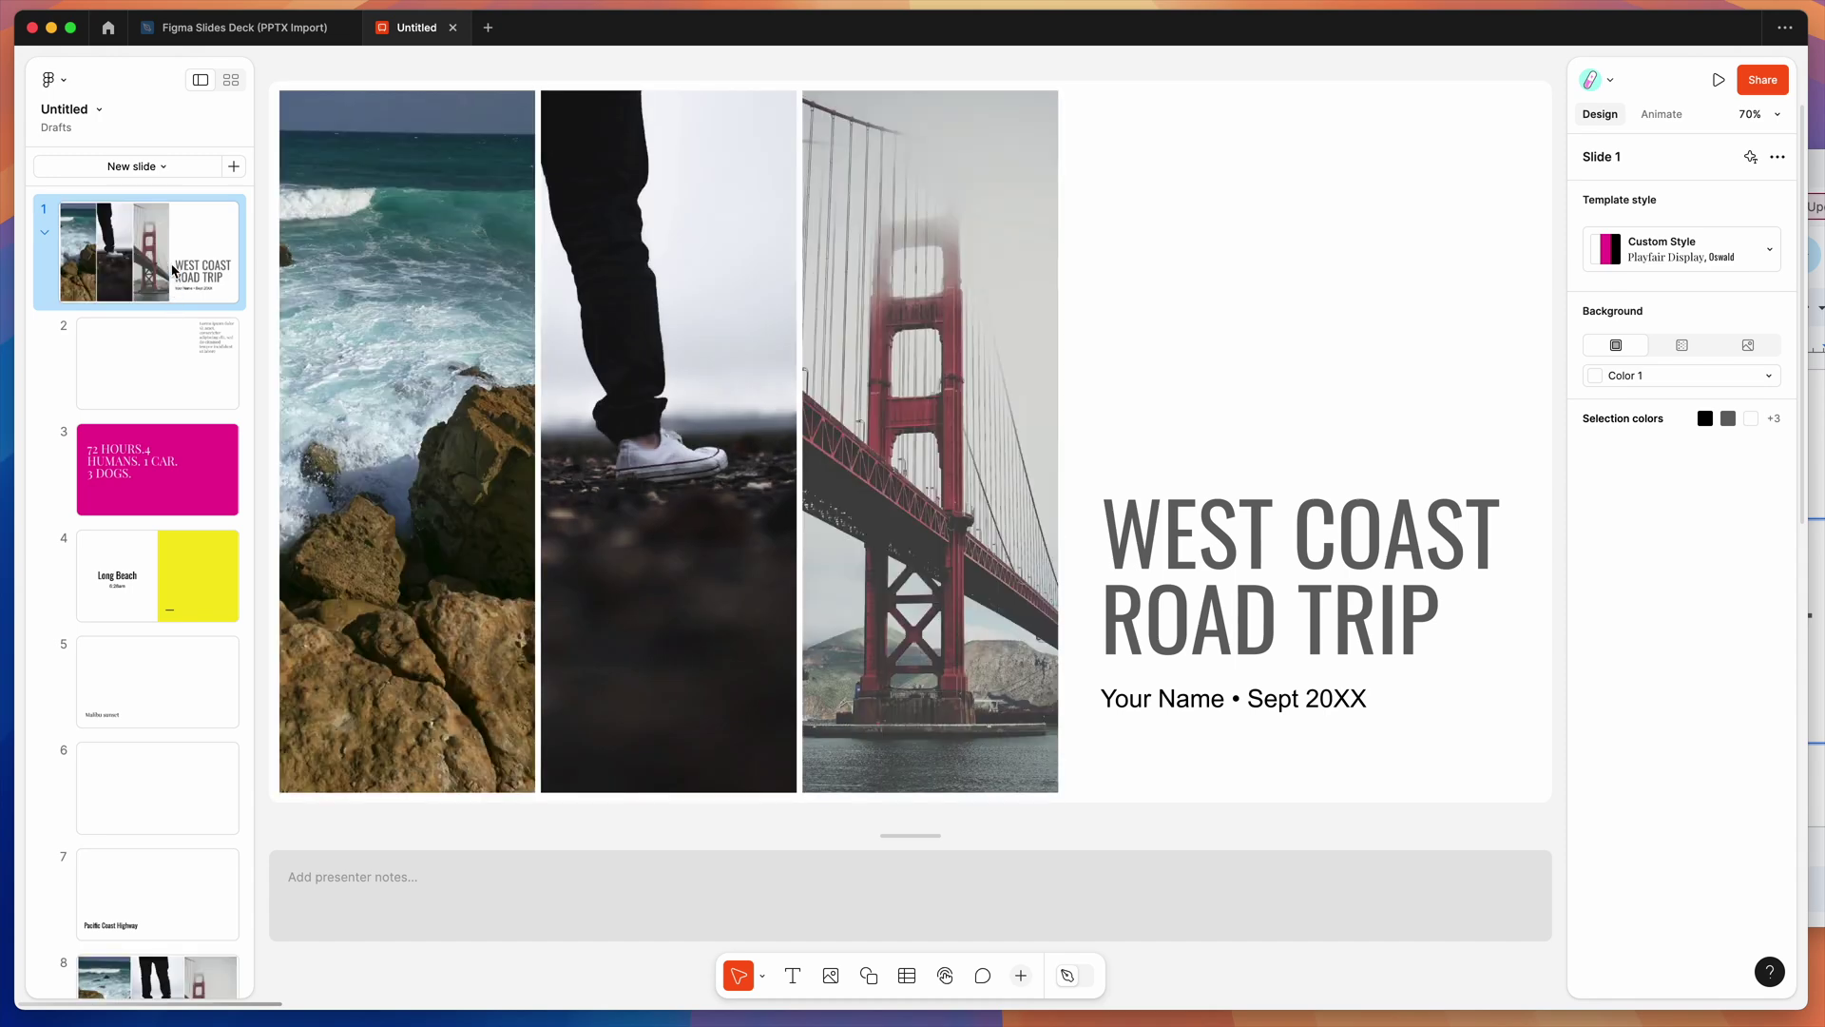
# Examine pasted slides 1 to 3 and compare them with the original Photo album deck in Google Slides
pyautogui.click(174, 380)
pyautogui.click(174, 473)
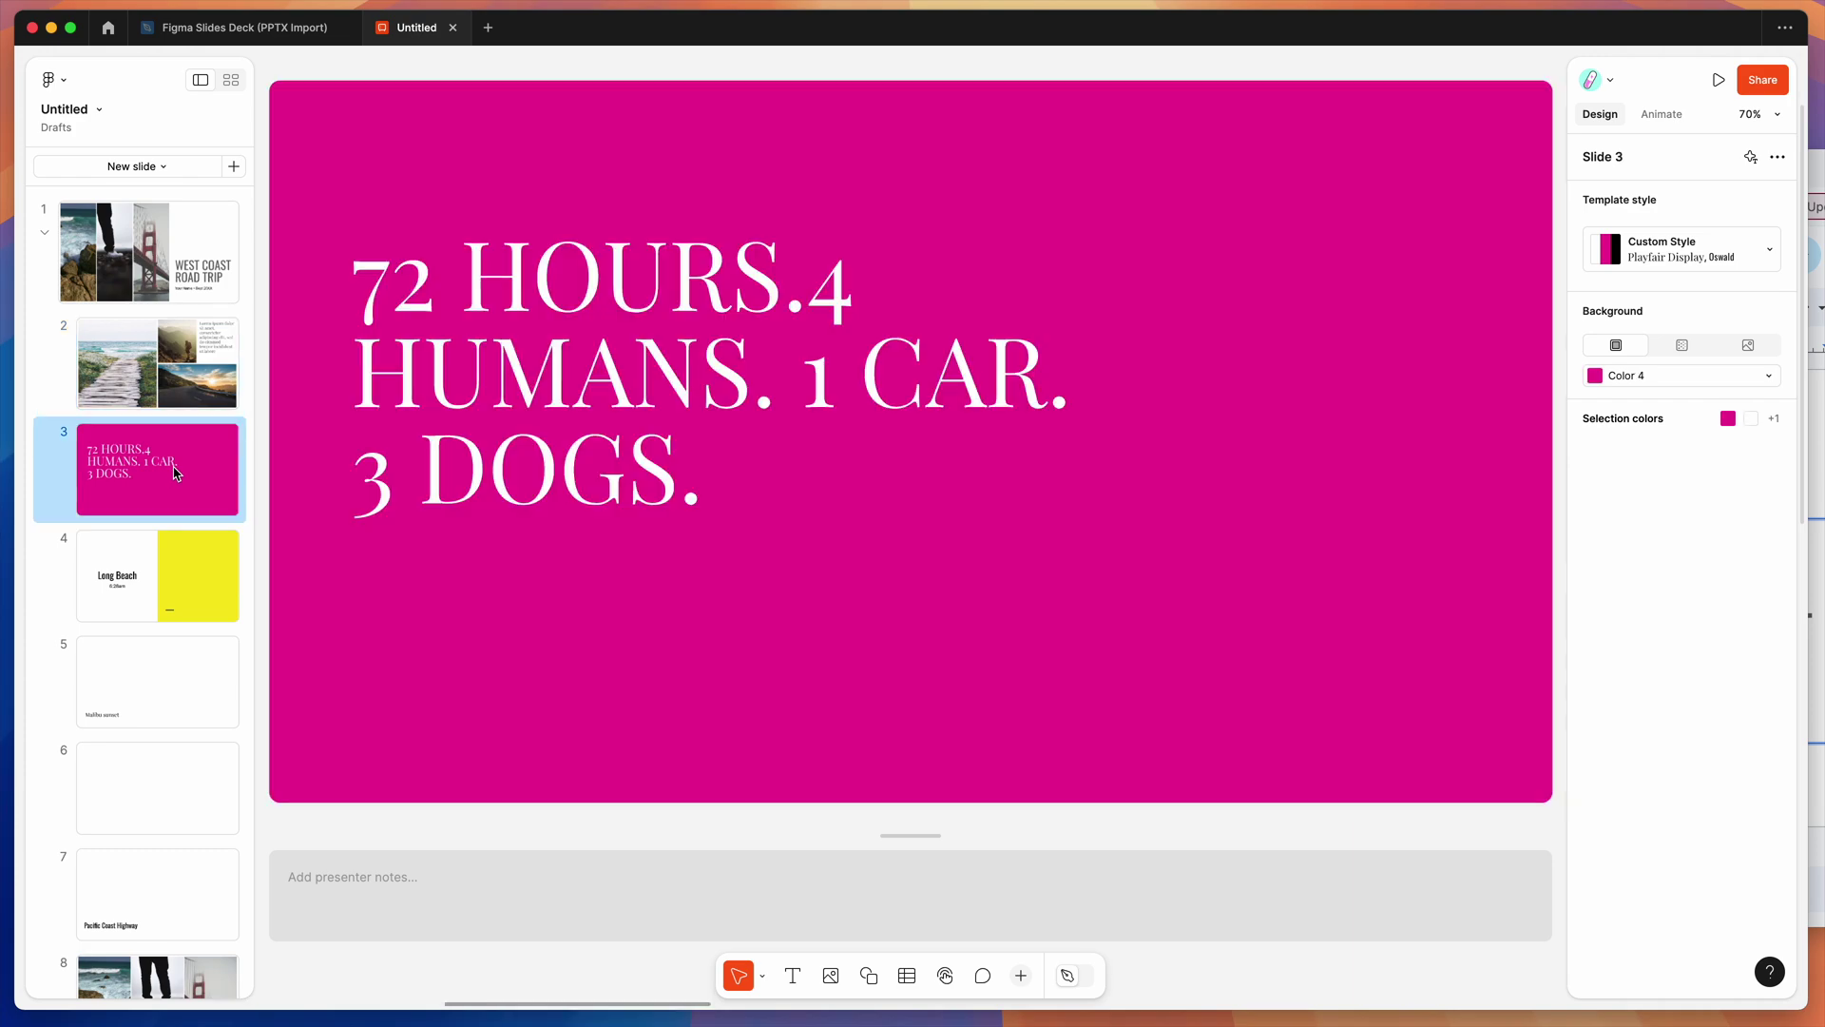
pyautogui.click(174, 364)
pyautogui.click(177, 290)
pyautogui.click(177, 344)
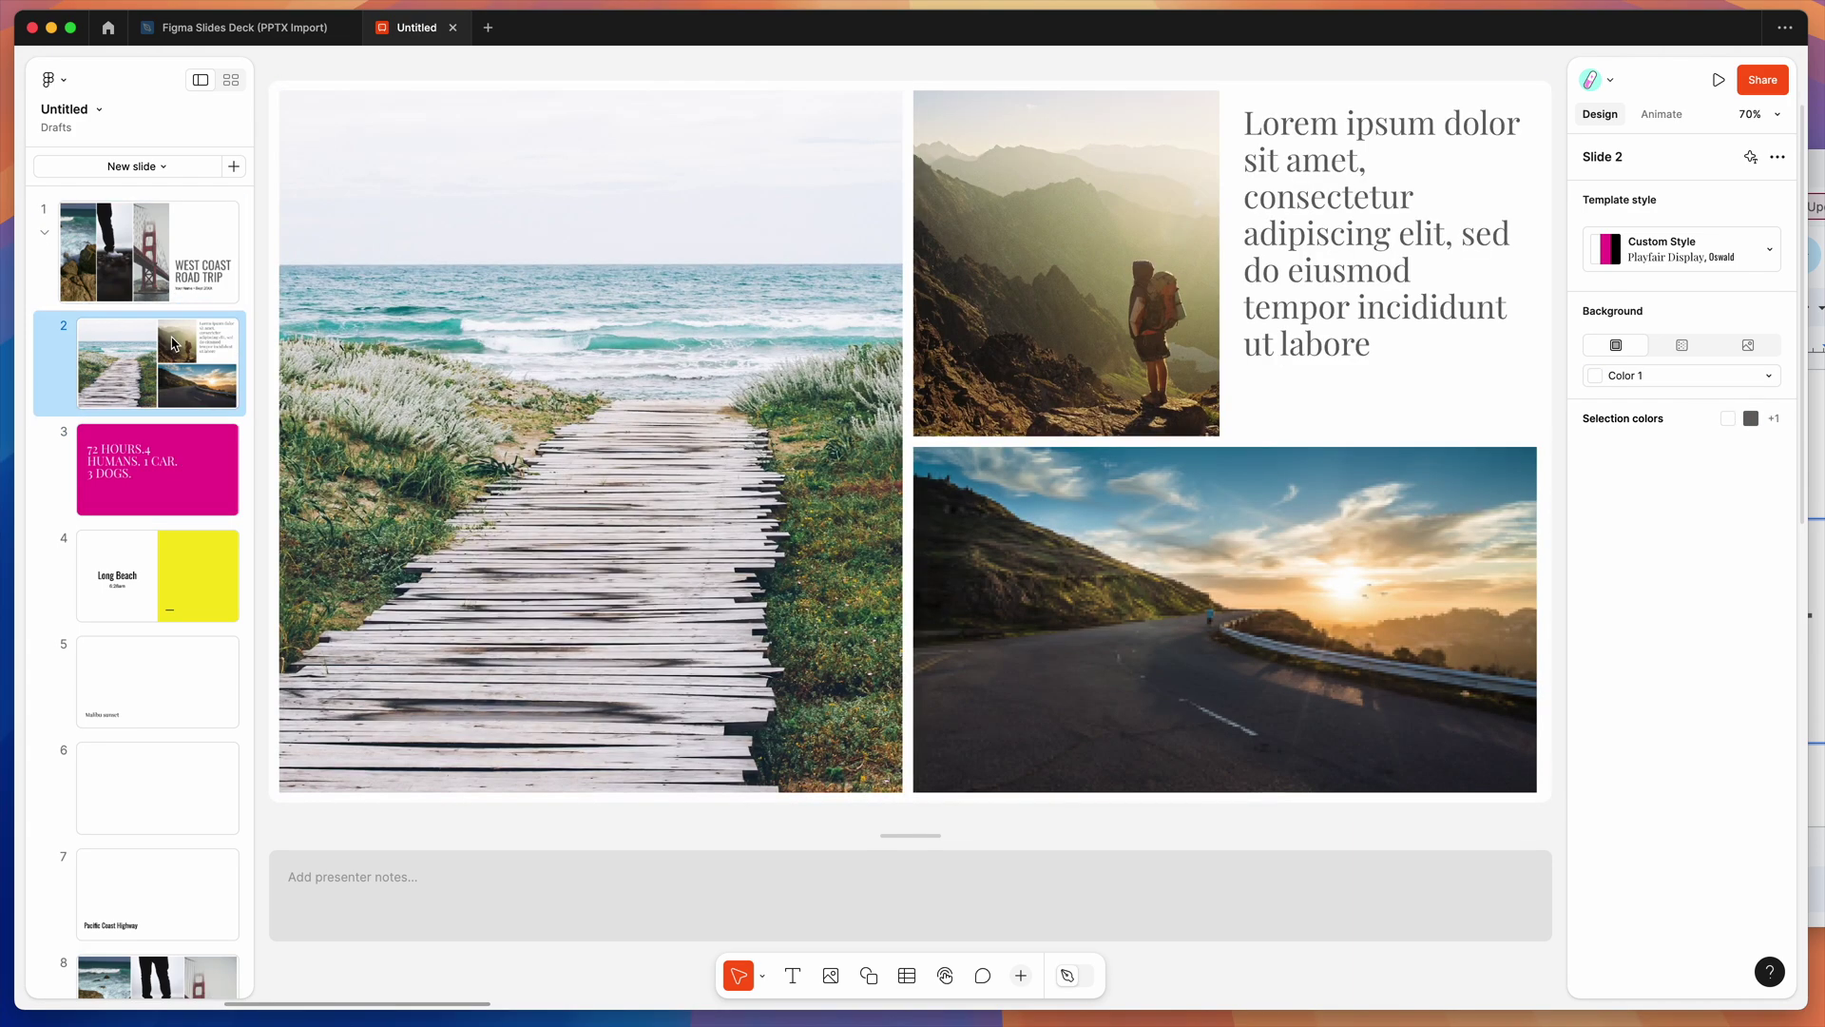
pyautogui.press('super+Tab')
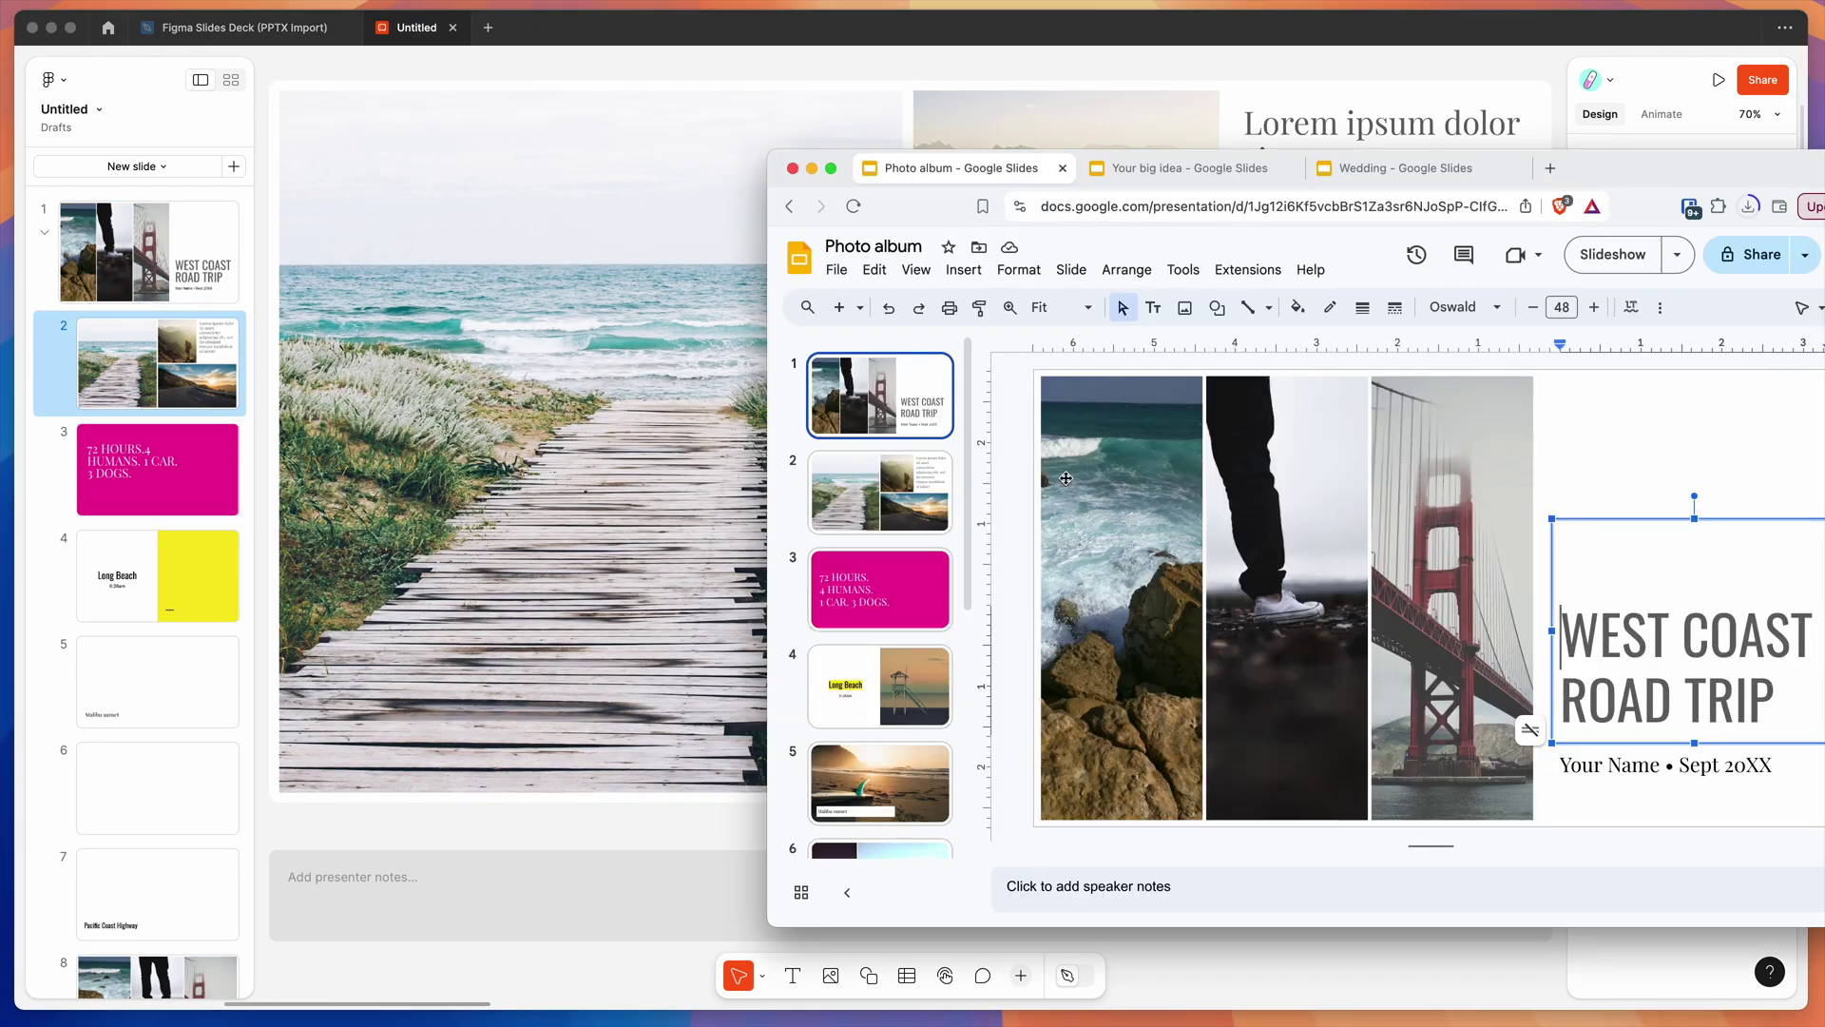
pyautogui.press('super+Tab')
# On slide 1, check that the images are selectable and replace the title's first word with EAST
pyautogui.click(186, 268)
pyautogui.click(387, 294)
pyautogui.click(665, 314)
pyautogui.click(932, 400)
pyautogui.click(1141, 380)
pyautogui.doubleClick(1193, 528)
pyautogui.click(1193, 528)
pyautogui.doubleClick(1193, 527)
pyautogui.write('EAS')
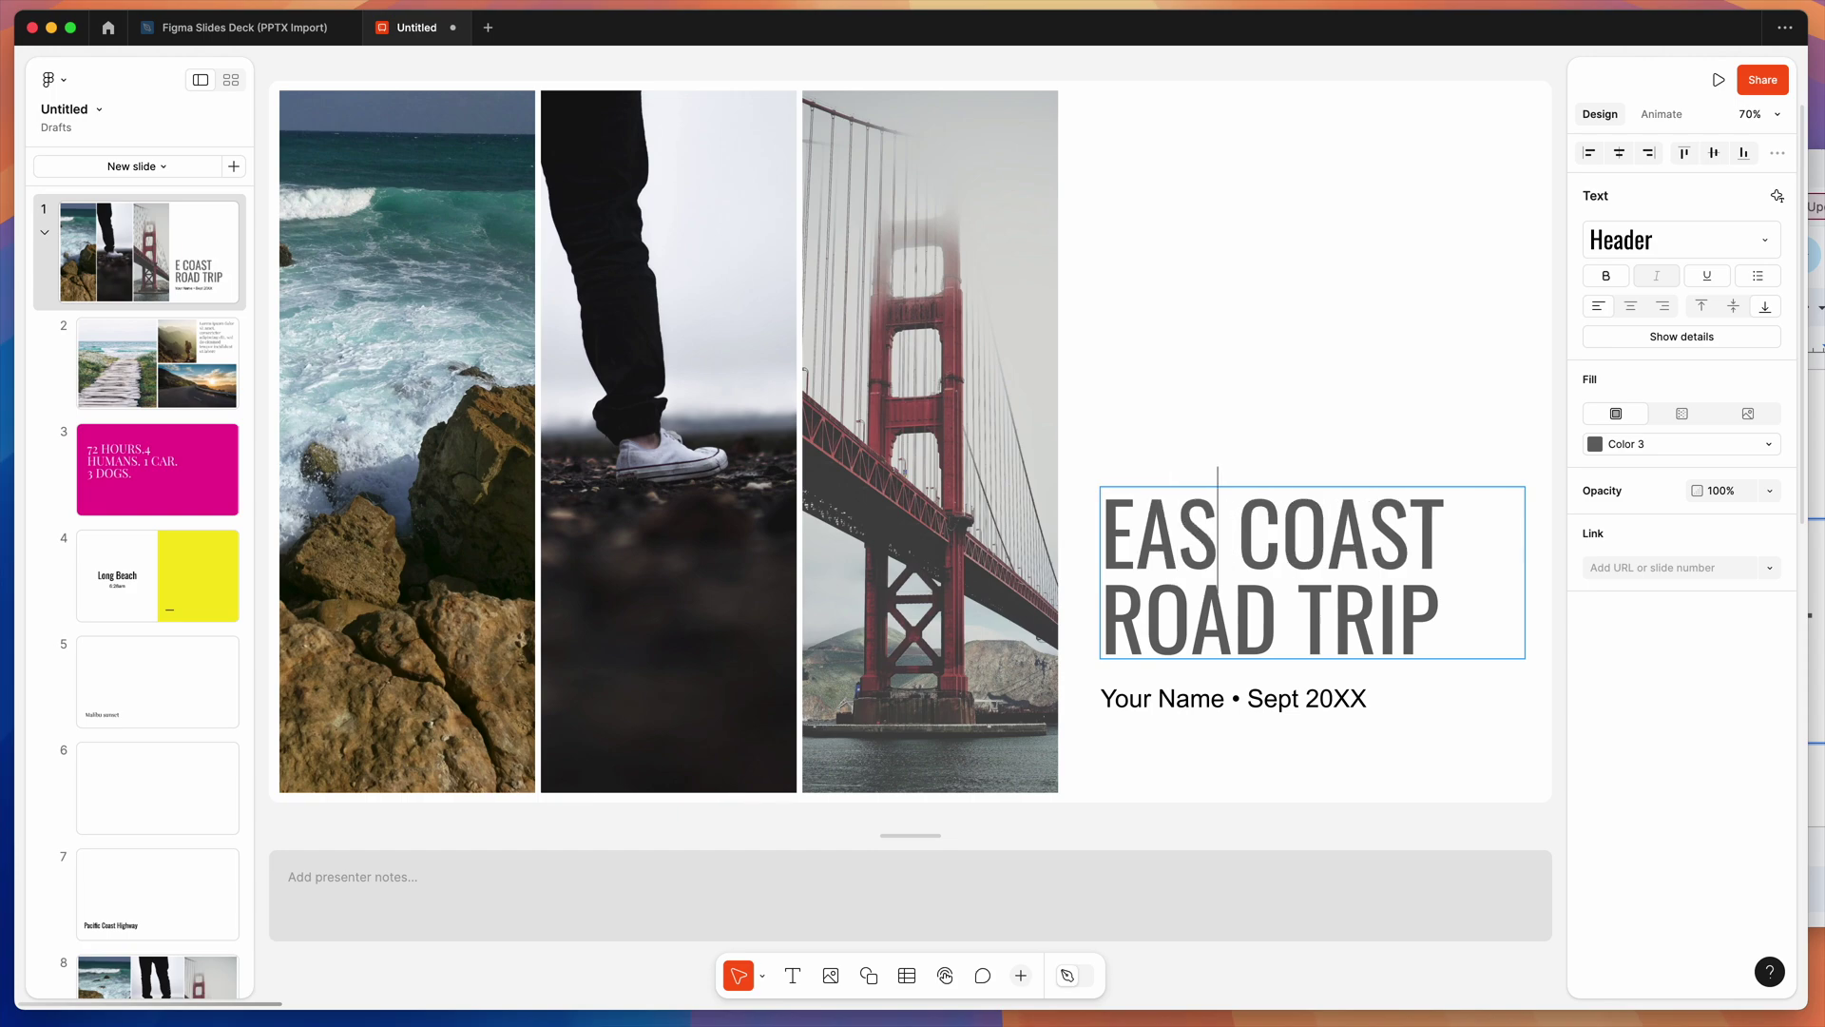
pyautogui.write('T')
# Try out the 000000 overlay on slide 1's bridge image and return its strength to 0%
pyautogui.click(984, 394)
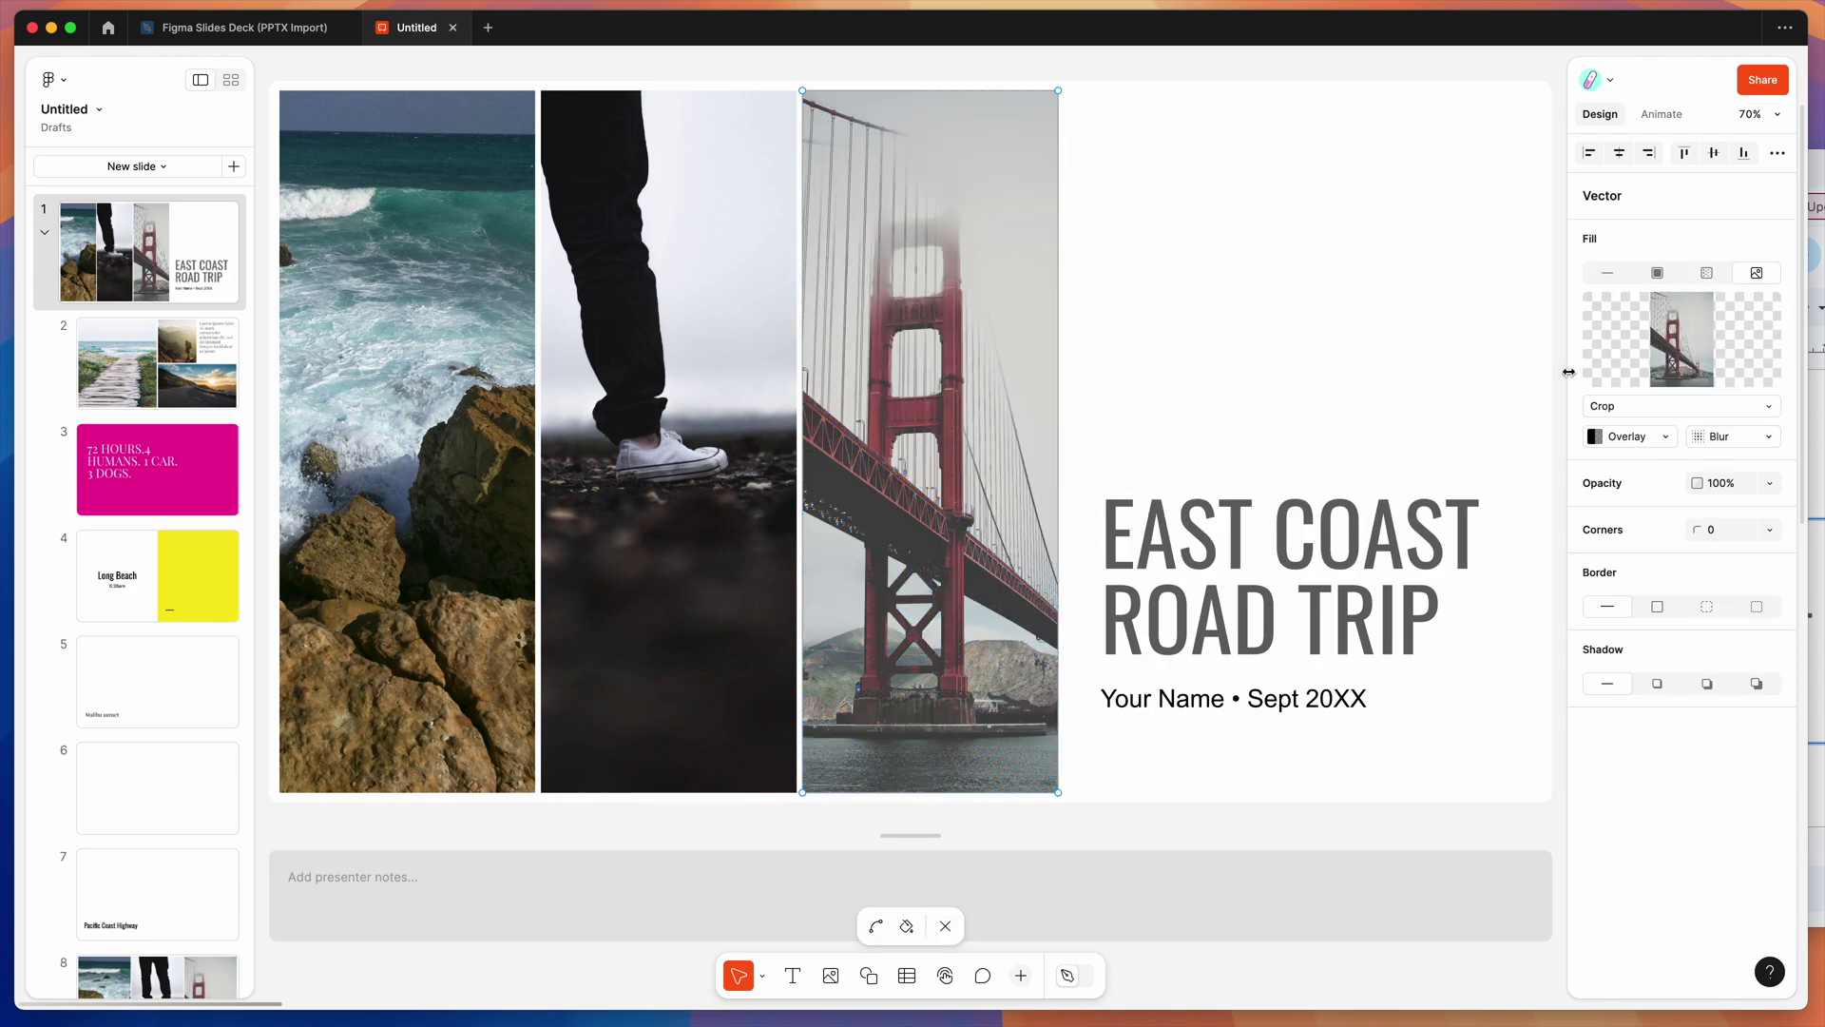
pyautogui.moveTo(1654, 350)
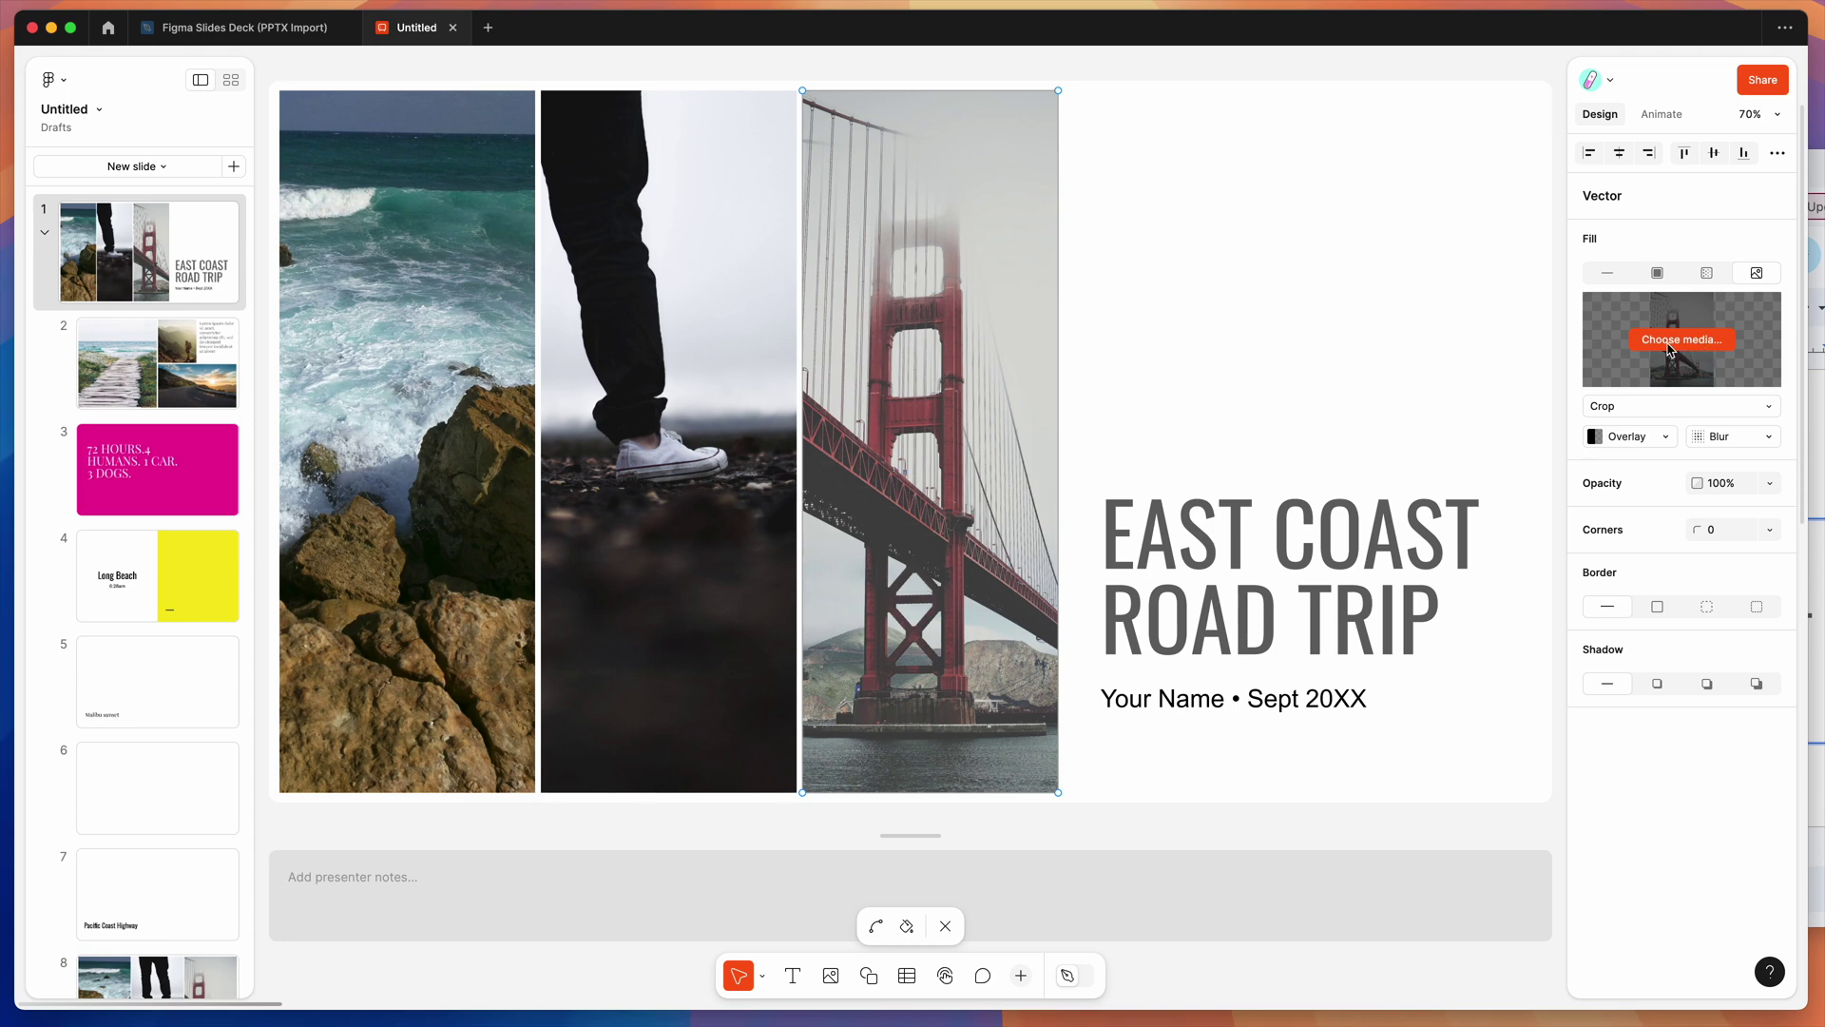
pyautogui.click(1657, 439)
pyautogui.moveTo(1365, 484)
pyautogui.mouseDown()
pyautogui.moveTo(1425, 485)
pyautogui.moveTo(1361, 484)
pyautogui.mouseUp()
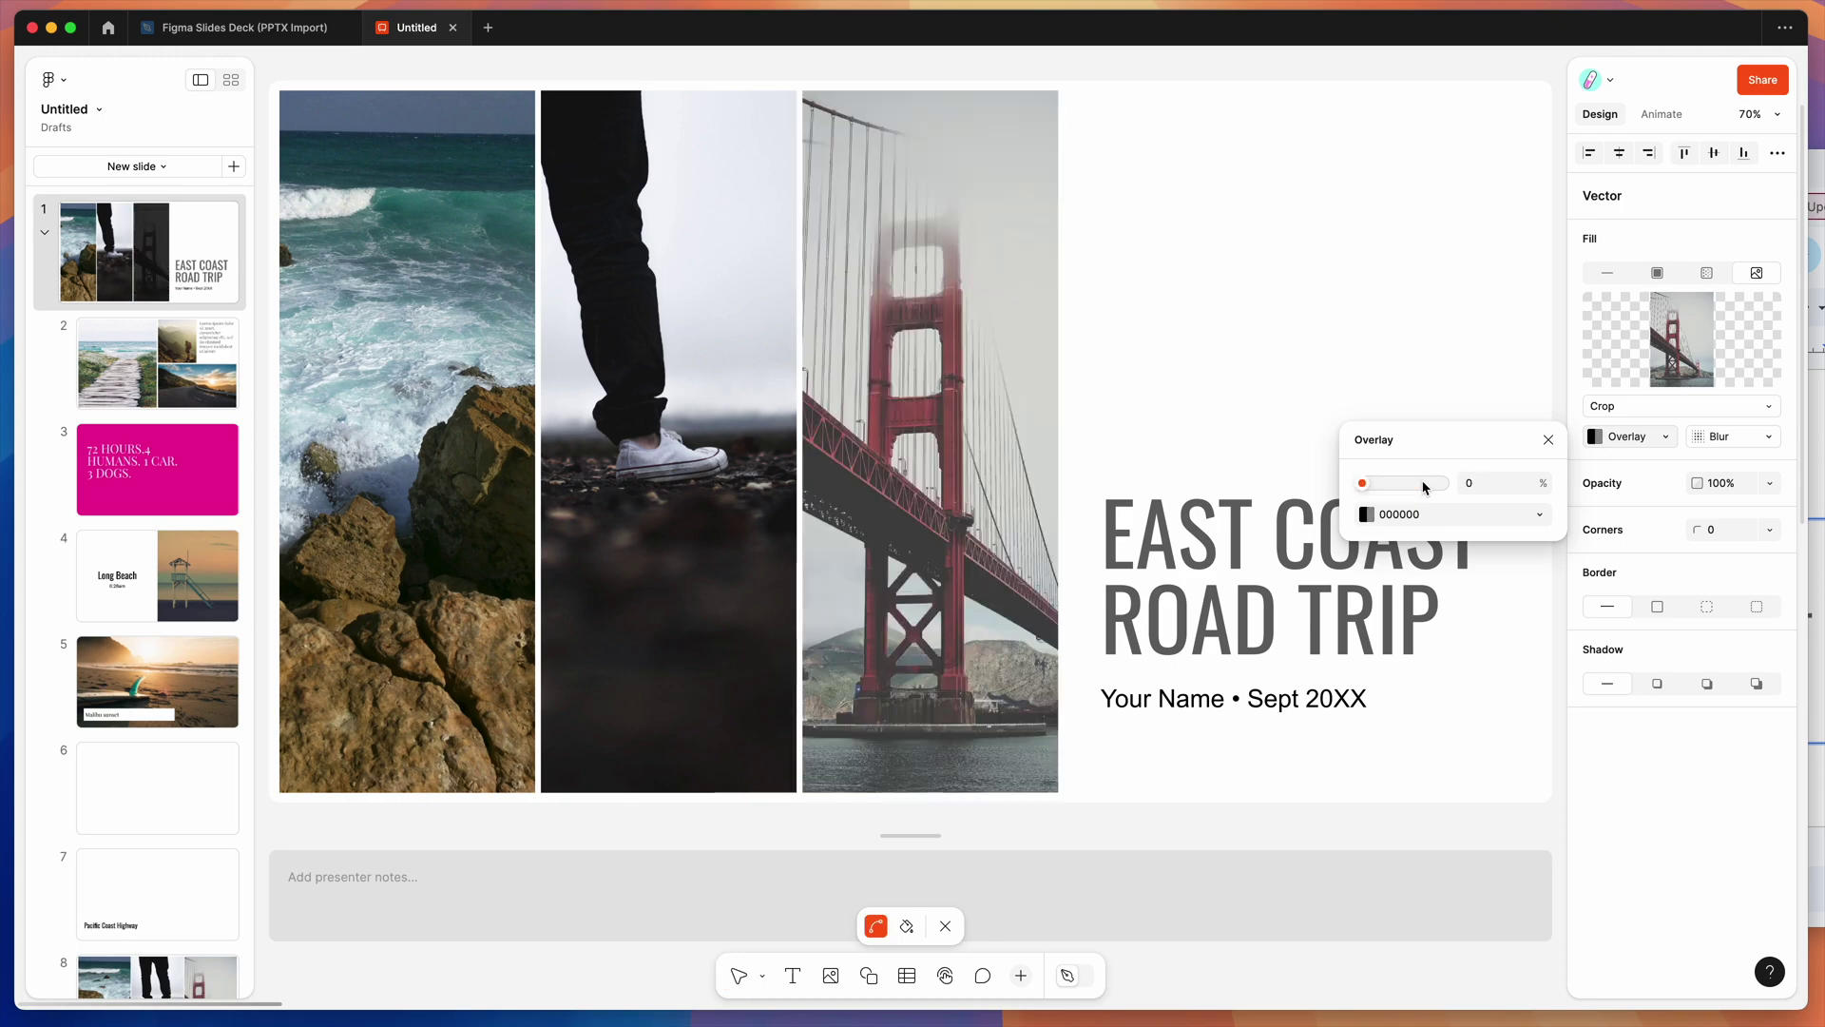
pyautogui.click(1239, 367)
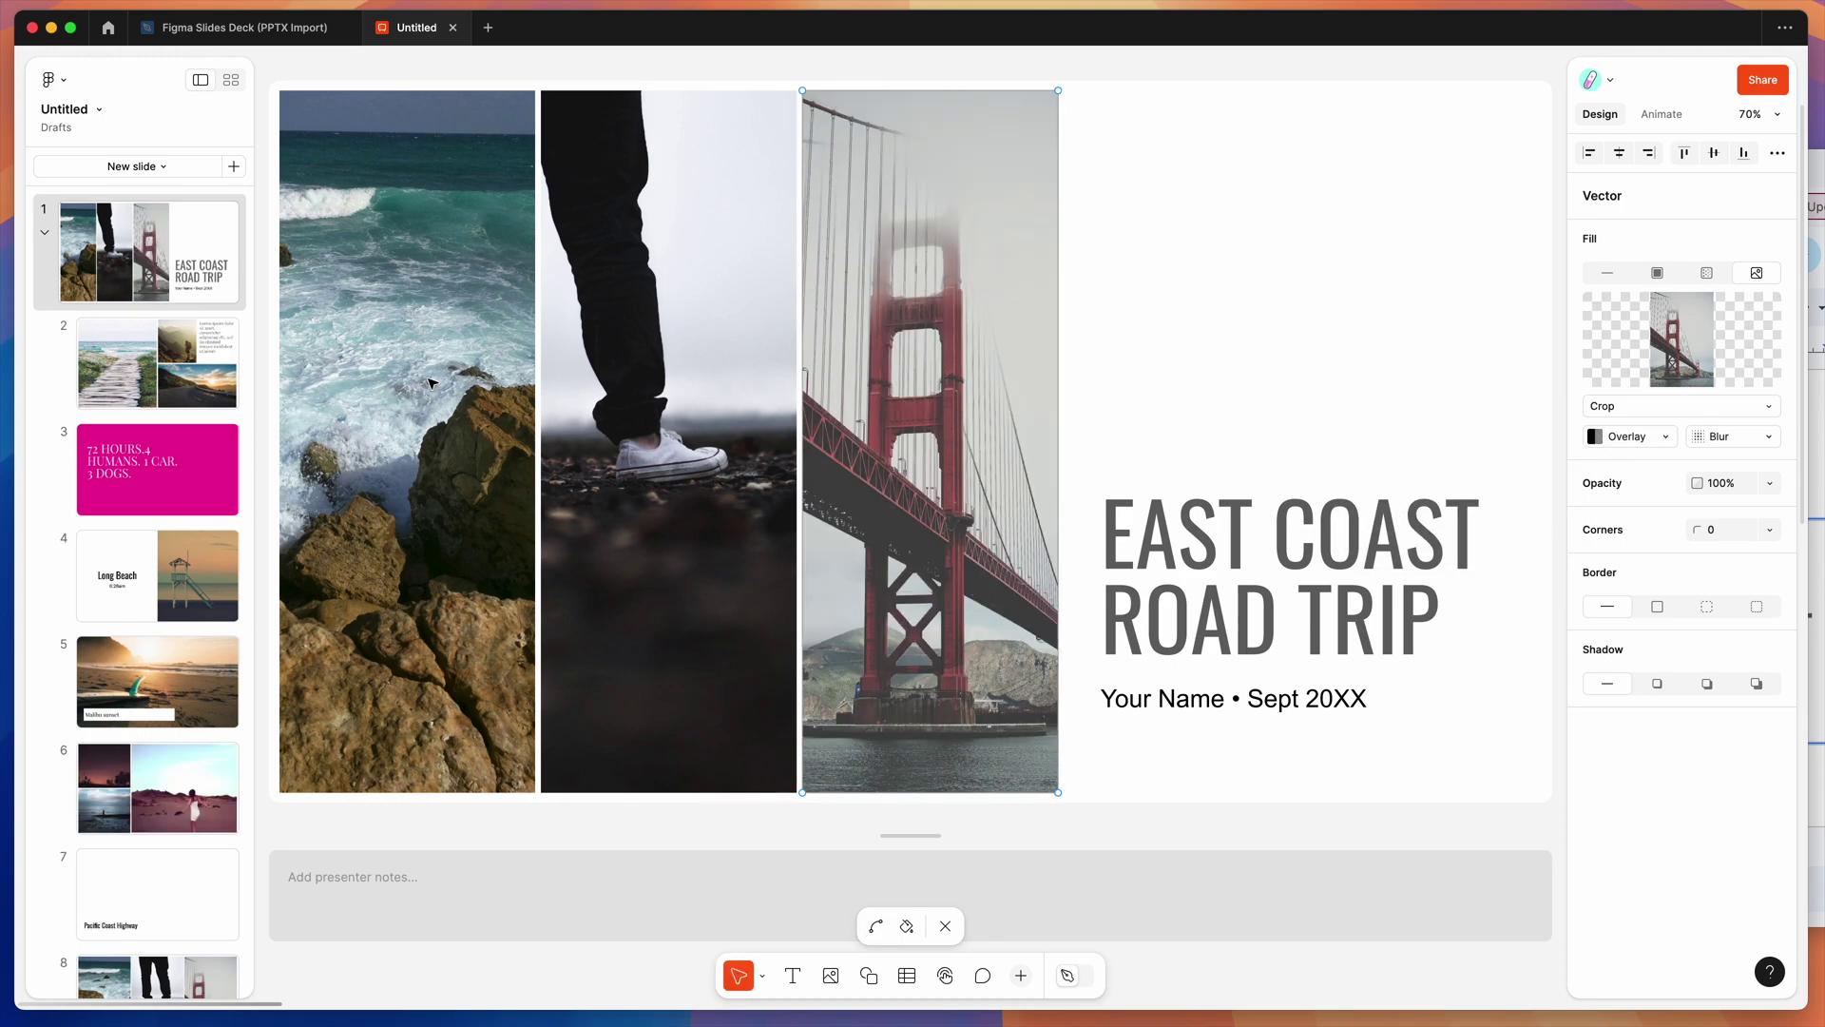
# Examine all pasted slides in the grid view and return to the single-slide view on slide 1
pyautogui.click(231, 84)
pyautogui.hscroll(5, 590, 346)
pyautogui.scroll(-3, 590, 347)
pyautogui.hscroll(20, 589, 347)
pyautogui.hscroll(-20, 589, 347)
pyautogui.hscroll(-2, 724, 411)
pyautogui.click(477, 310)
pyautogui.scroll(5, 472, 313)
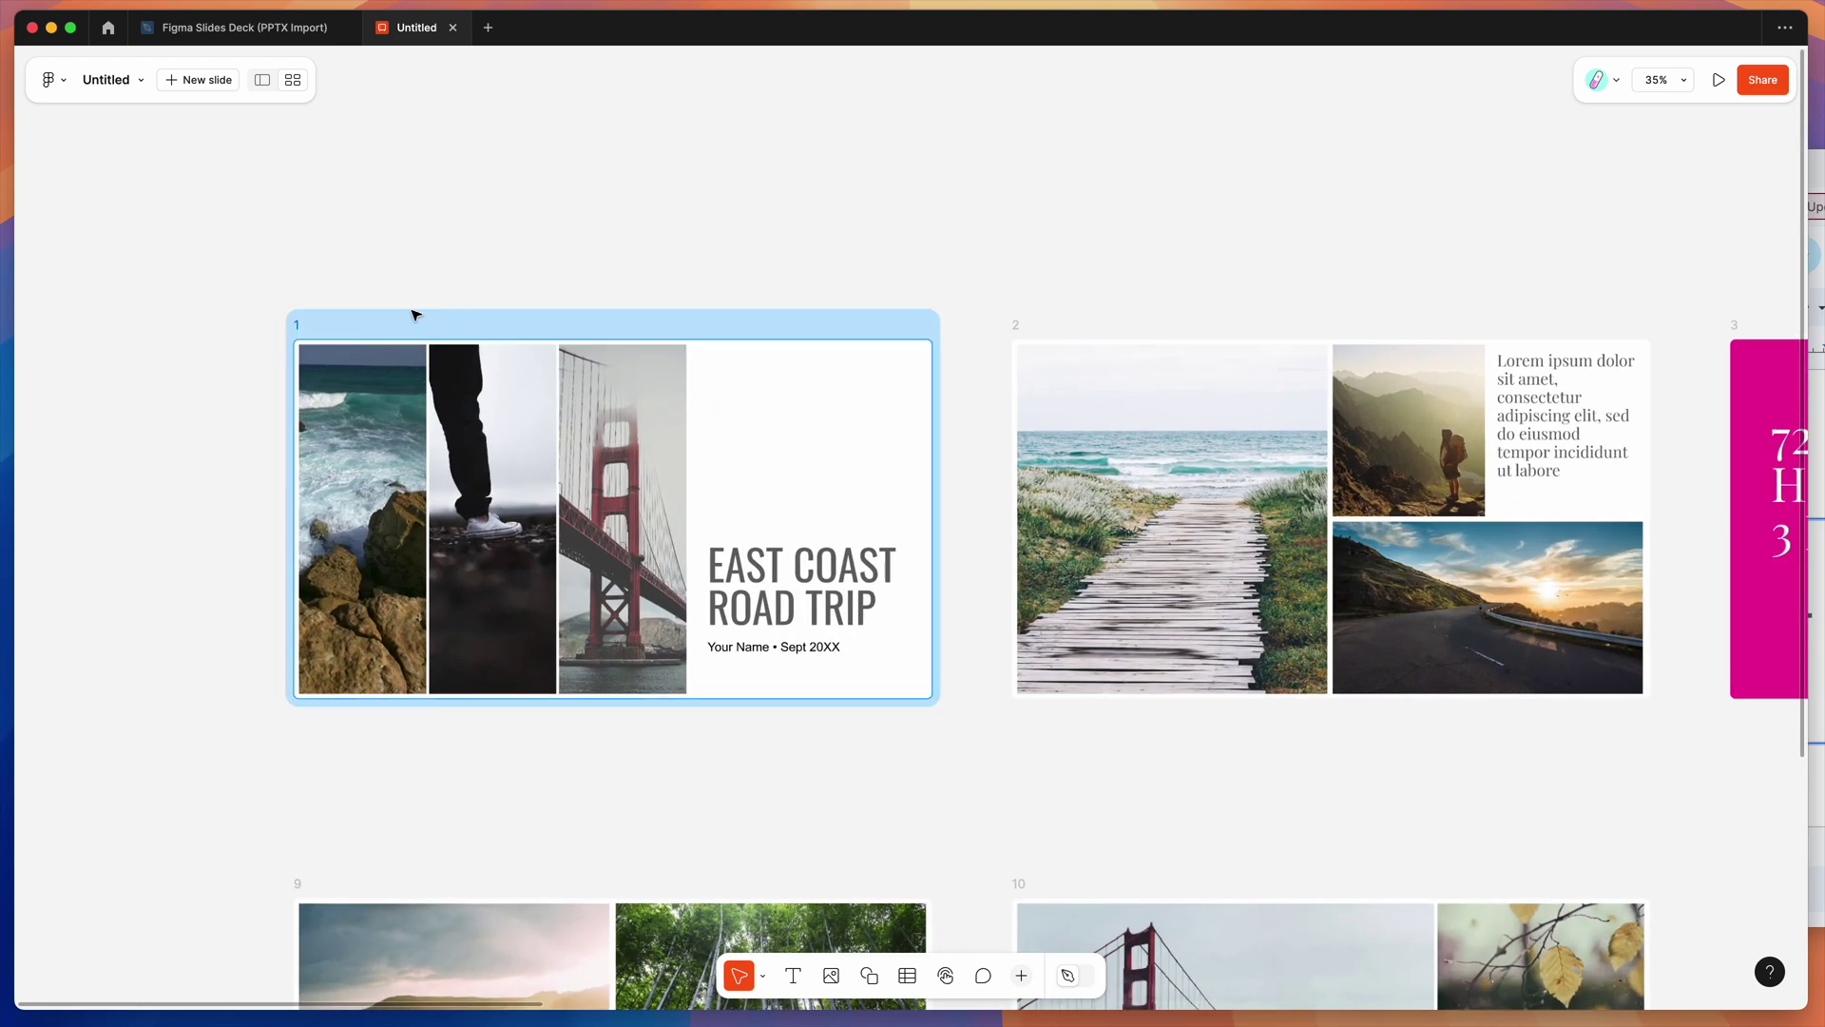
pyautogui.click(417, 319)
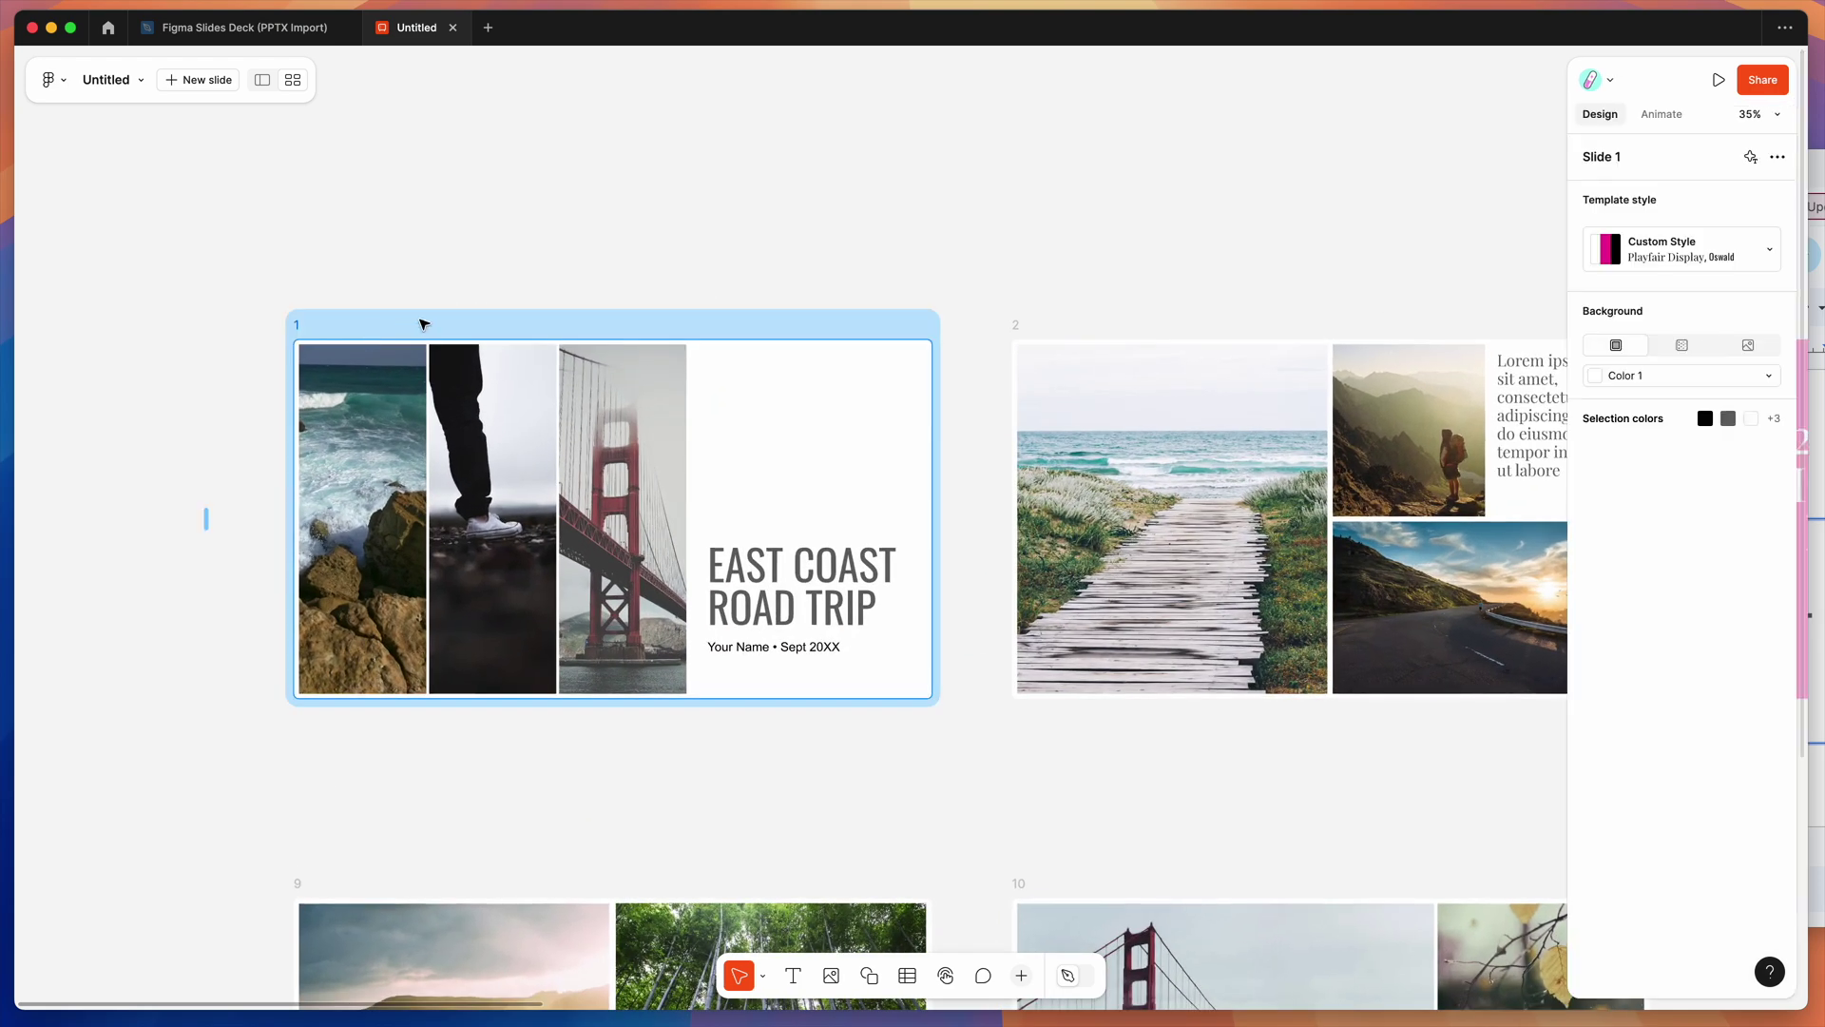
pyautogui.click(262, 80)
pyautogui.moveTo(167, 228)
pyautogui.mouseDown()
pyautogui.moveTo(167, 451)
pyautogui.moveTo(152, 228)
pyautogui.mouseUp()
# Compare the converted deck with the original in Google Slides by viewing its slide 2, and return to Figma Slides
pyautogui.press('super+Tab')
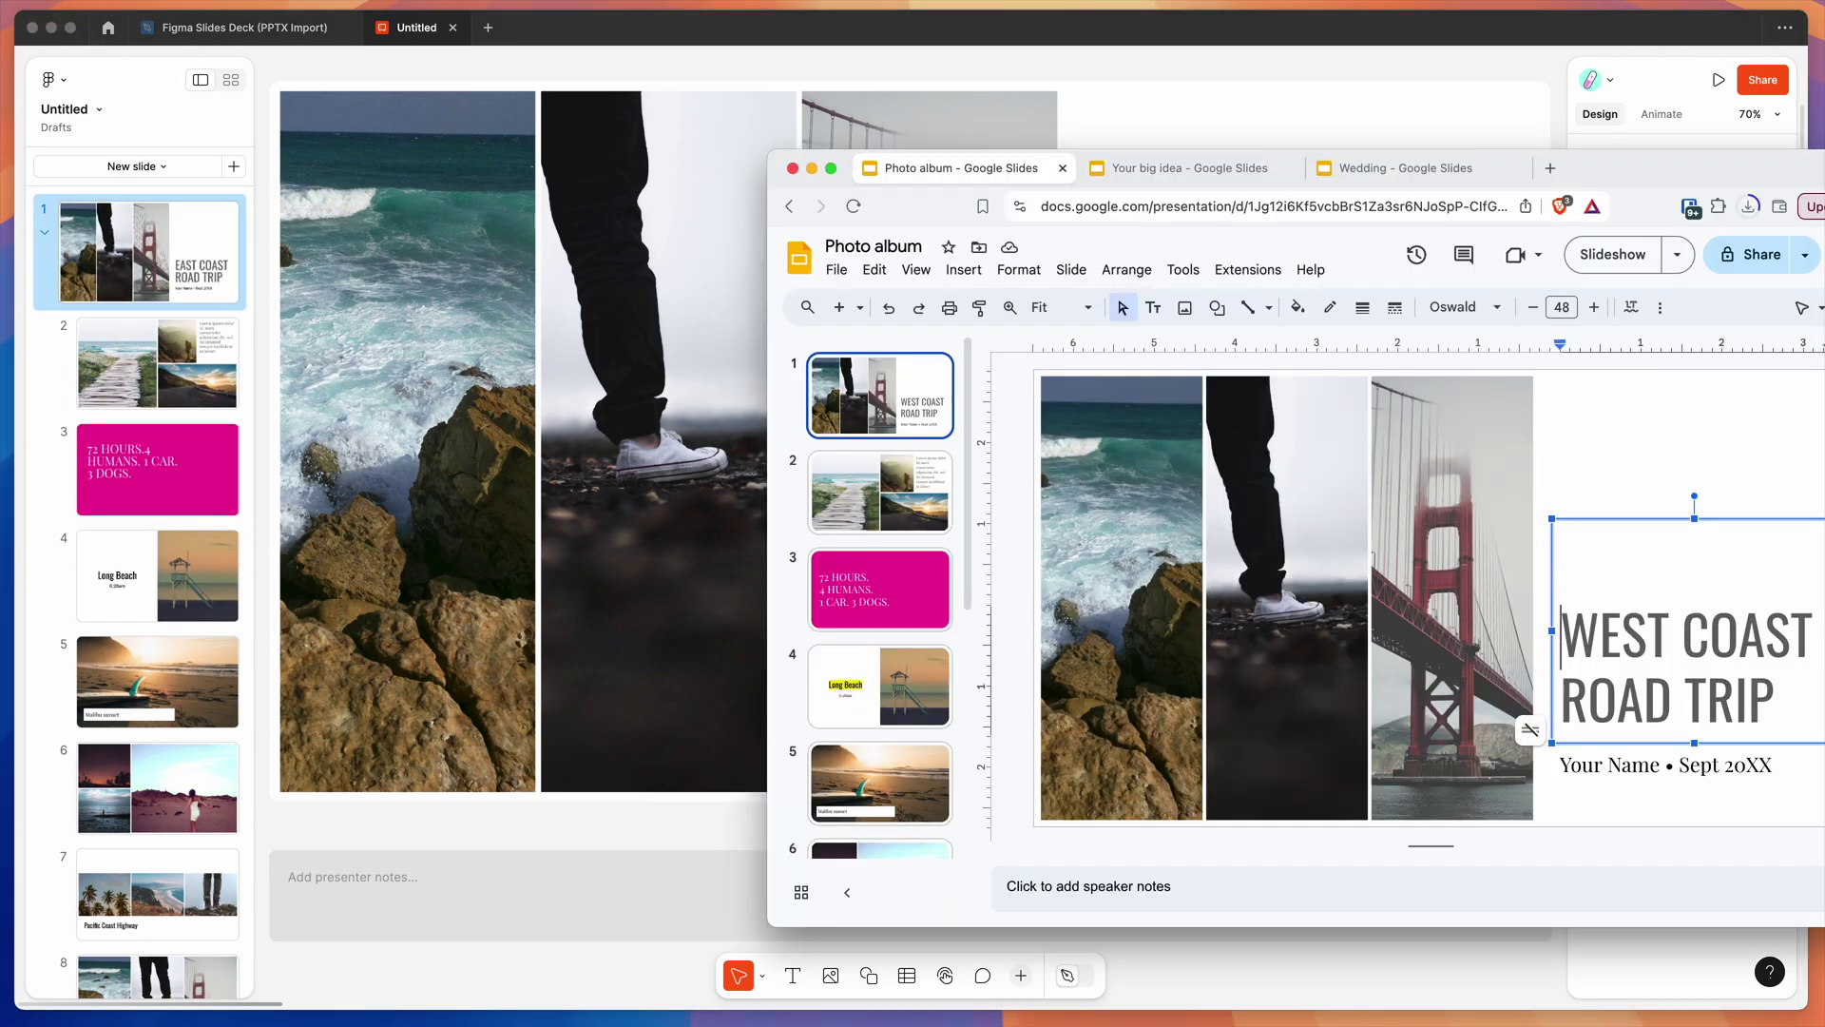
pyautogui.click(849, 482)
pyautogui.click(656, 415)
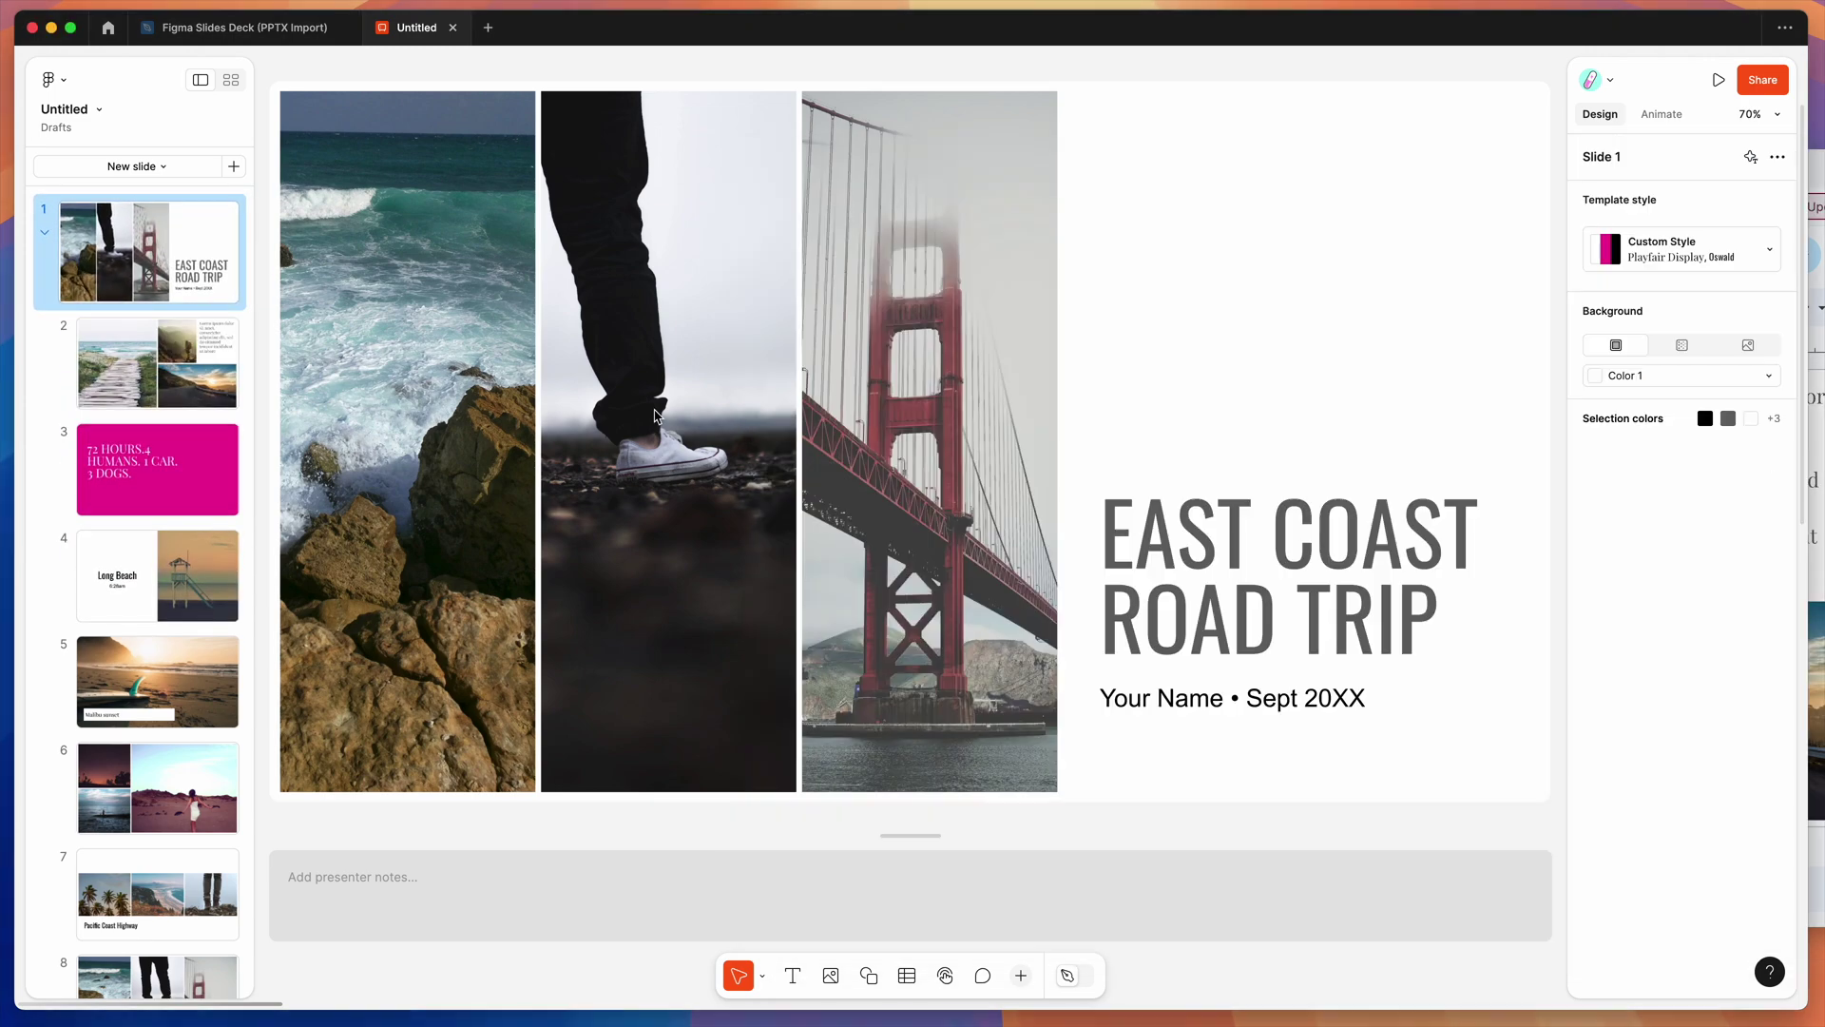
# Switch to the Your big idea deck in Google Slides and download it as Microsoft PowerPoint (.pptx)
pyautogui.click(244, 27)
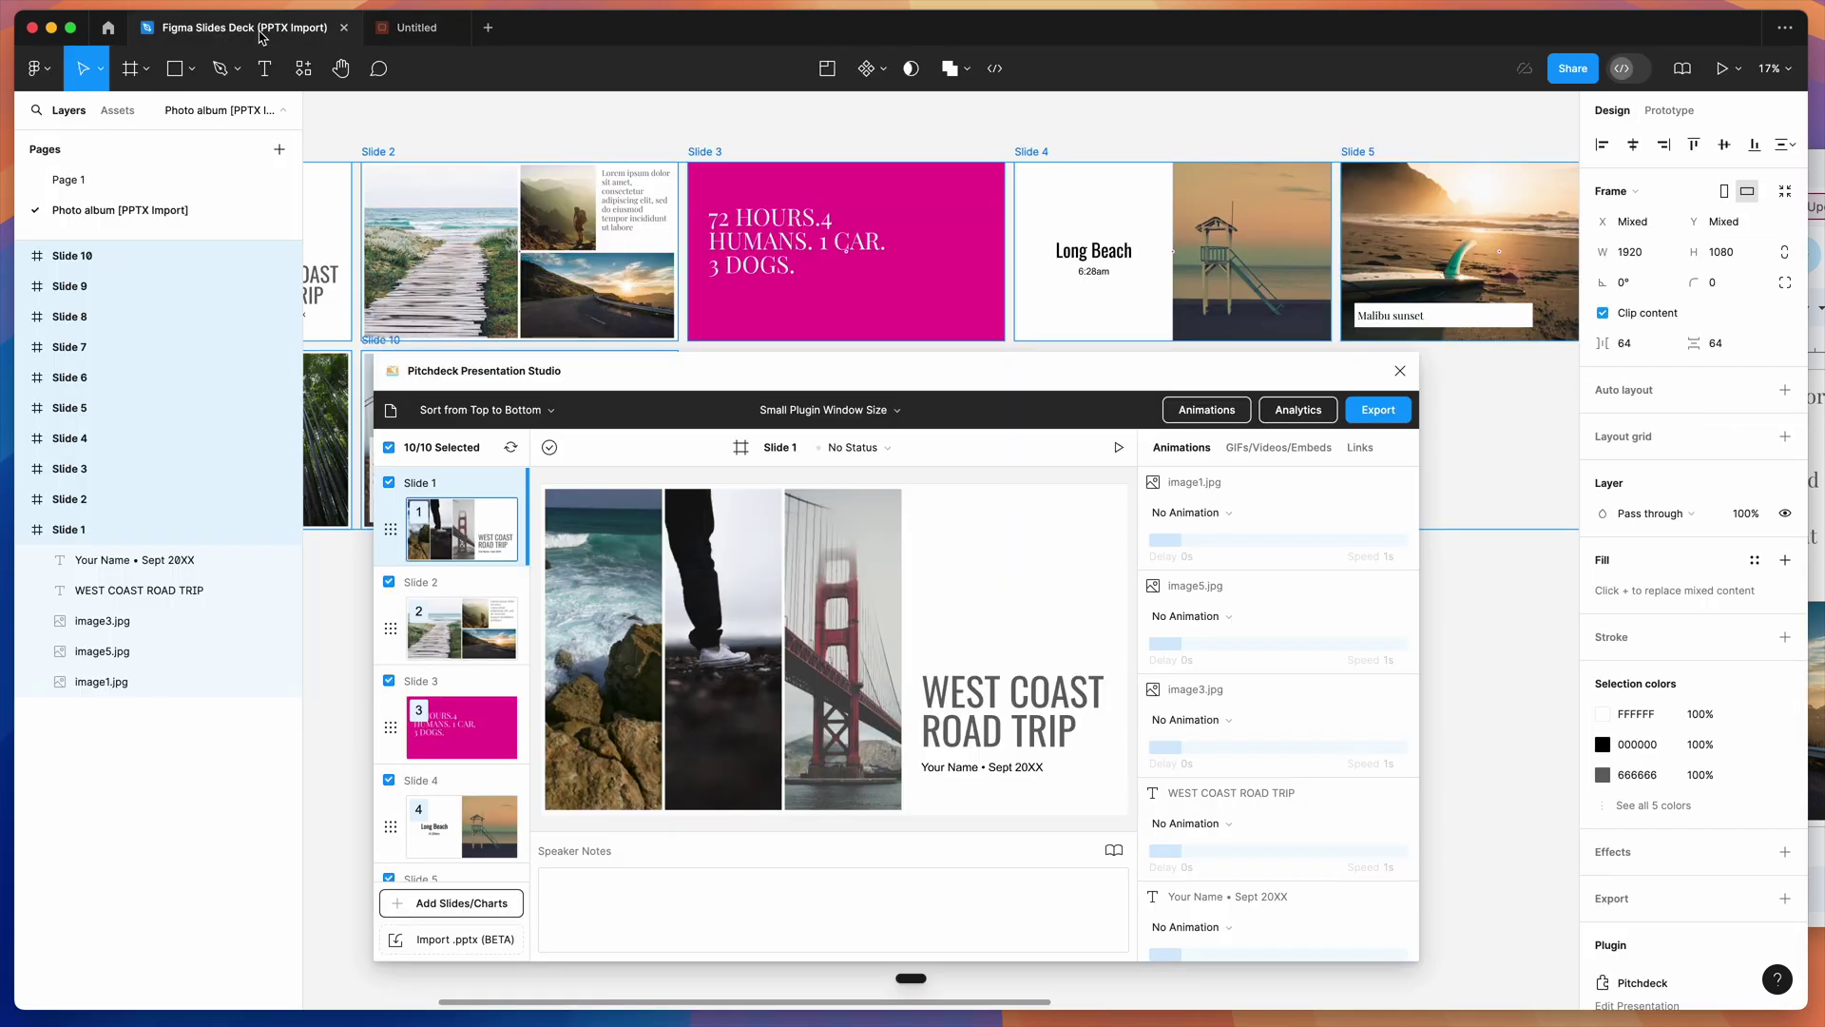
pyautogui.press('super+Tab')
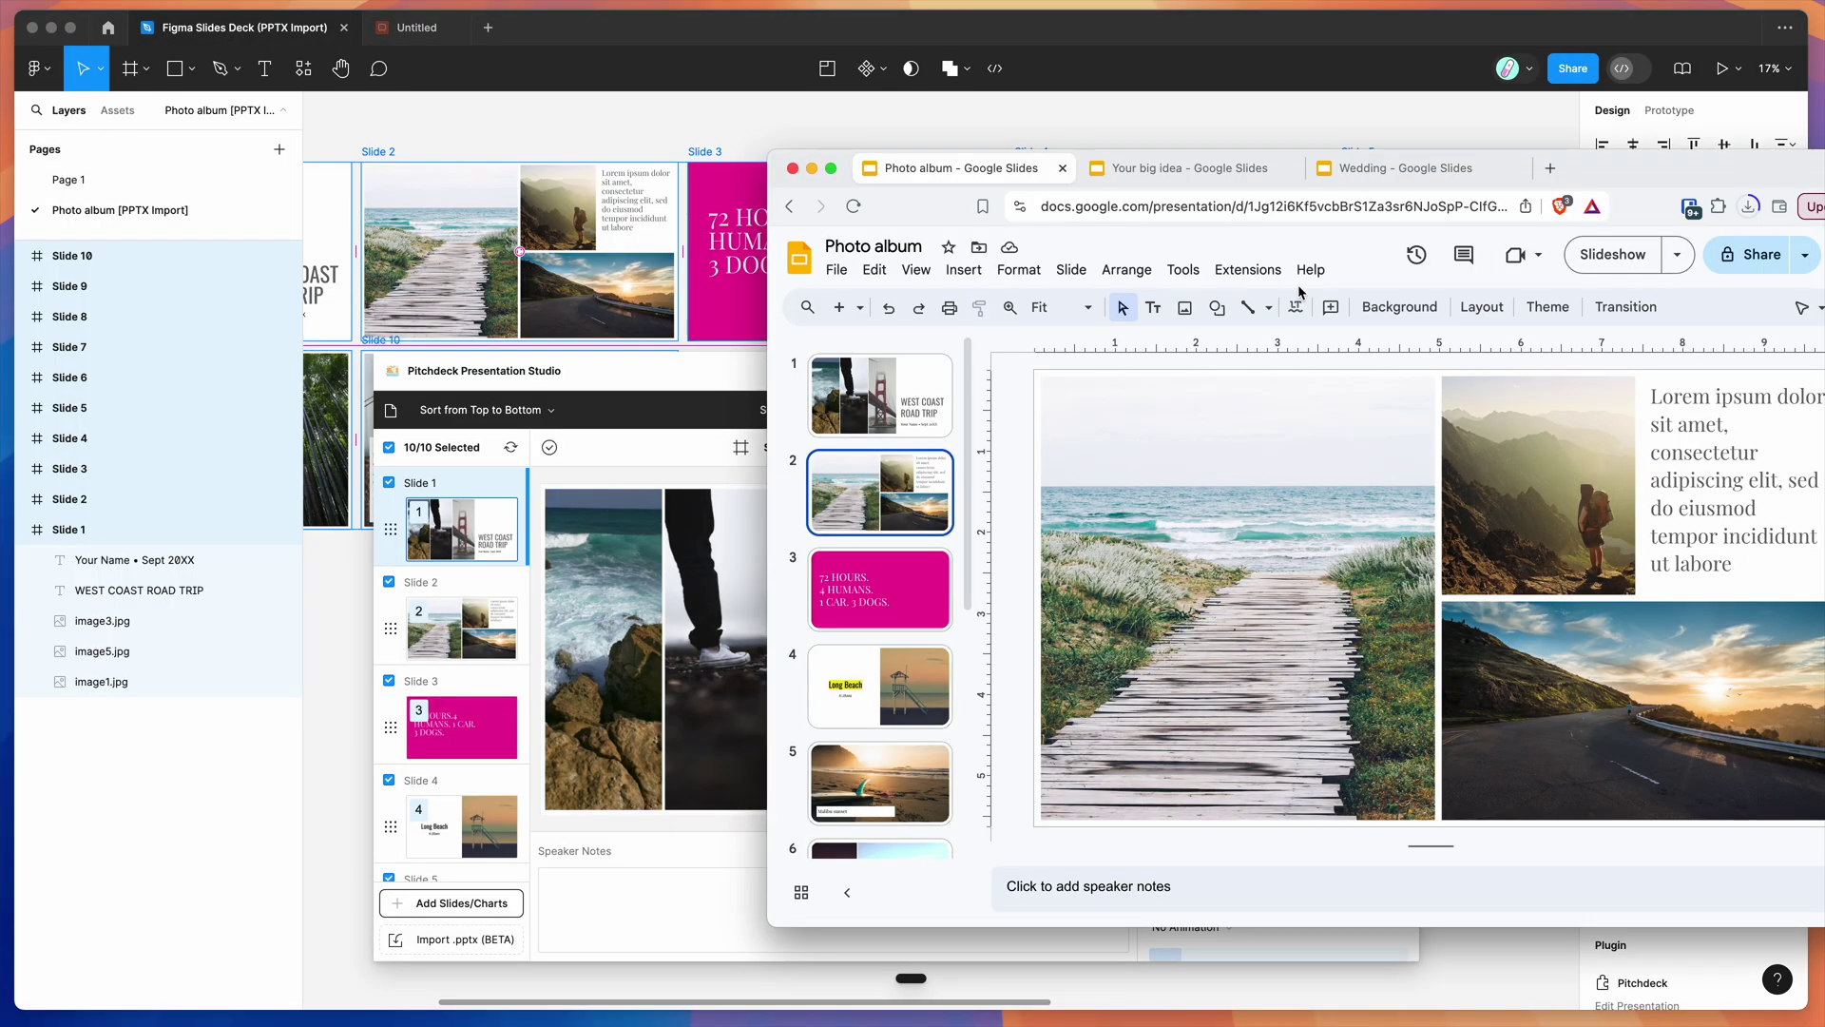
pyautogui.click(1201, 171)
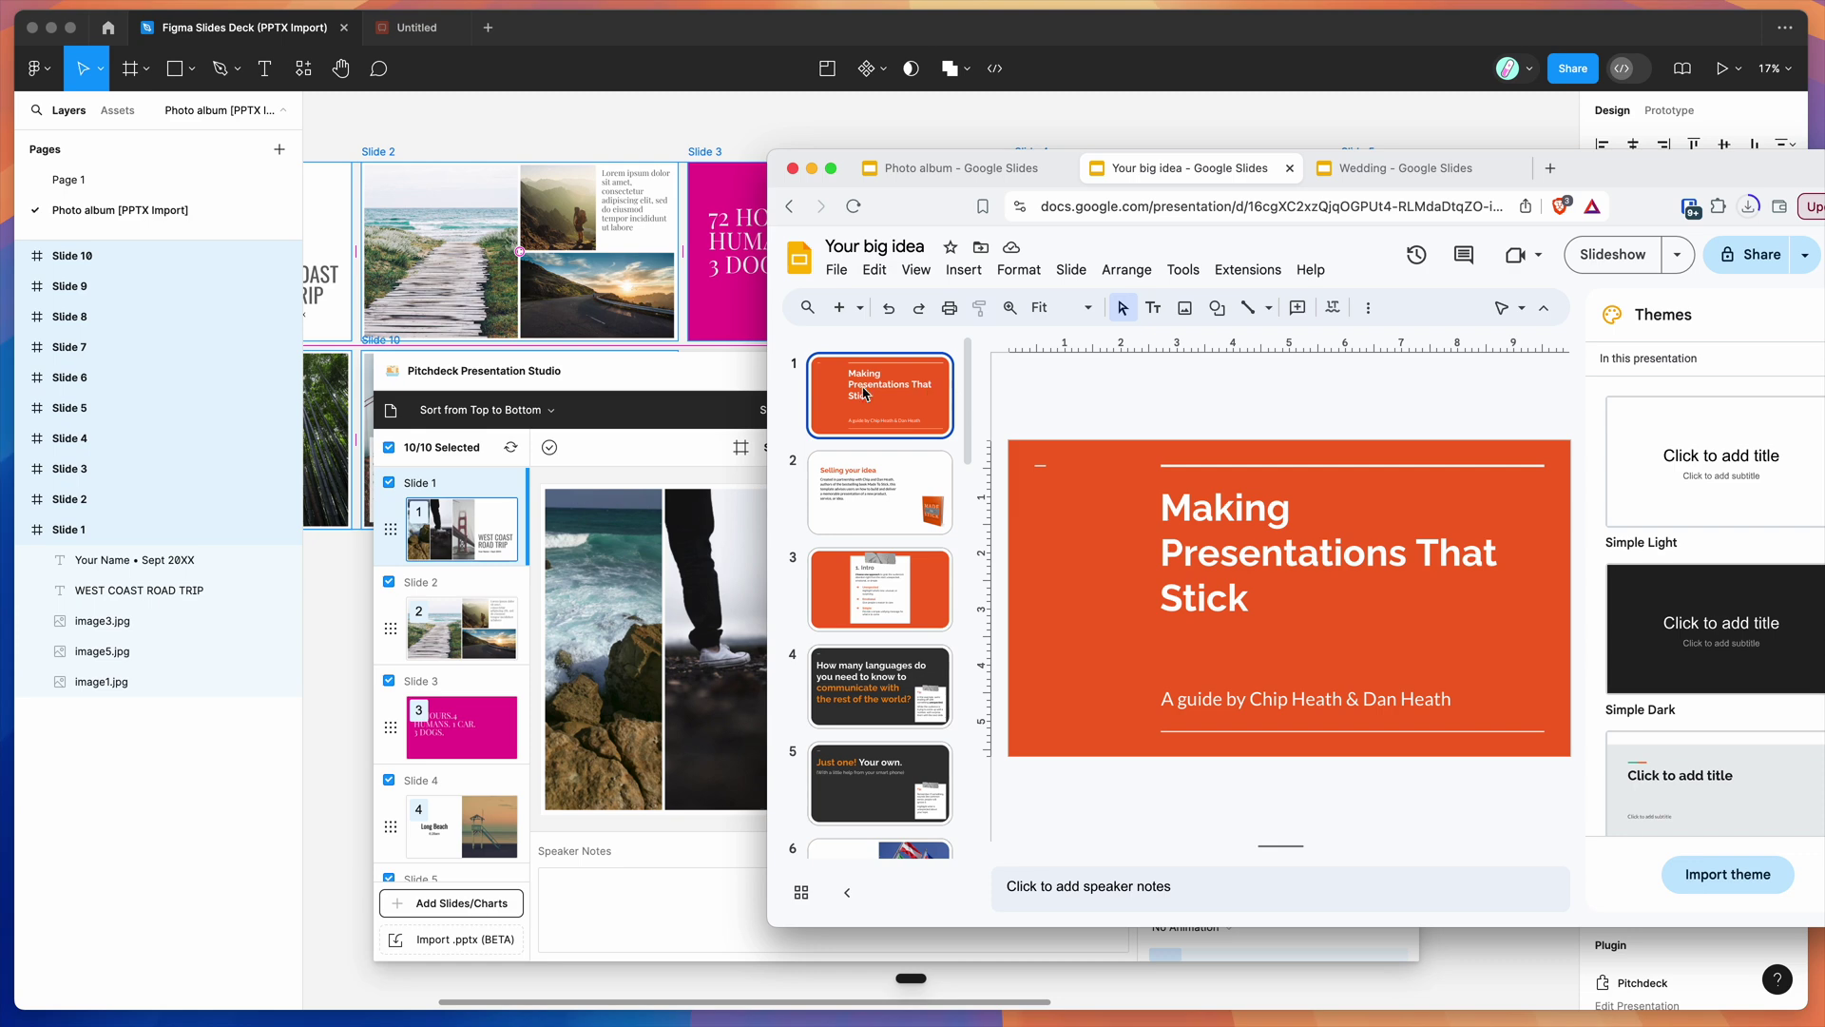
pyautogui.click(835, 268)
pyautogui.moveTo(935, 517)
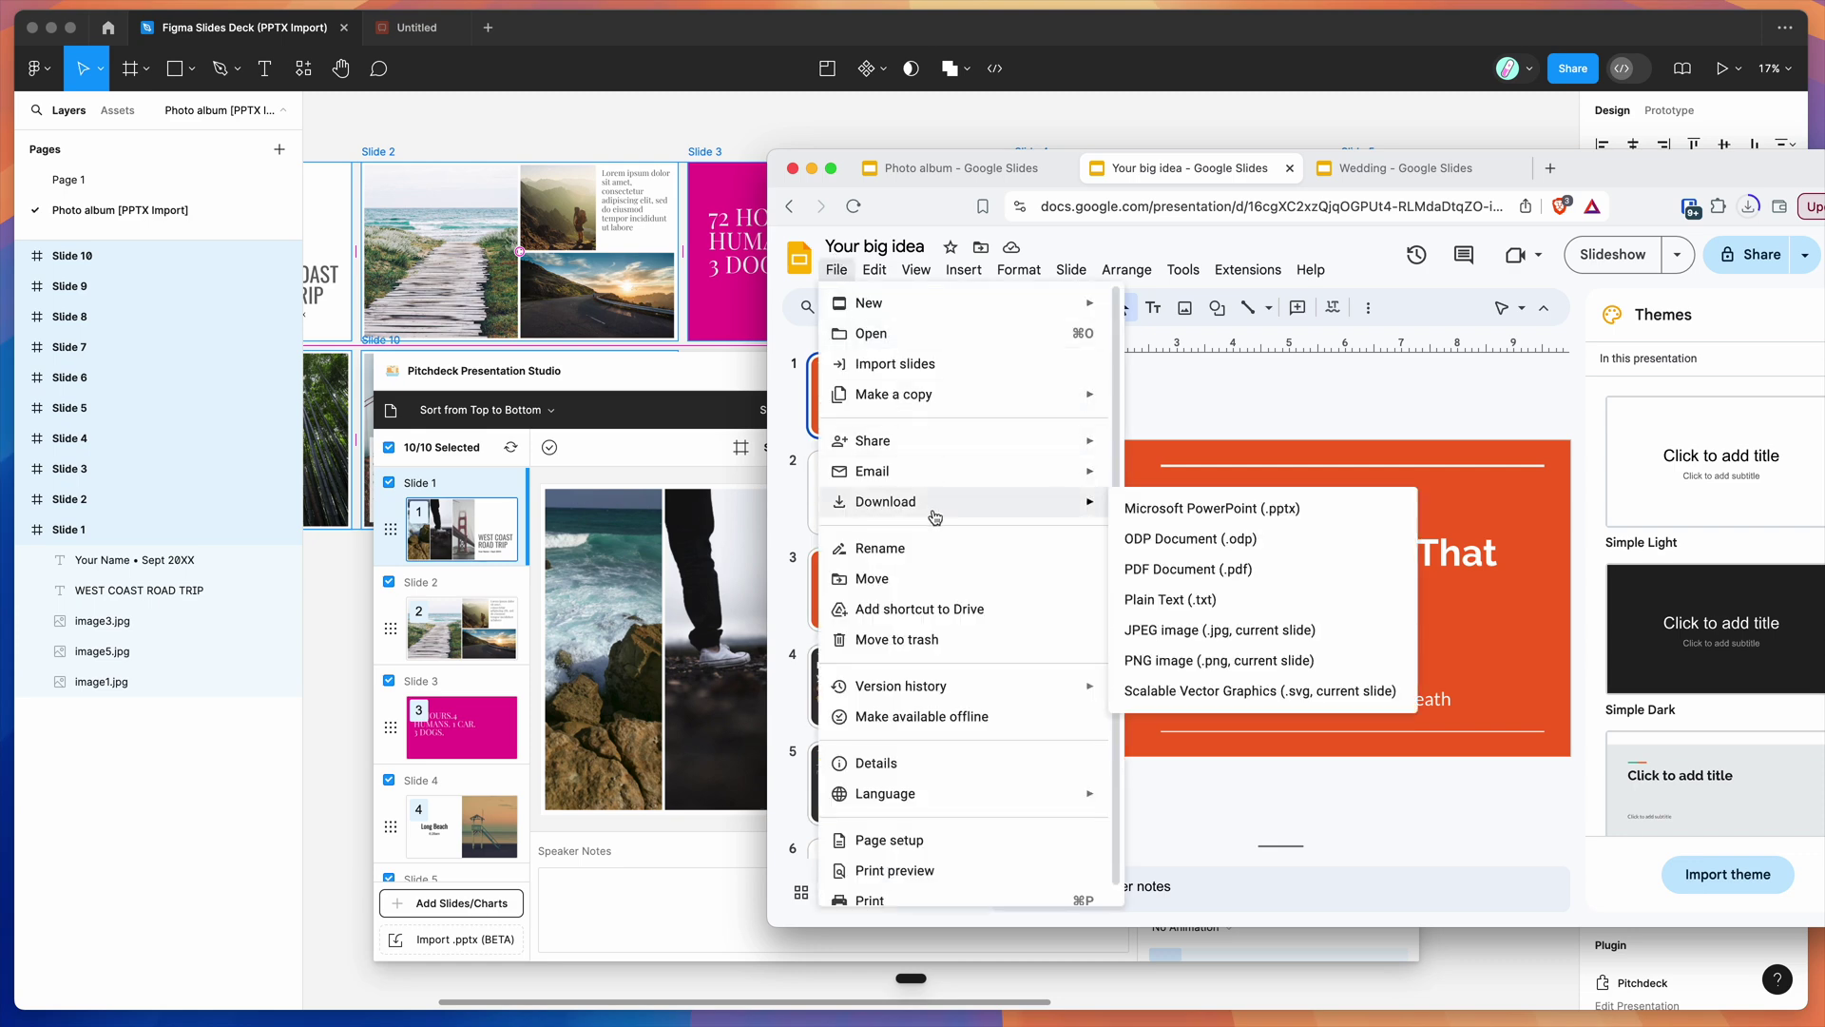
pyautogui.click(1168, 510)
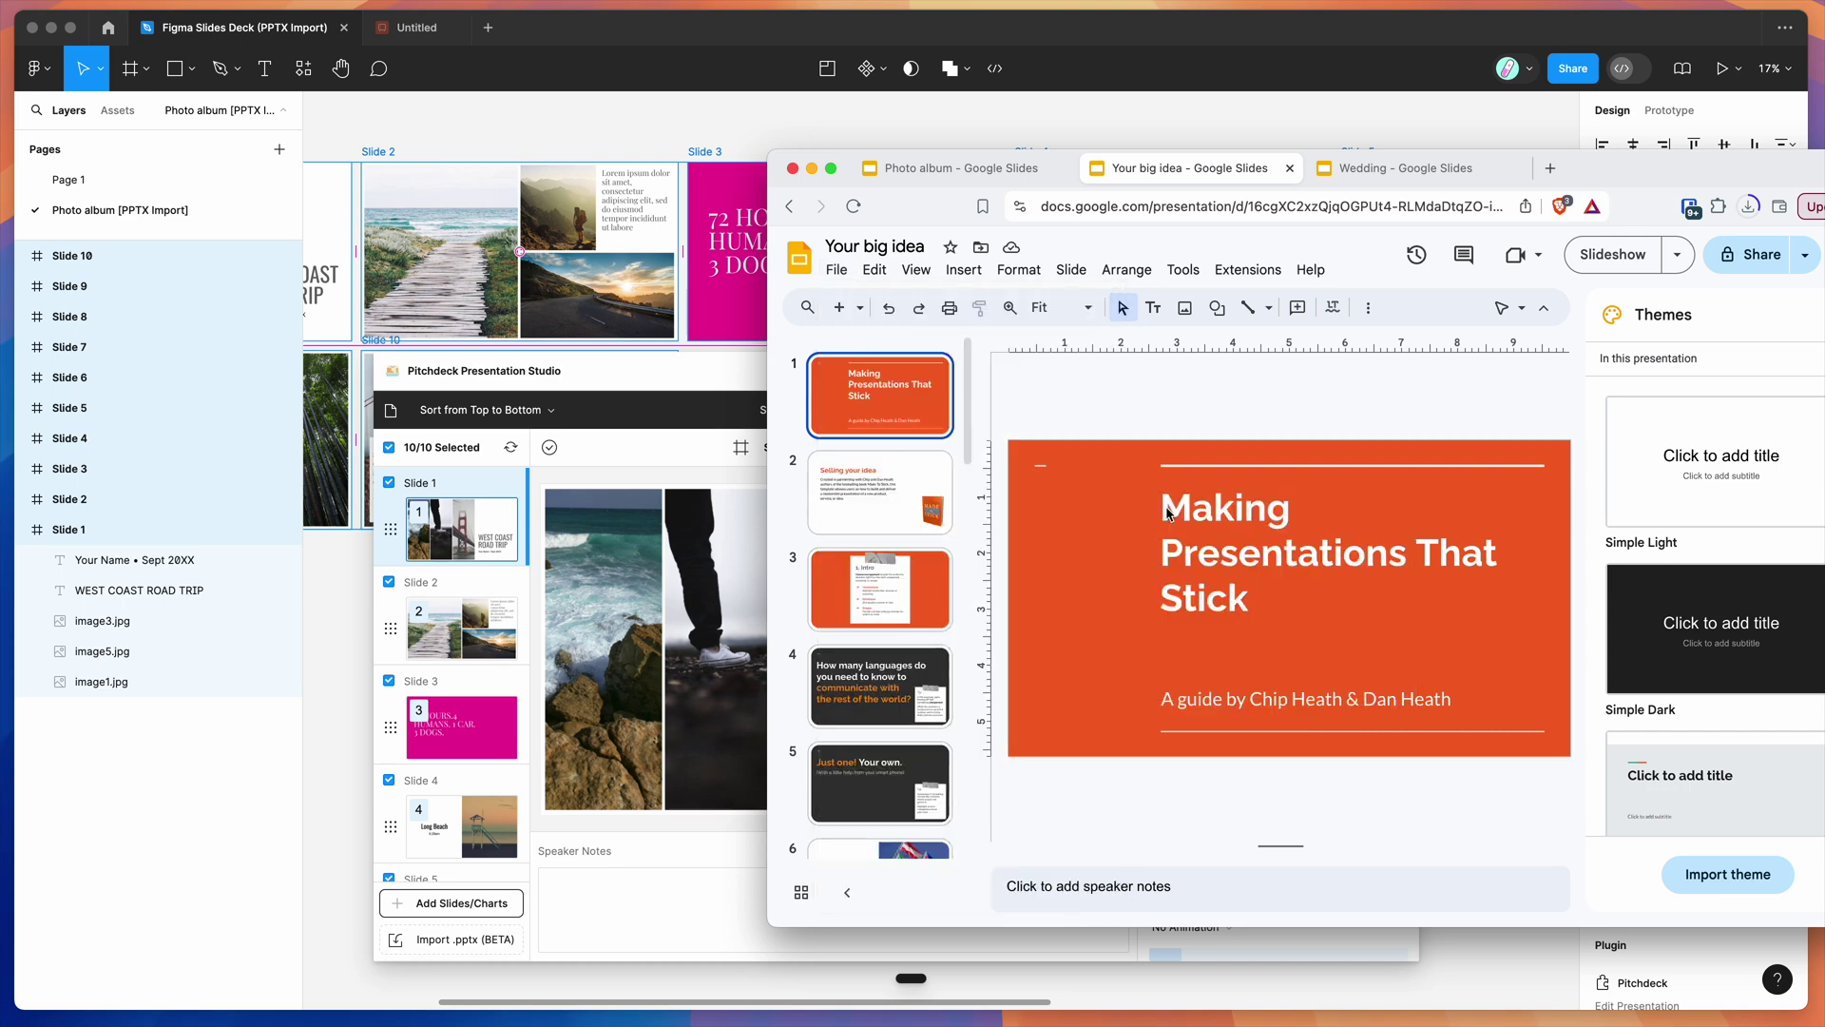
# Switch back to the Figma design file and import the downloaded Your big idea PPTX file with Pitchdeck
pyautogui.click(744, 377)
pyautogui.moveTo(785, 369); pyautogui.dragTo(777, 386)
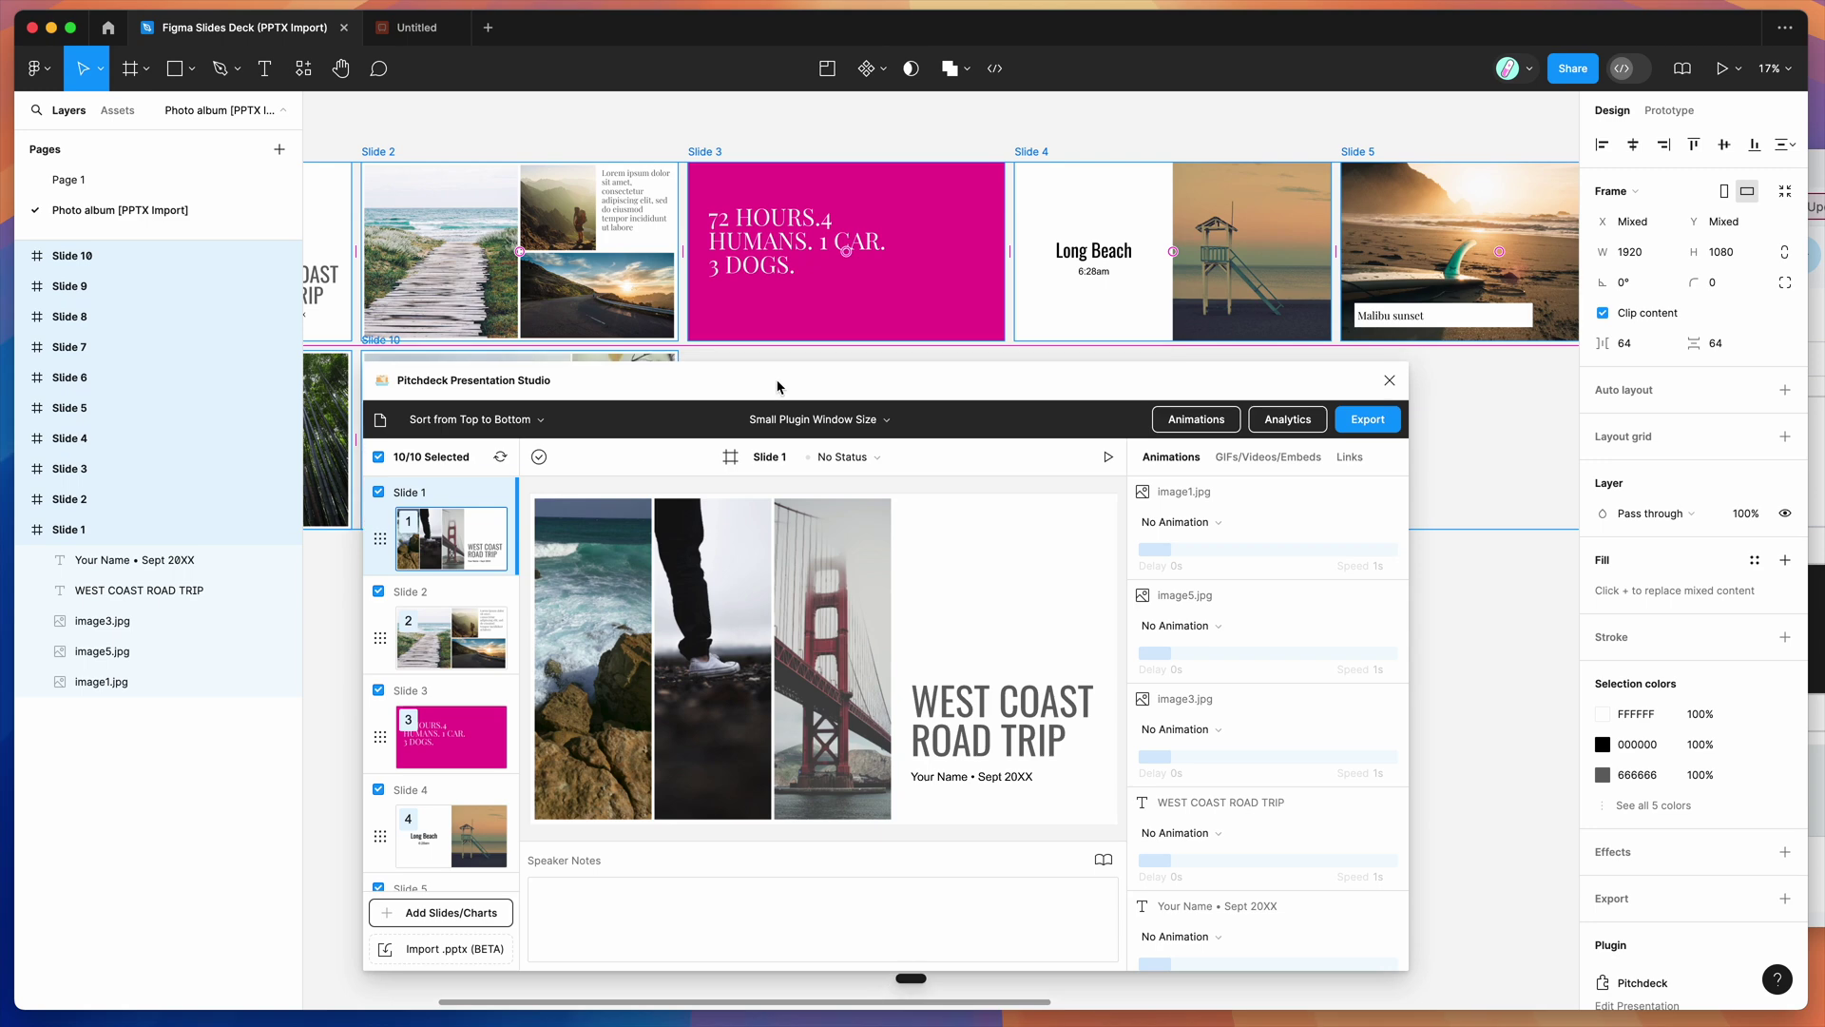
pyautogui.moveTo(428, 1026); pyautogui.dragTo(481, 962)
pyautogui.moveTo(924, 651); pyautogui.dragTo(448, 949)
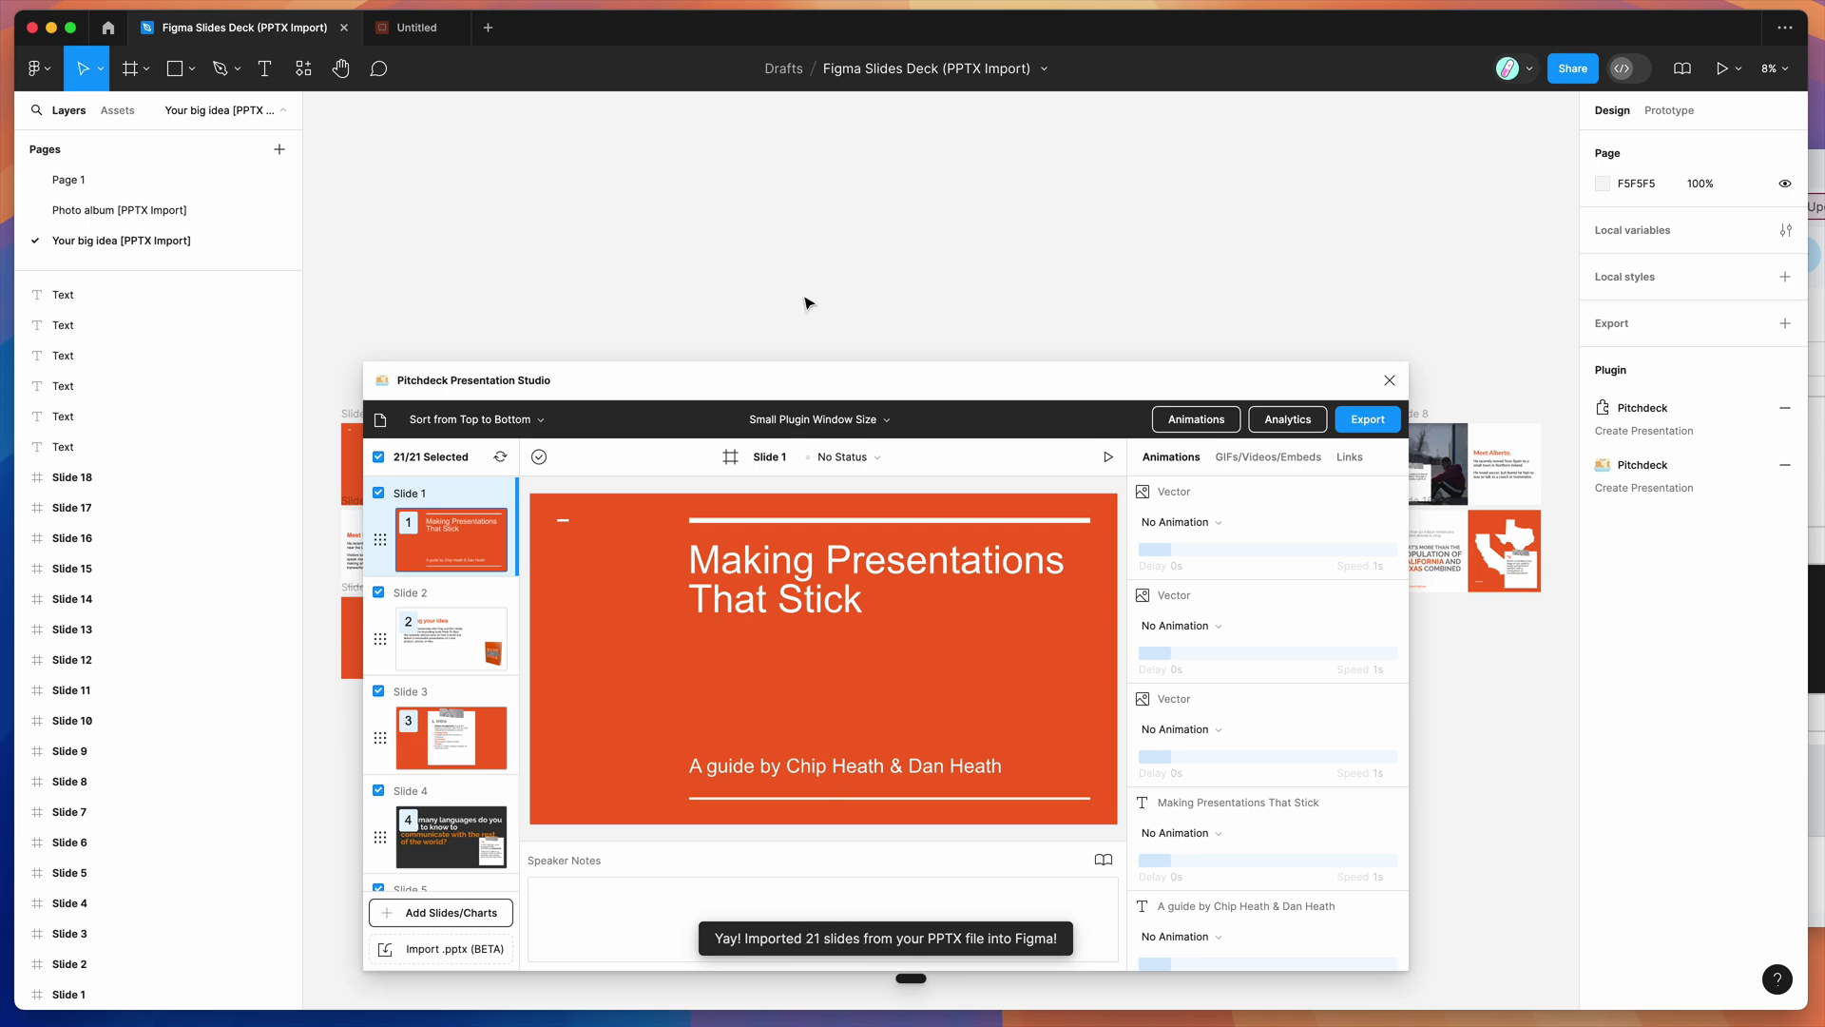
# Examine the imported Your big idea slides, including slide 2's body text, and compare slide 2 with its Google Slides original
pyautogui.scroll(-5, 806, 302)
pyautogui.scroll(4, 606, 168)
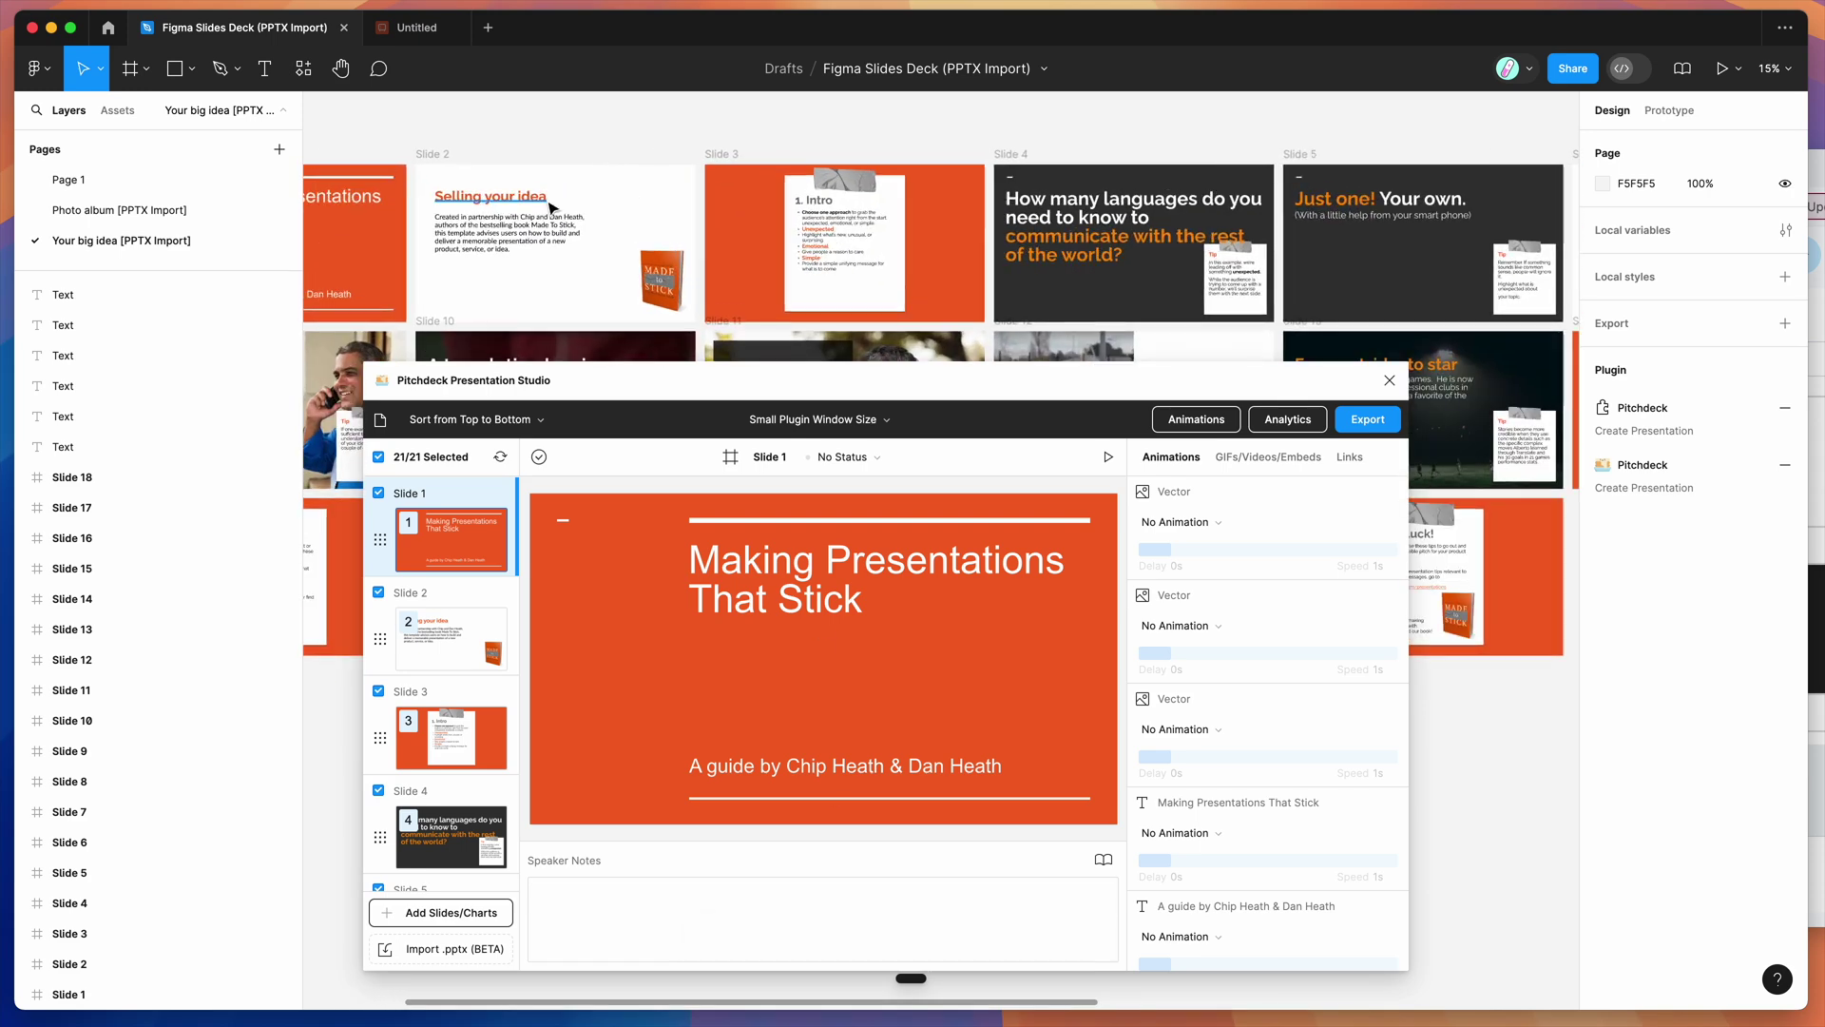
pyautogui.click(522, 232)
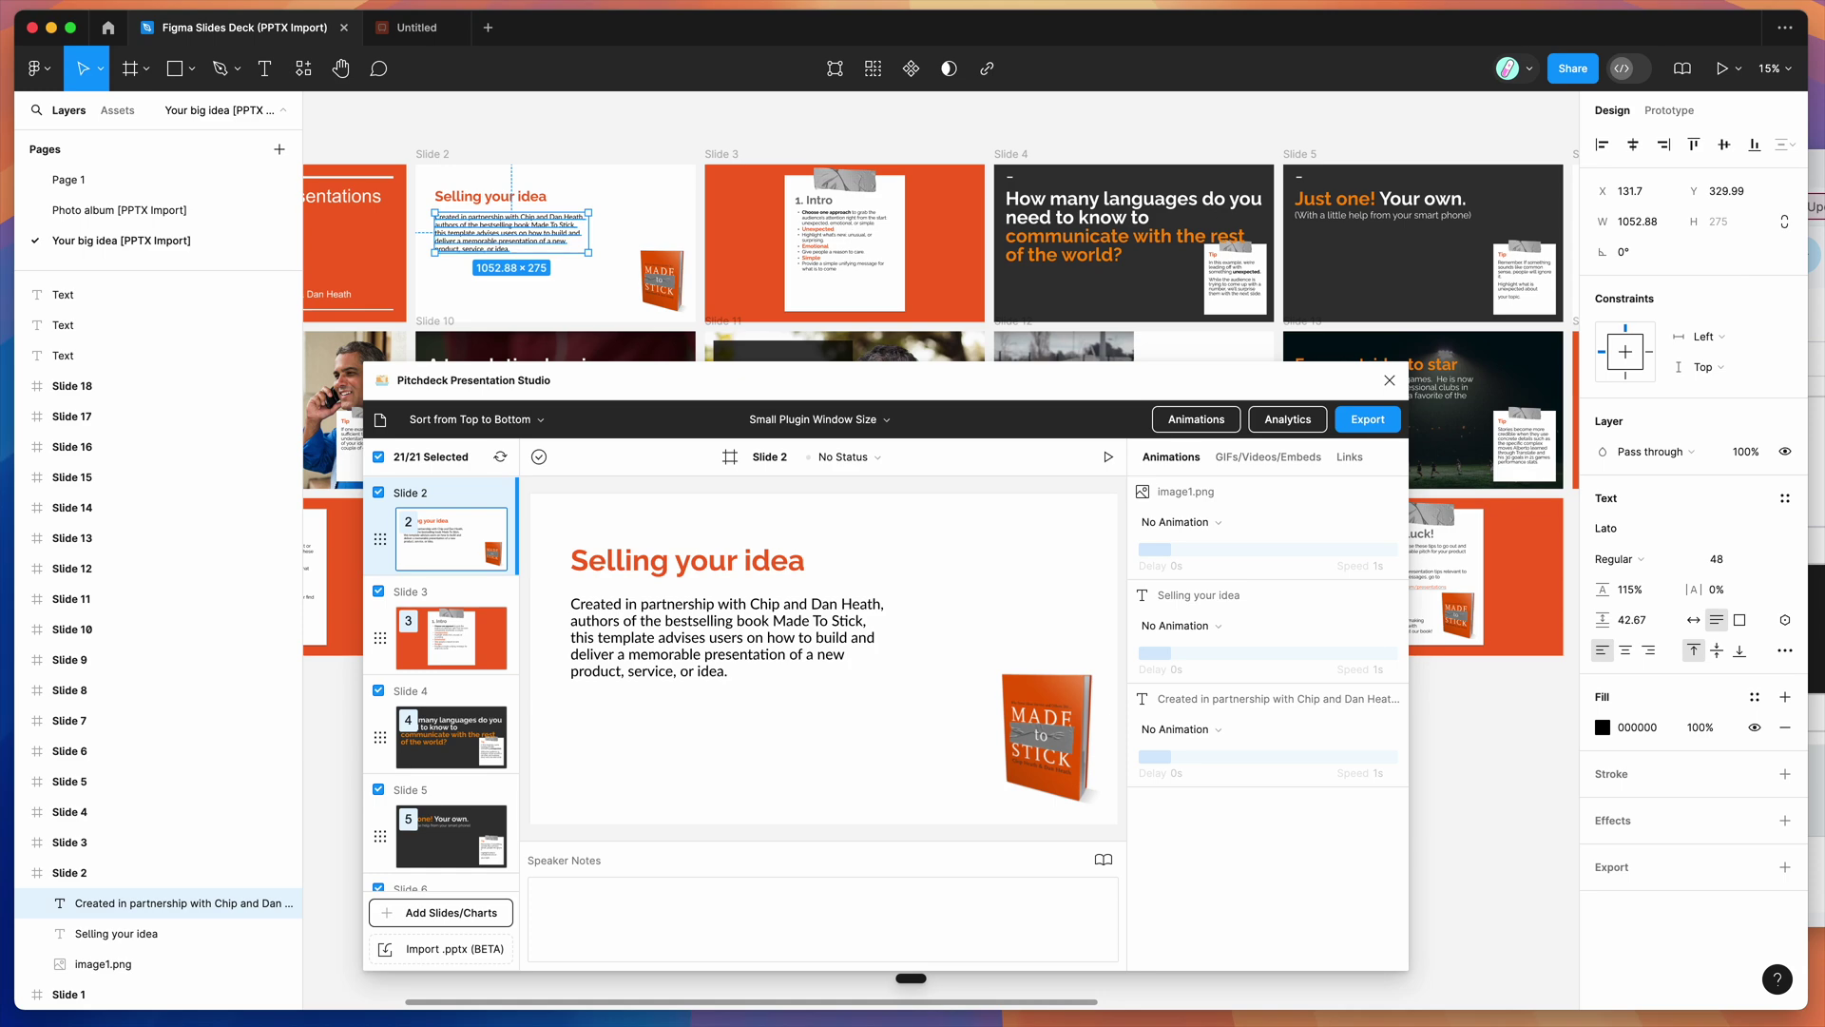
pyautogui.press('super+Tab')
pyautogui.click(881, 514)
pyautogui.click(888, 575)
pyautogui.click(875, 494)
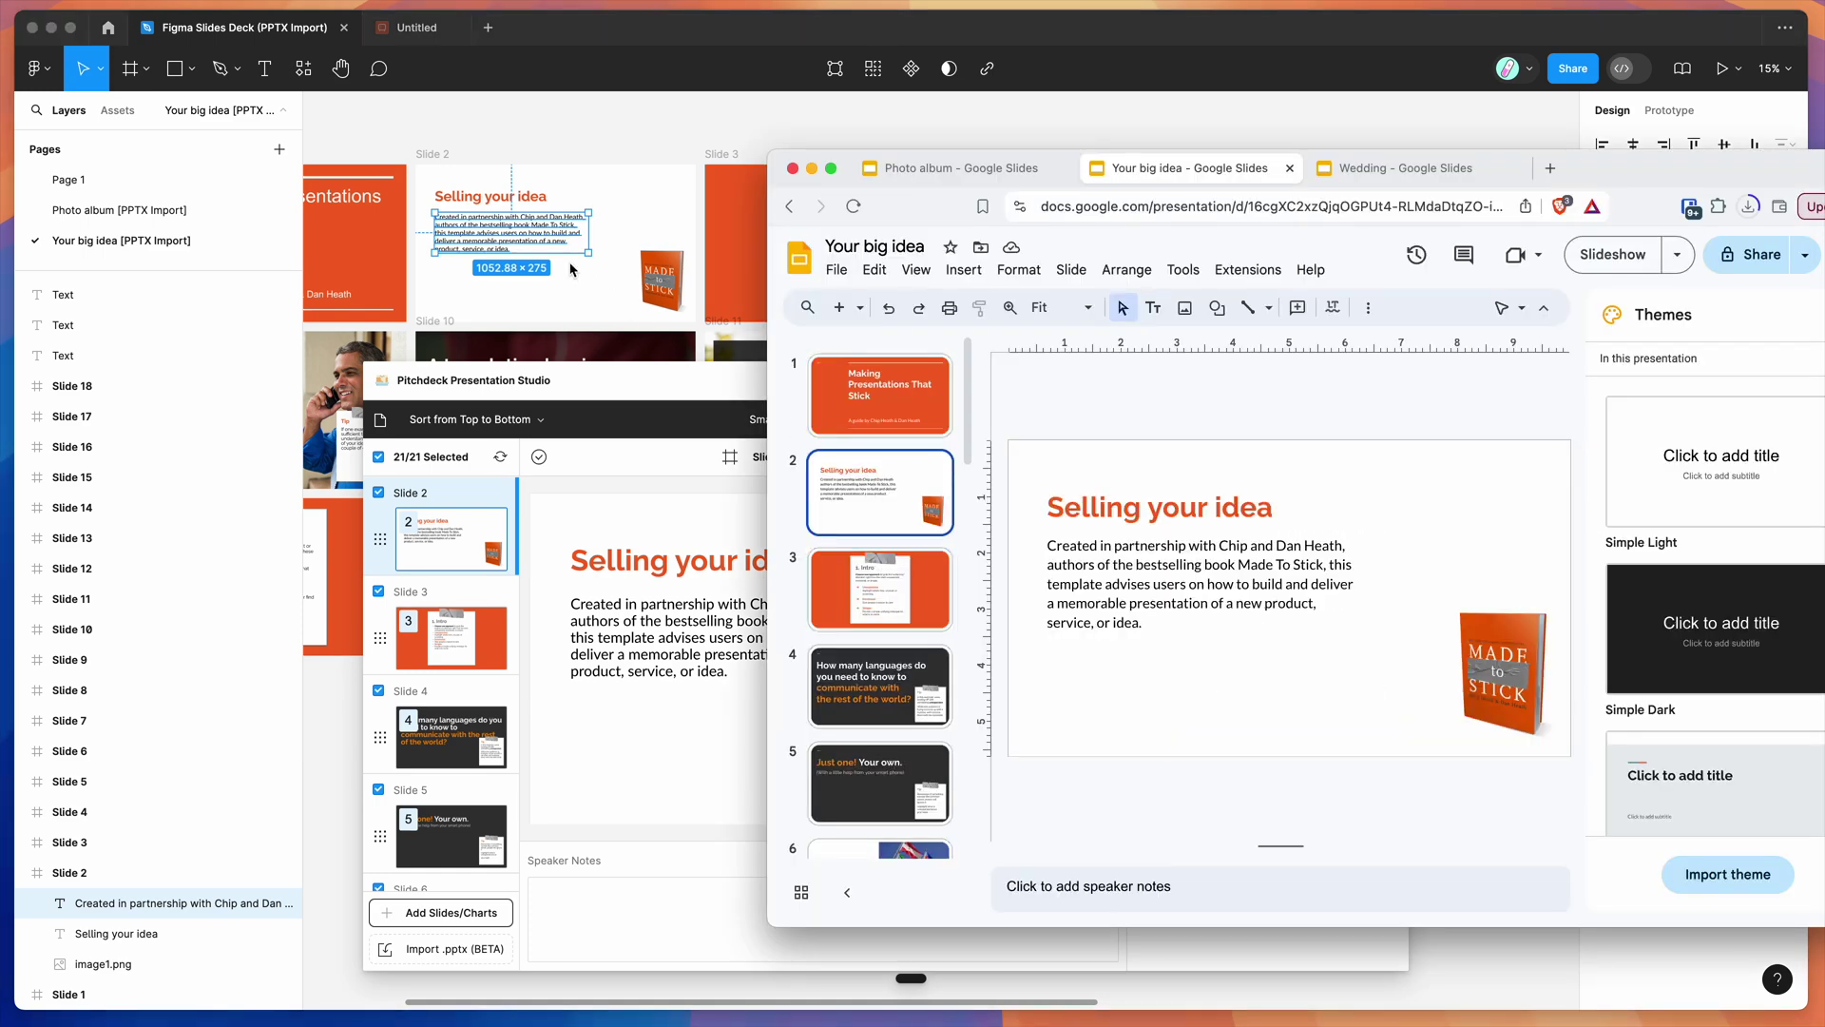
pyautogui.click(658, 137)
pyautogui.scroll(-3, 658, 137)
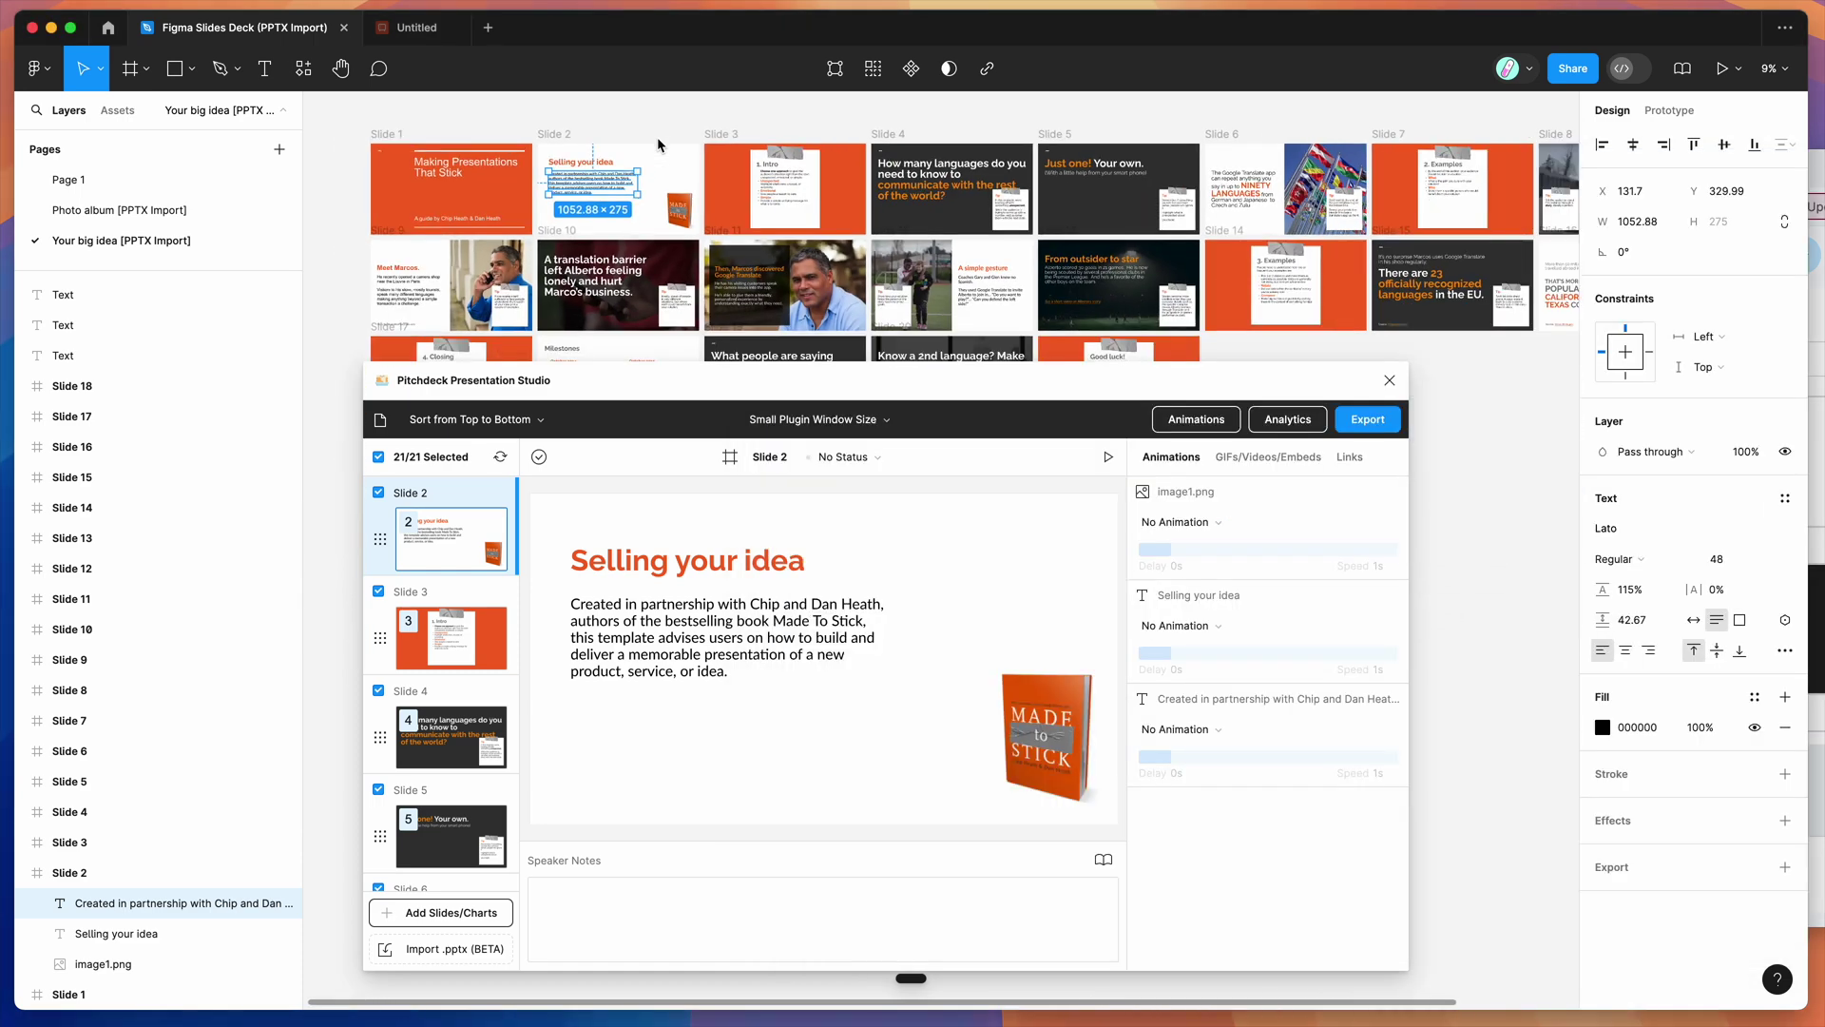
# Select everything on the Your big idea [PPTX Import] page and copy it
pyautogui.click(680, 122)
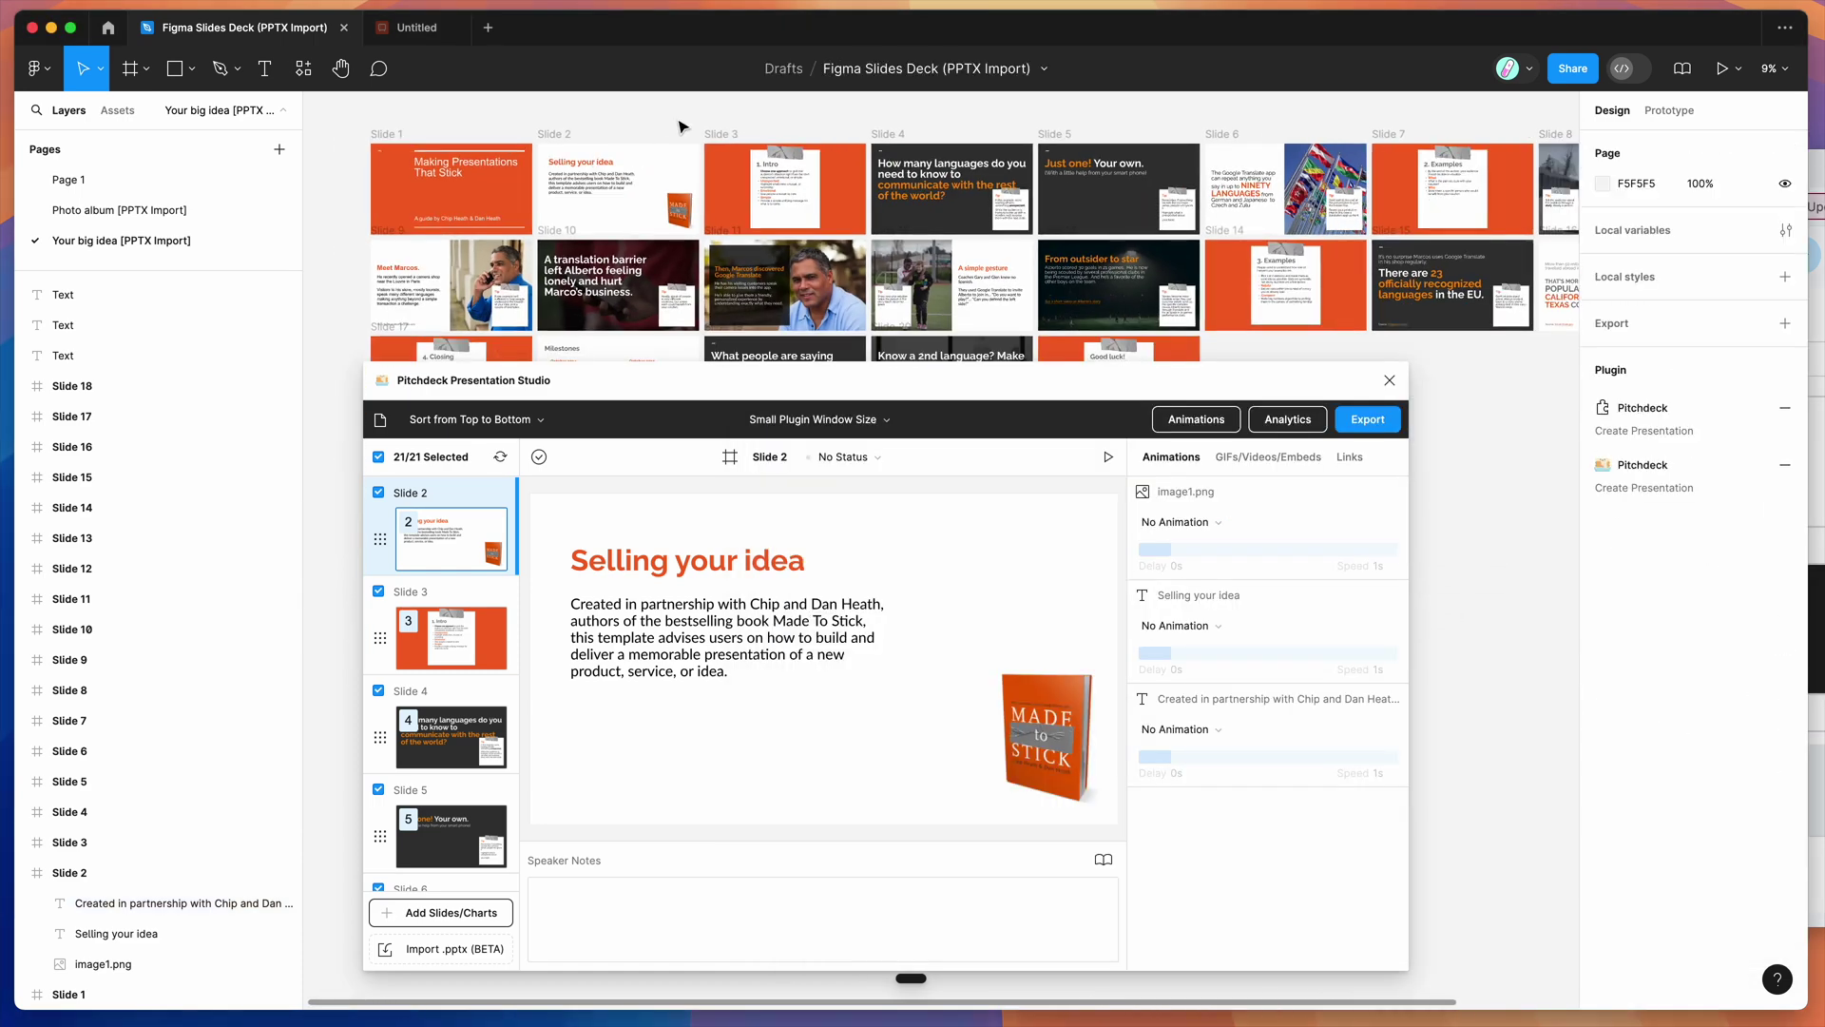
pyautogui.press('super+a')
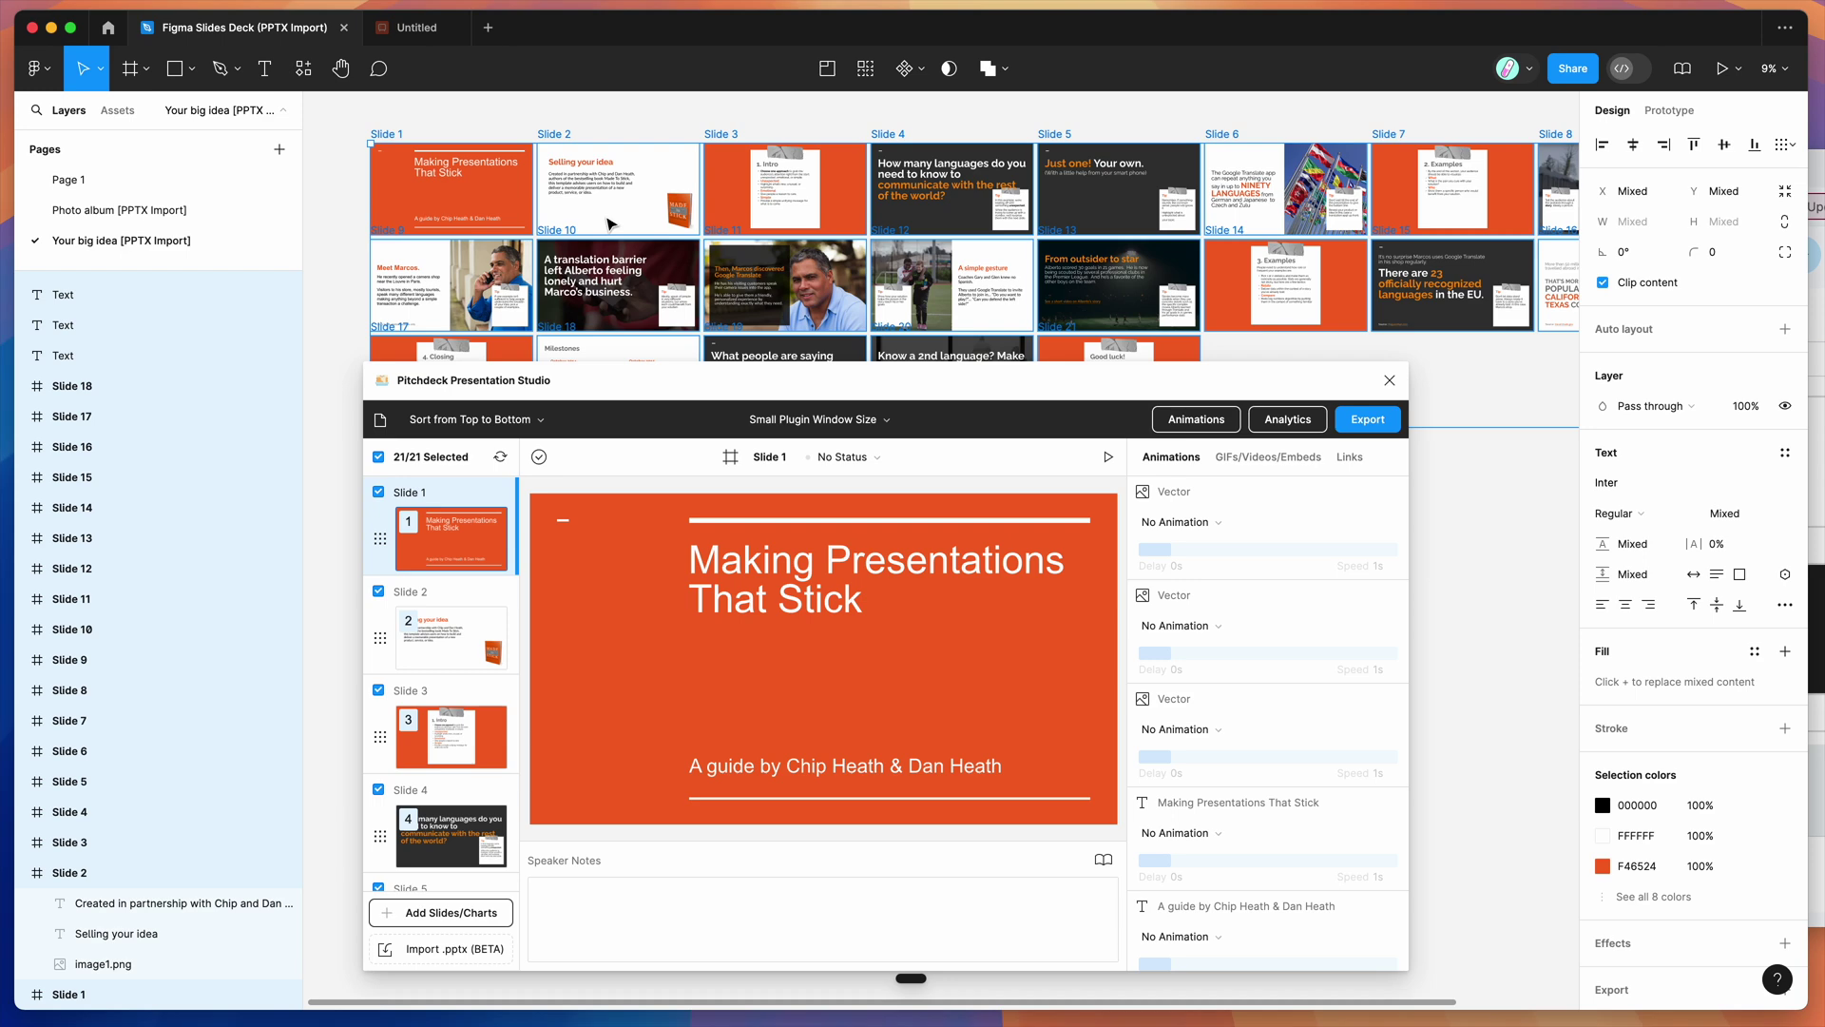
pyautogui.hscroll(3, 608, 224)
pyautogui.scroll(-1, 608, 224)
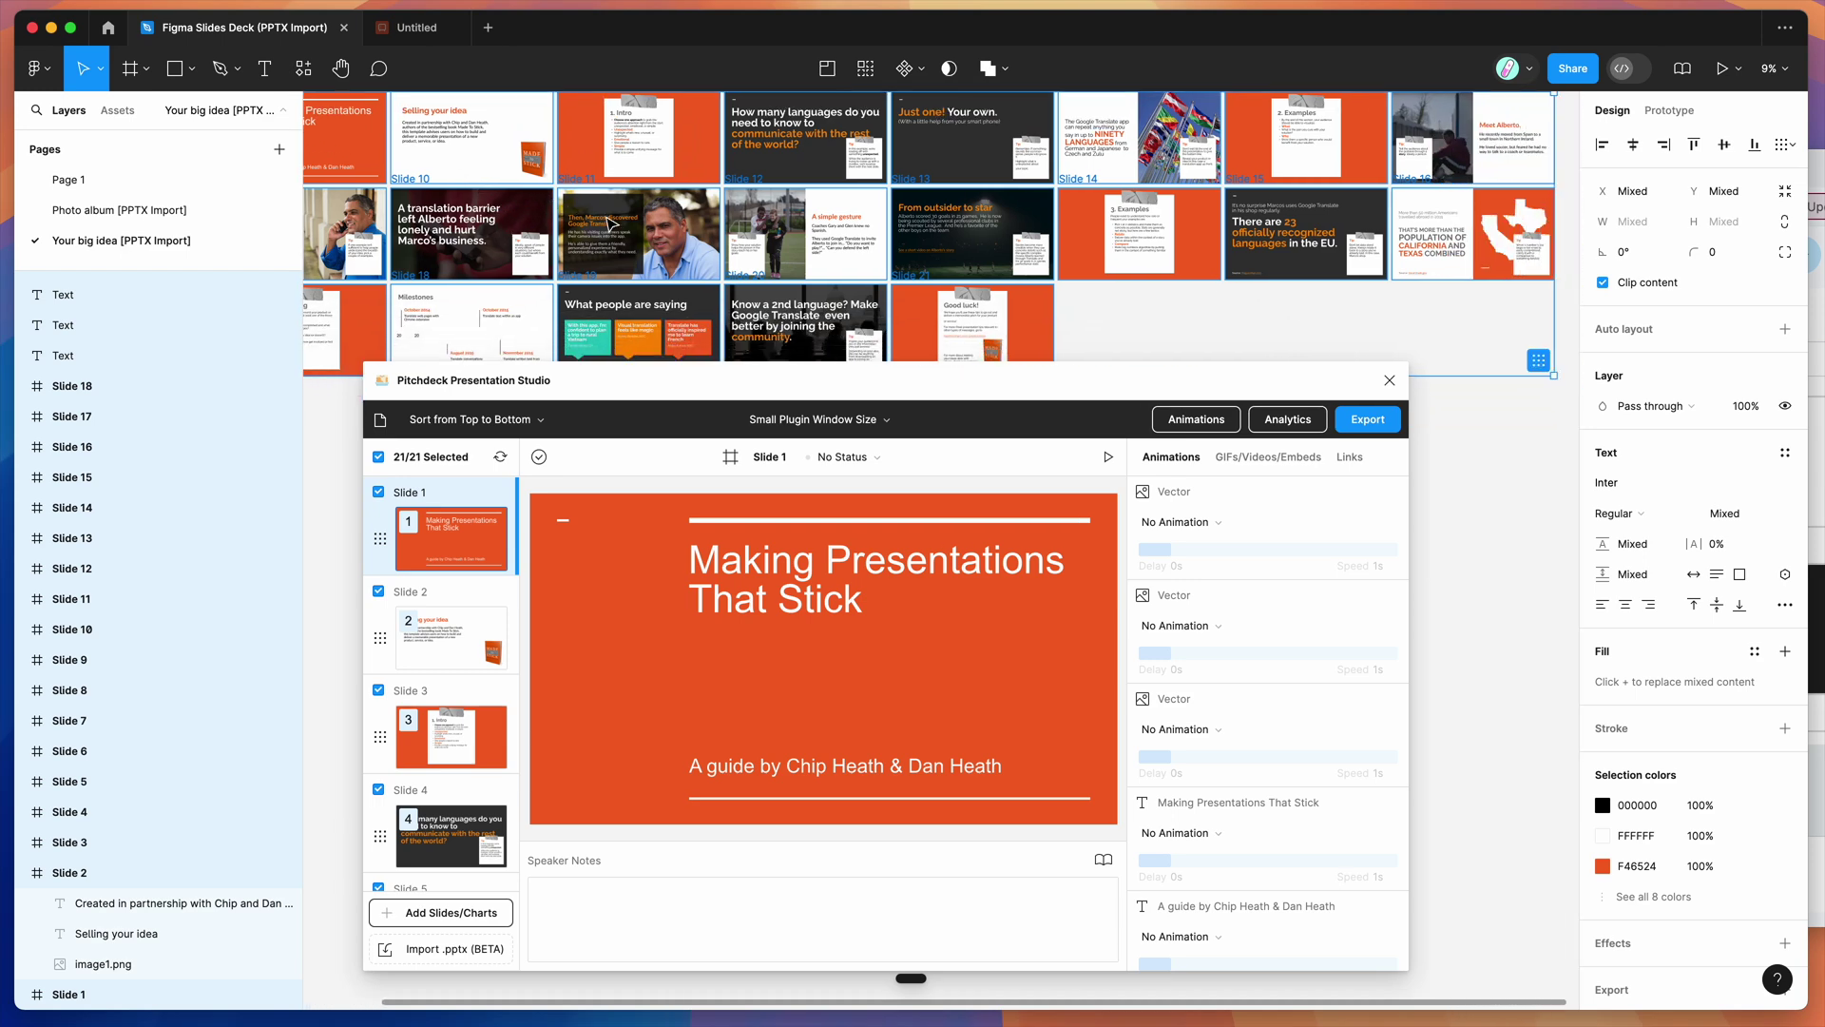
pyautogui.scroll(1, 608, 224)
pyautogui.rightClick(825, 213)
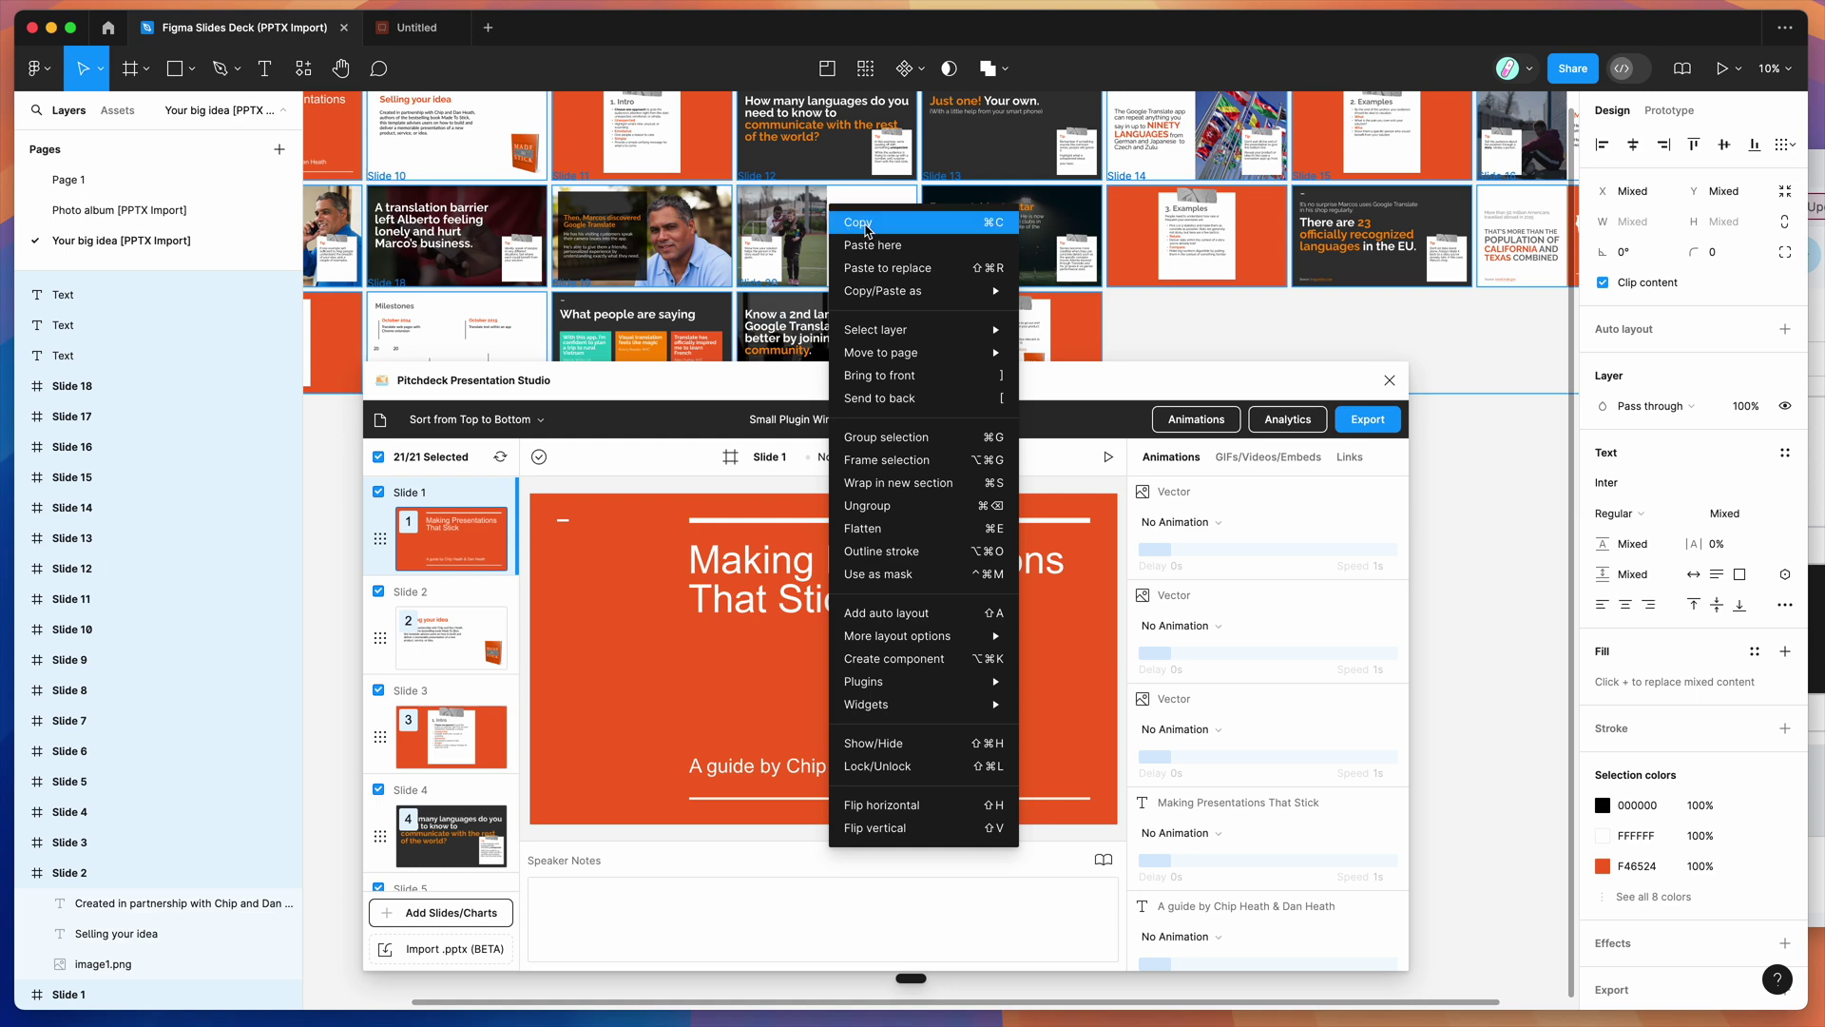
pyautogui.click(866, 227)
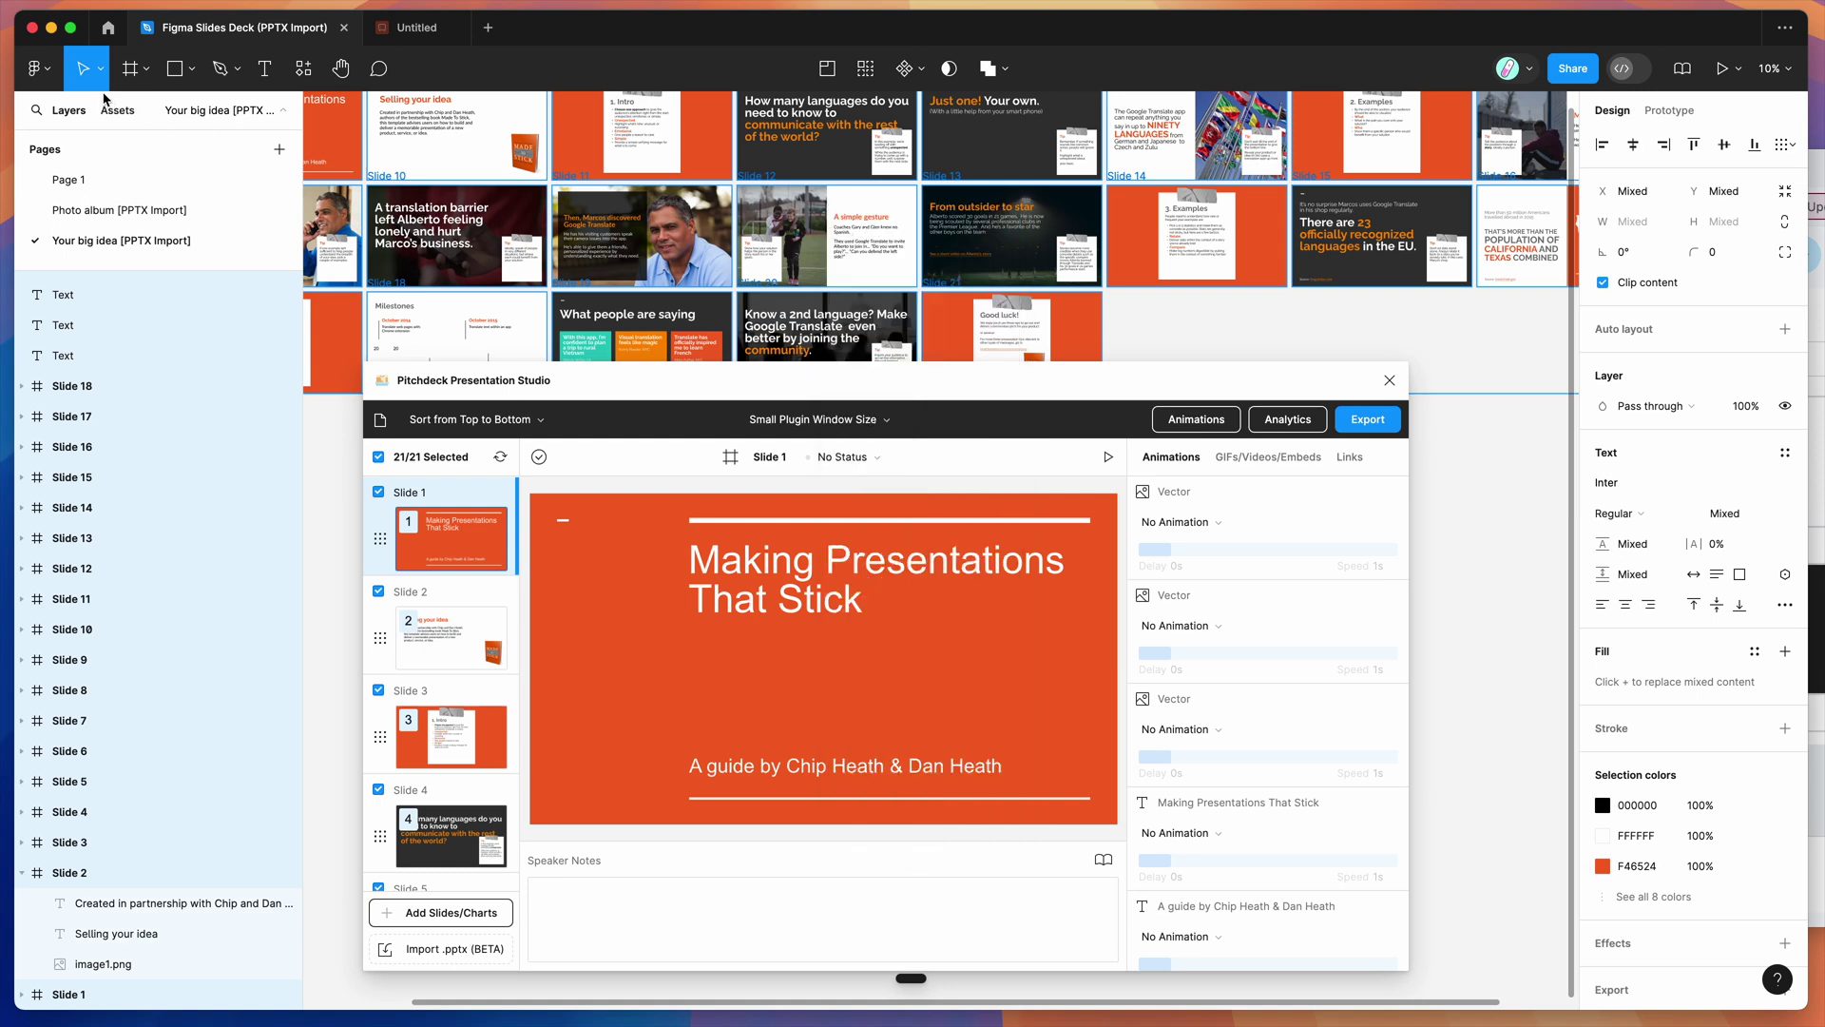
# Create a new Figma slide deck, start it from scratch with blank slides, and select slide 1
pyautogui.click(48, 73)
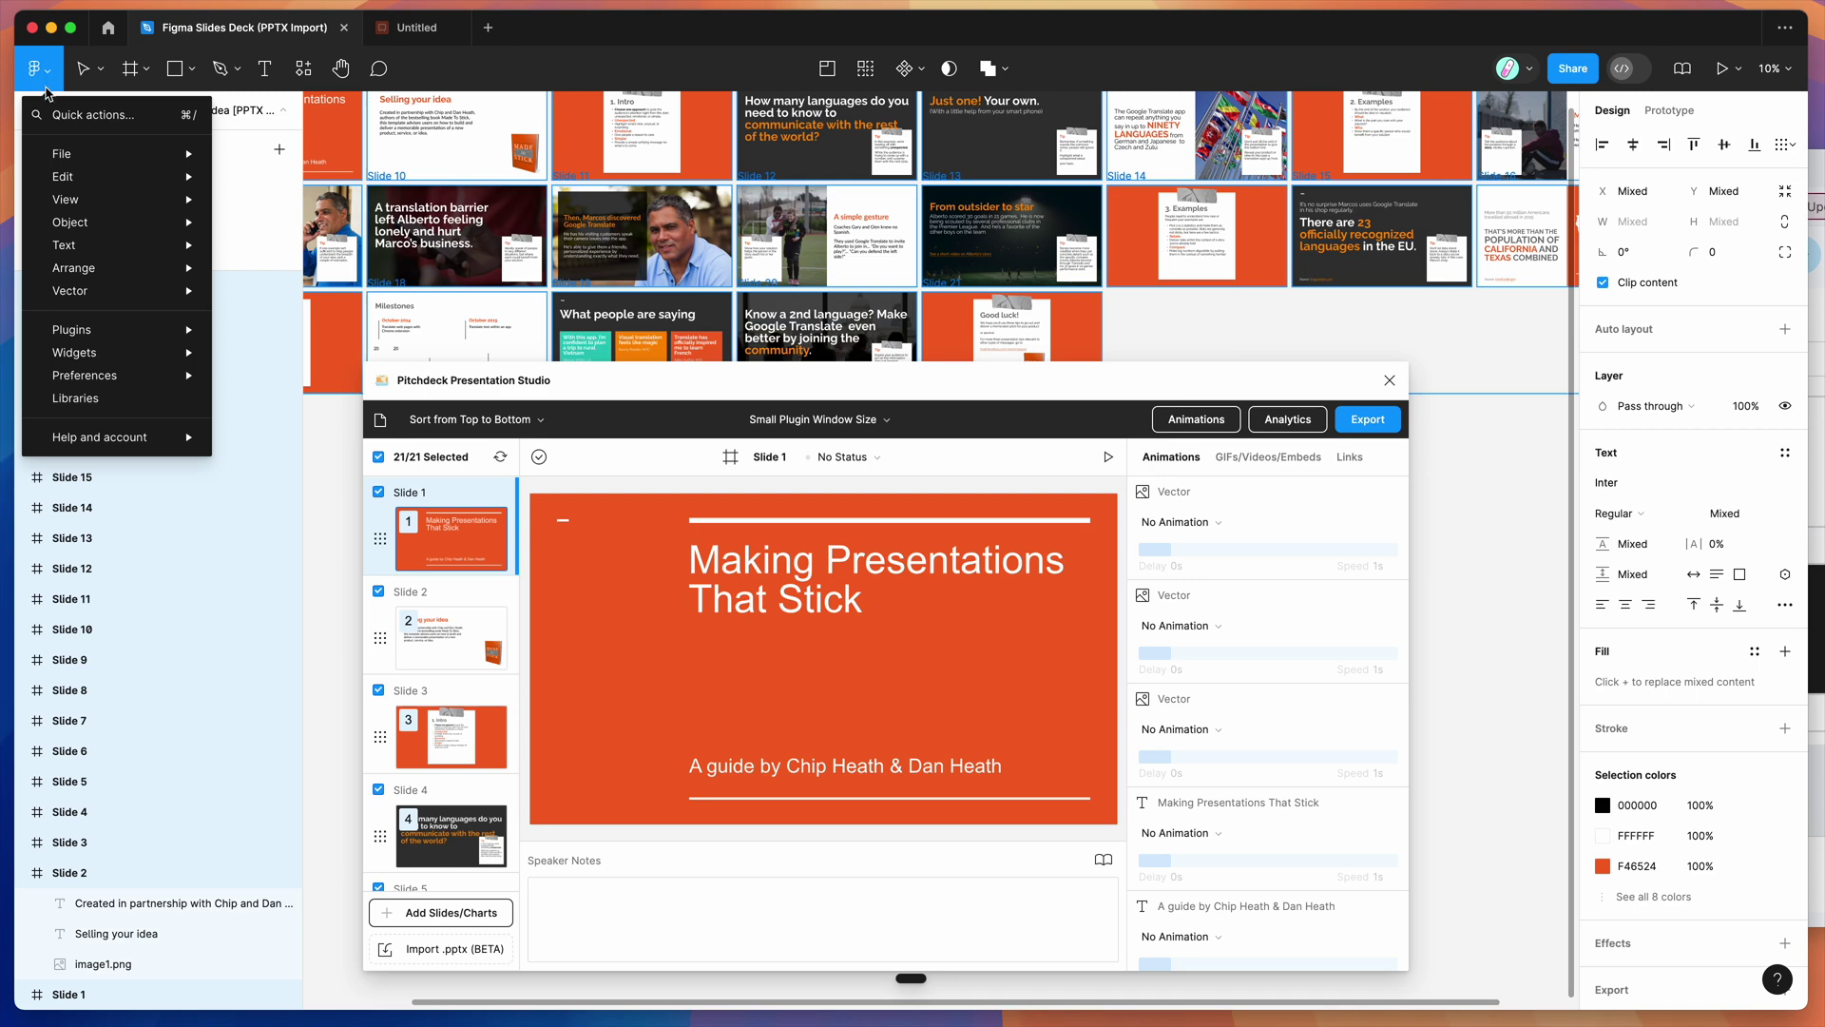
pyautogui.moveTo(71, 163)
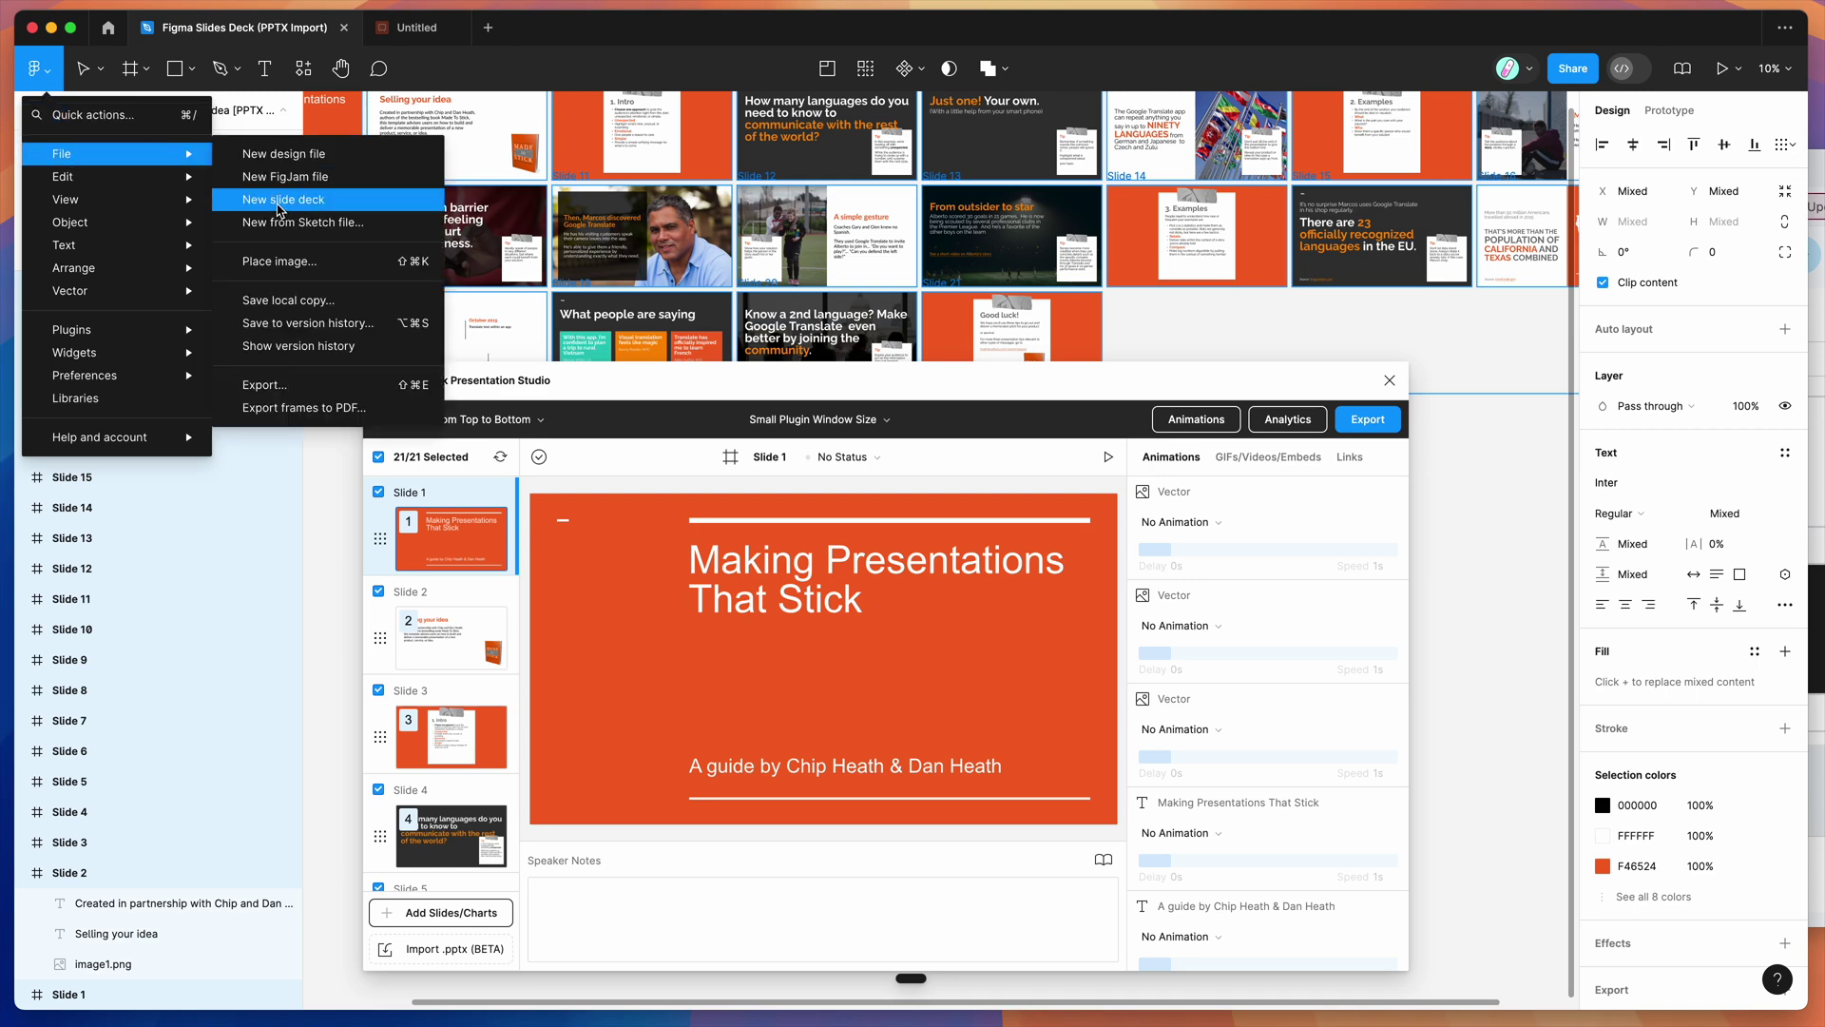
pyautogui.click(281, 210)
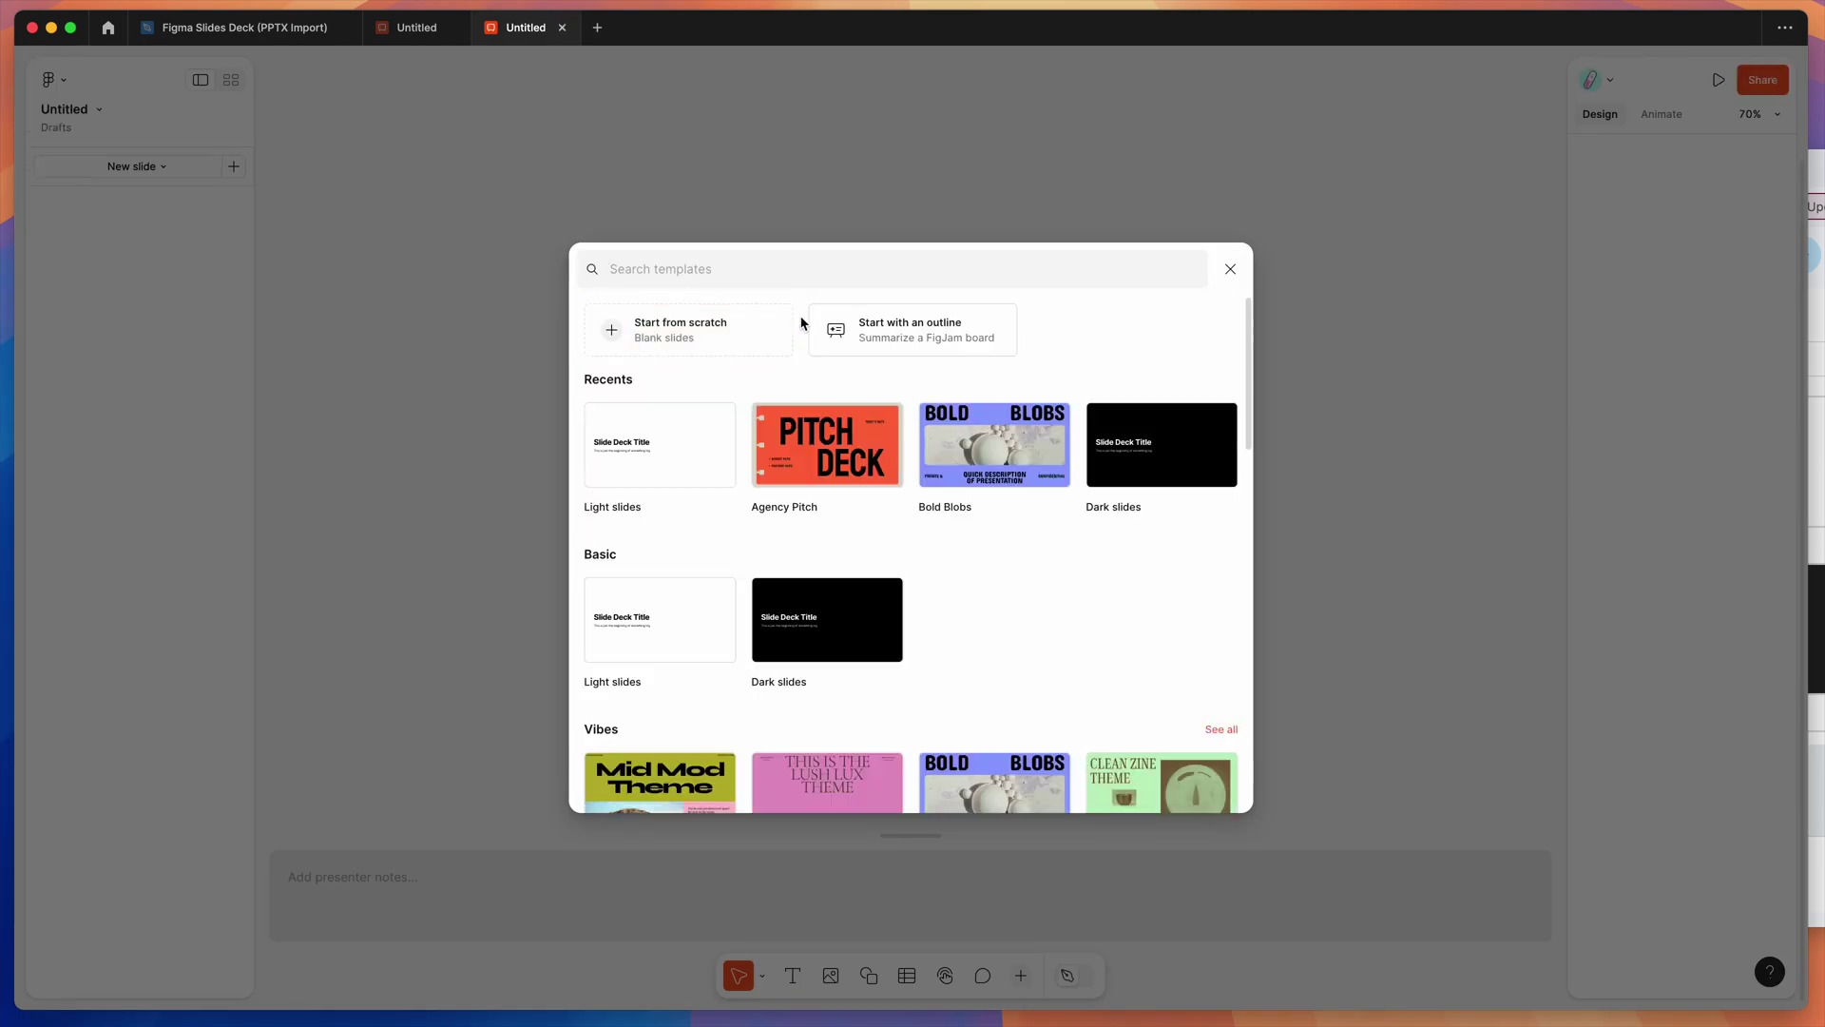
pyautogui.click(674, 335)
pyautogui.click(202, 252)
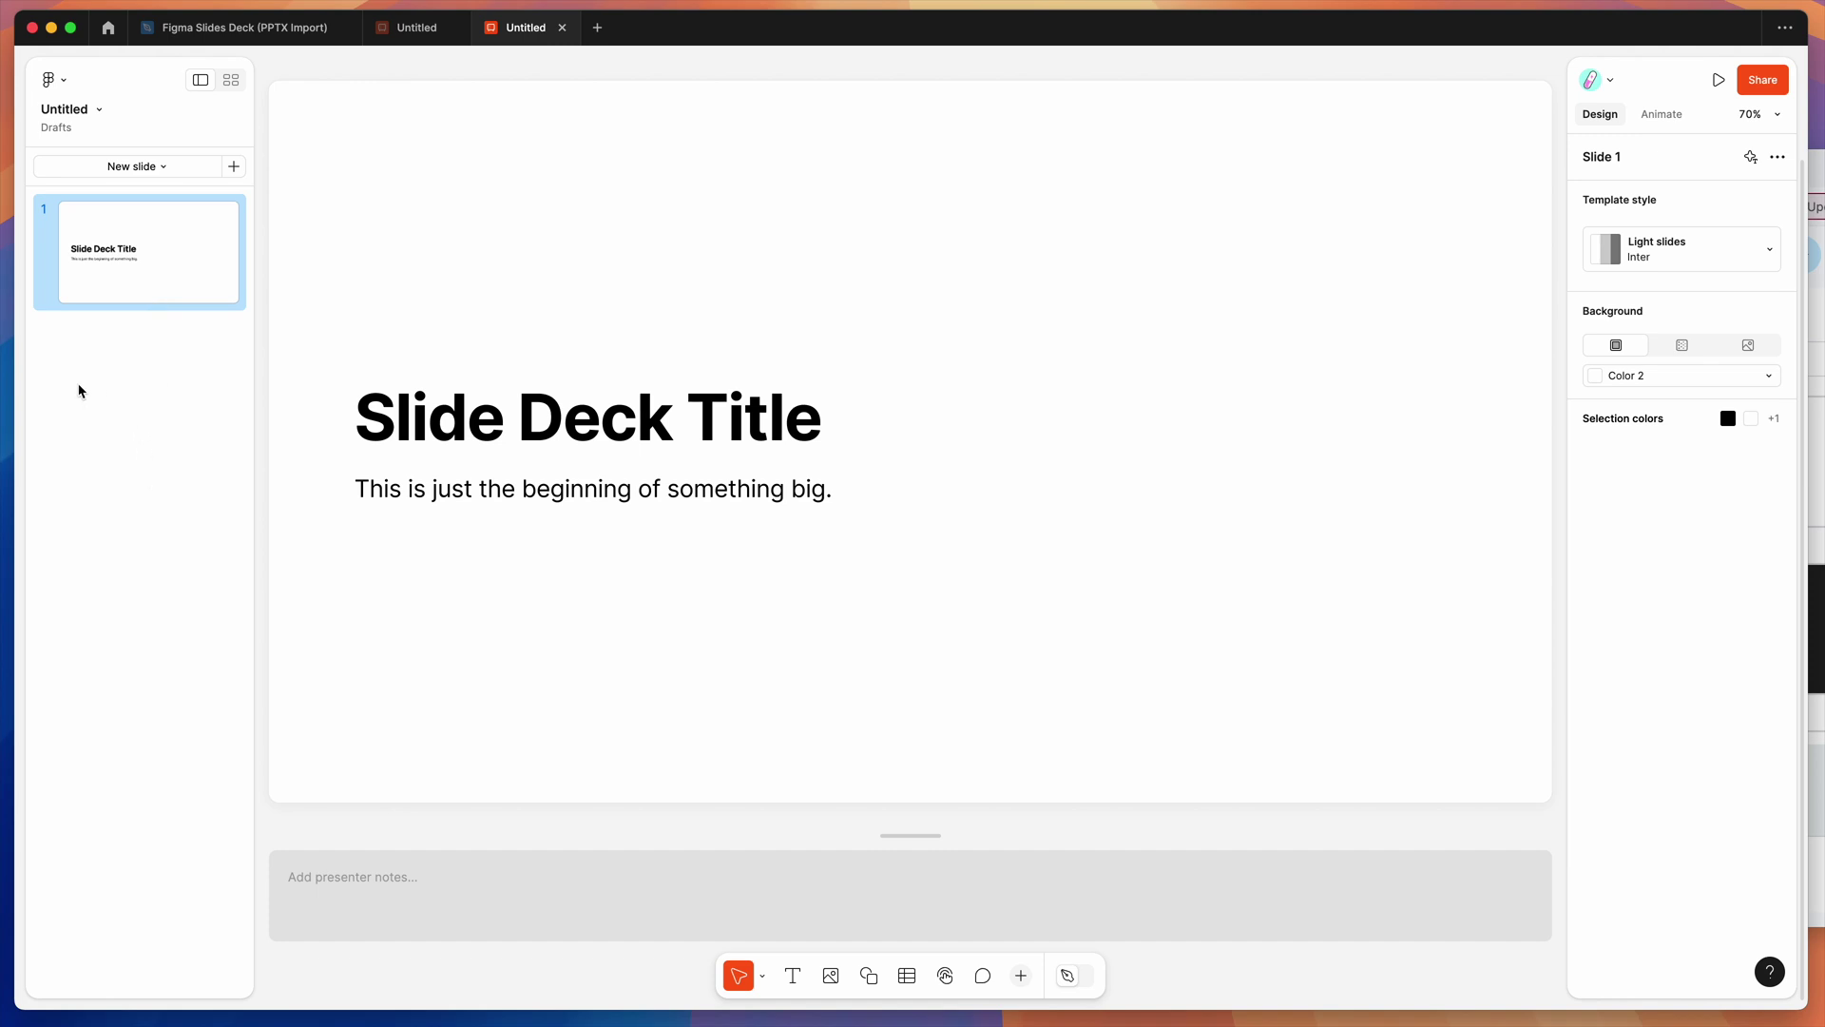
# Paste the copied Your big idea slides into the new deck and look through slides 2 to 5
pyautogui.rightClick(130, 370)
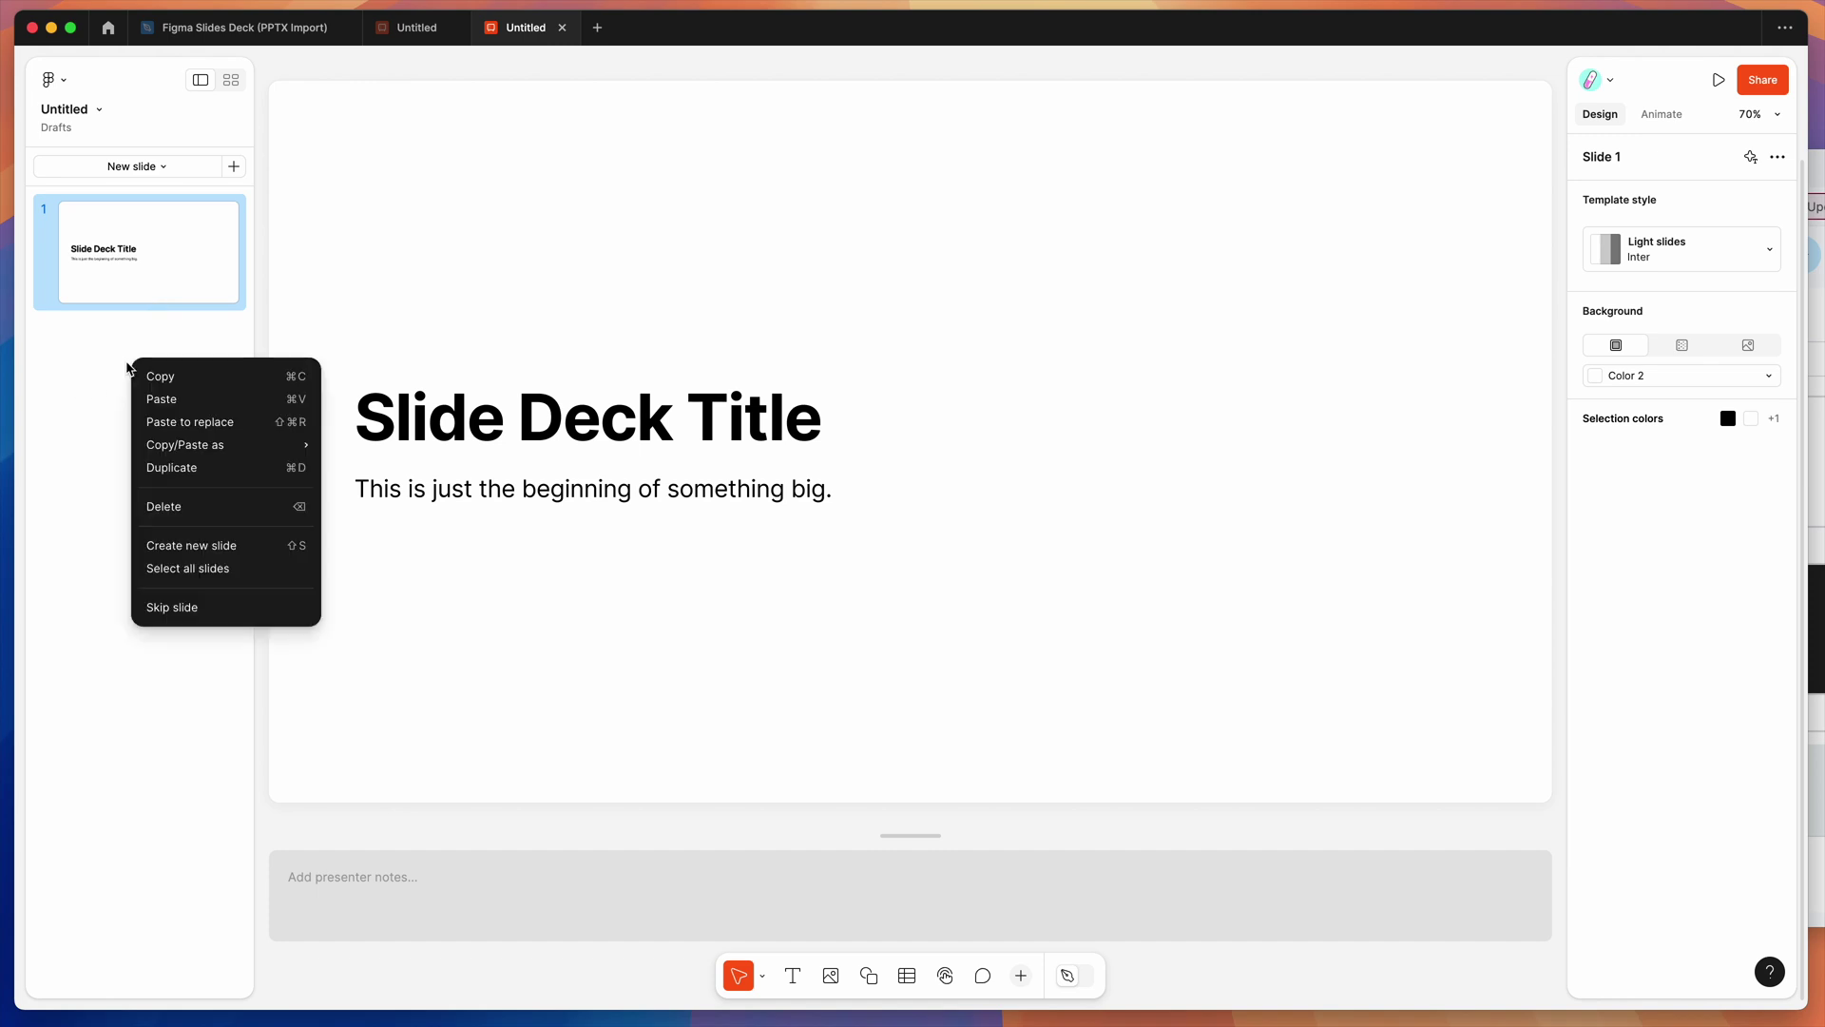
pyautogui.click(169, 400)
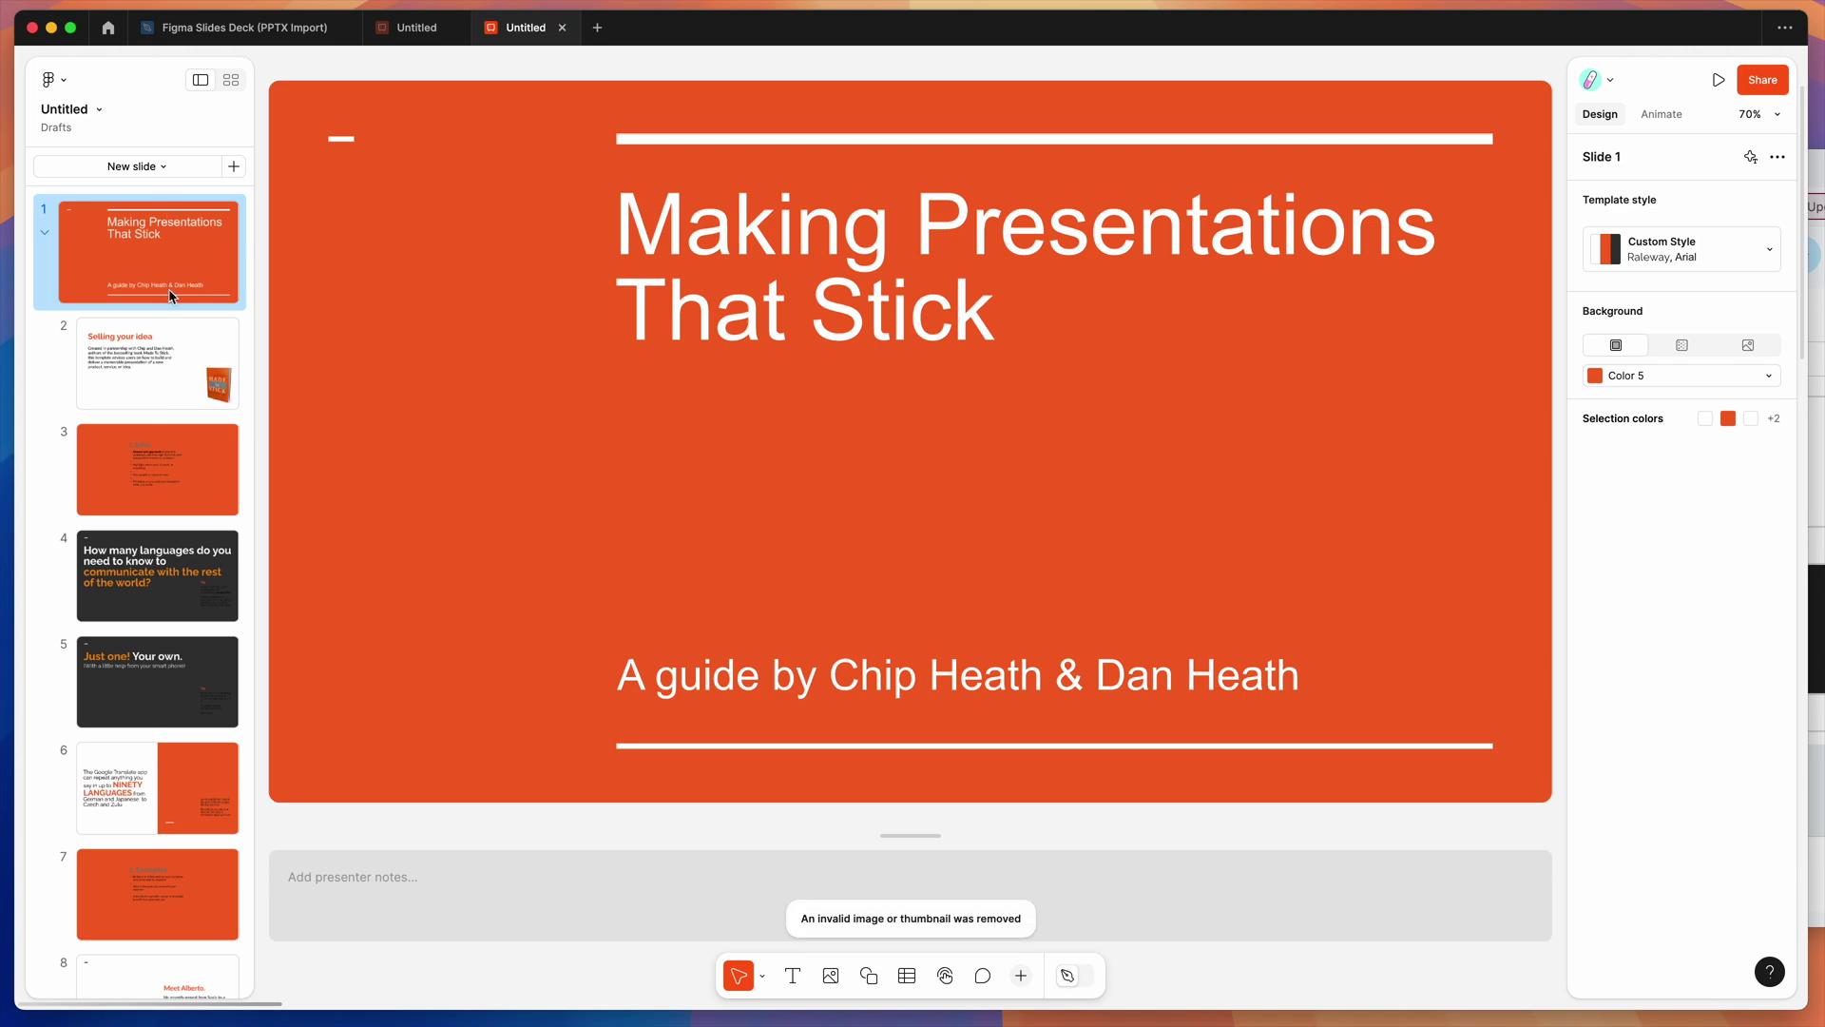
pyautogui.click(166, 379)
pyautogui.click(165, 455)
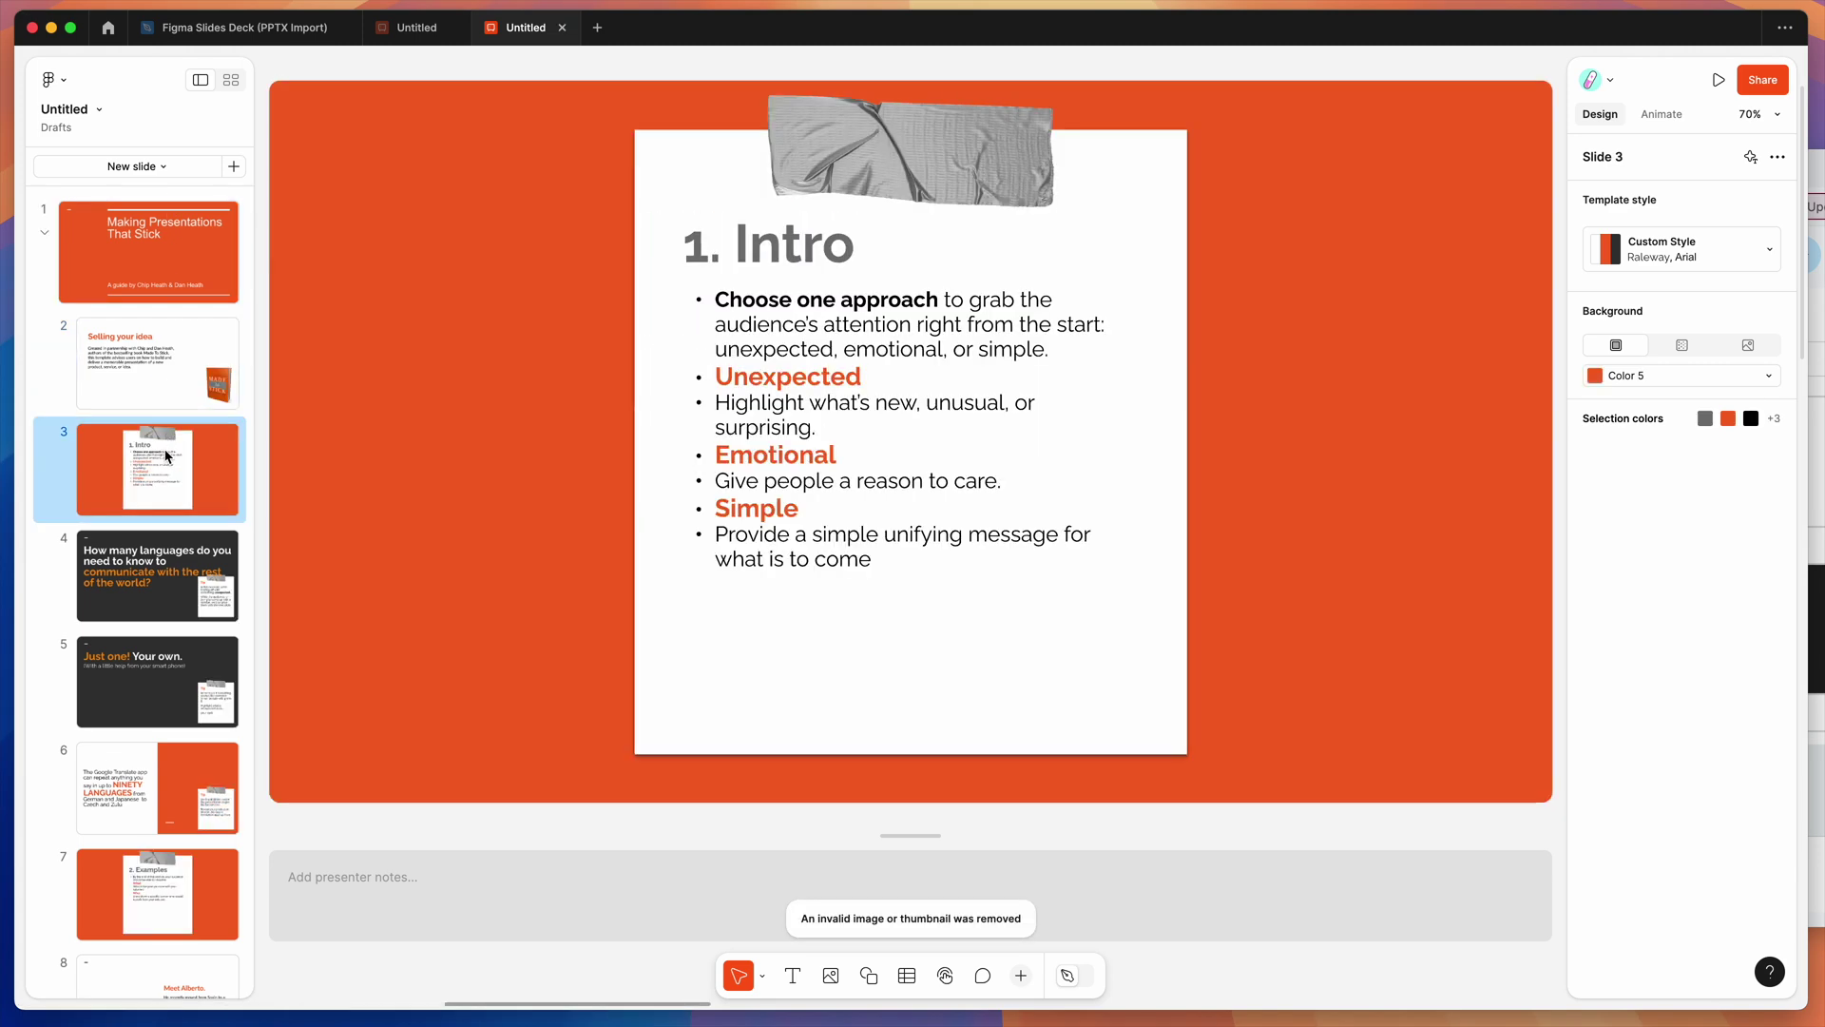
pyautogui.click(166, 568)
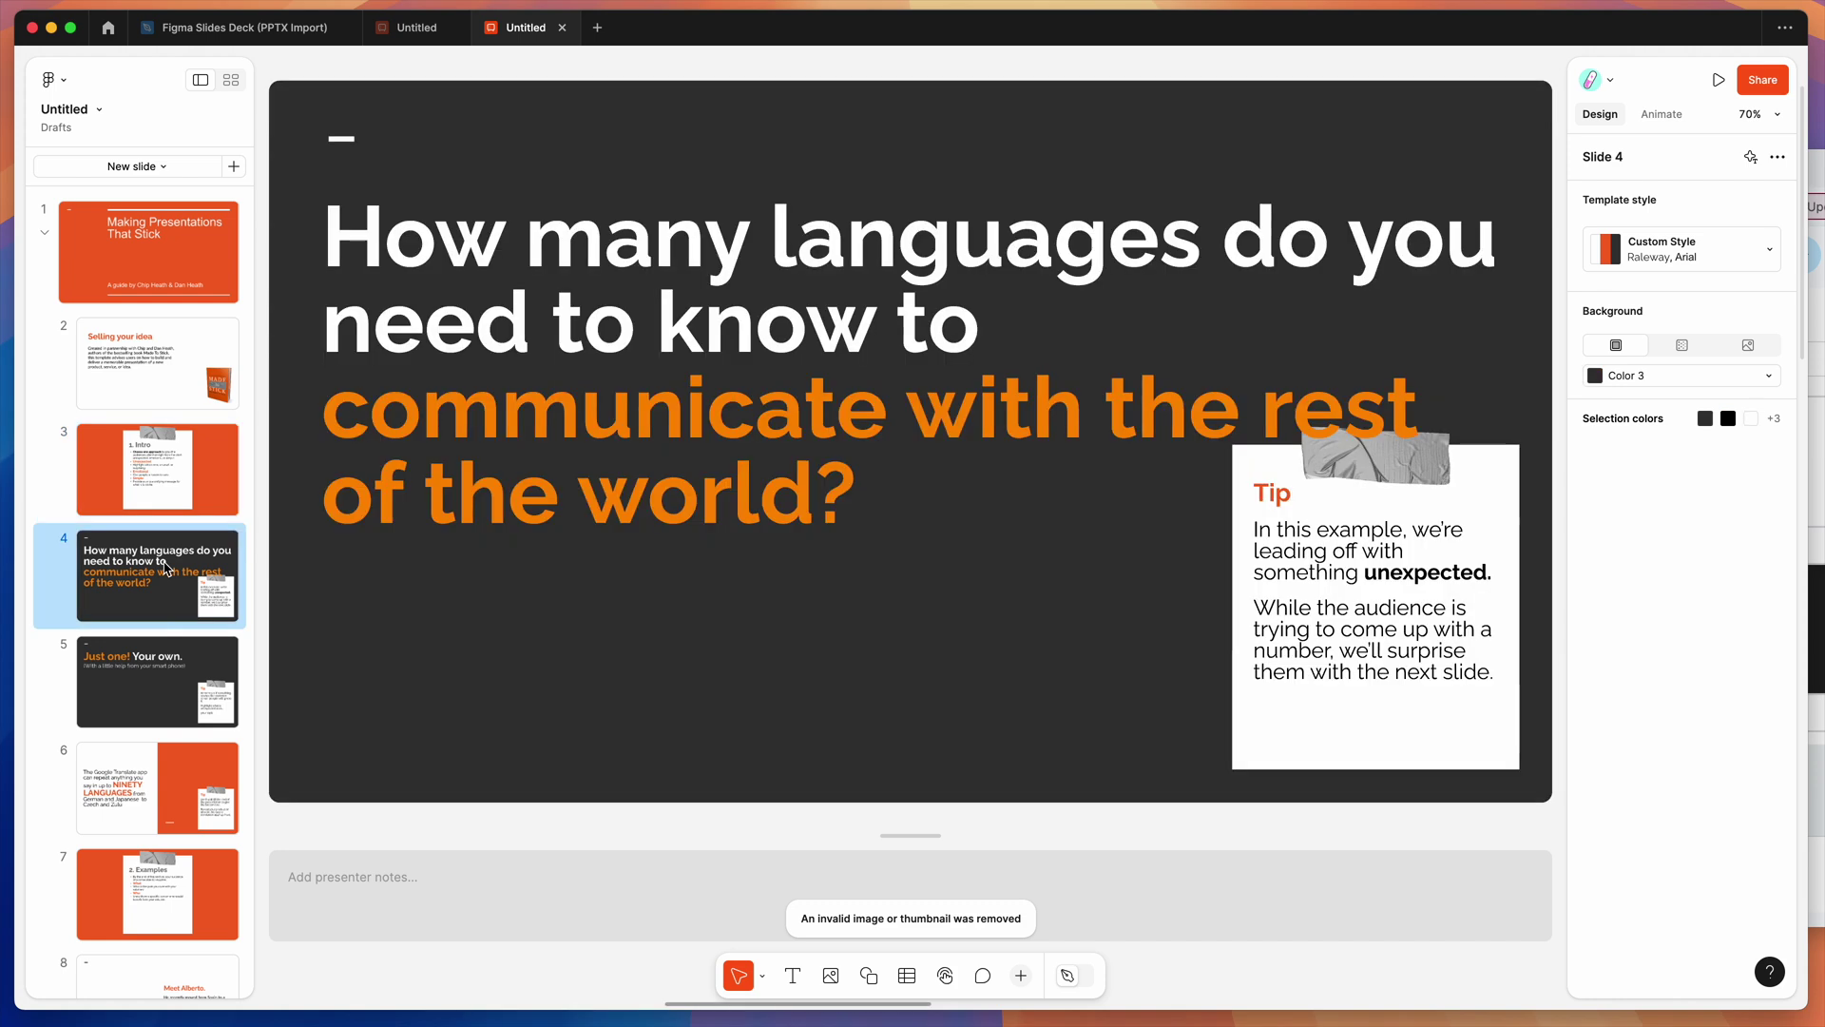
pyautogui.click(165, 658)
# Try moving the tape image and the tip text on slide 5, undoing each move
pyautogui.click(1350, 459)
pyautogui.moveTo(1413, 464); pyautogui.dragTo(1303, 411)
pyautogui.hotkey('ctrl', 'z')
pyautogui.click(1329, 527)
pyautogui.moveTo(1321, 549); pyautogui.dragTo(1321, 615)
pyautogui.hotkey('ctrl', 'z')
# Delete the word "Remember." from the start of the tip text on slide 5
pyautogui.doubleClick(1320, 533)
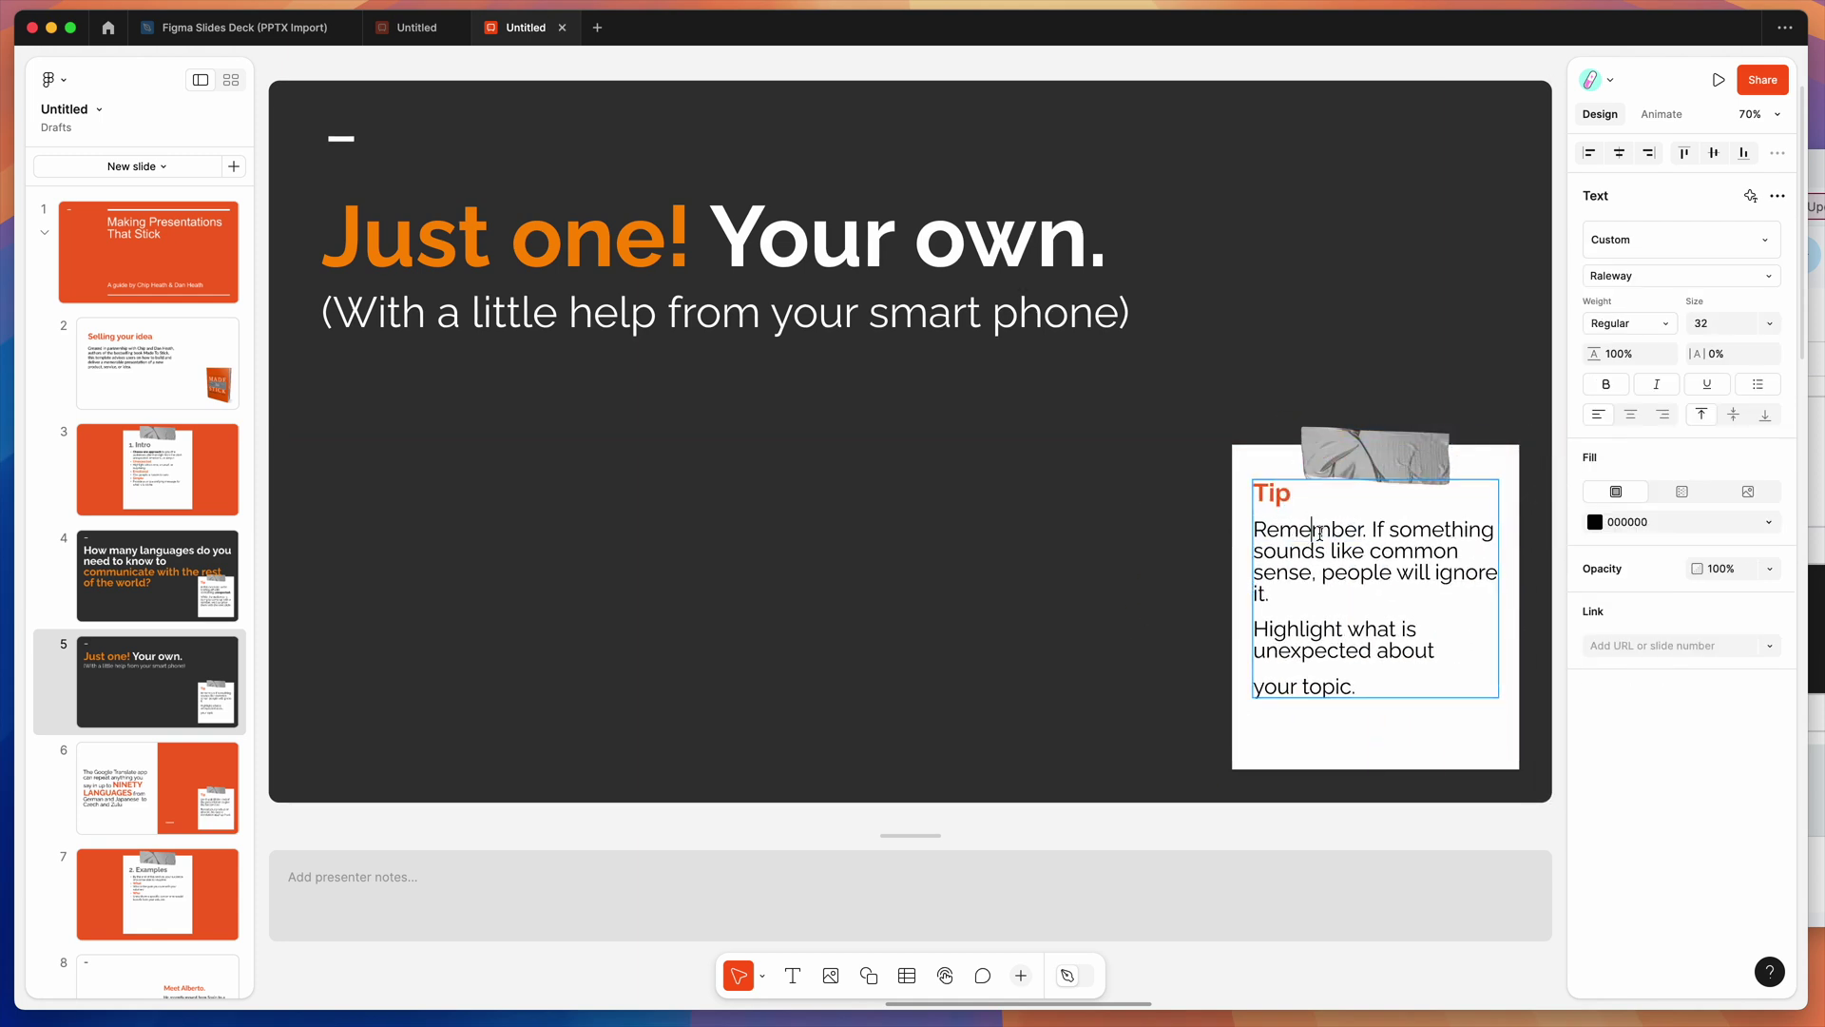
pyautogui.moveTo(1371, 532); pyautogui.dragTo(1149, 535)
pyautogui.press('BackSpace')
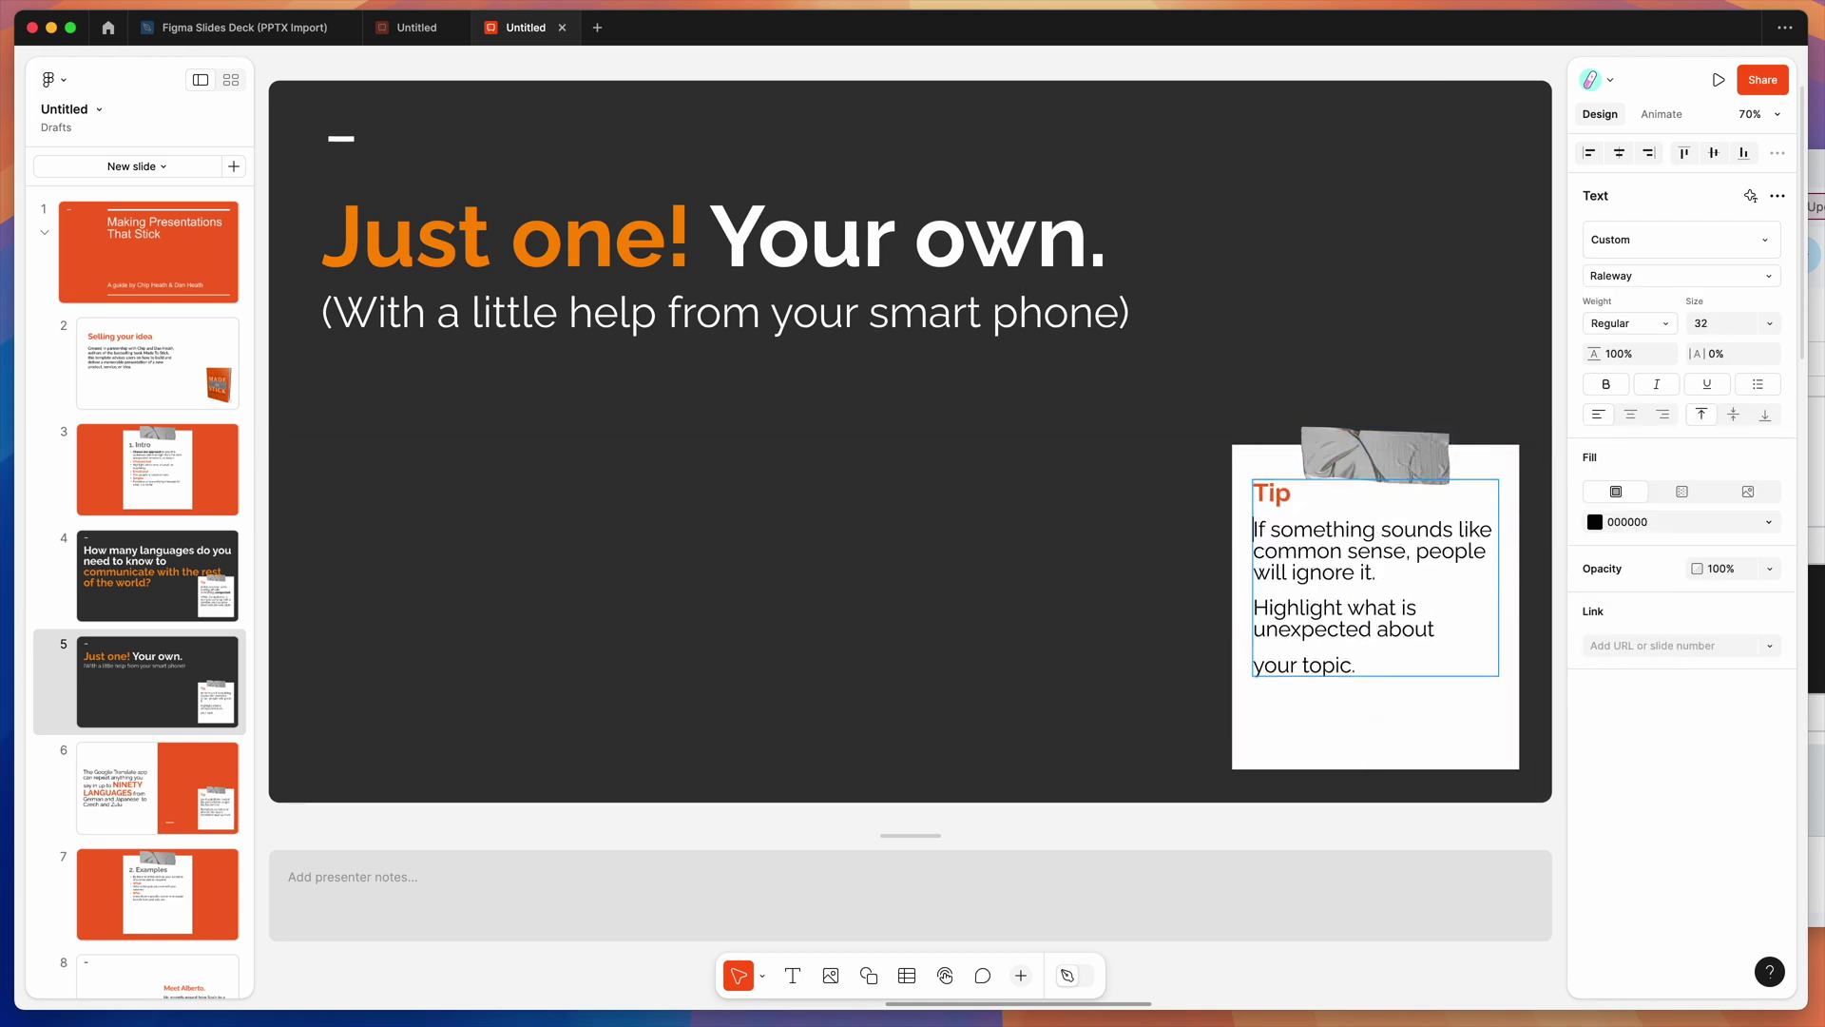
# Set the body text of slide 5's tip to Bold weight, trying Black and undoing it
pyautogui.hotkey('ctrl', 'a')
pyautogui.click(1368, 658)
pyautogui.moveTo(1368, 658); pyautogui.dragTo(1244, 542)
pyautogui.click(1632, 324)
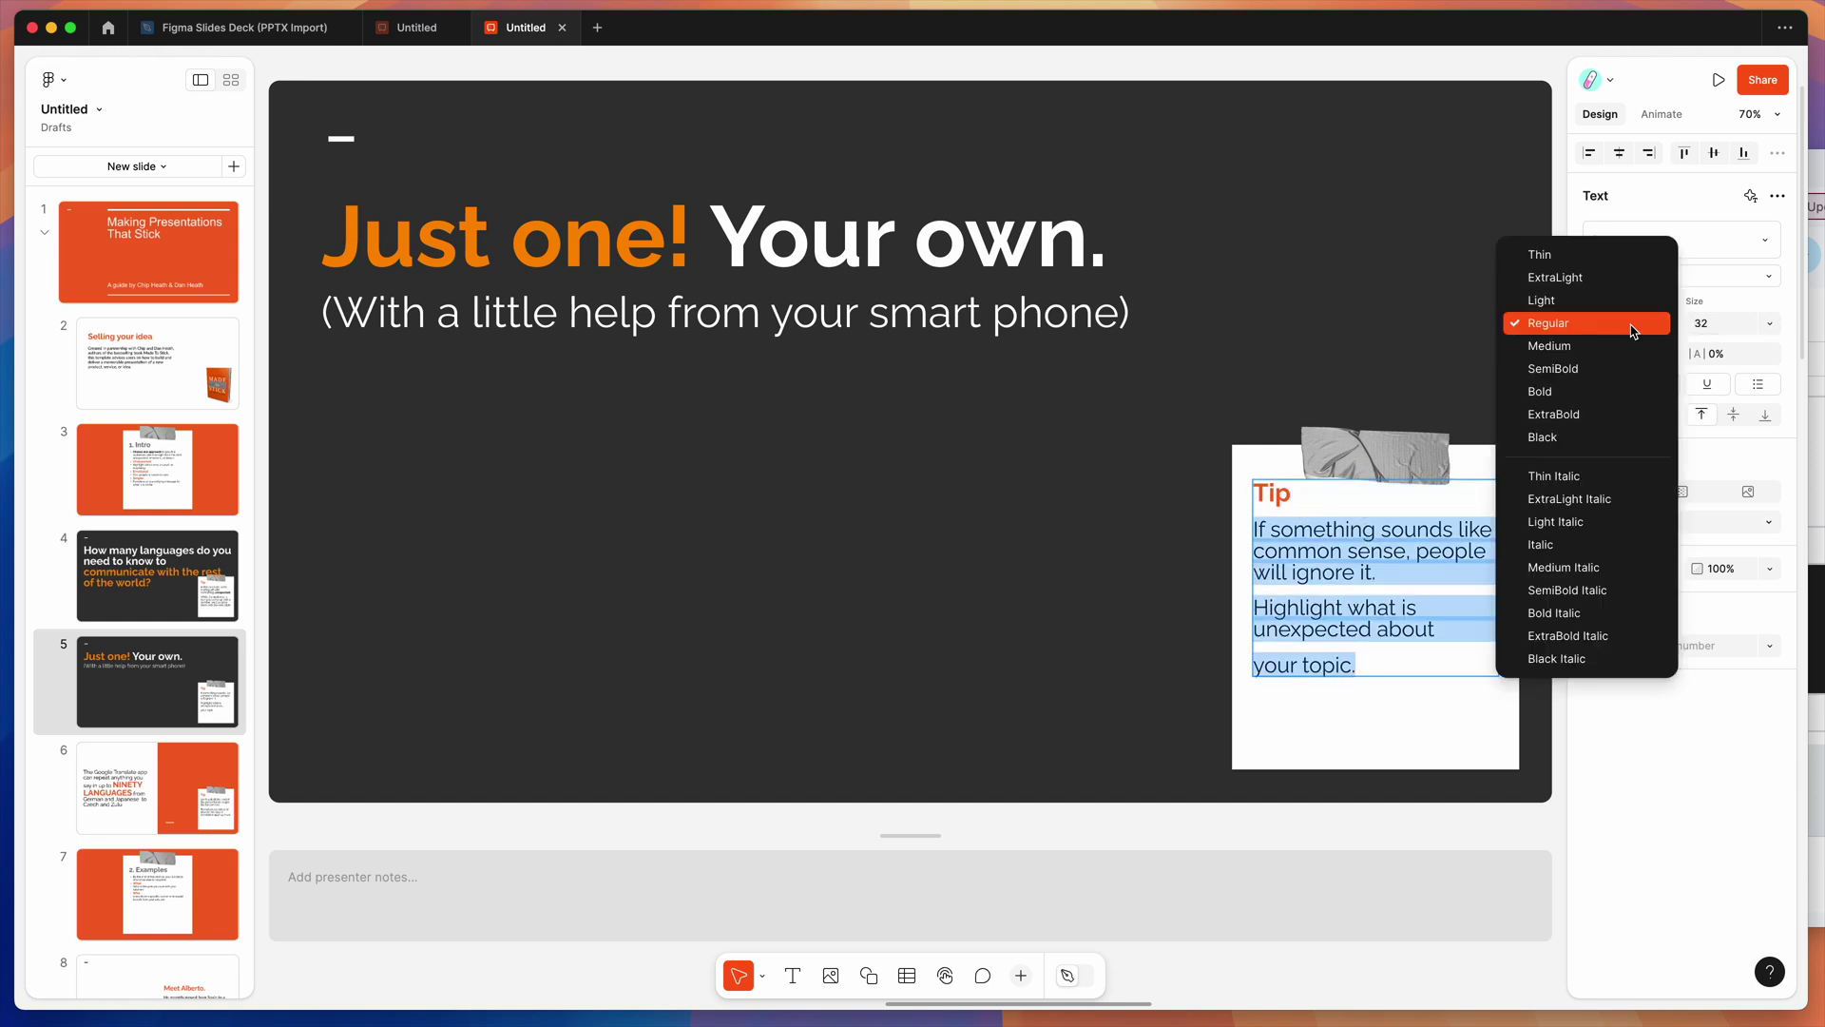
pyautogui.click(1578, 386)
pyautogui.click(1611, 324)
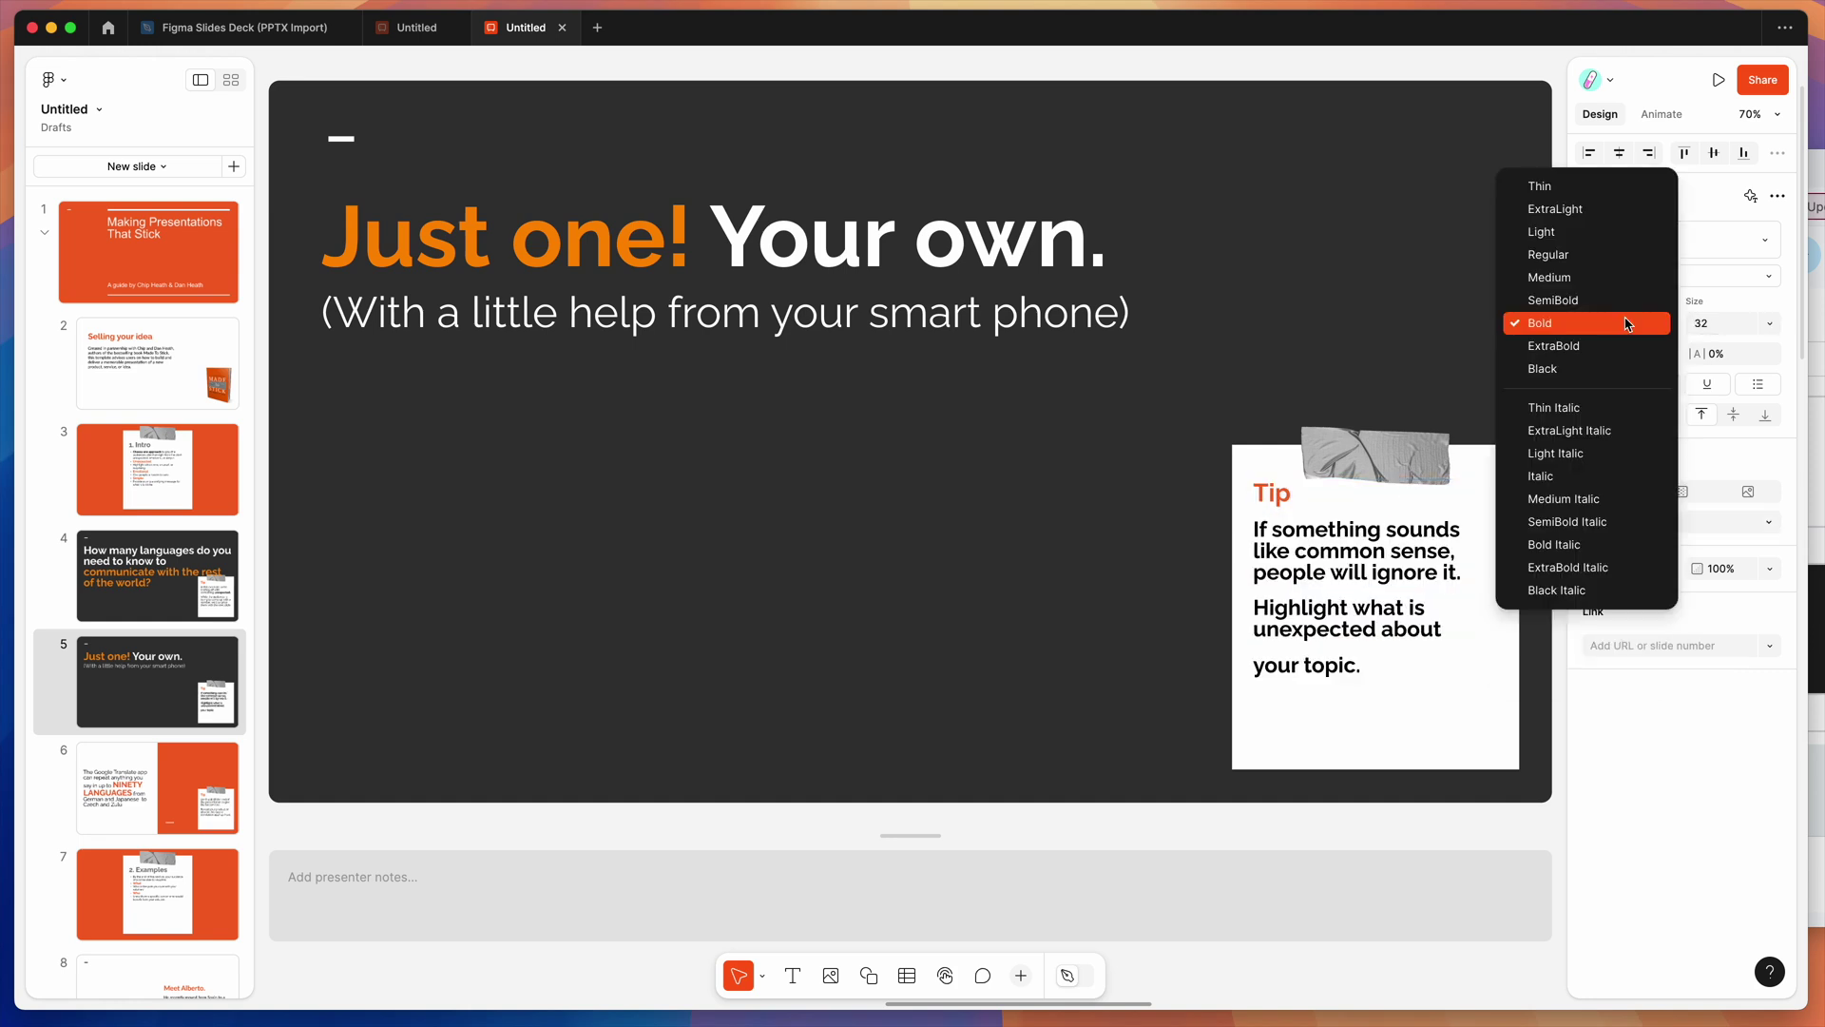
pyautogui.click(1610, 369)
pyautogui.hotkey('ctrl', 'z')
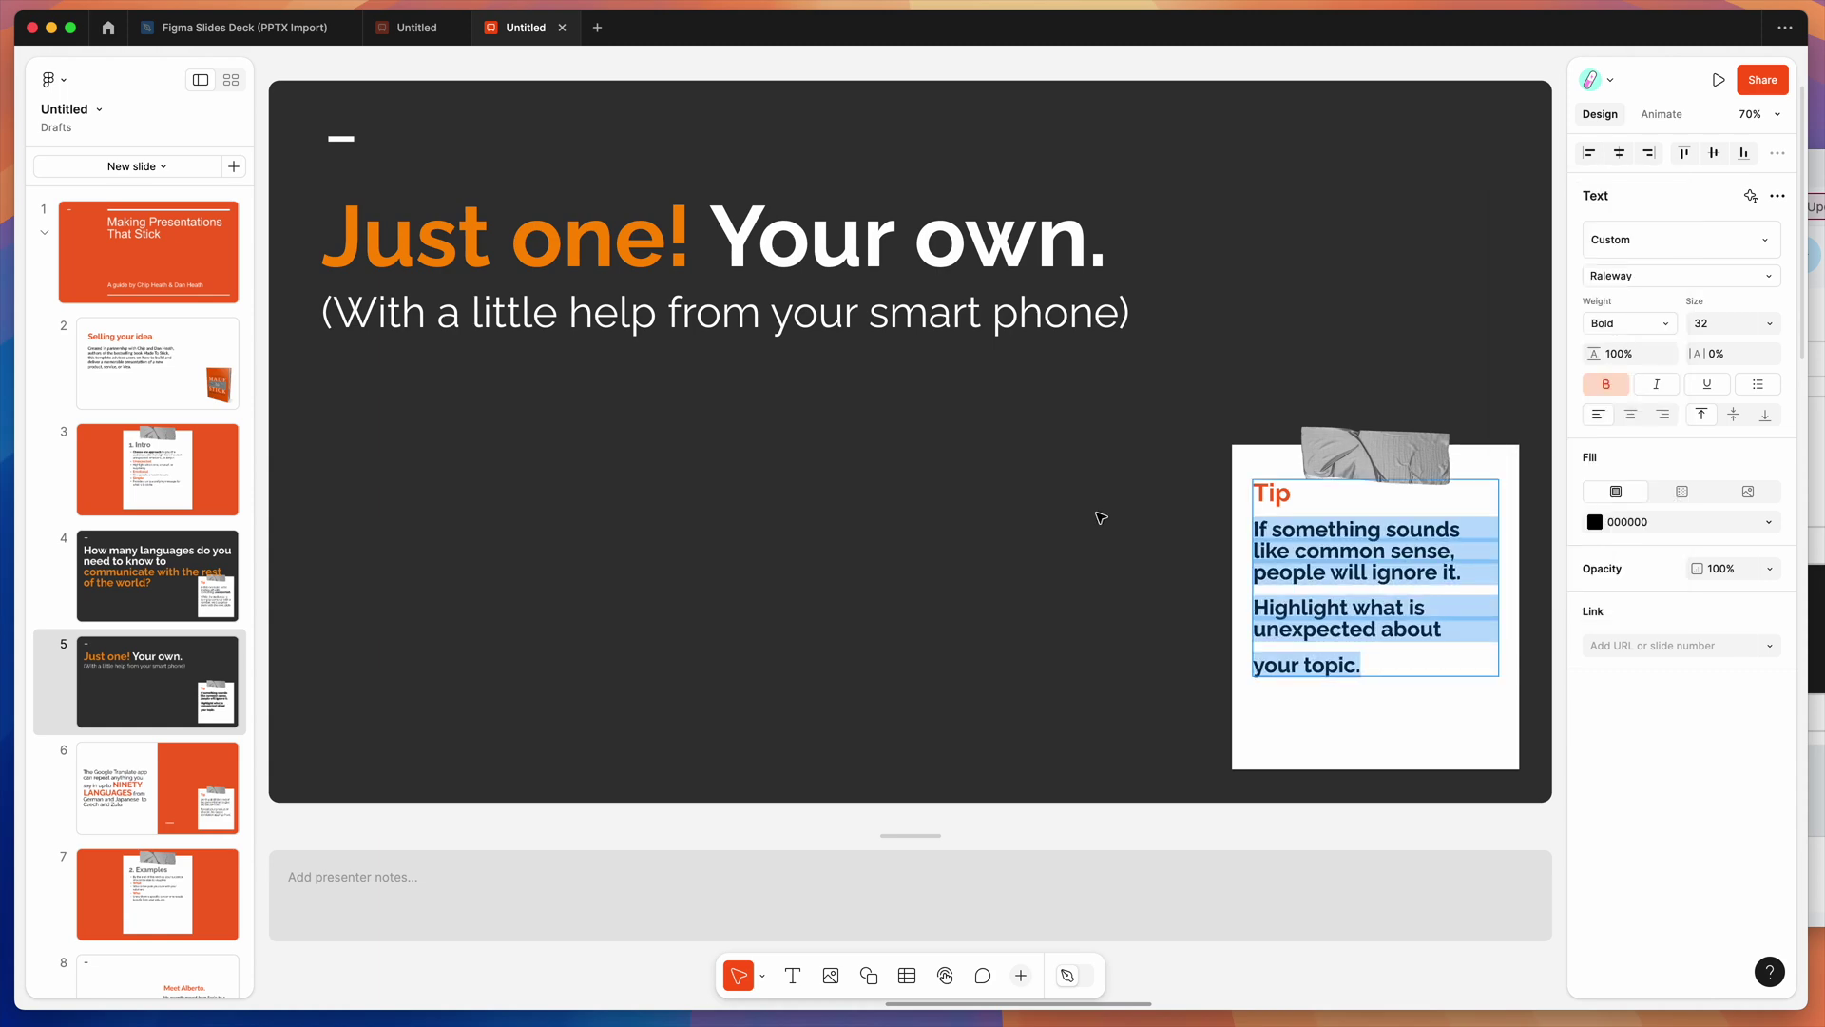
pyautogui.press('Escape')
# Switch the deck to grid view and look over the pasted slides
pyautogui.click(231, 80)
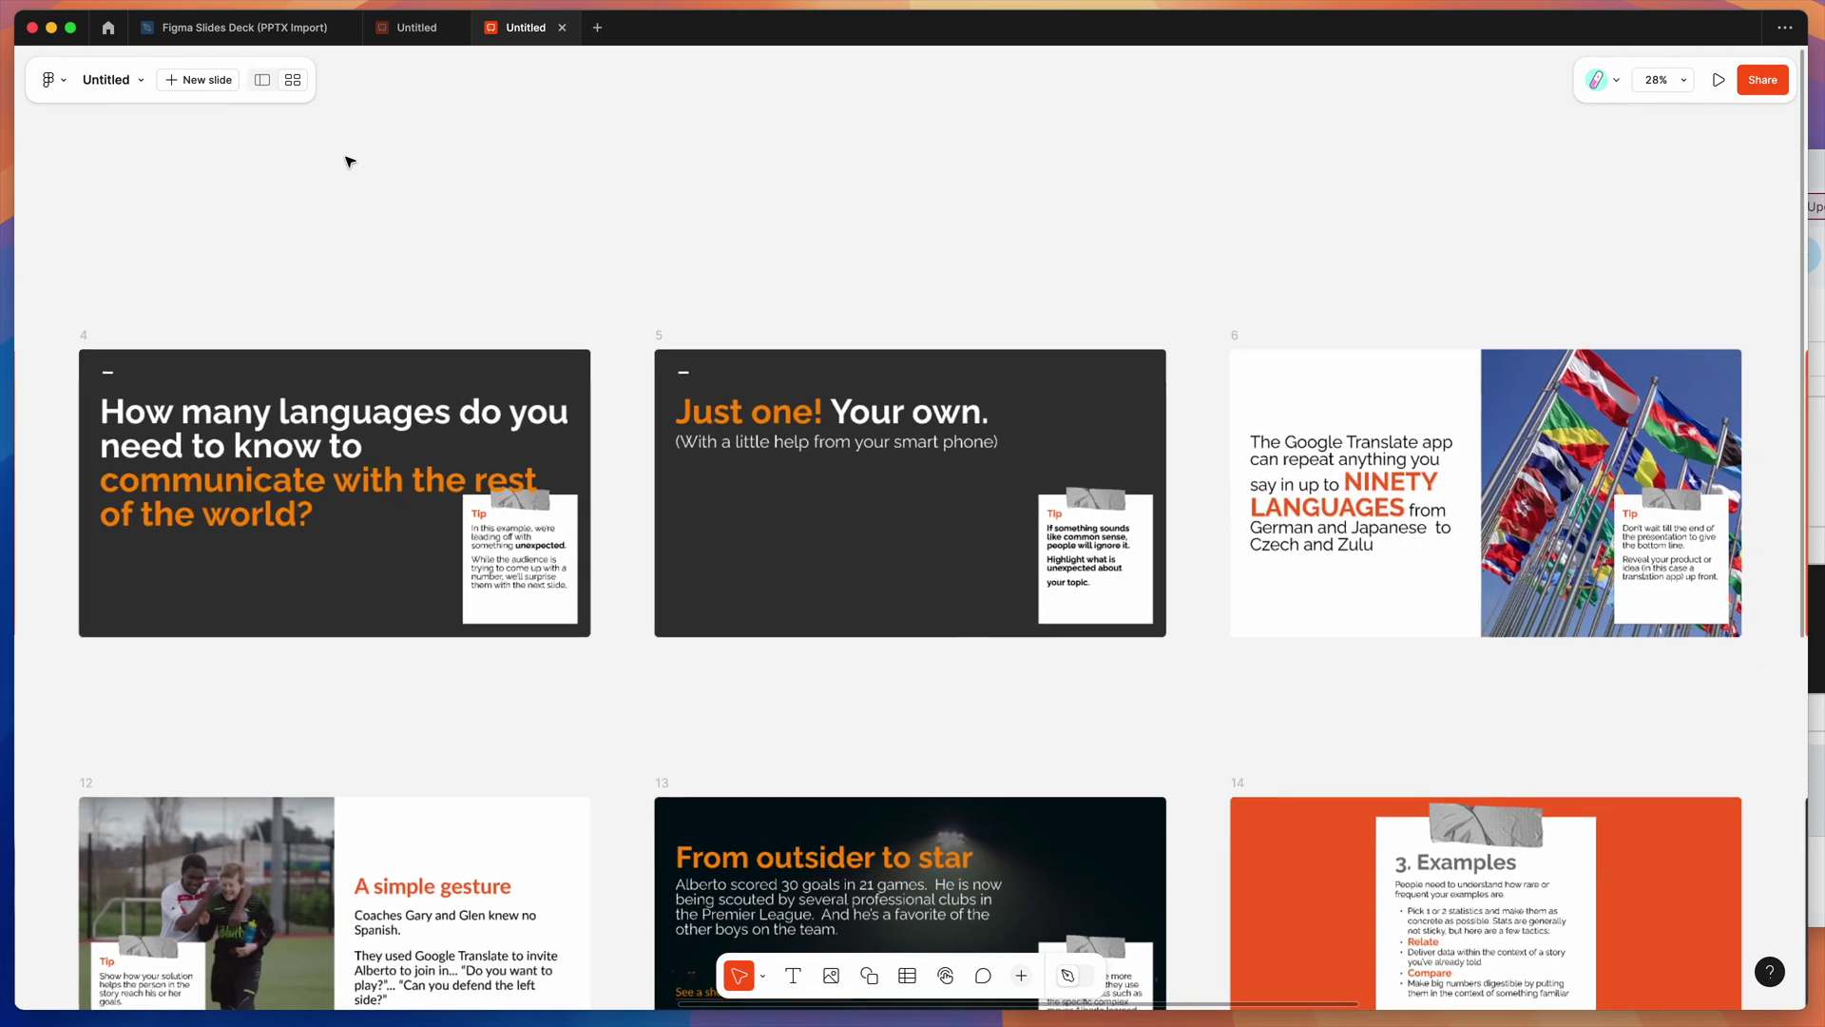
pyautogui.scroll(-3, 644, 343)
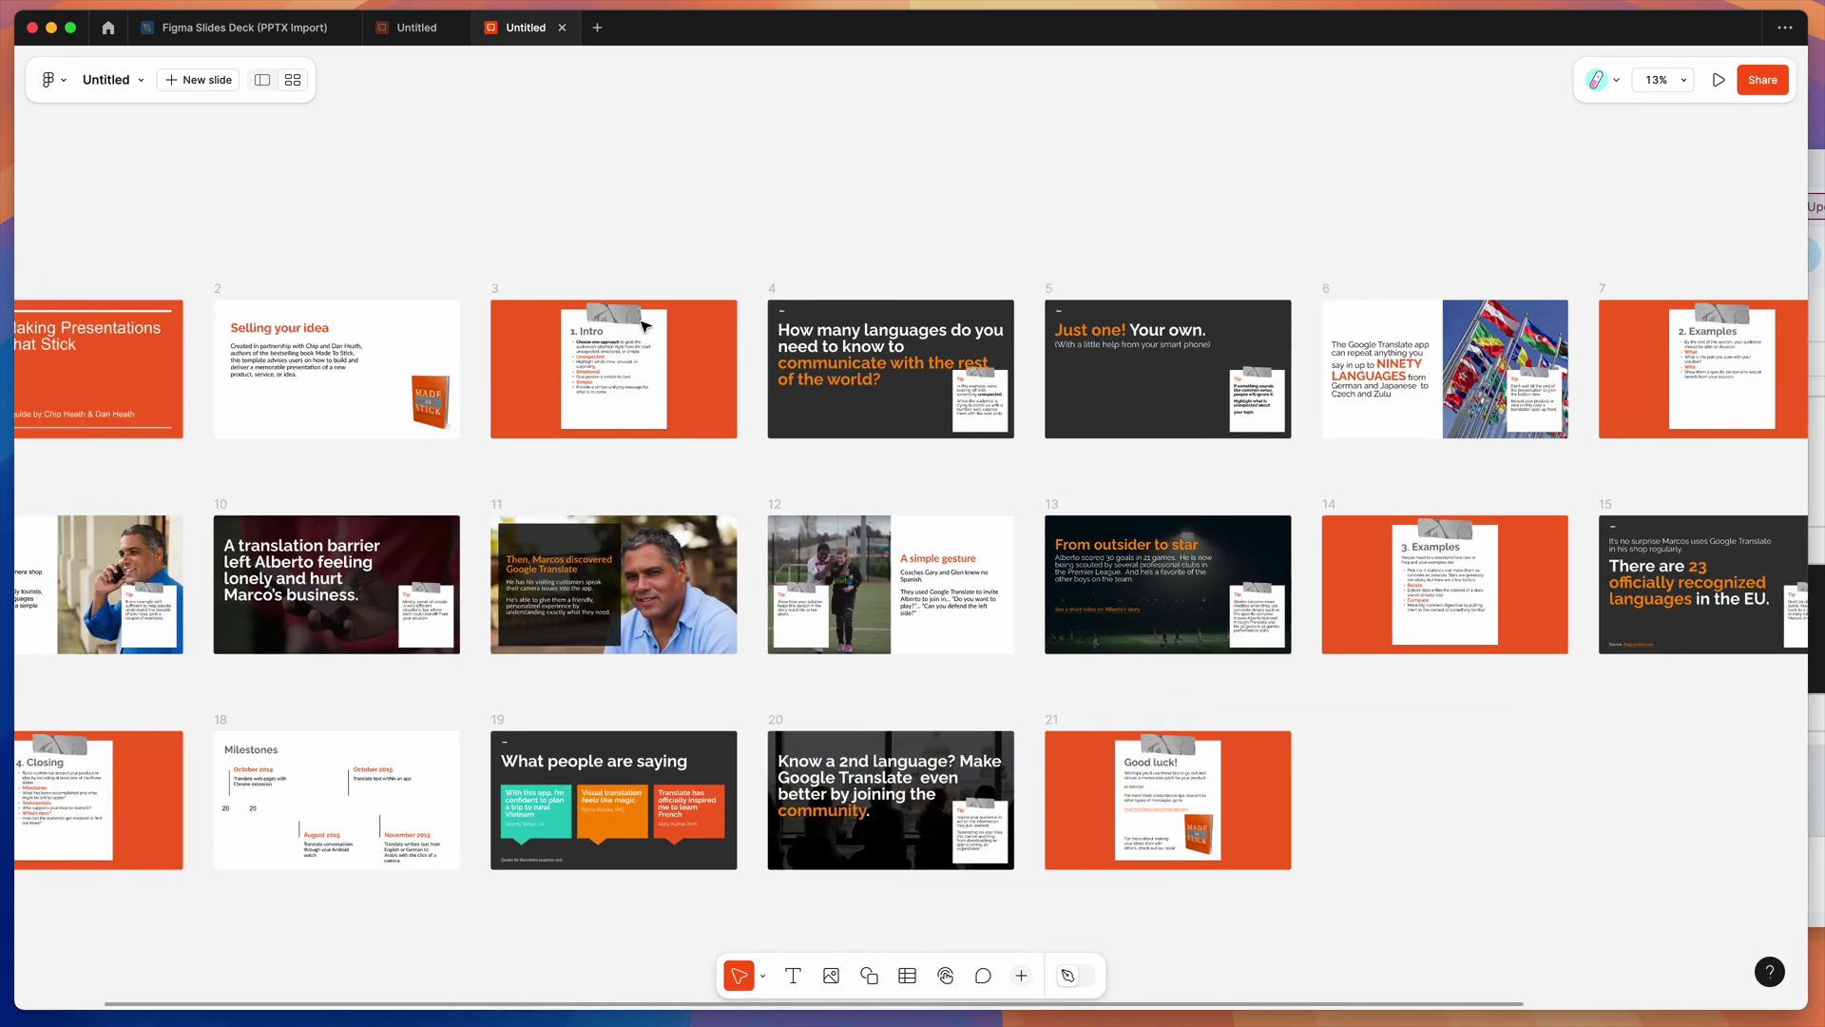
pyautogui.hscroll(3, 656, 249)
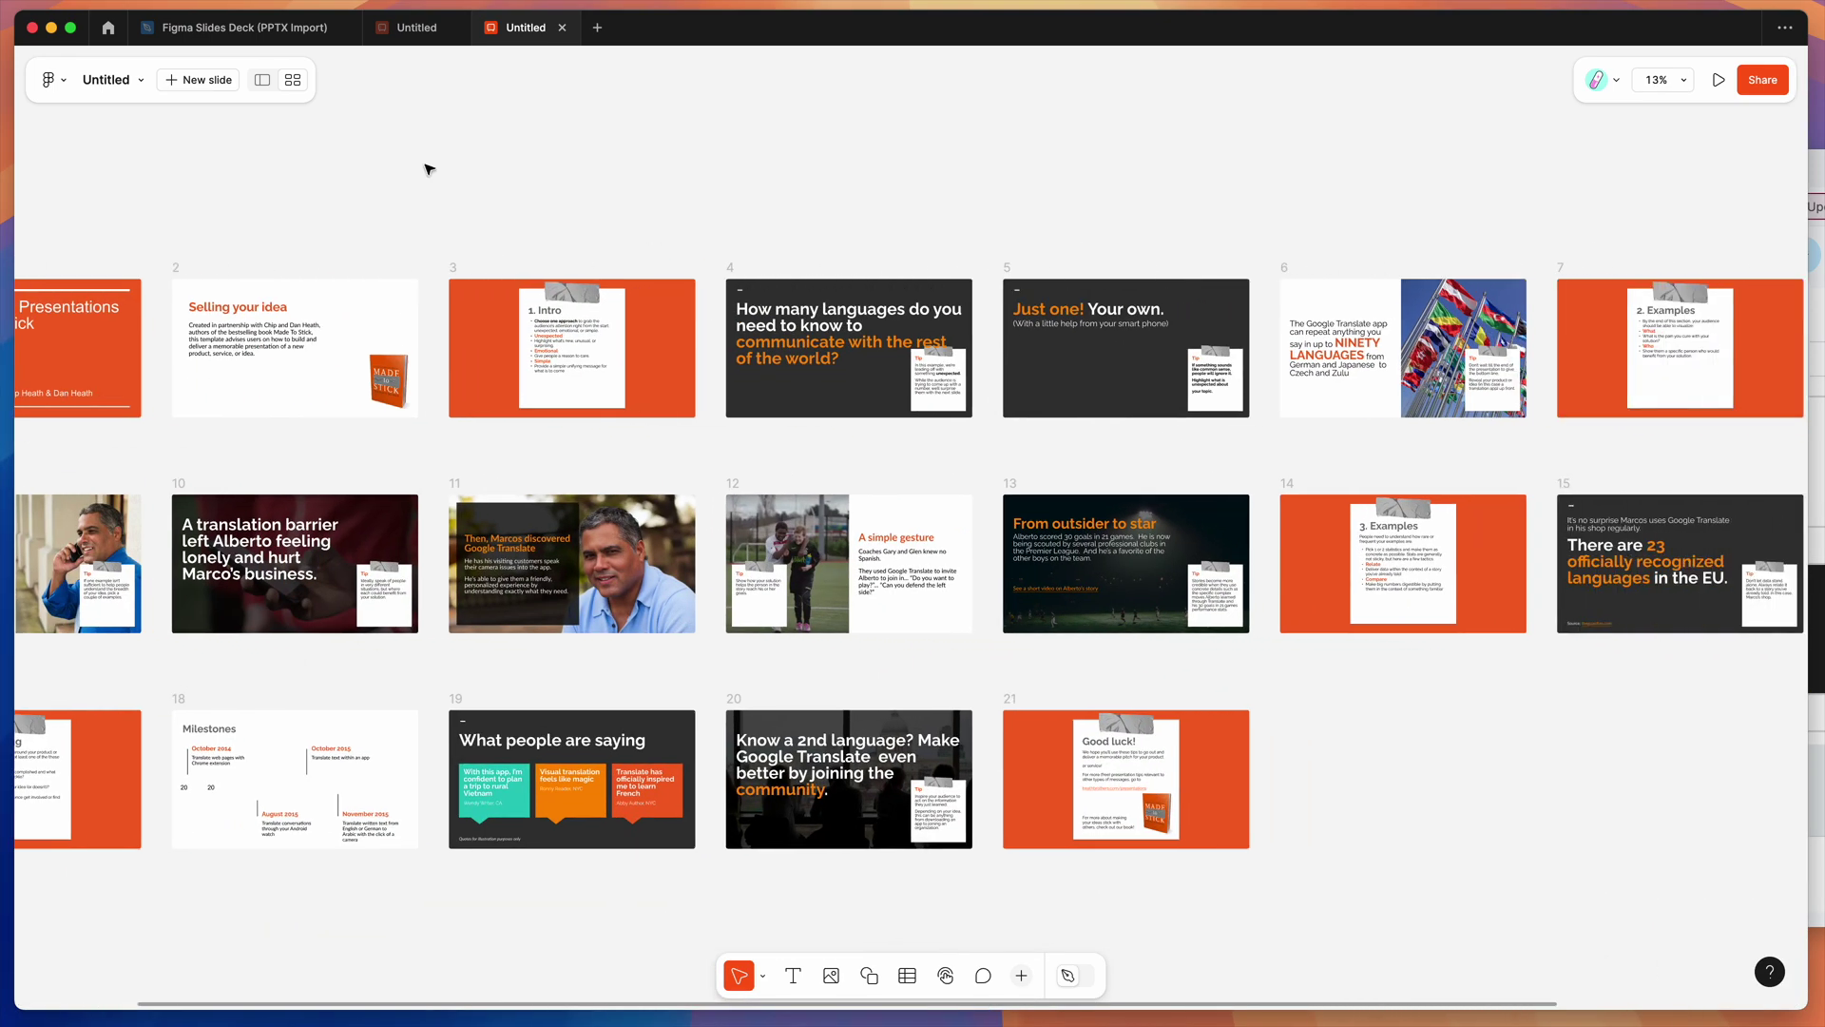
pyautogui.hscroll(5, 583, 162)
# Reorder the deck by moving the California and Texas slide to position 14 and the From outsider to star slide to position 12
pyautogui.doubleClick(1189, 532)
pyautogui.click(1053, 454)
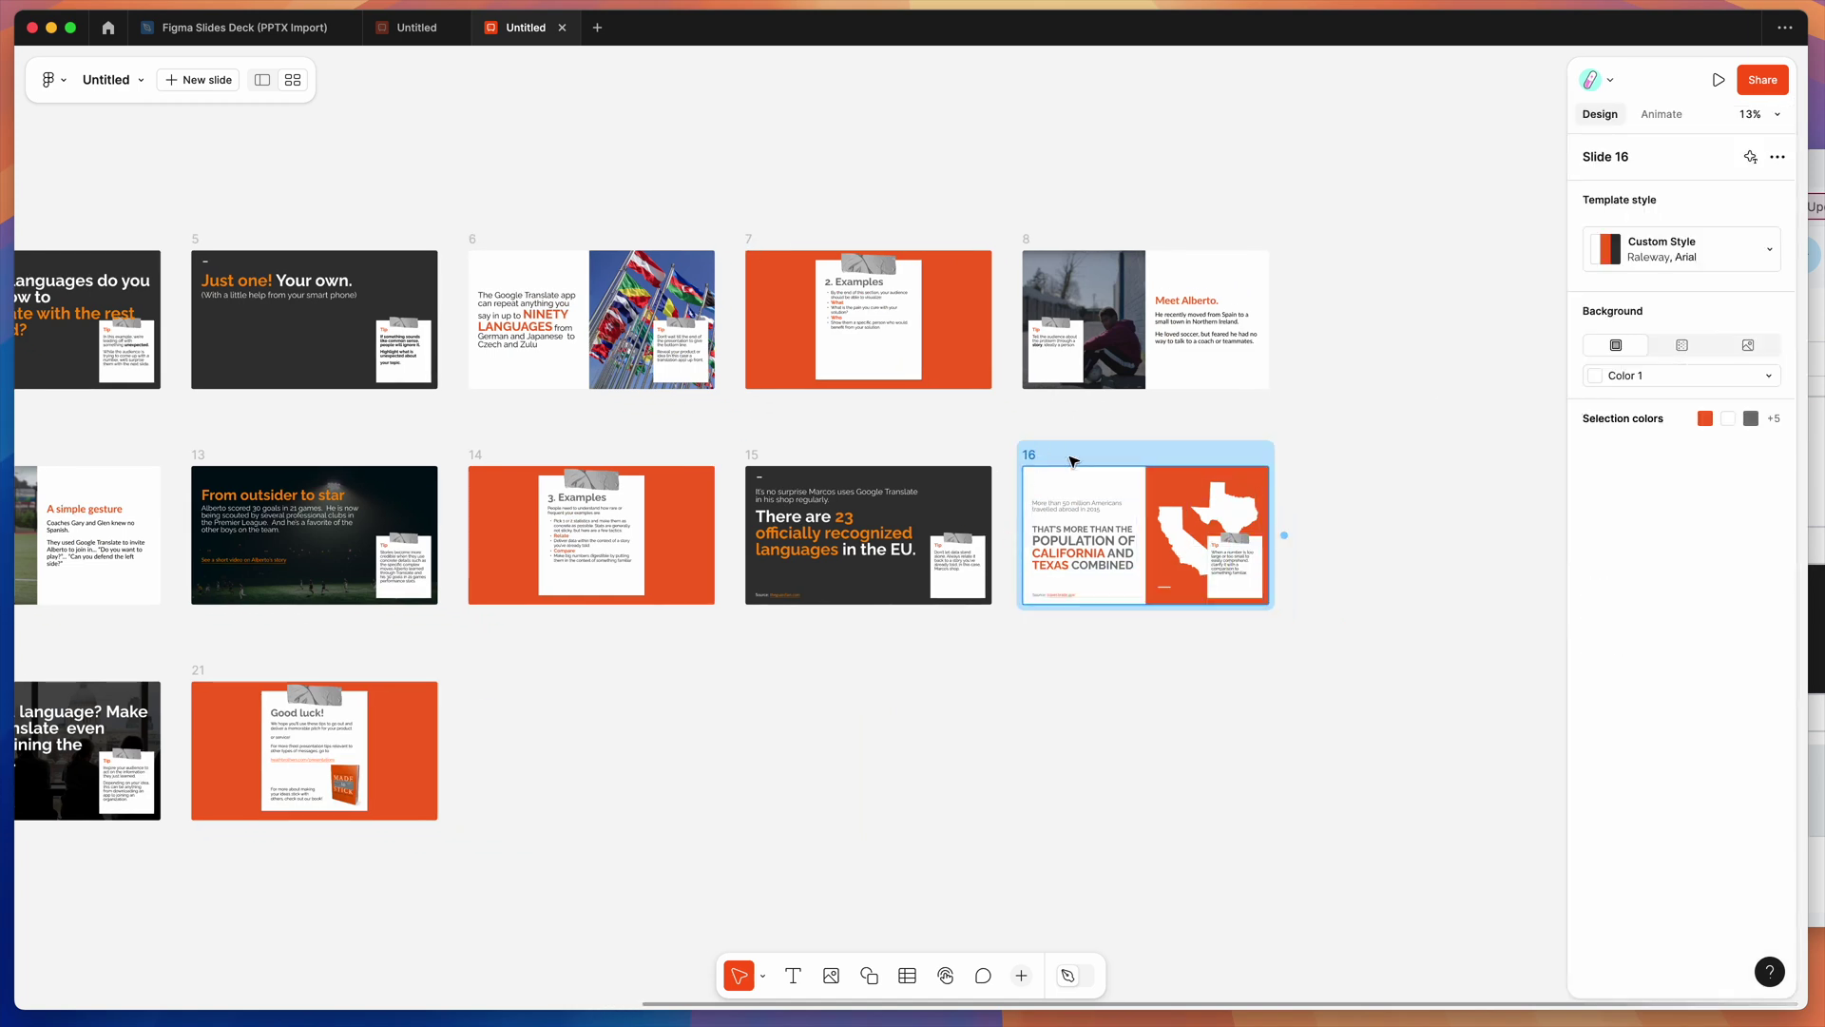
pyautogui.moveTo(627, 461); pyautogui.dragTo(314, 456)
pyautogui.hscroll(-3, 589, 458)
pyautogui.hscroll(-3, 381, 456)
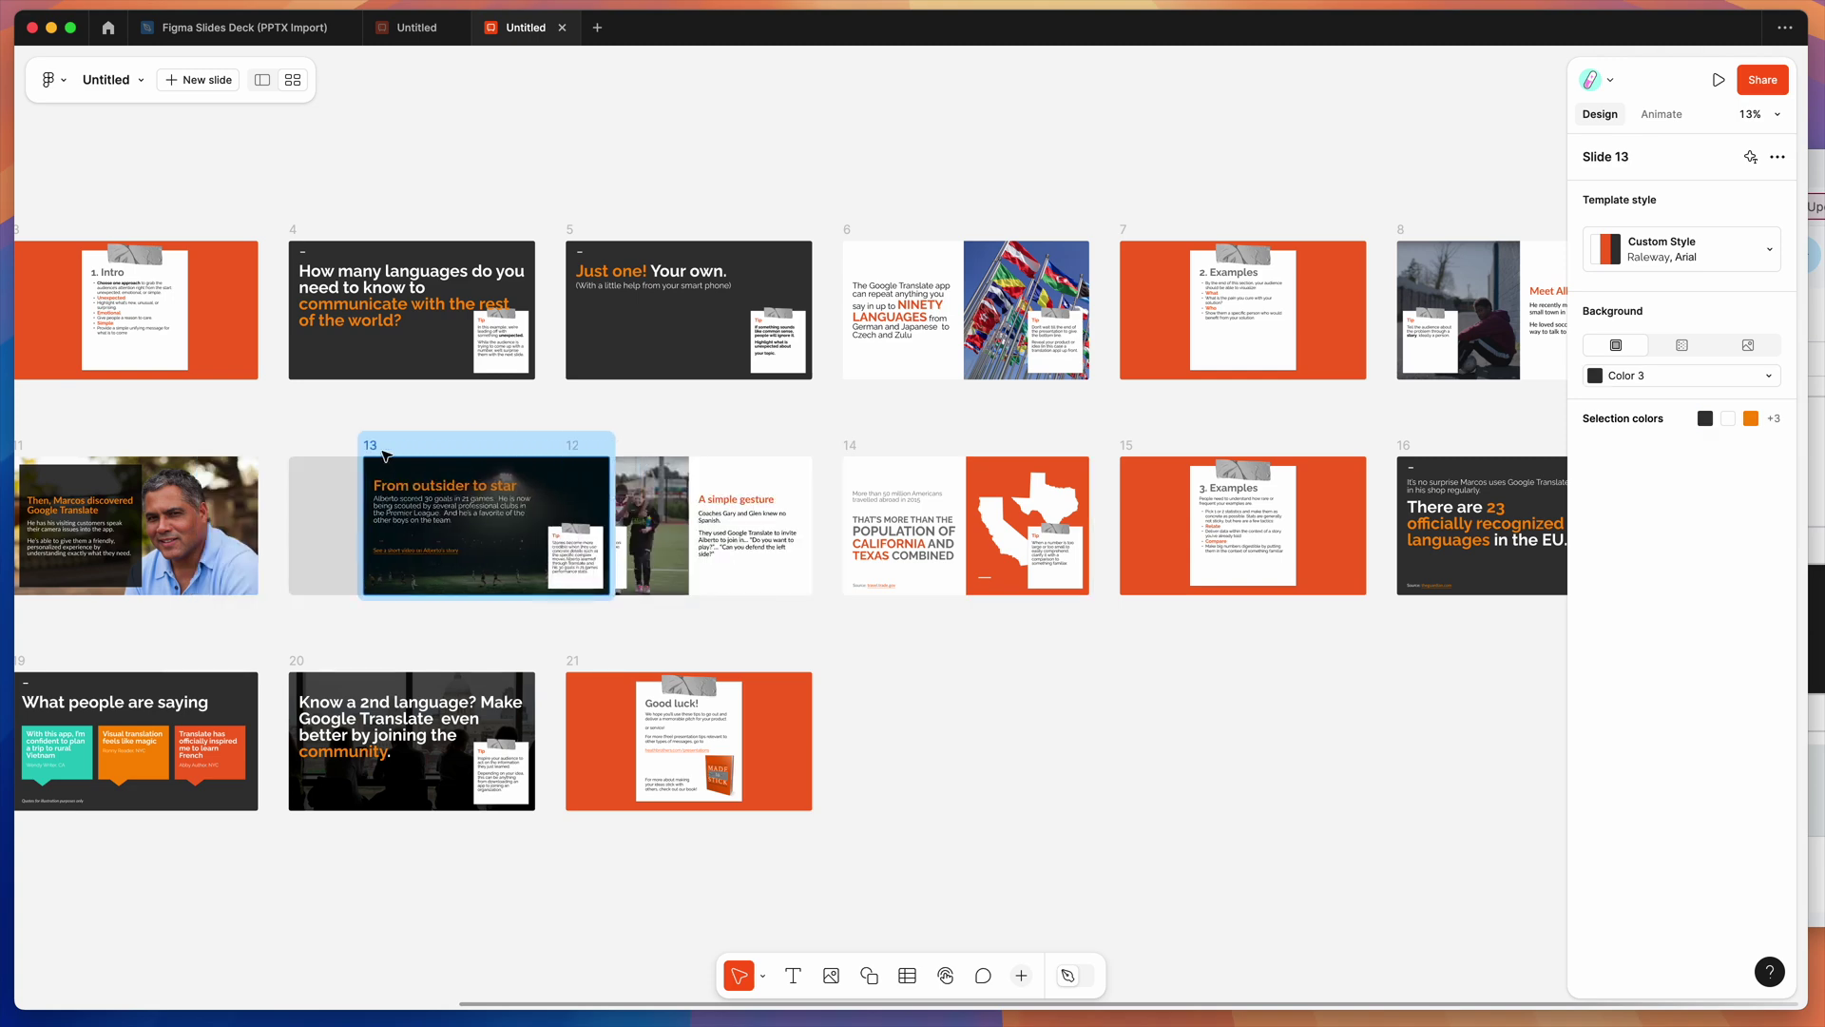
pyautogui.hscroll(-3, 383, 454)
# Select text in the heading and paragraph block on slide 11 to check that it is editable
pyautogui.scroll(5, 364, 480)
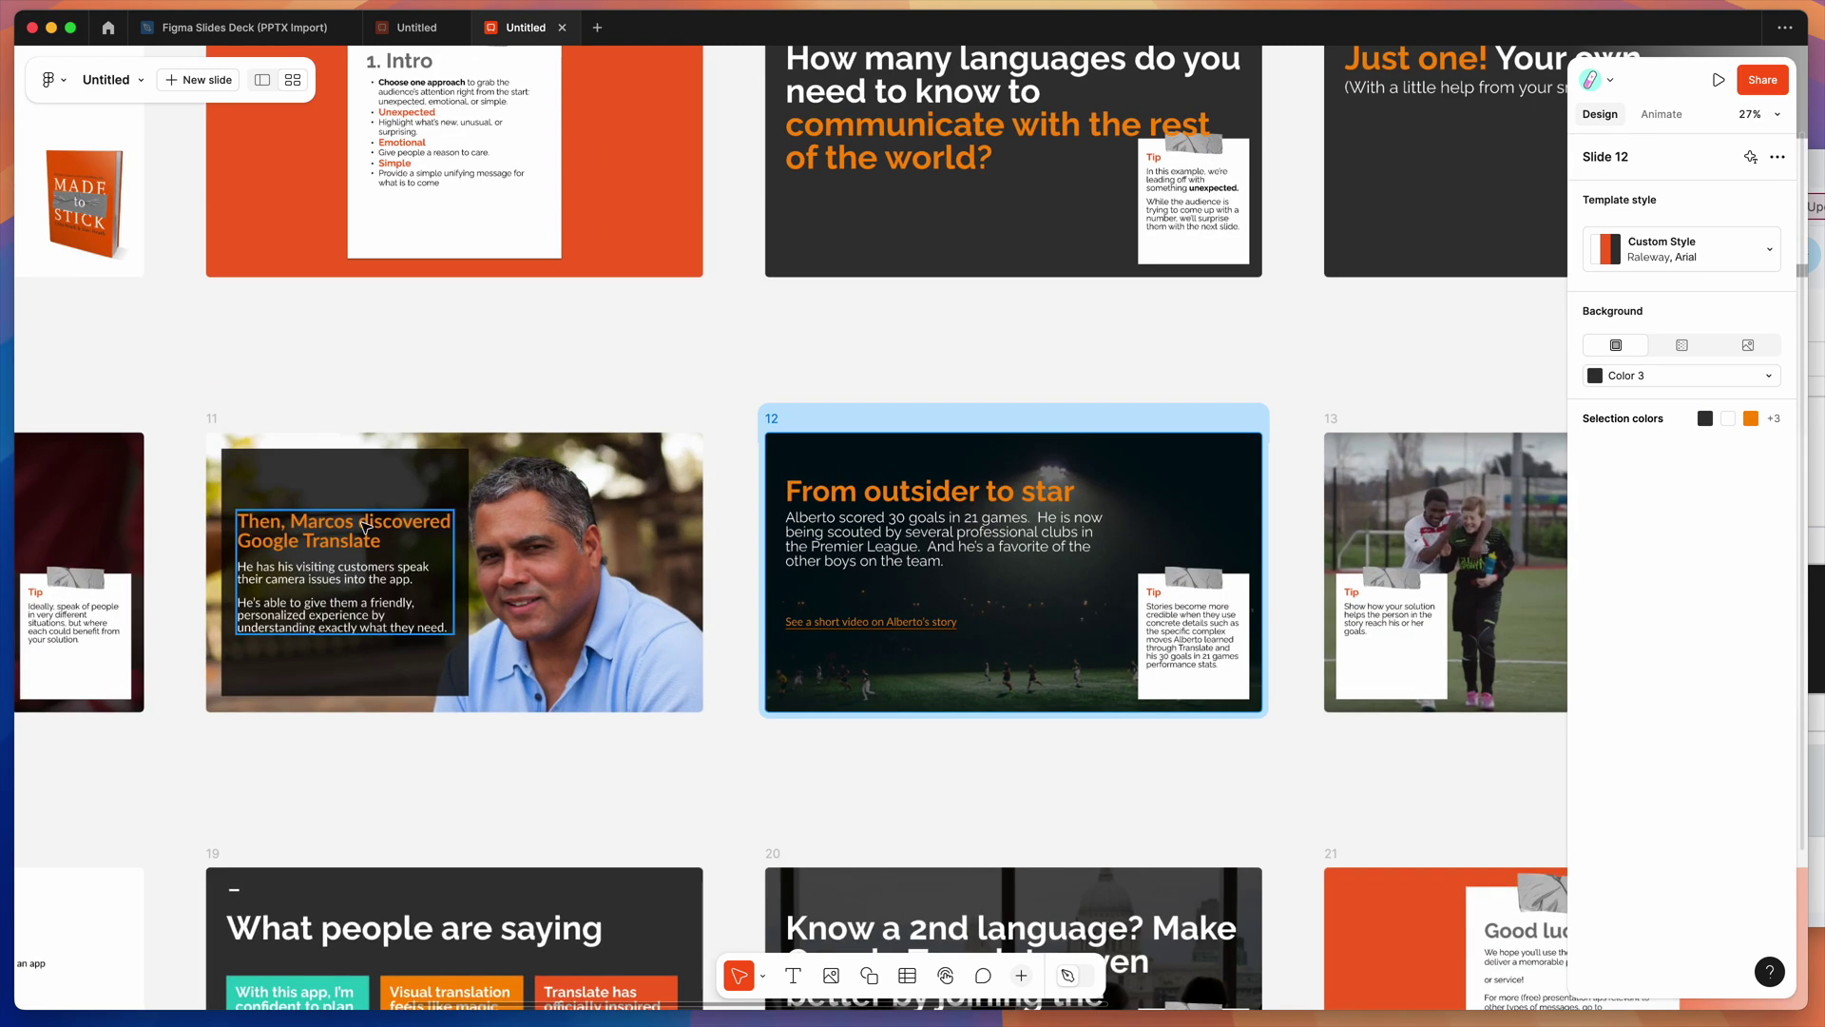
pyautogui.click(326, 522)
pyautogui.moveTo(395, 568); pyautogui.dragTo(175, 526)
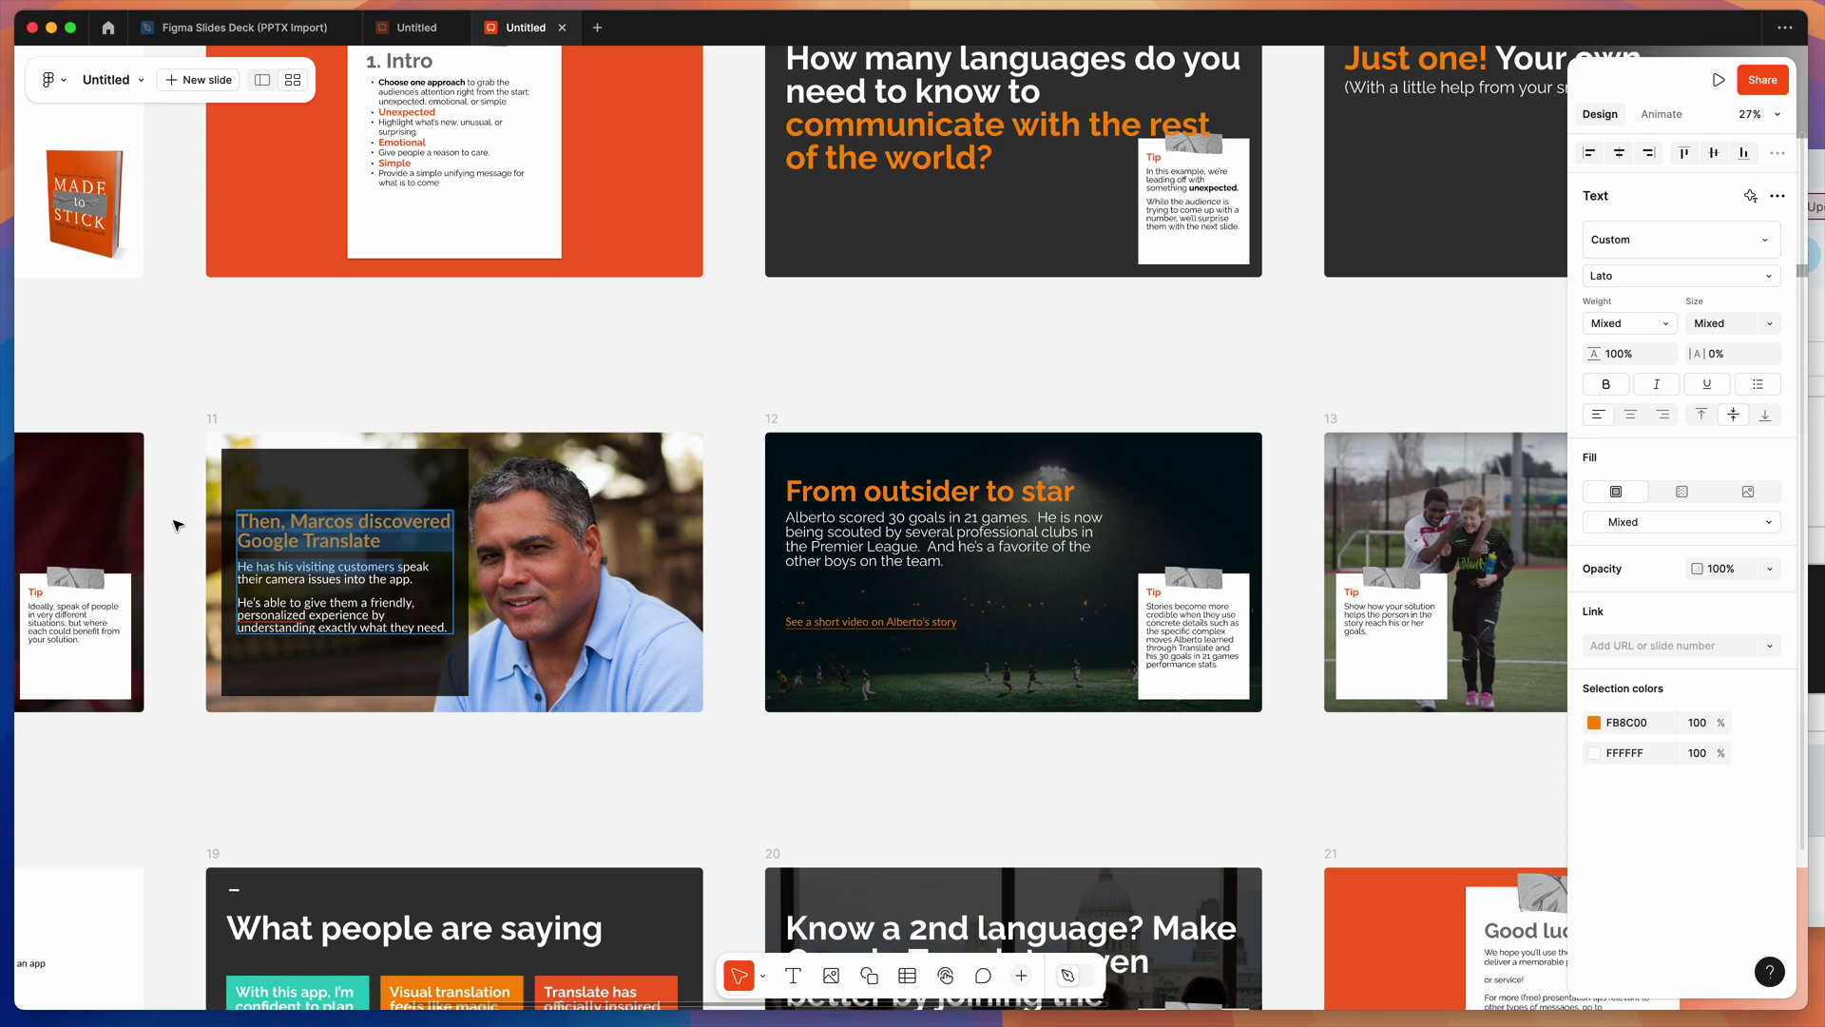
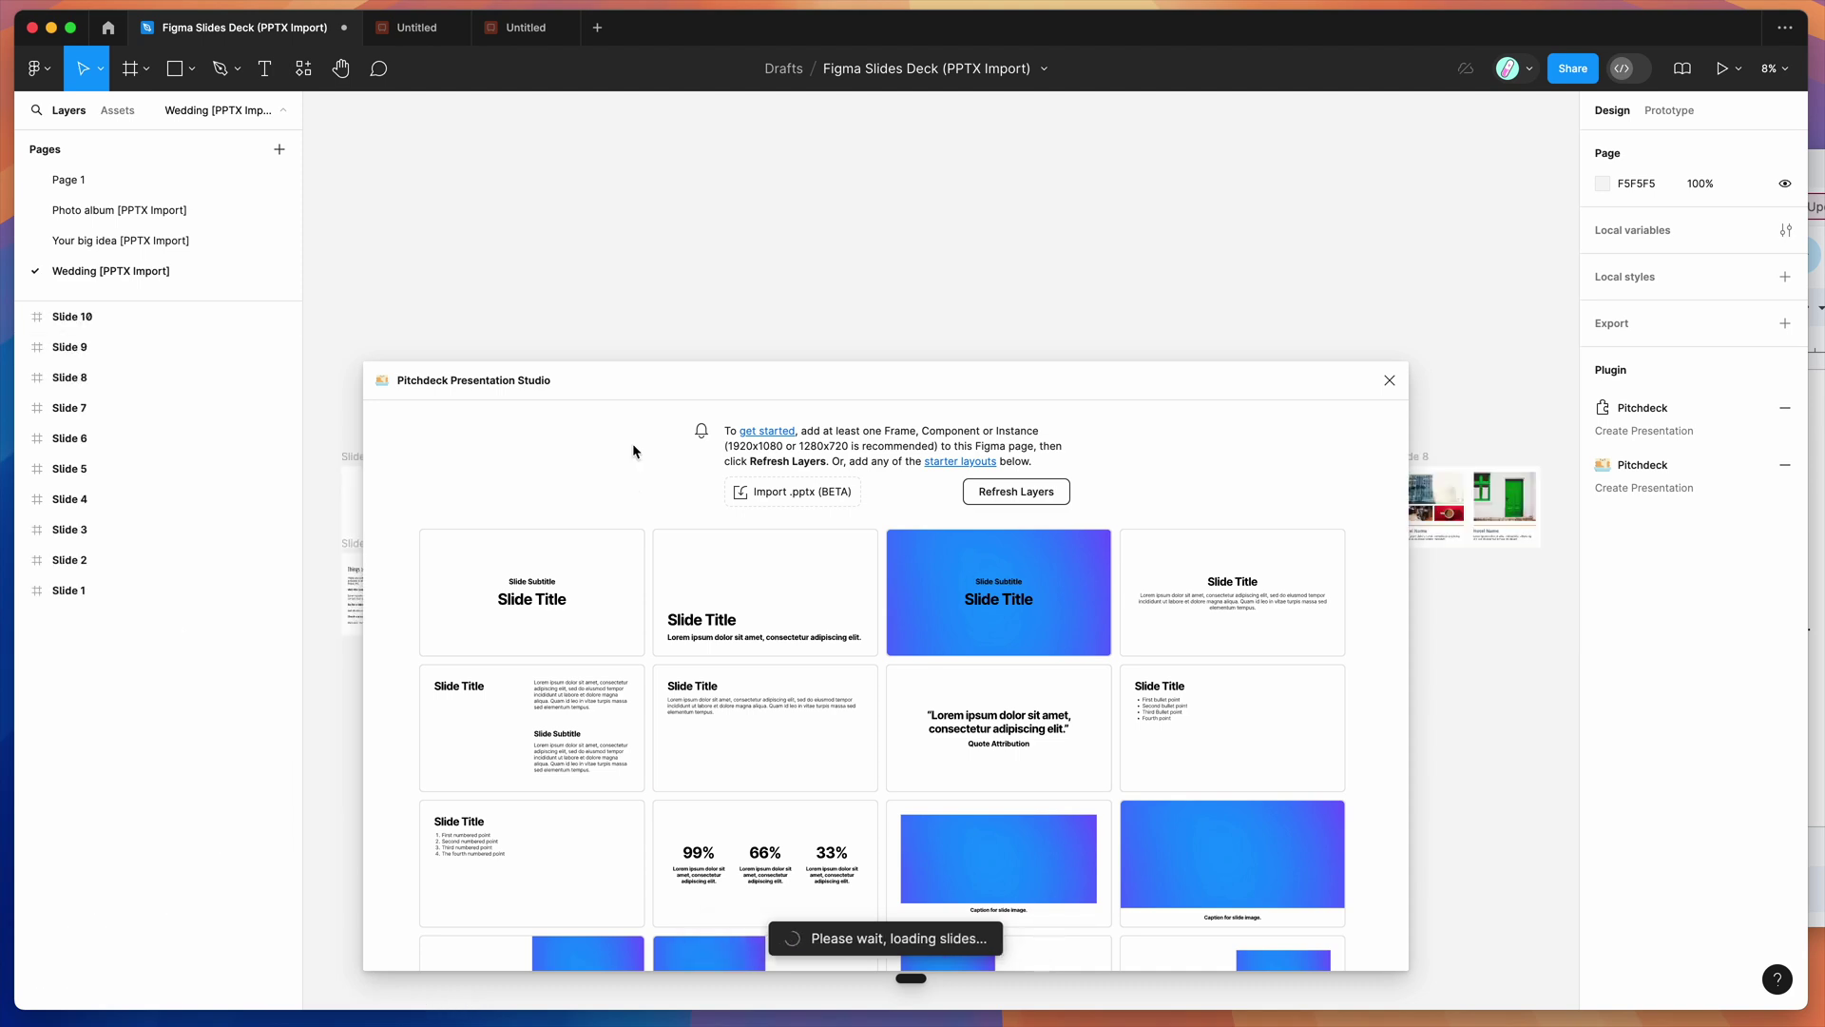
# Look over the imported Wedding slides and select the couple's heading on slide 1
pyautogui.scroll(5, 637, 315)
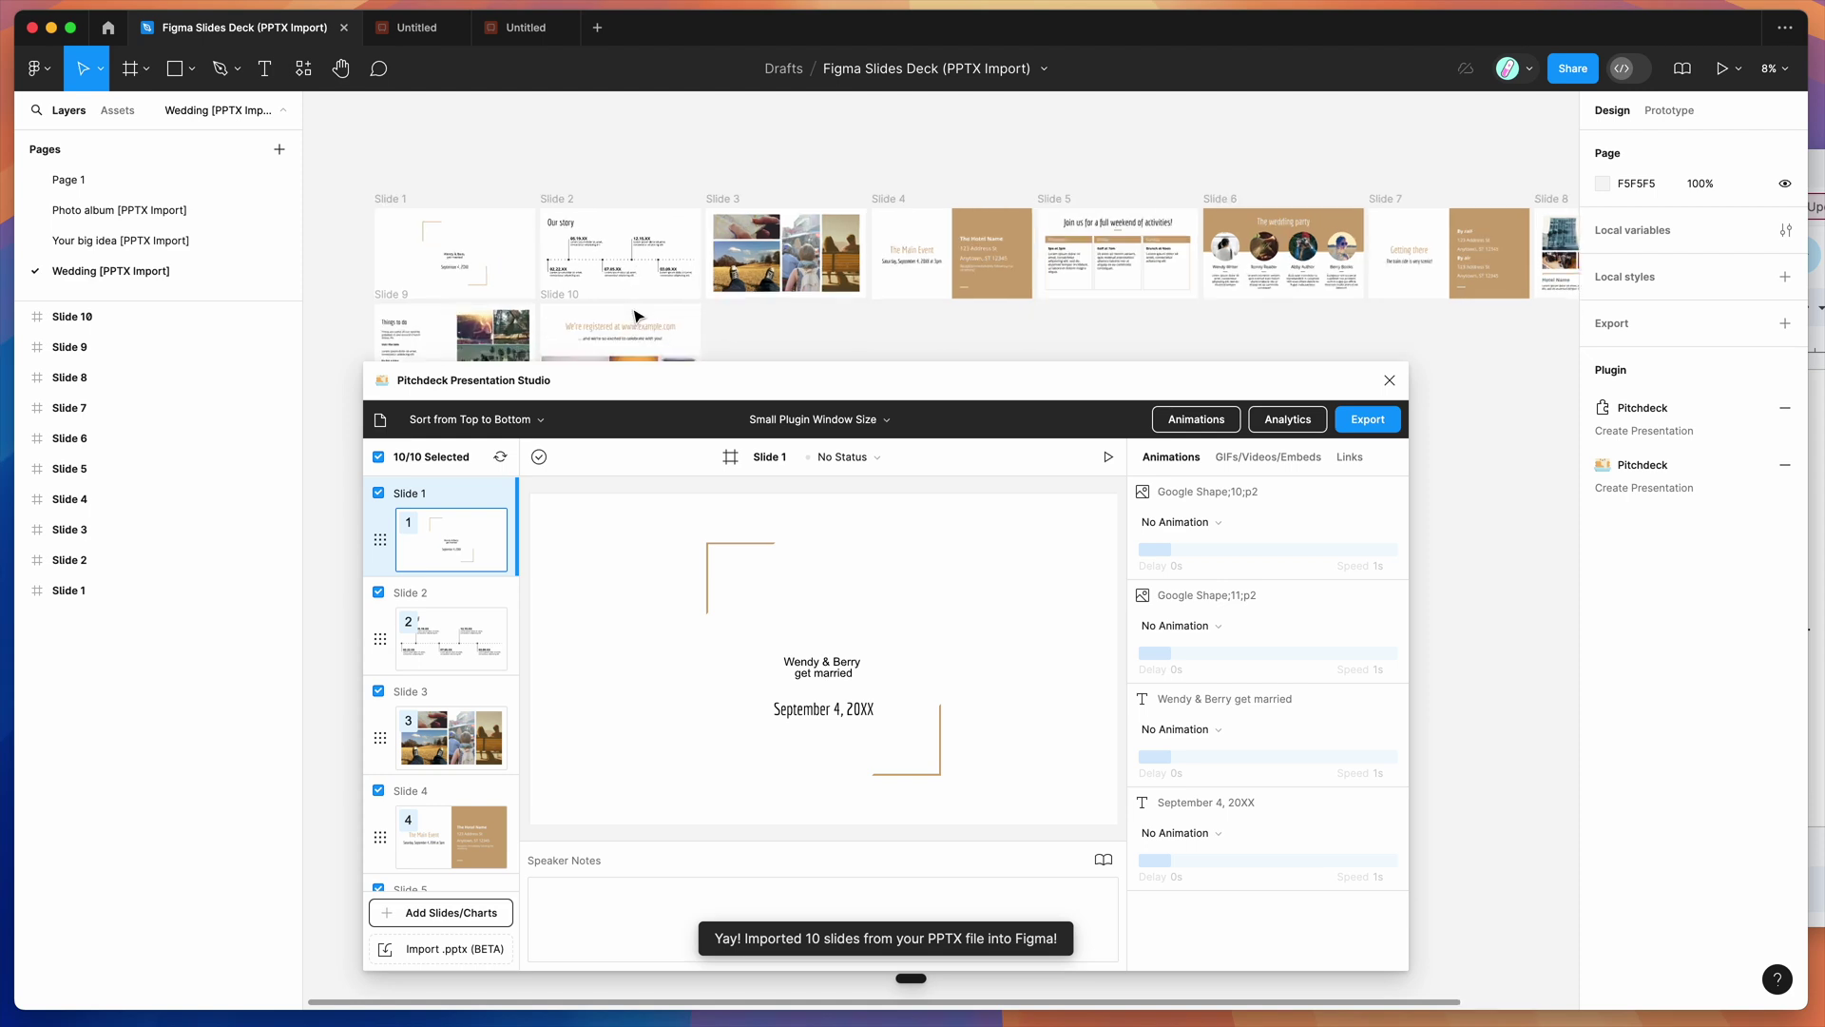
pyautogui.hscroll(-2, 637, 315)
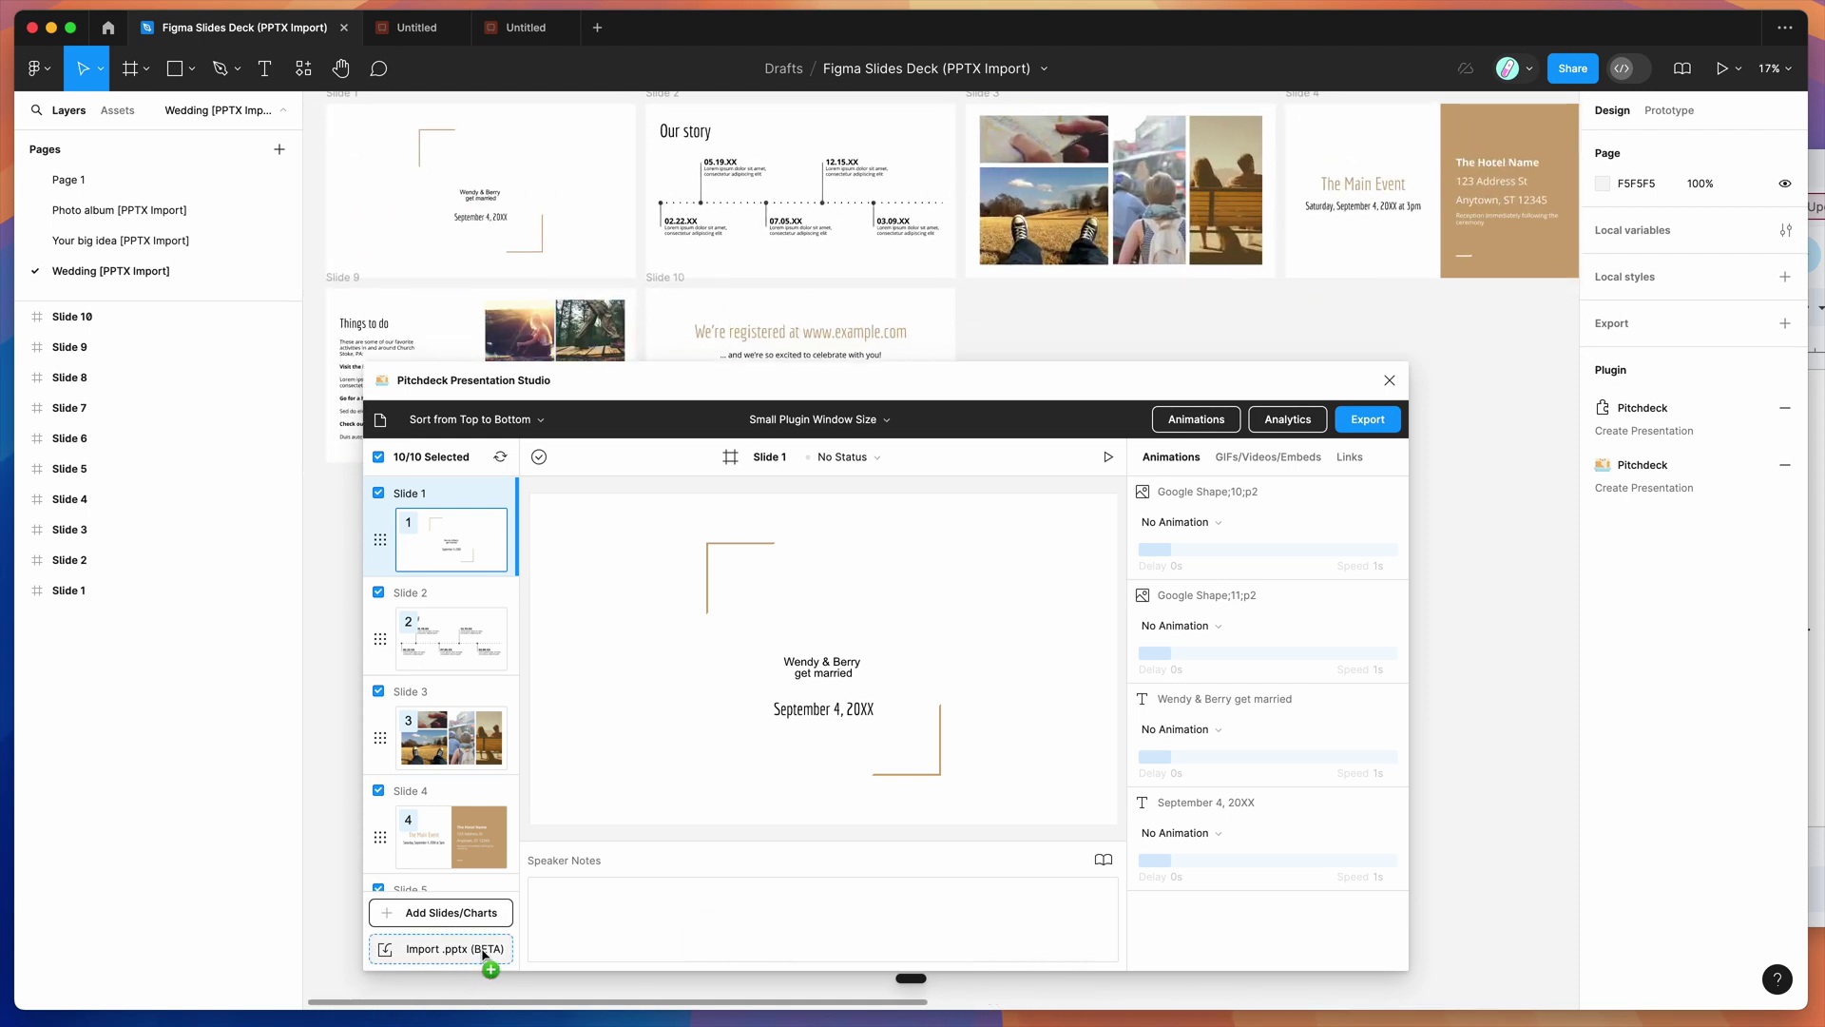
pyautogui.scroll(3, 561, 339)
pyautogui.scroll(5, 539, 187)
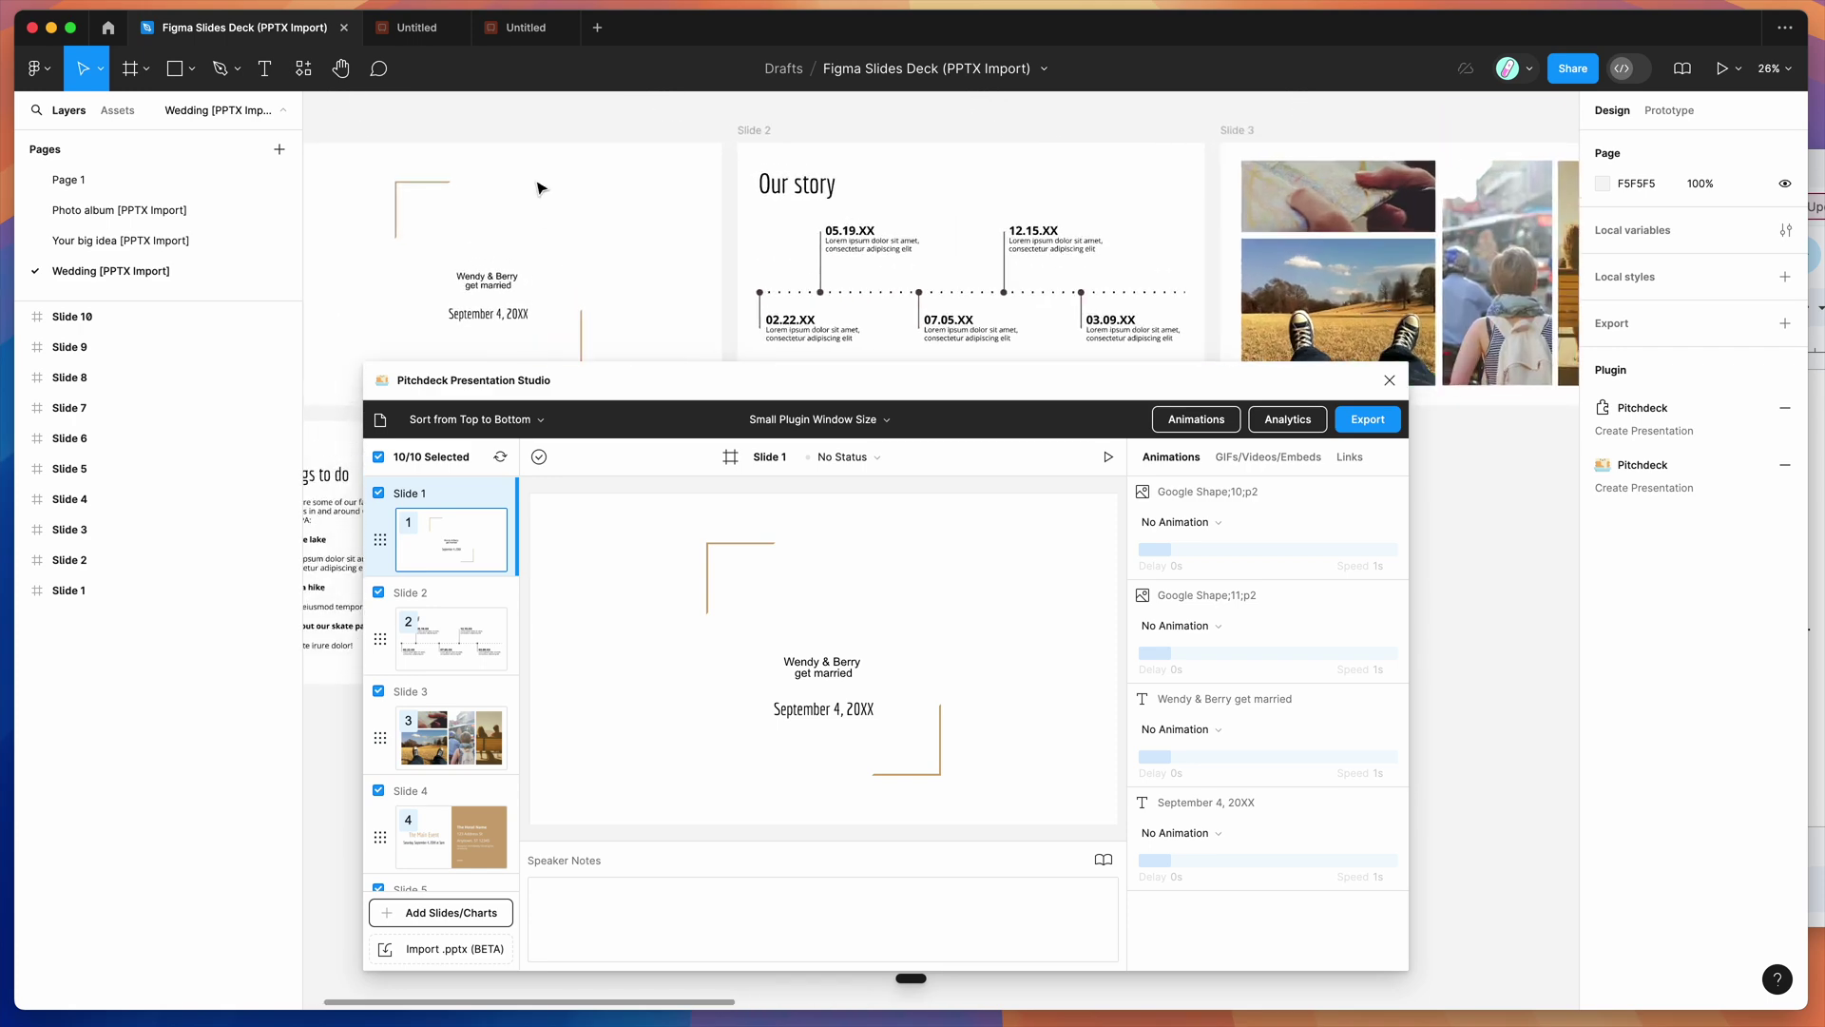
pyautogui.click(627, 225)
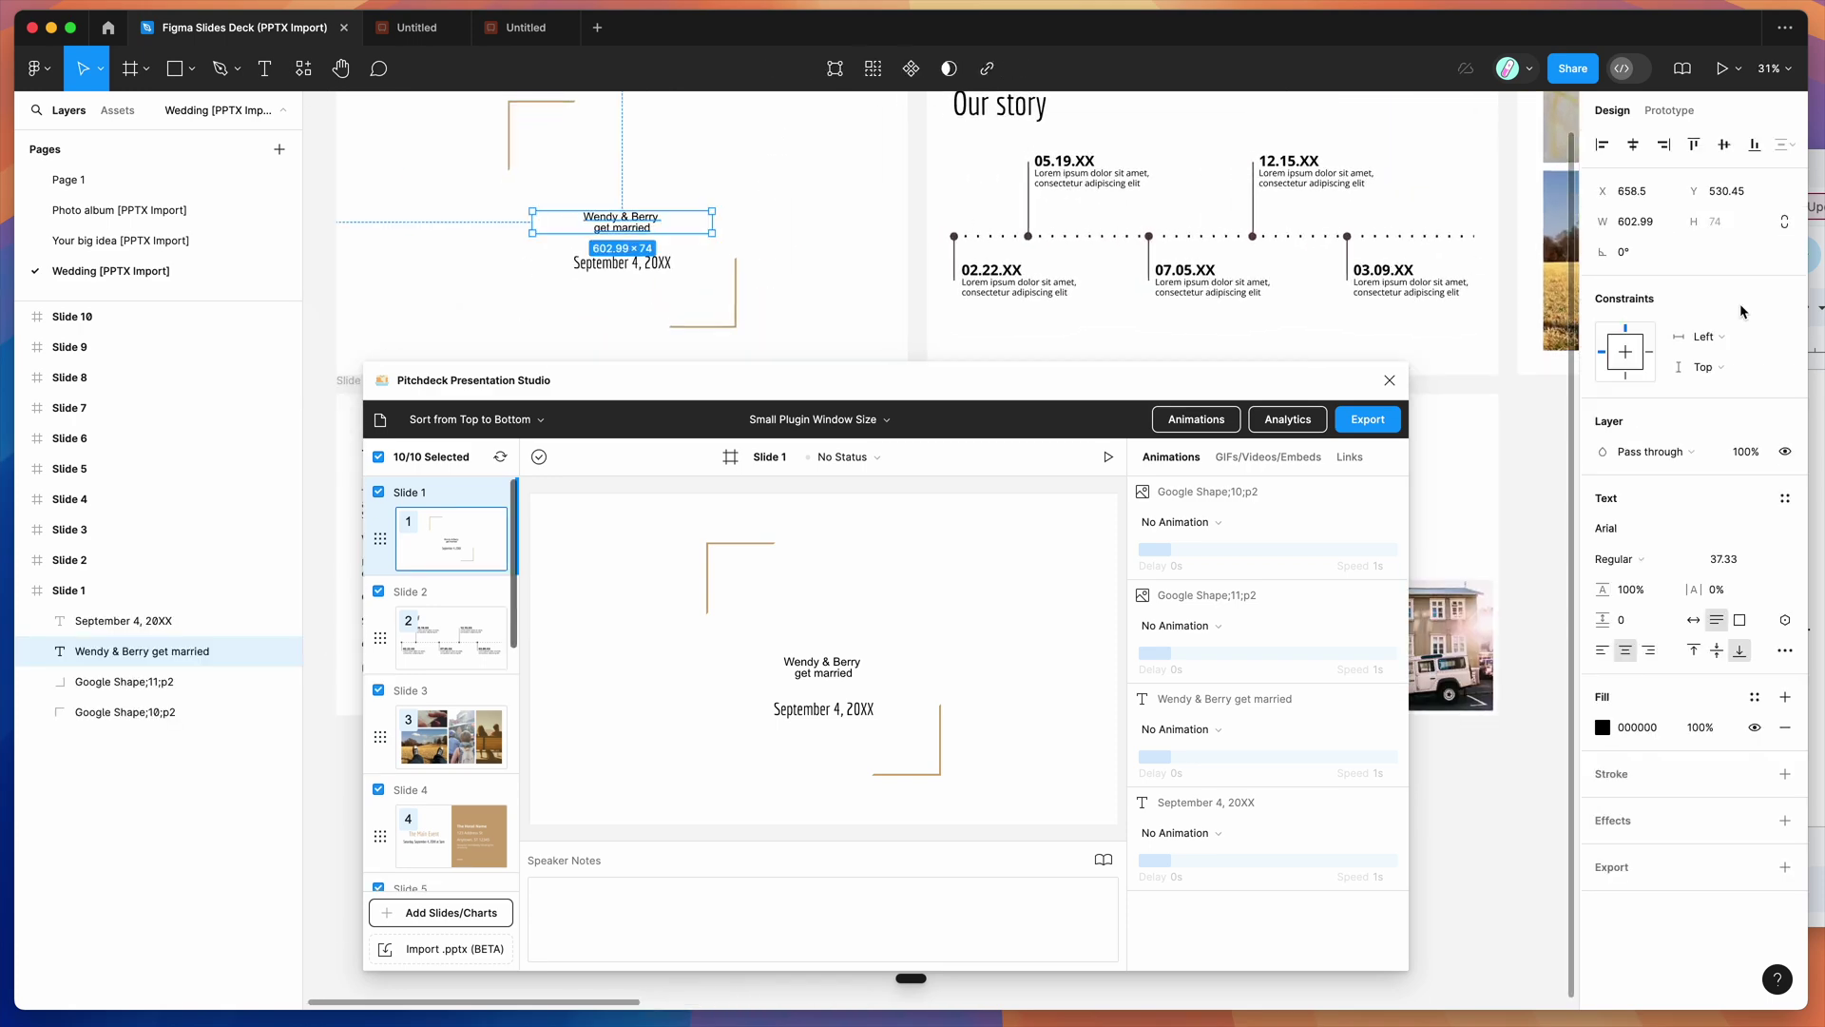
# Switch to the Wedding presentation in Google Slides and select slide 1's heading text to check its font and size
pyautogui.press('super+Tab')
pyautogui.click(855, 417)
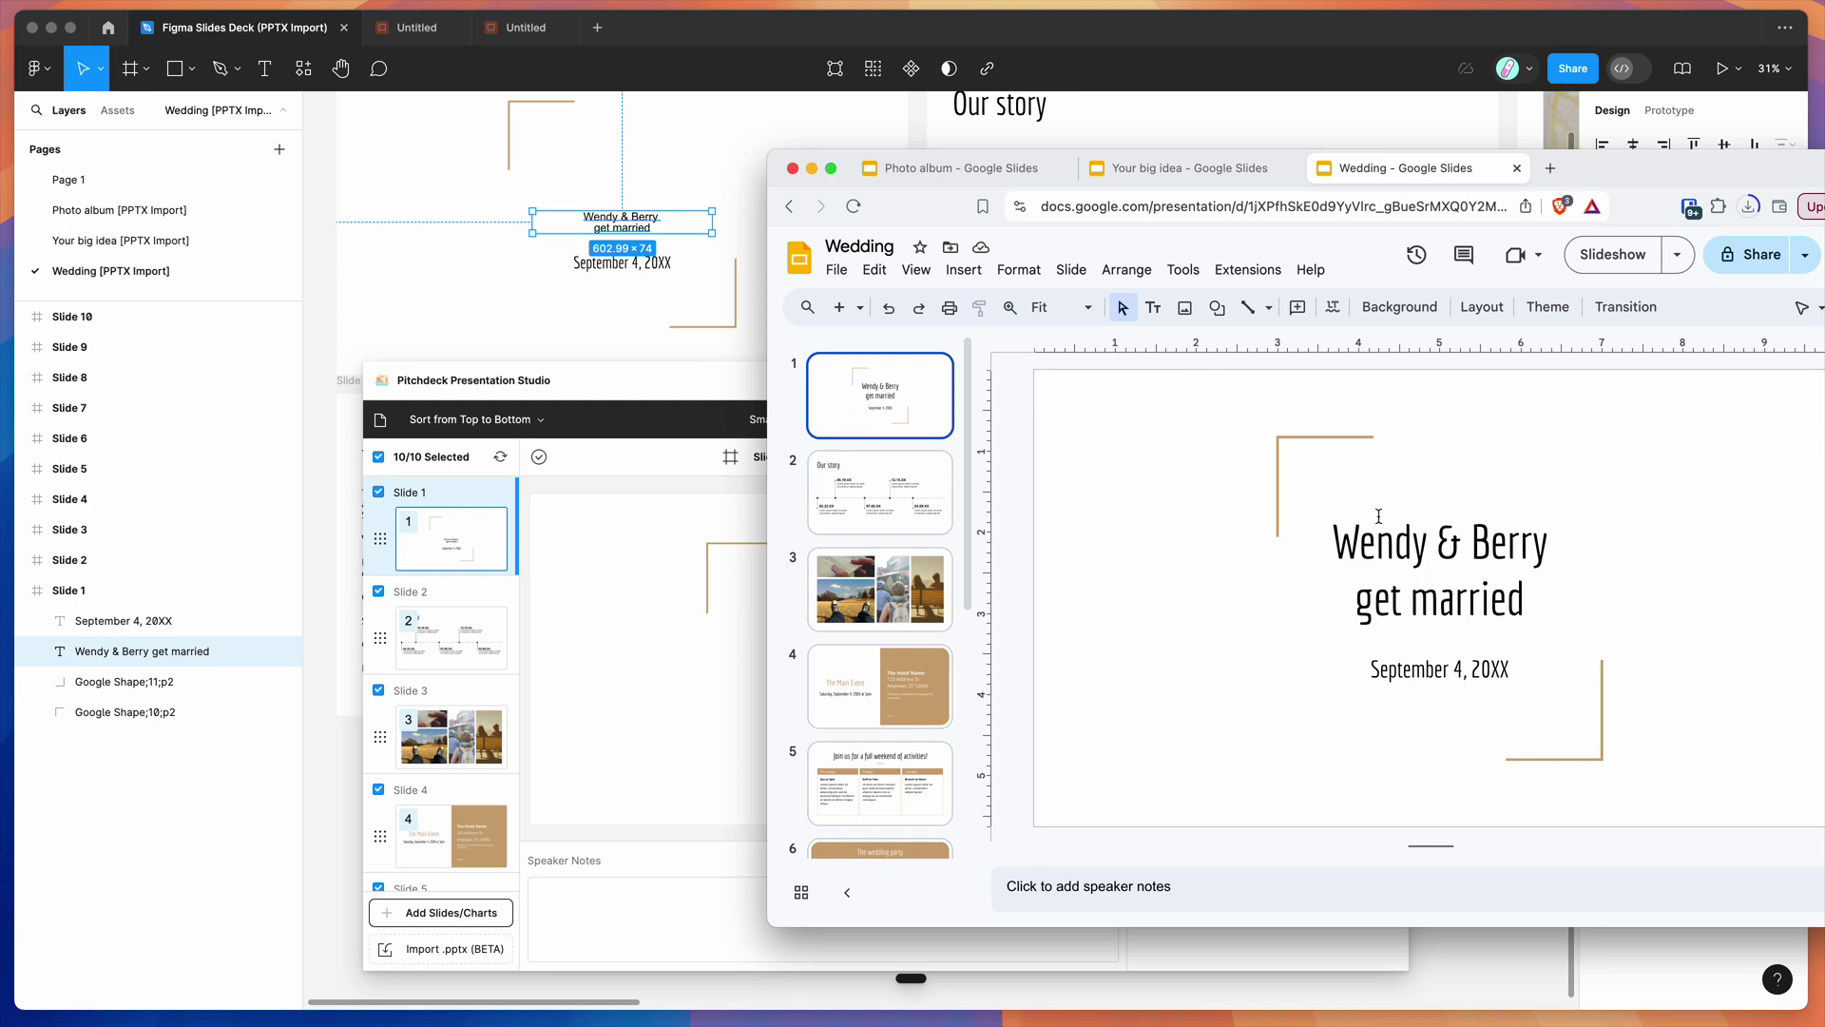
pyautogui.click(1428, 559)
pyautogui.click(1347, 544)
pyautogui.press('super+a')
pyautogui.click(1321, 535)
pyautogui.press('super+a')
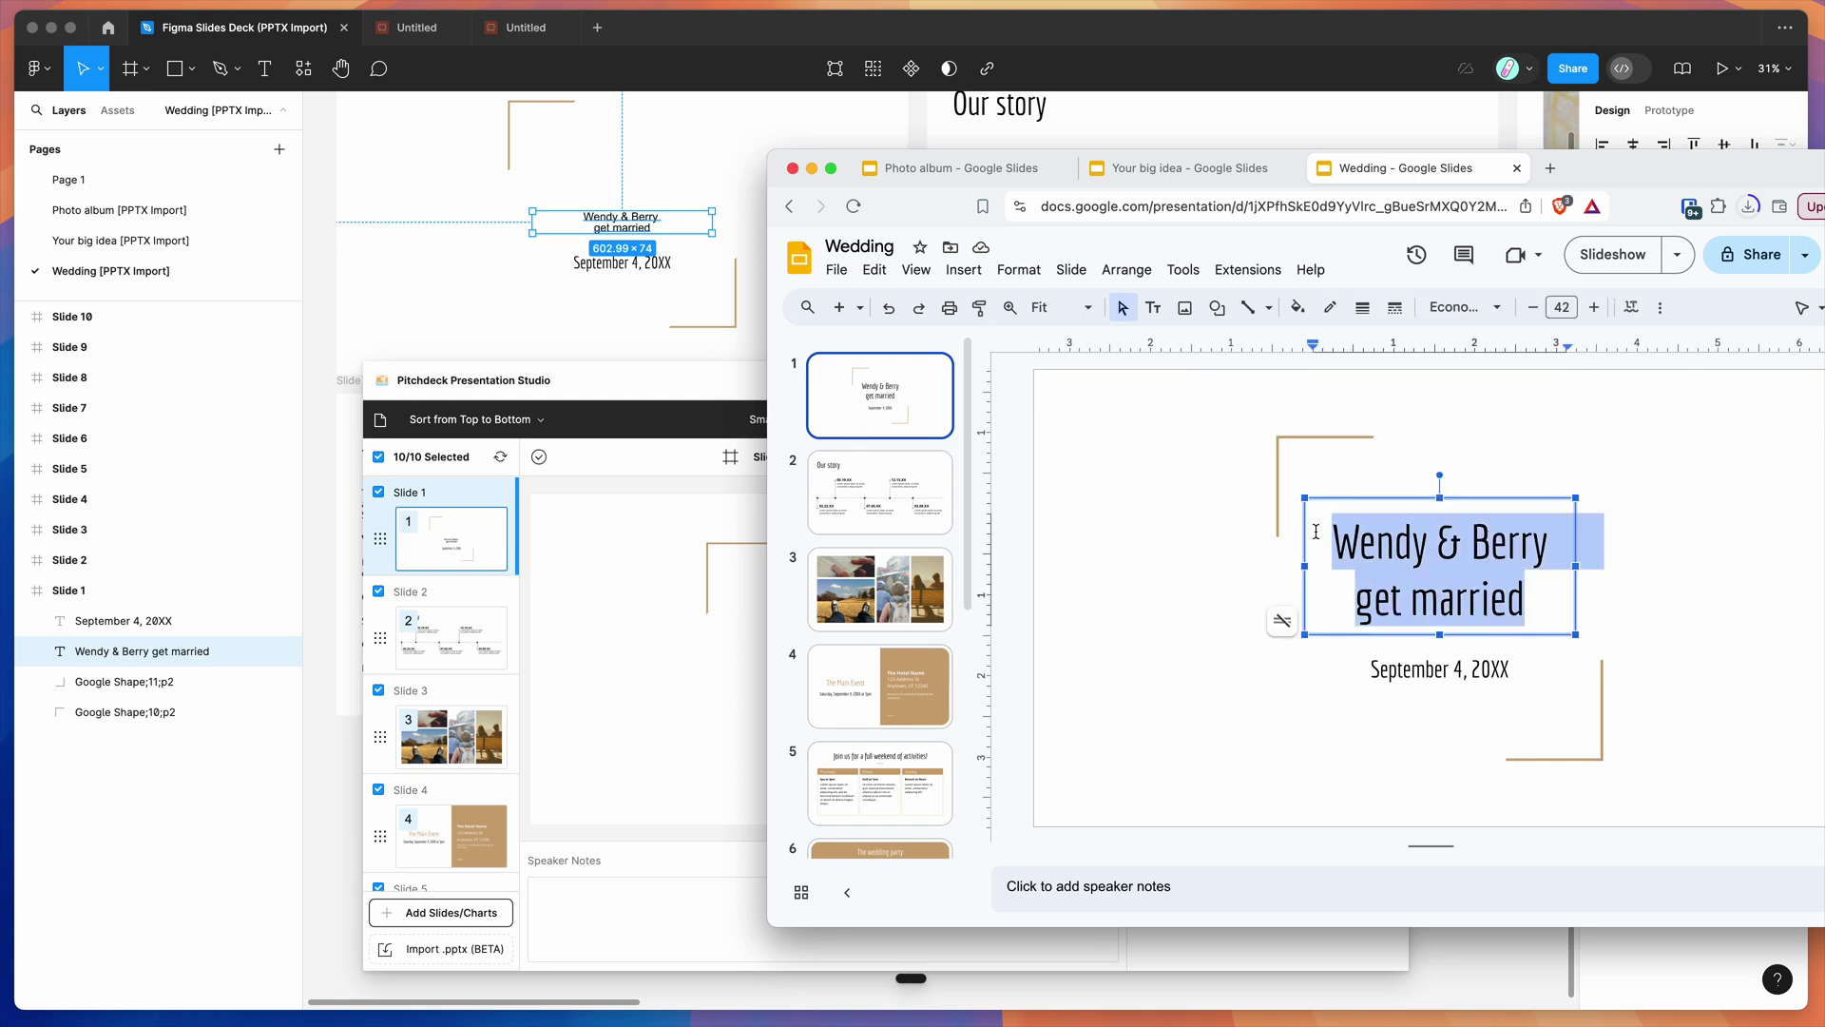
# Switch back to the Figma design file and set the font size of slide 1's heading to 77.33
pyautogui.press('super+Tab')
pyautogui.doubleClick(650, 228)
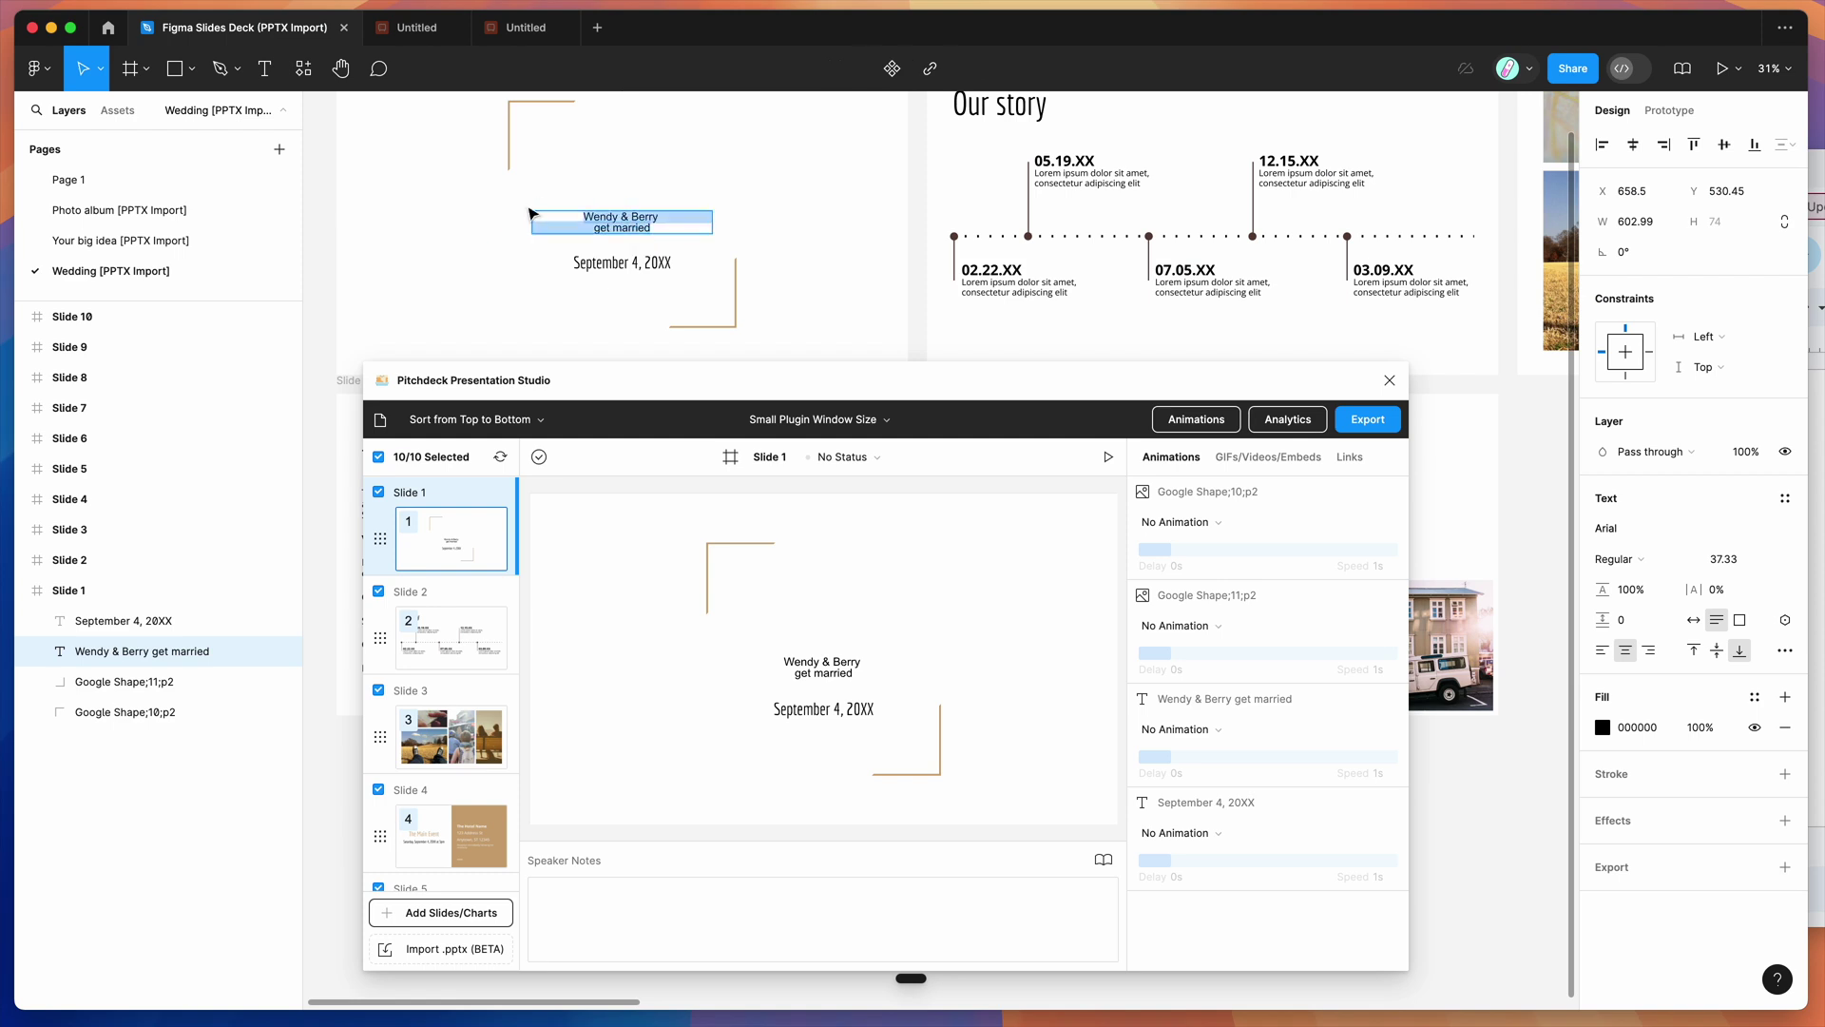
pyautogui.click(1607, 528)
pyautogui.click(1619, 568)
pyautogui.click(1650, 568)
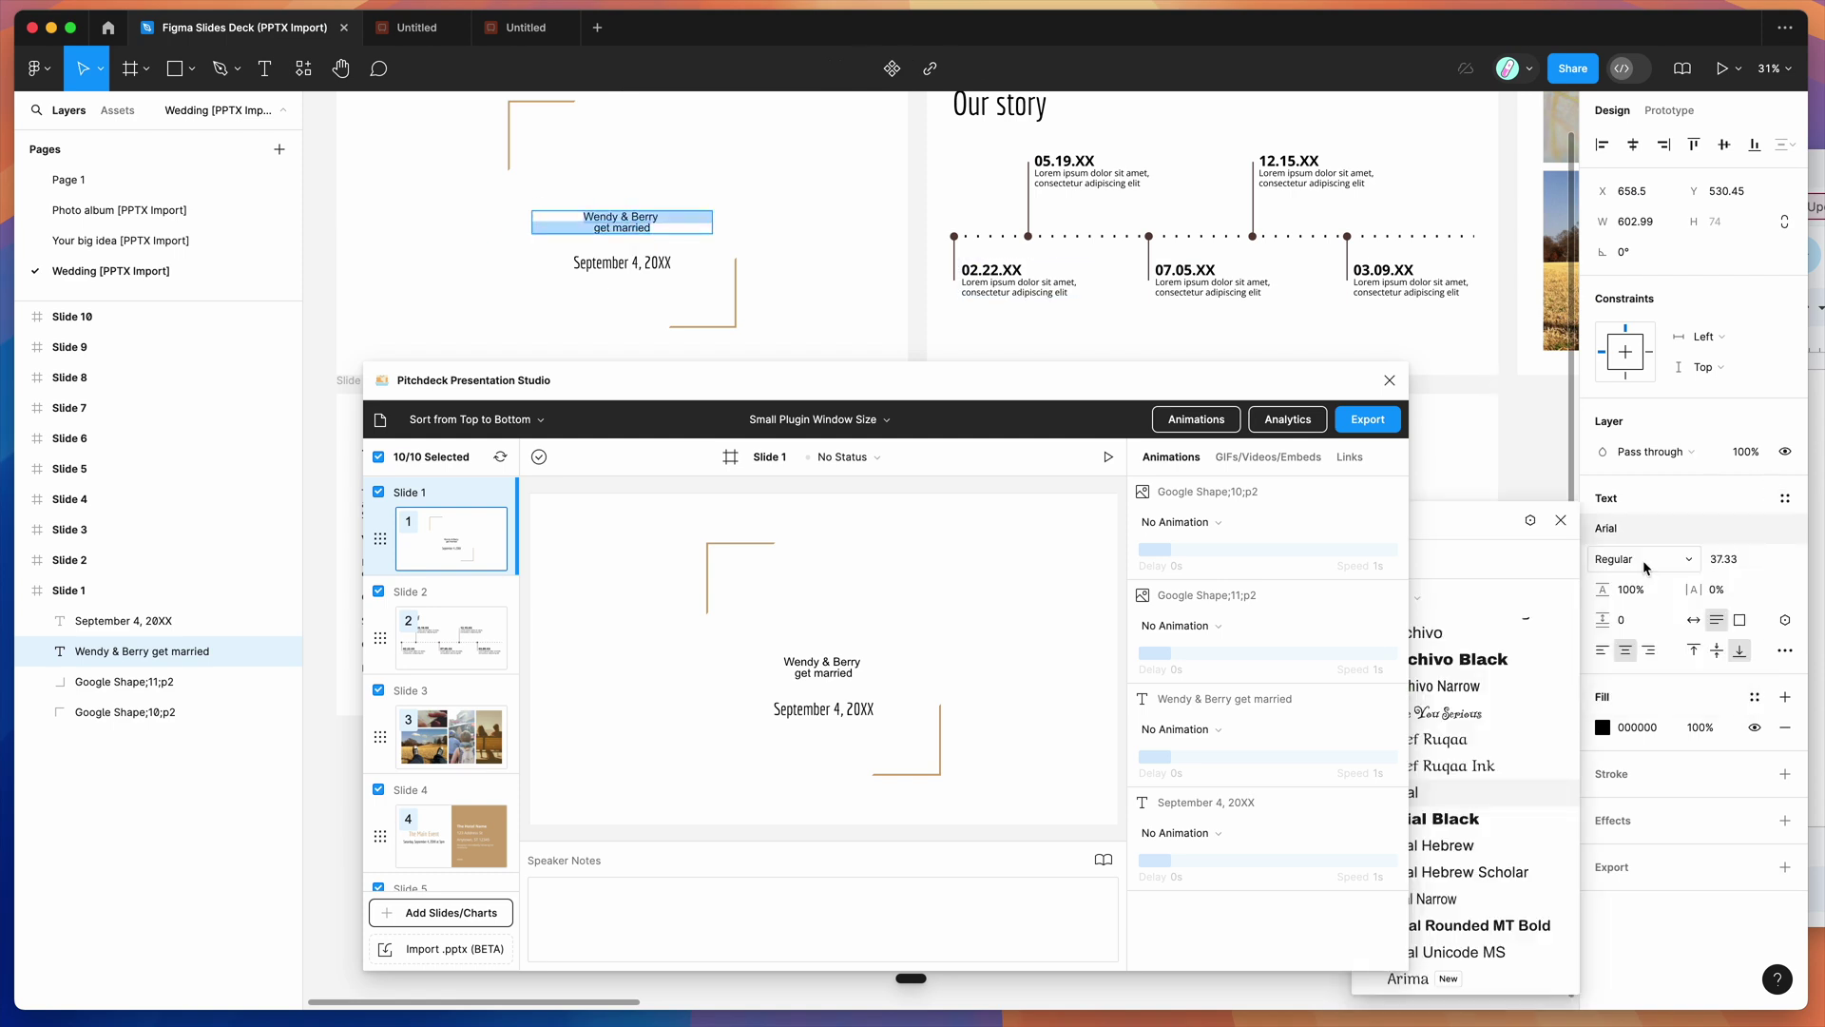
pyautogui.click(1729, 563)
pyautogui.hotkey('shift', 'Up')
pyautogui.hotkey('shift', 'Up')
pyautogui.hotkey('shift', 'Up')
pyautogui.hotkey('shift', 'Up')
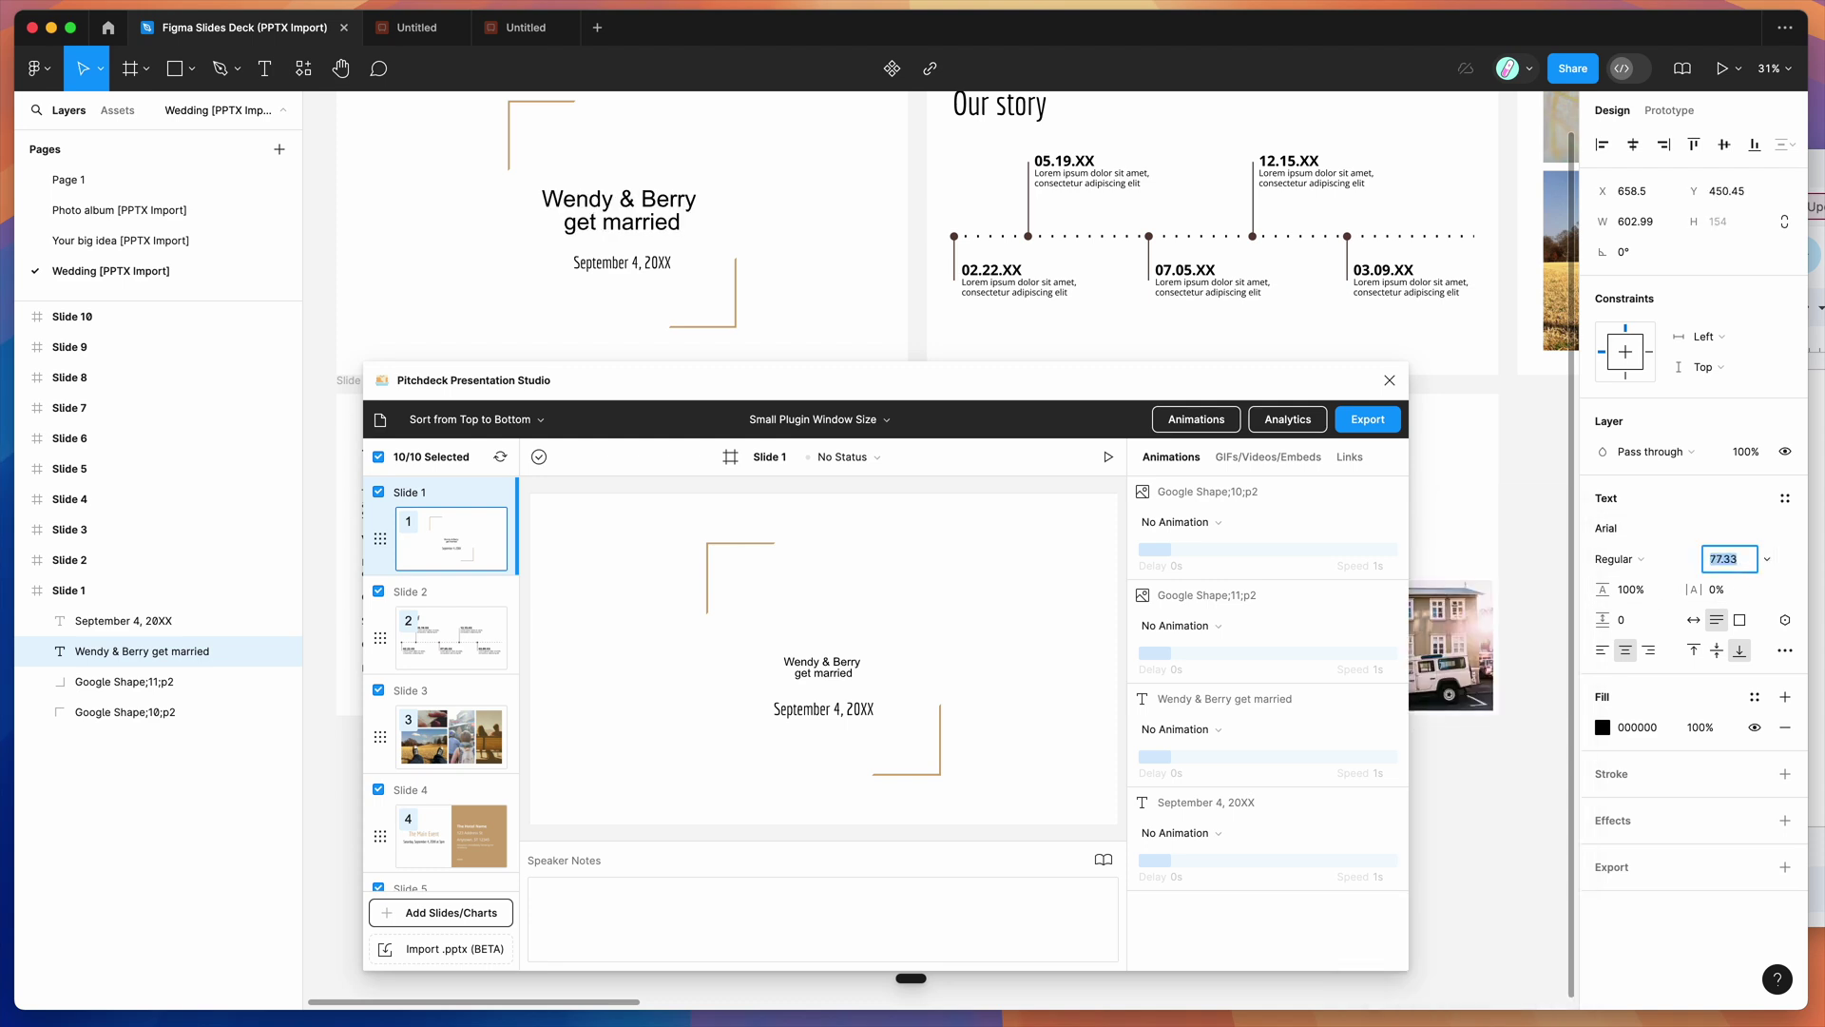
pyautogui.doubleClick(614, 209)
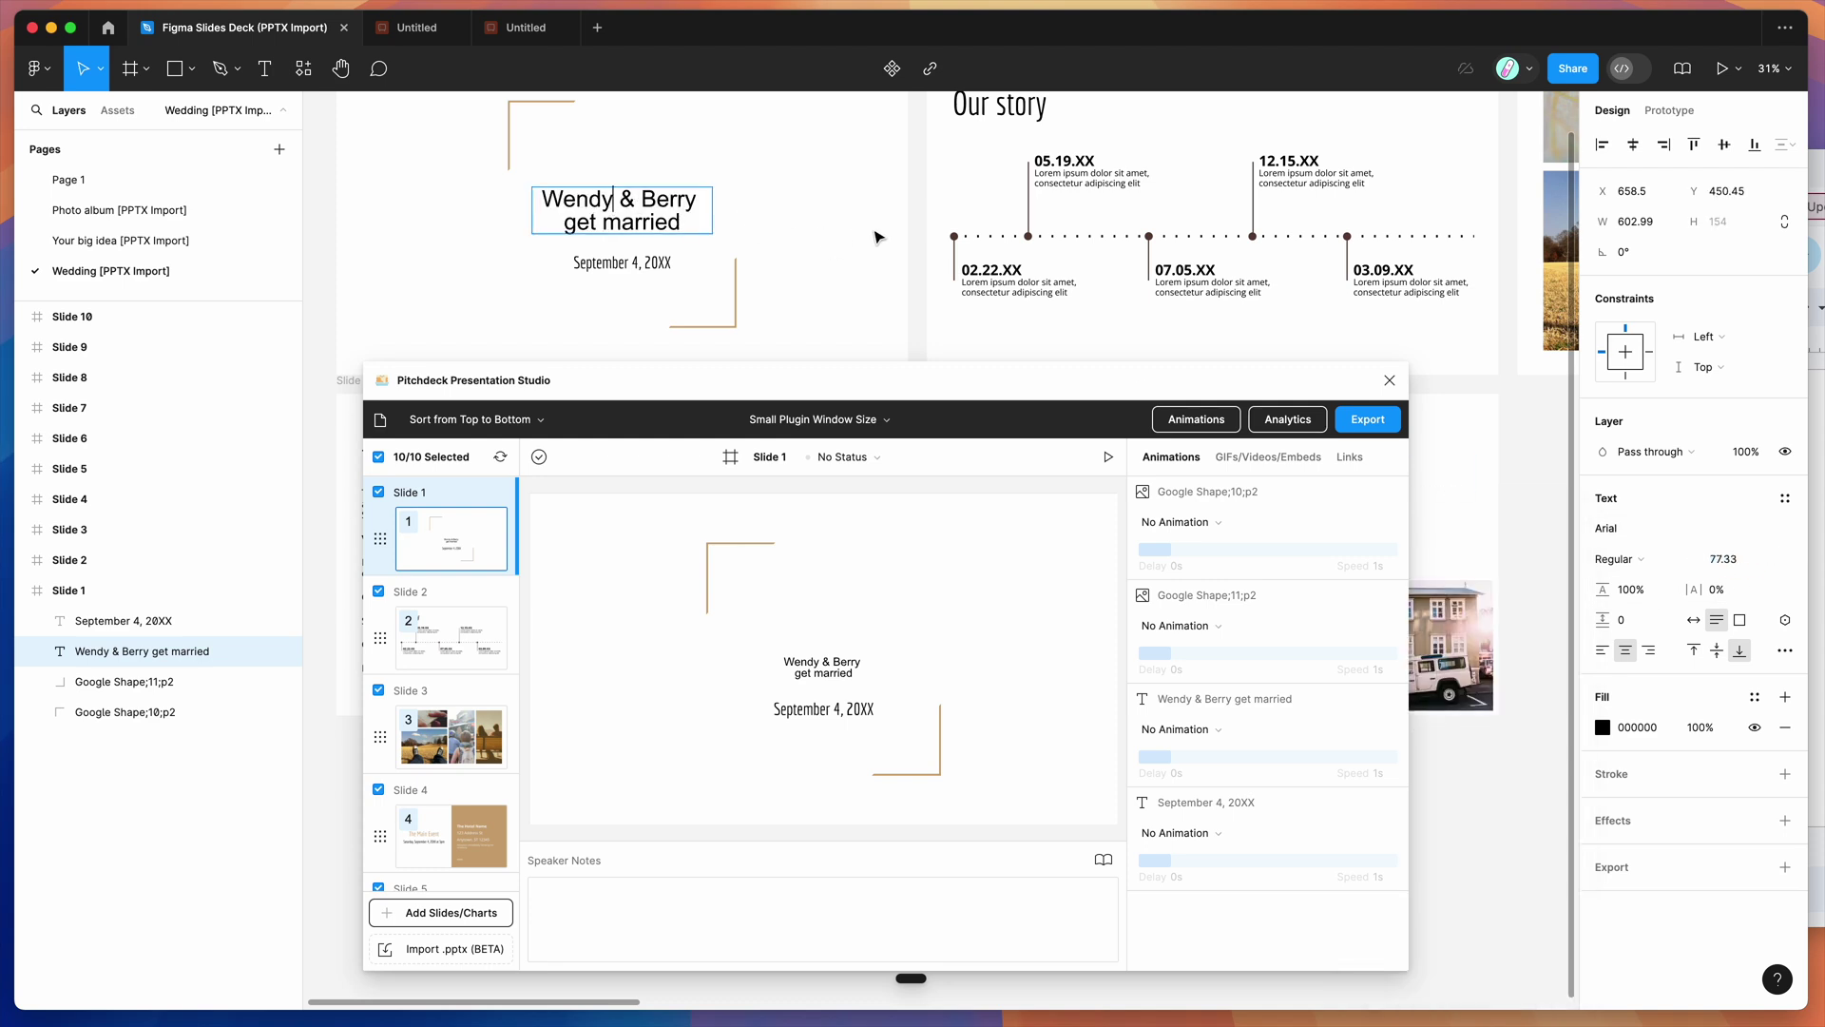
pyautogui.press('Escape')
# Examine the other imported Wedding slides, including the date line on slide 4
pyautogui.hscroll(3, 916, 237)
pyautogui.hscroll(5, 915, 236)
pyautogui.hscroll(-3, 916, 237)
pyautogui.hscroll(-2, 916, 237)
pyautogui.scroll(-3, 916, 236)
pyautogui.hscroll(6, 916, 237)
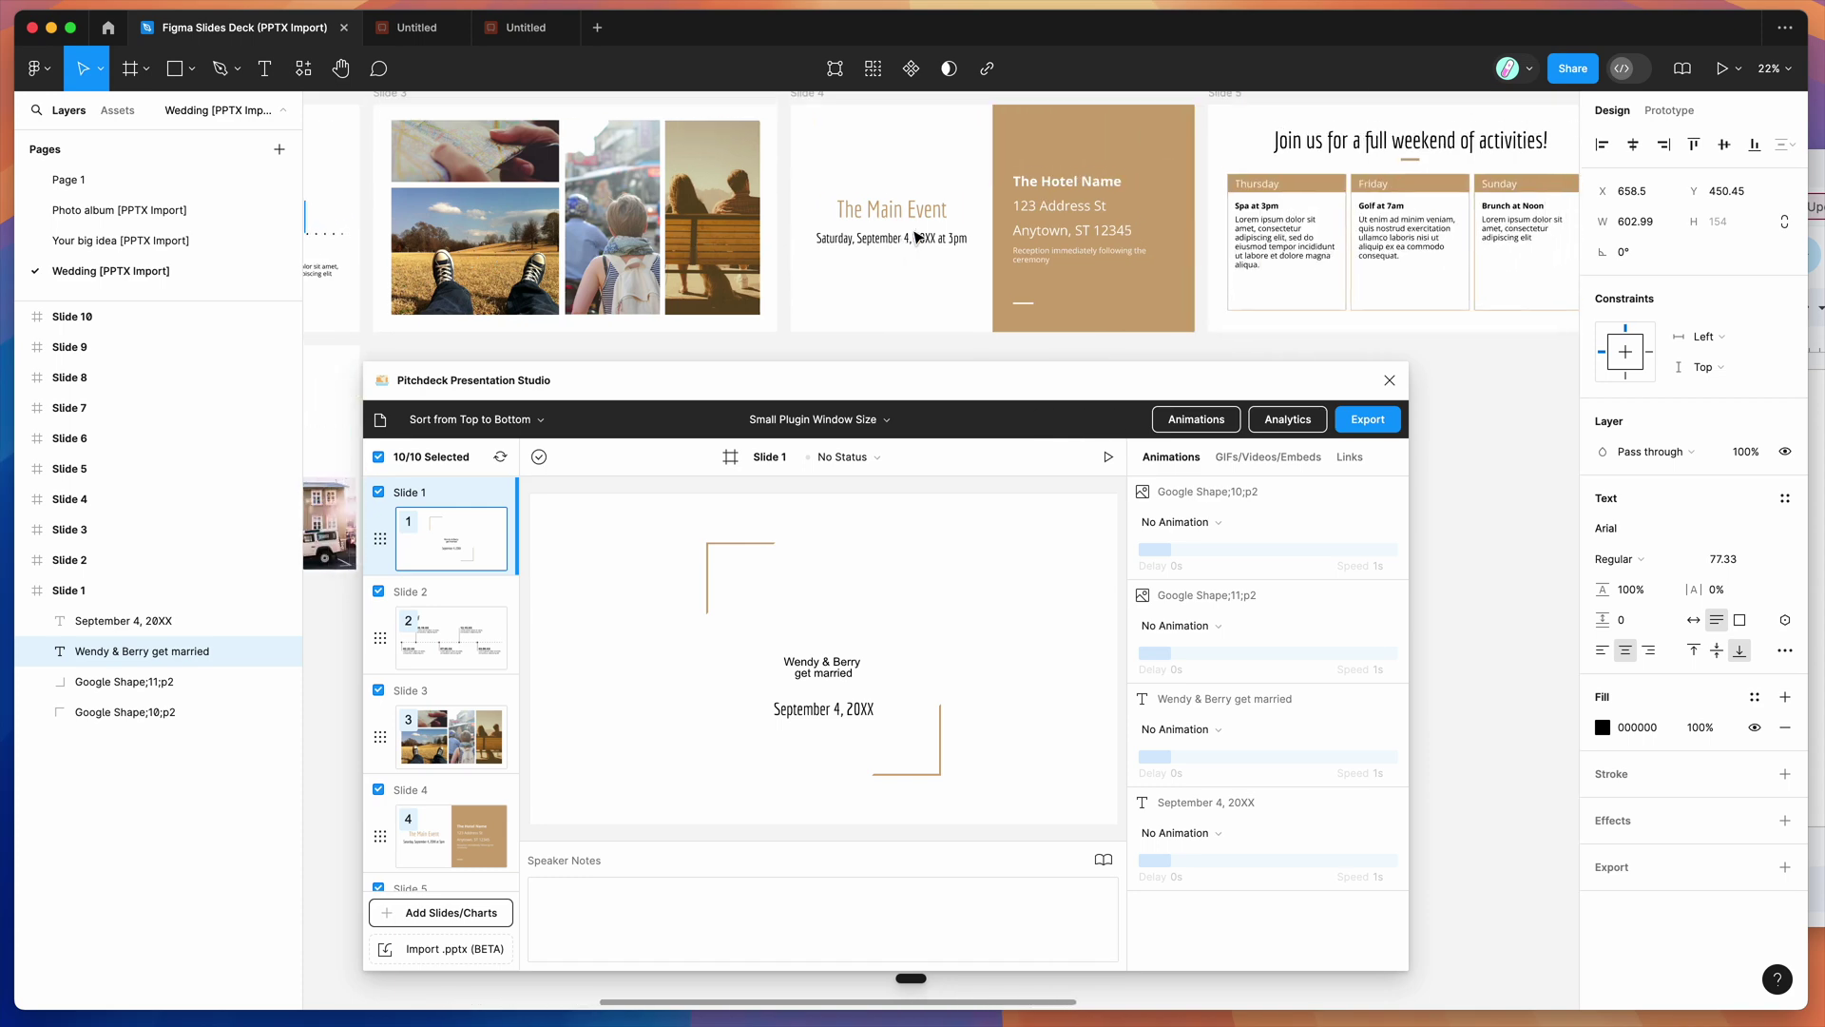
pyautogui.click(916, 236)
pyautogui.hscroll(-5, 1250, 245)
pyautogui.scroll(-2, 1250, 245)
pyautogui.hscroll(-4, 1250, 245)
# Select all the slides on the Wedding [PPTX Import] page and copy them
pyautogui.click(472, 273)
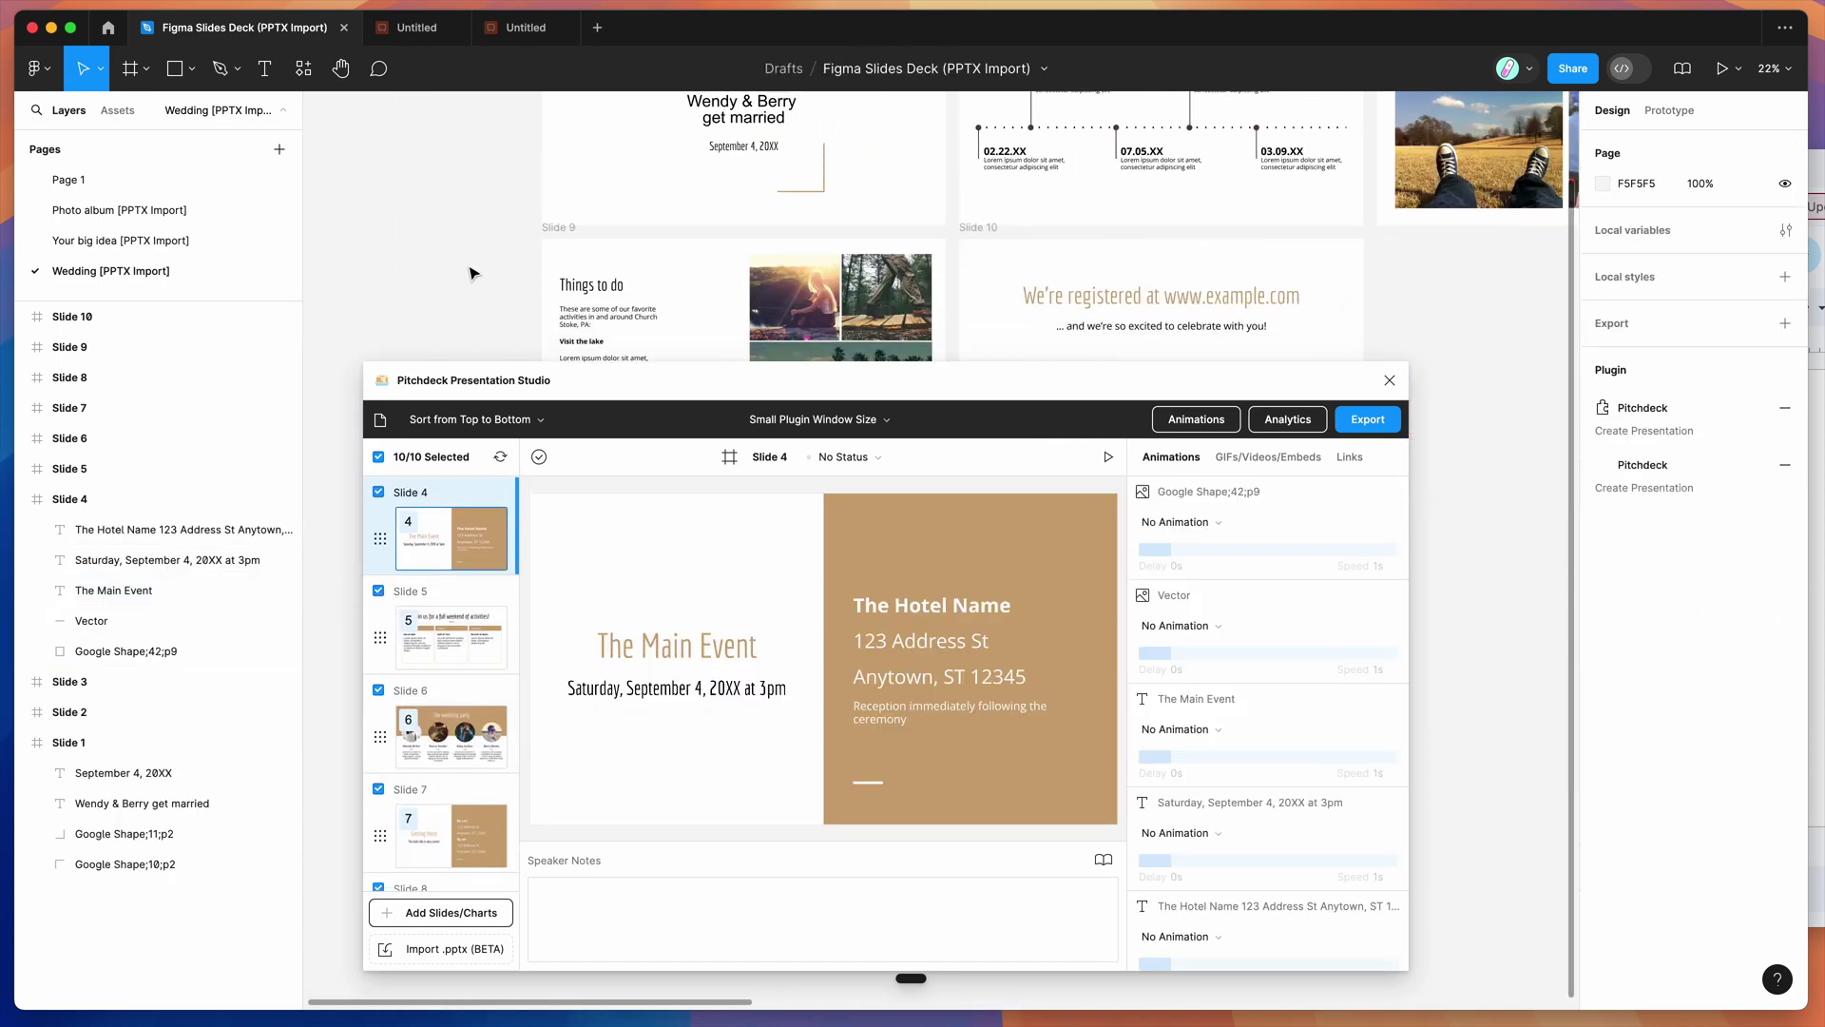
pyautogui.scroll(5, 472, 273)
pyautogui.hscroll(2, 400, 228)
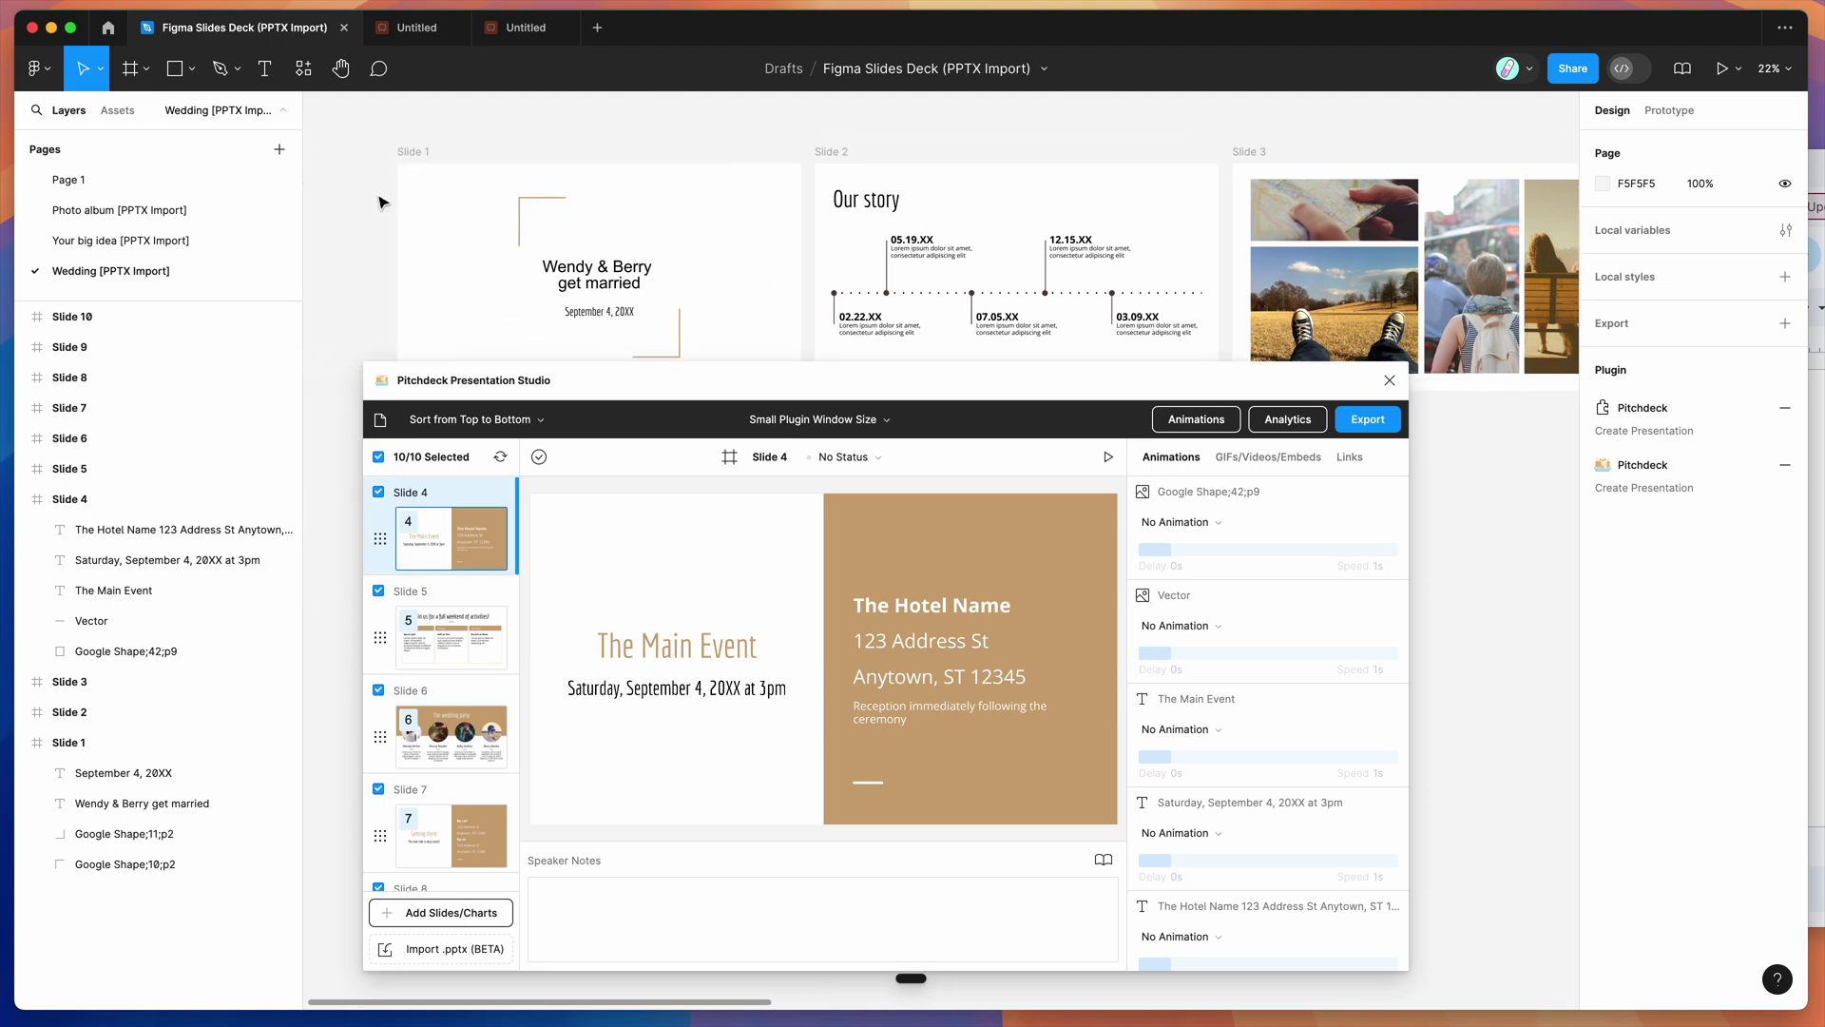
pyautogui.press('super+a')
pyautogui.scroll(-3, 613, 271)
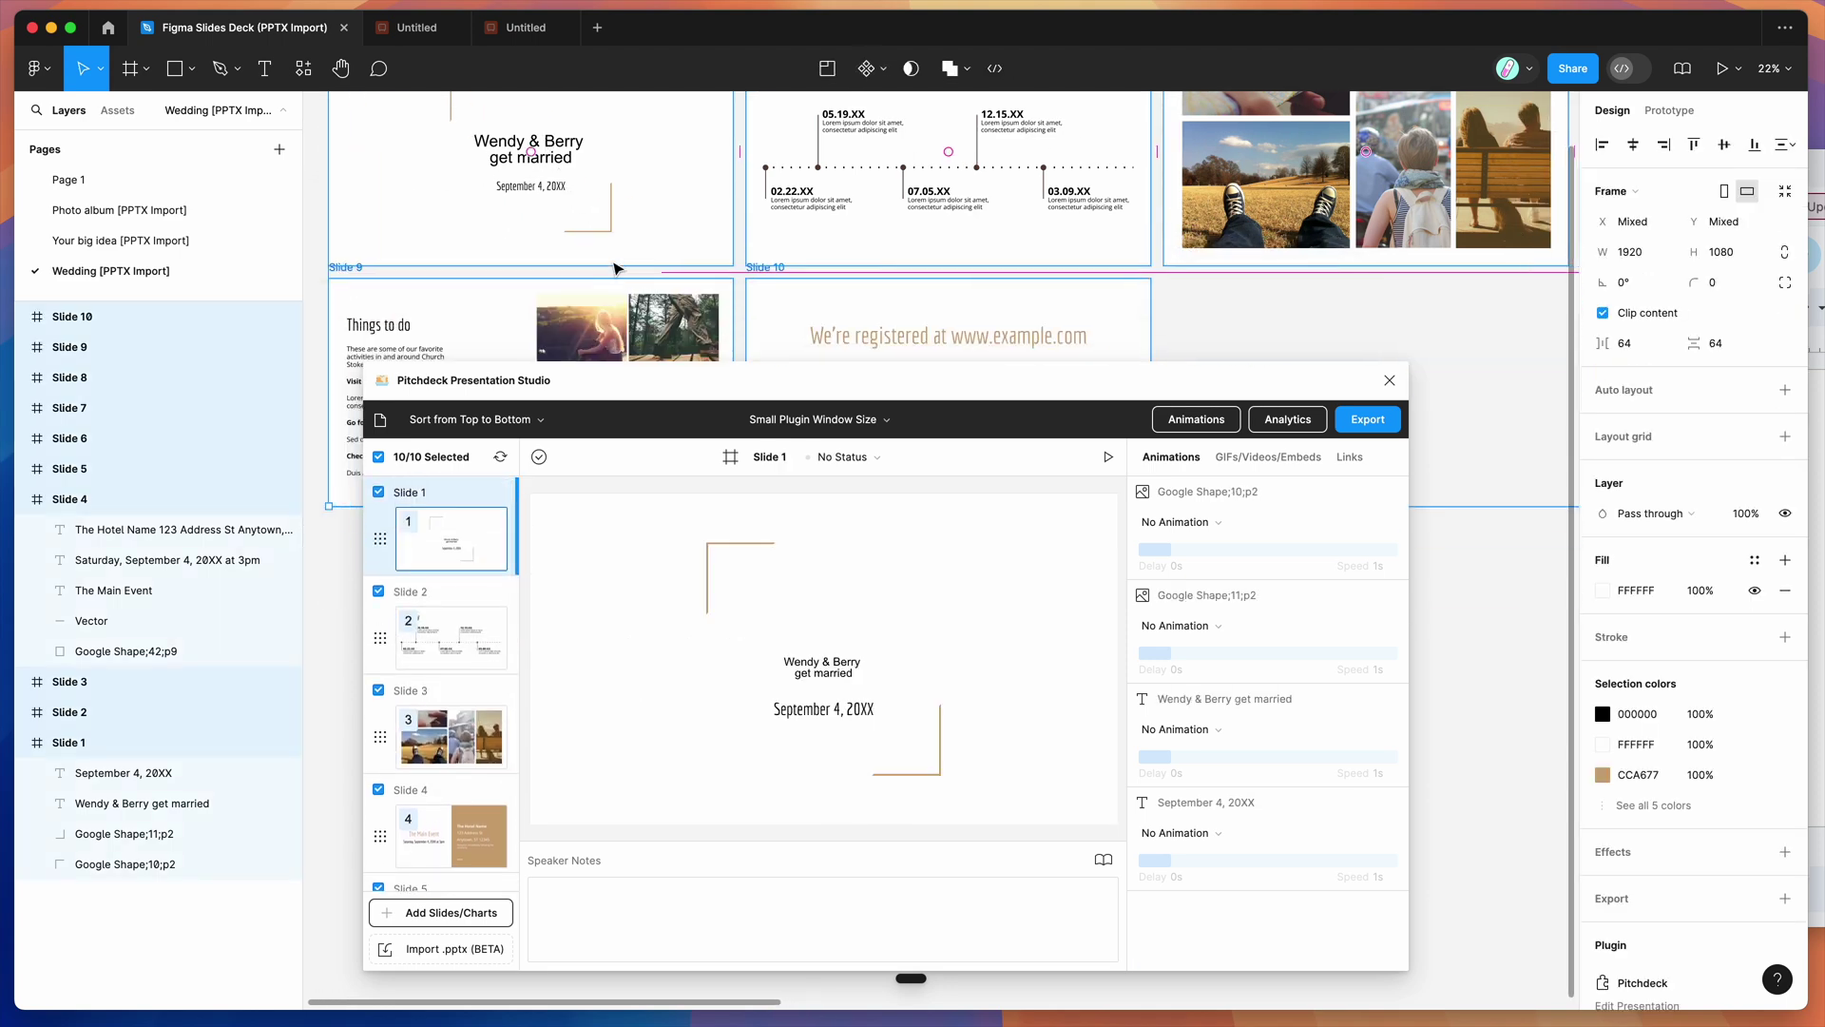
pyautogui.rightClick(649, 225)
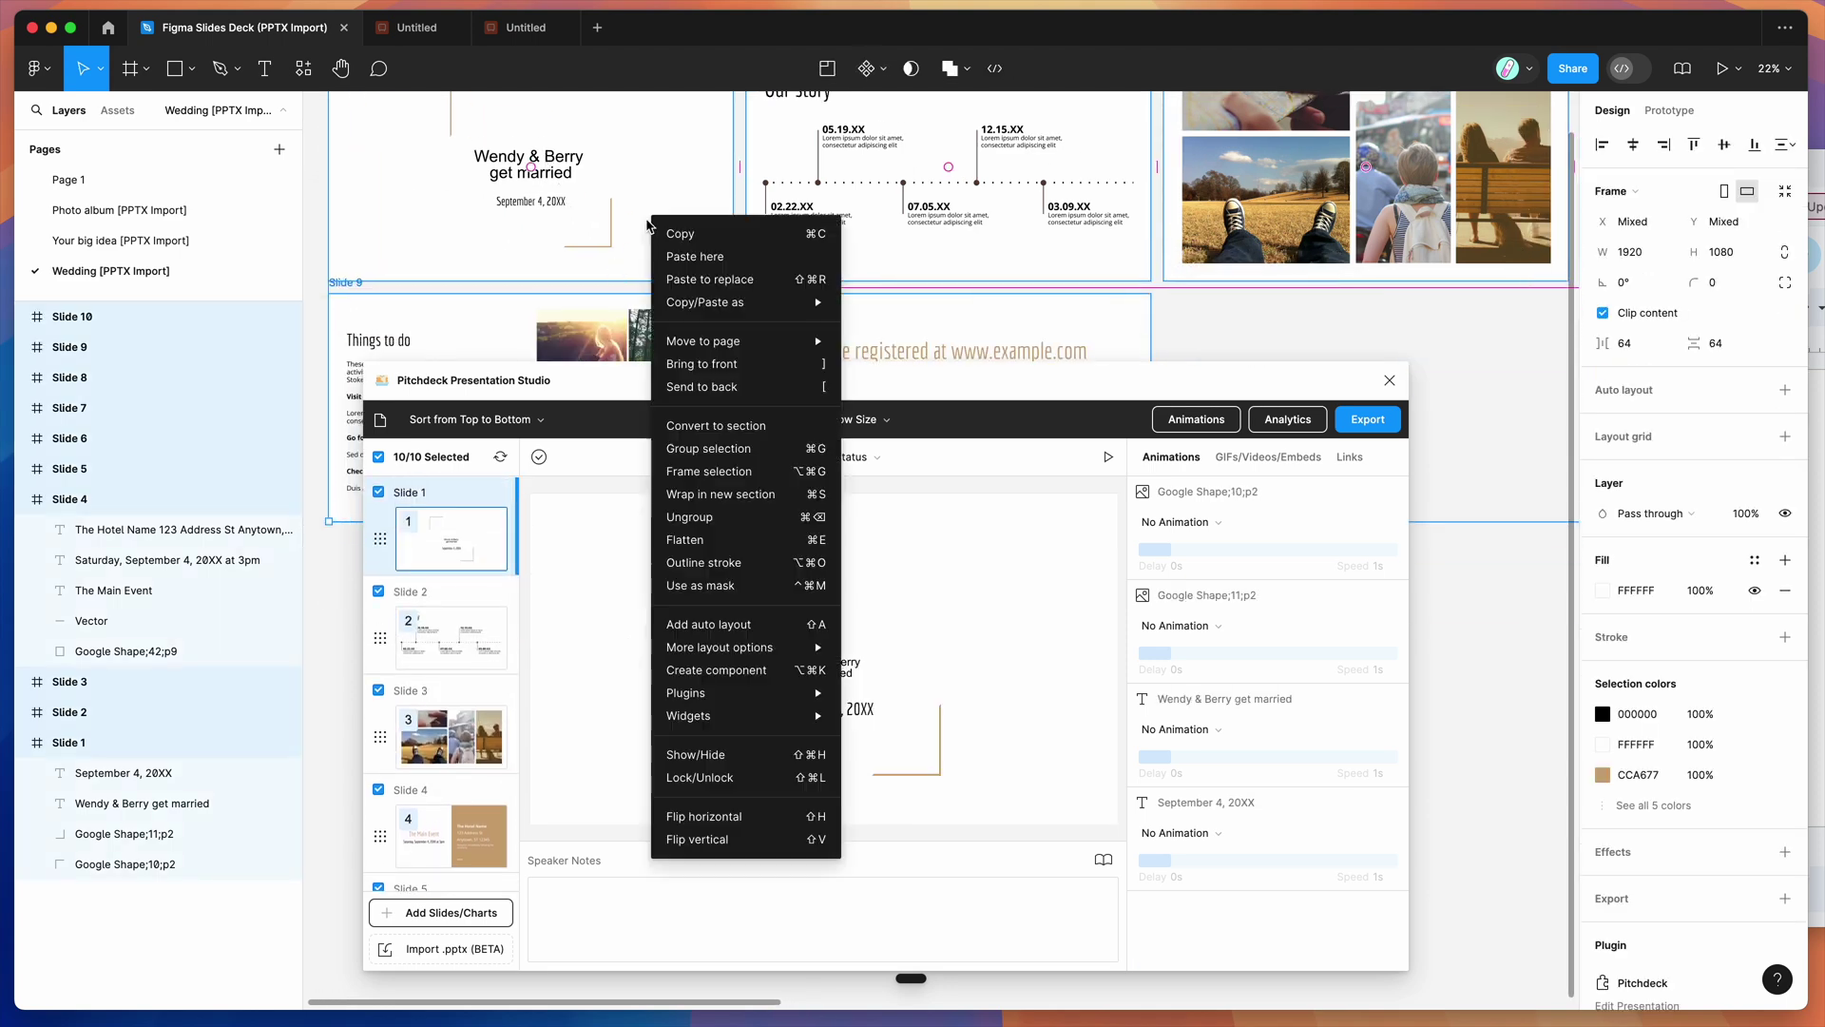
pyautogui.click(694, 237)
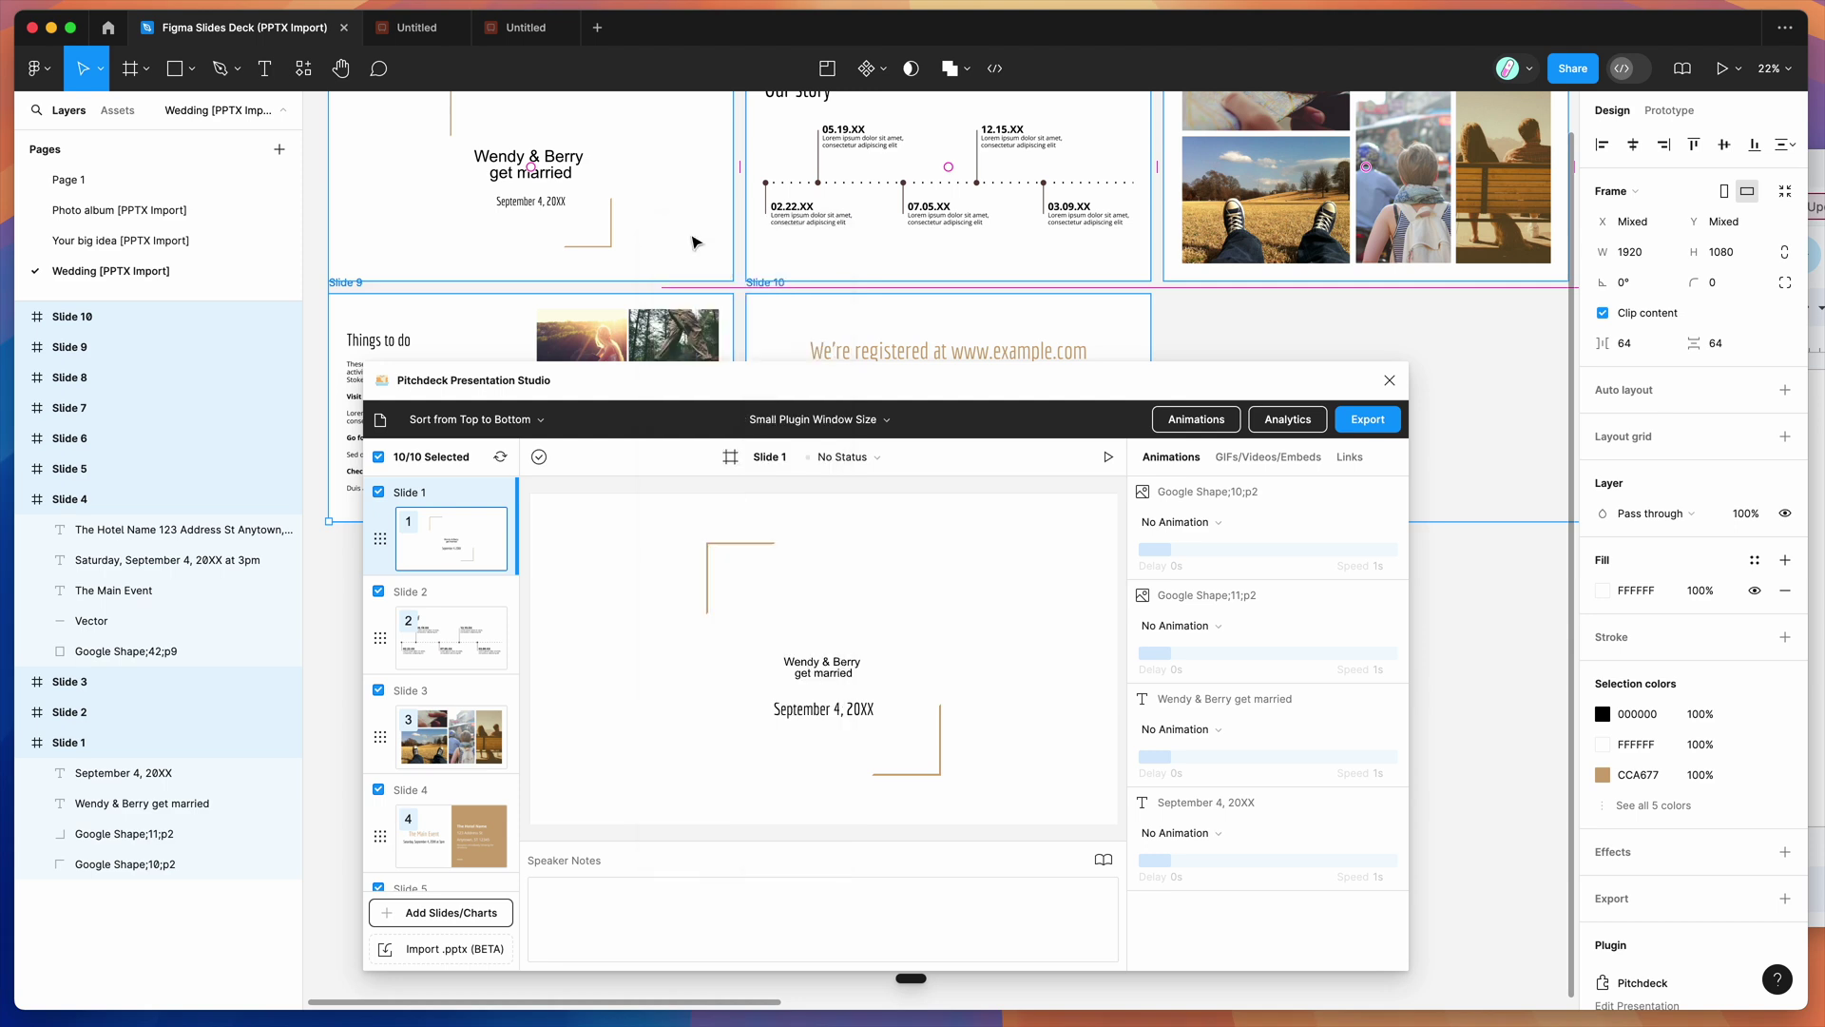
# Create another new Figma slide deck for the copied Wedding slides
pyautogui.click(38, 69)
pyautogui.moveTo(78, 163)
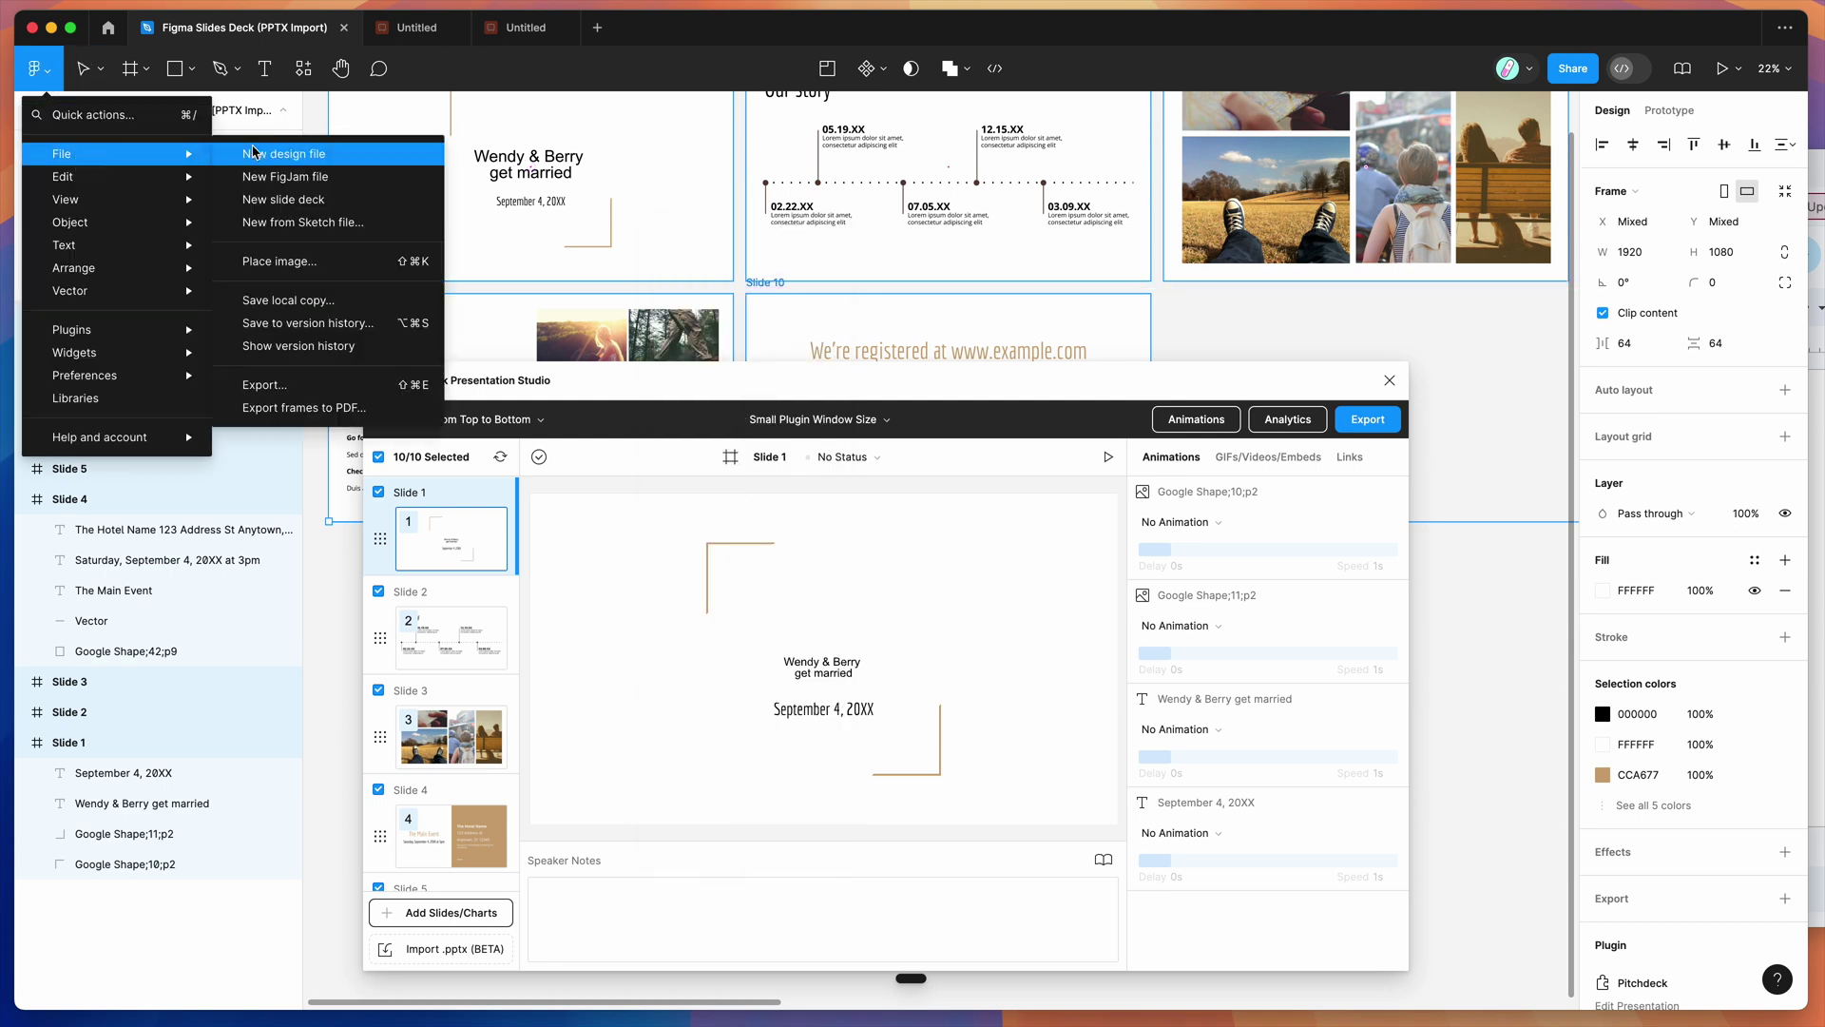
pyautogui.click(312, 205)
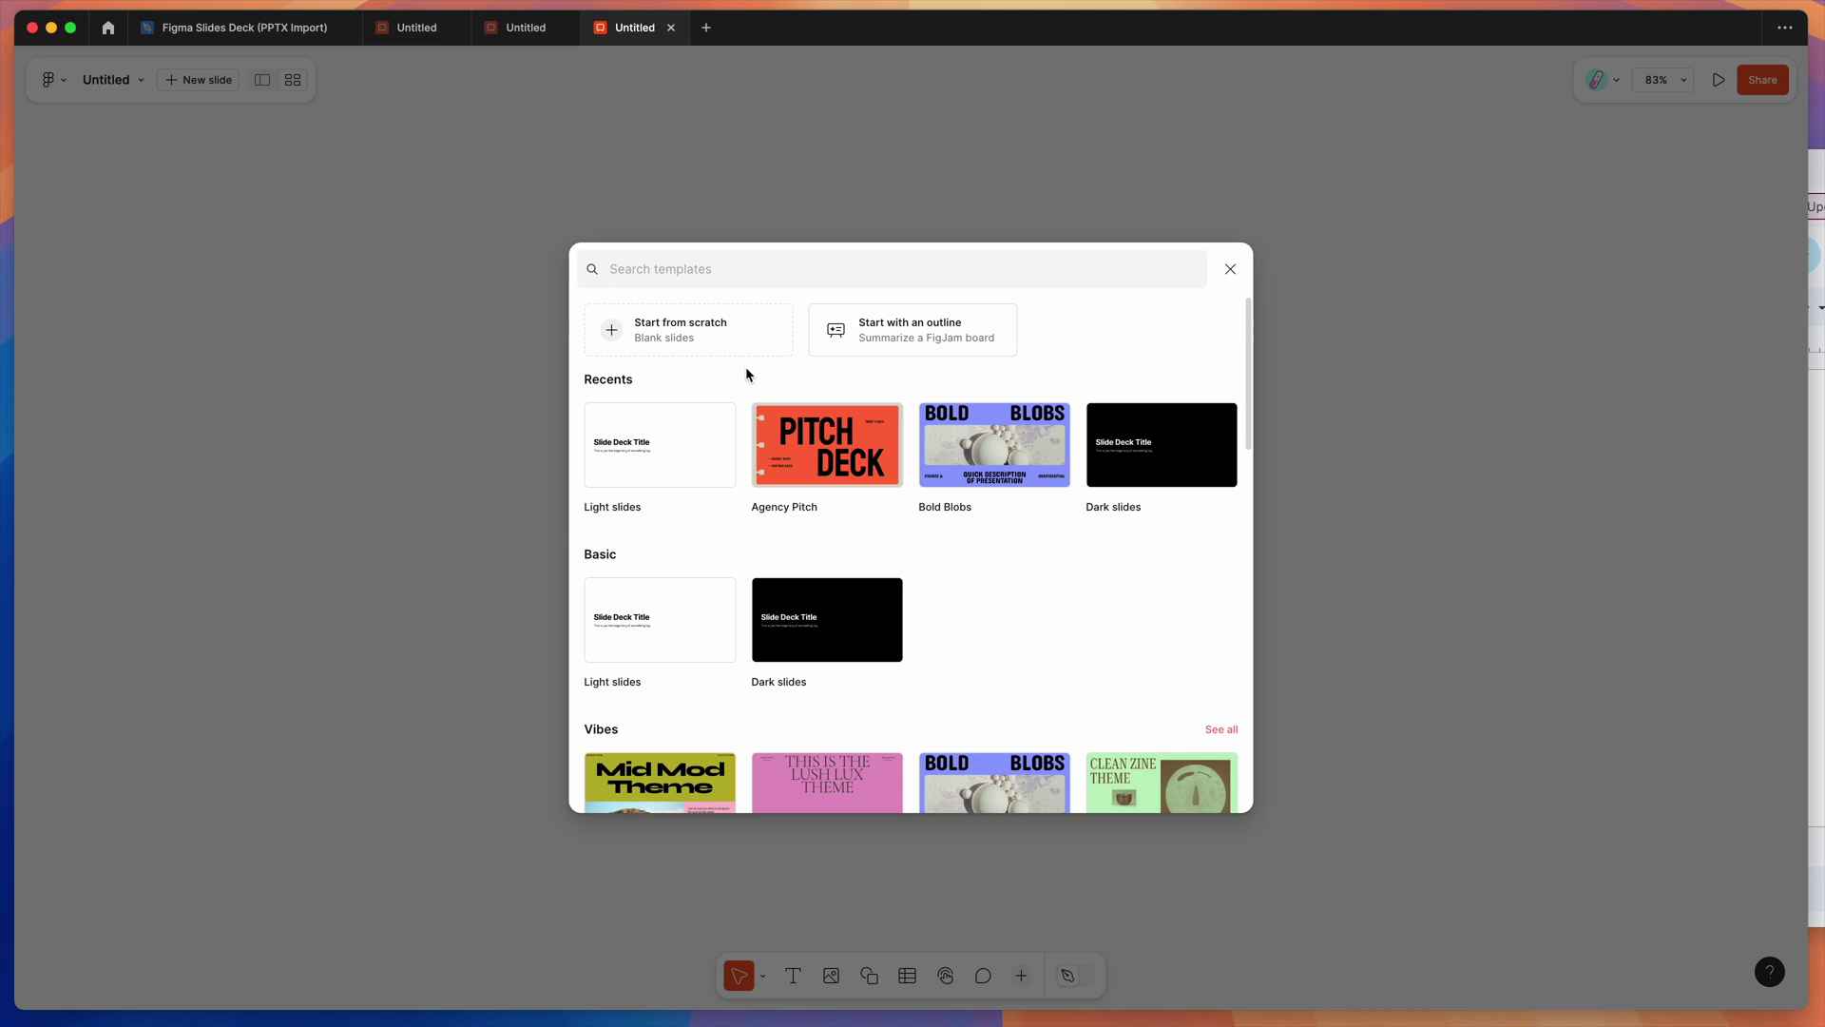
# Start the new deck from scratch with blank slides and paste the copied Wedding slides into it
pyautogui.click(679, 332)
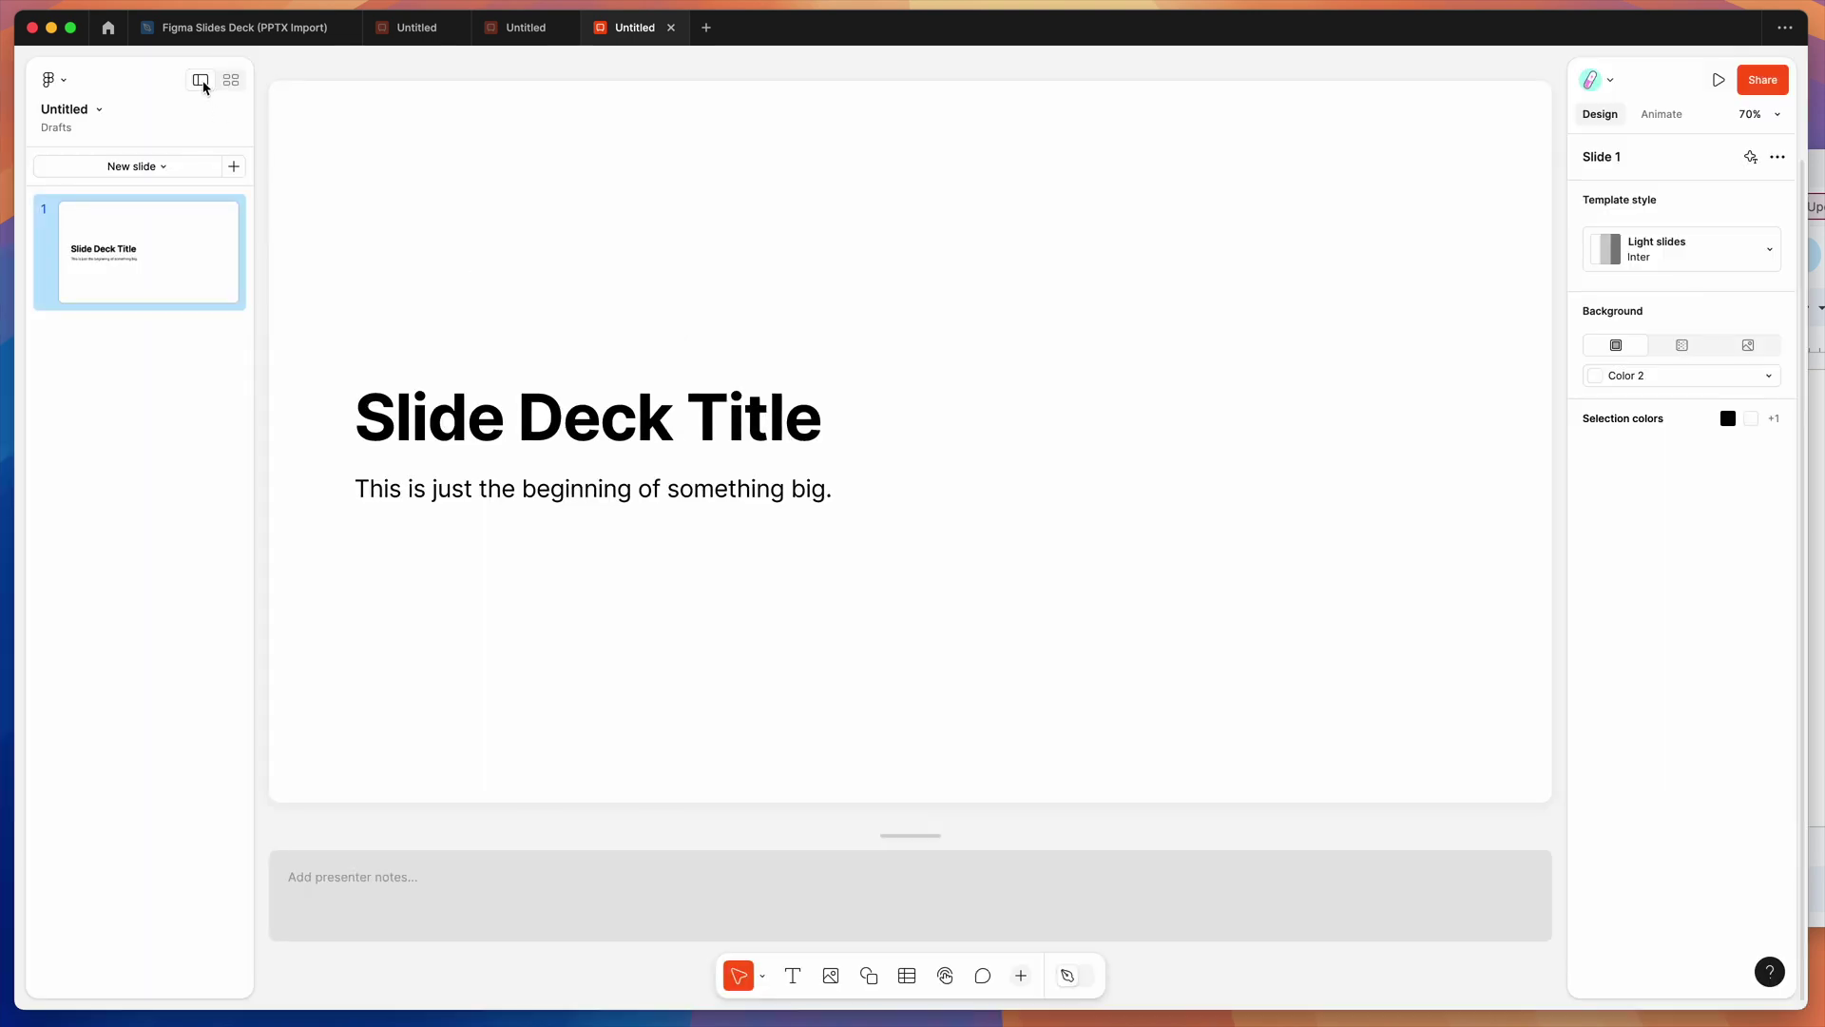
pyautogui.rightClick(120, 416)
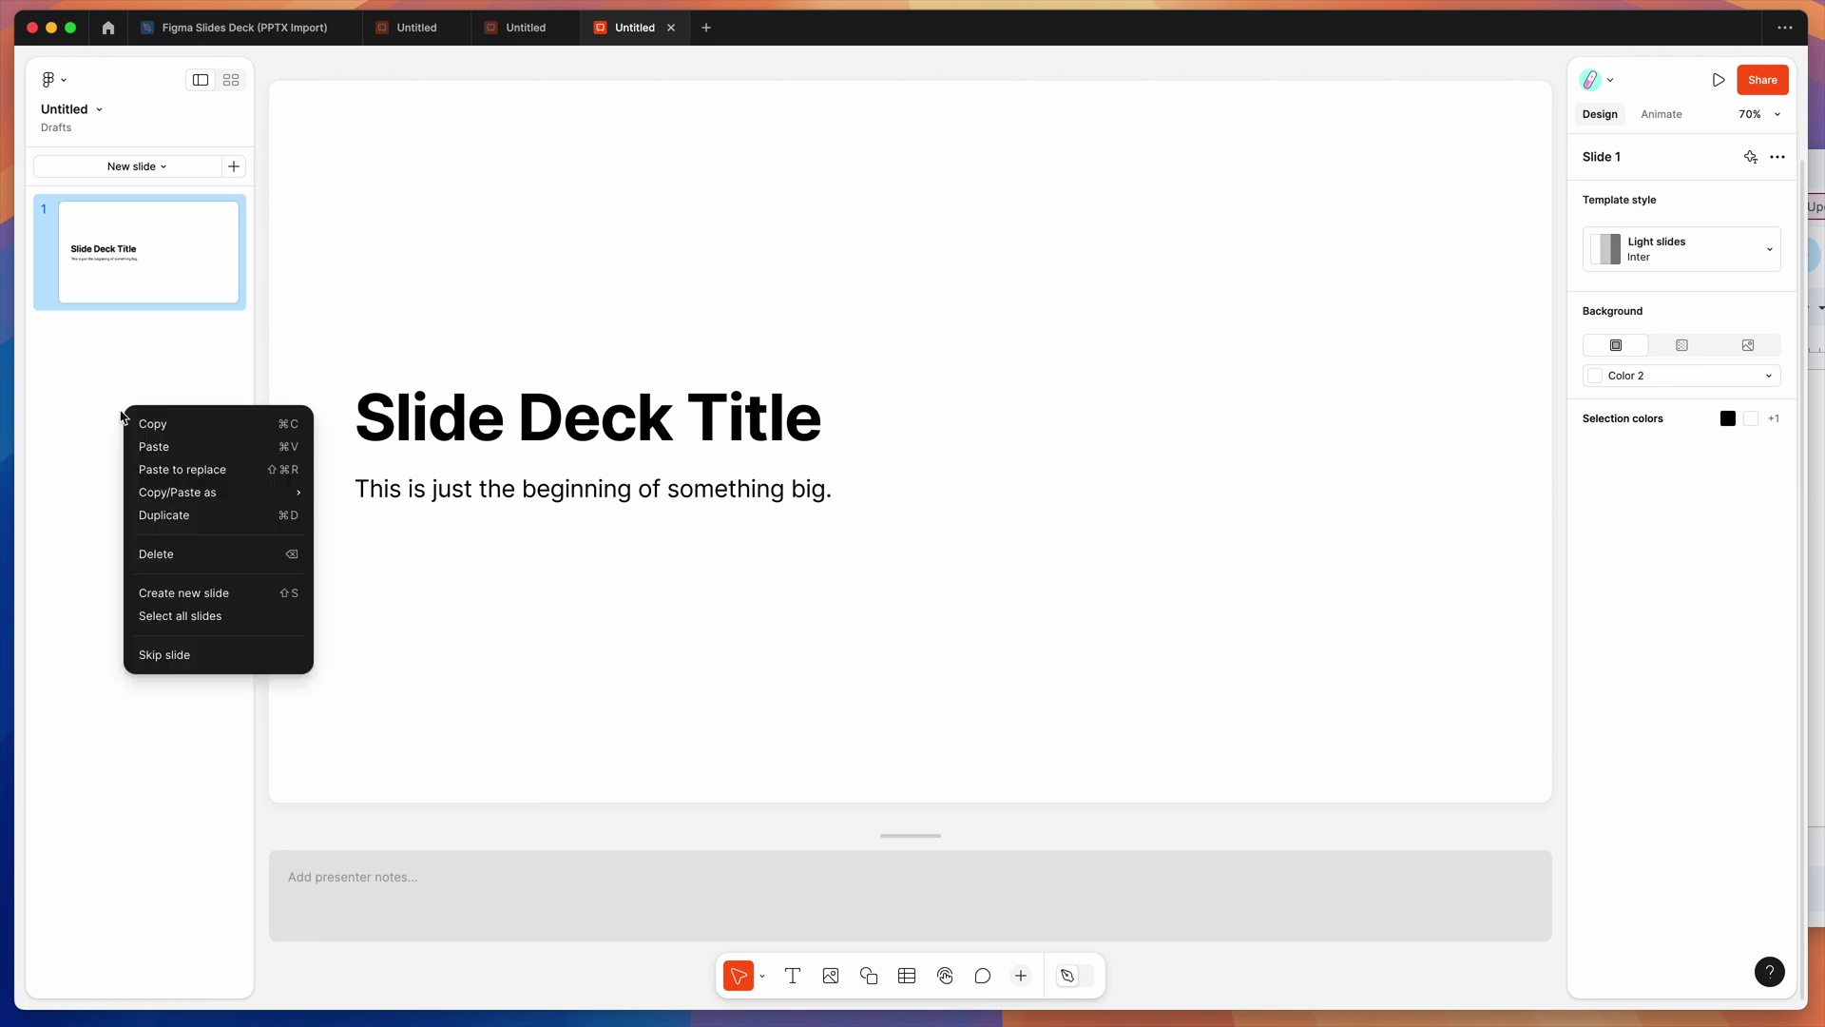
pyautogui.click(153, 446)
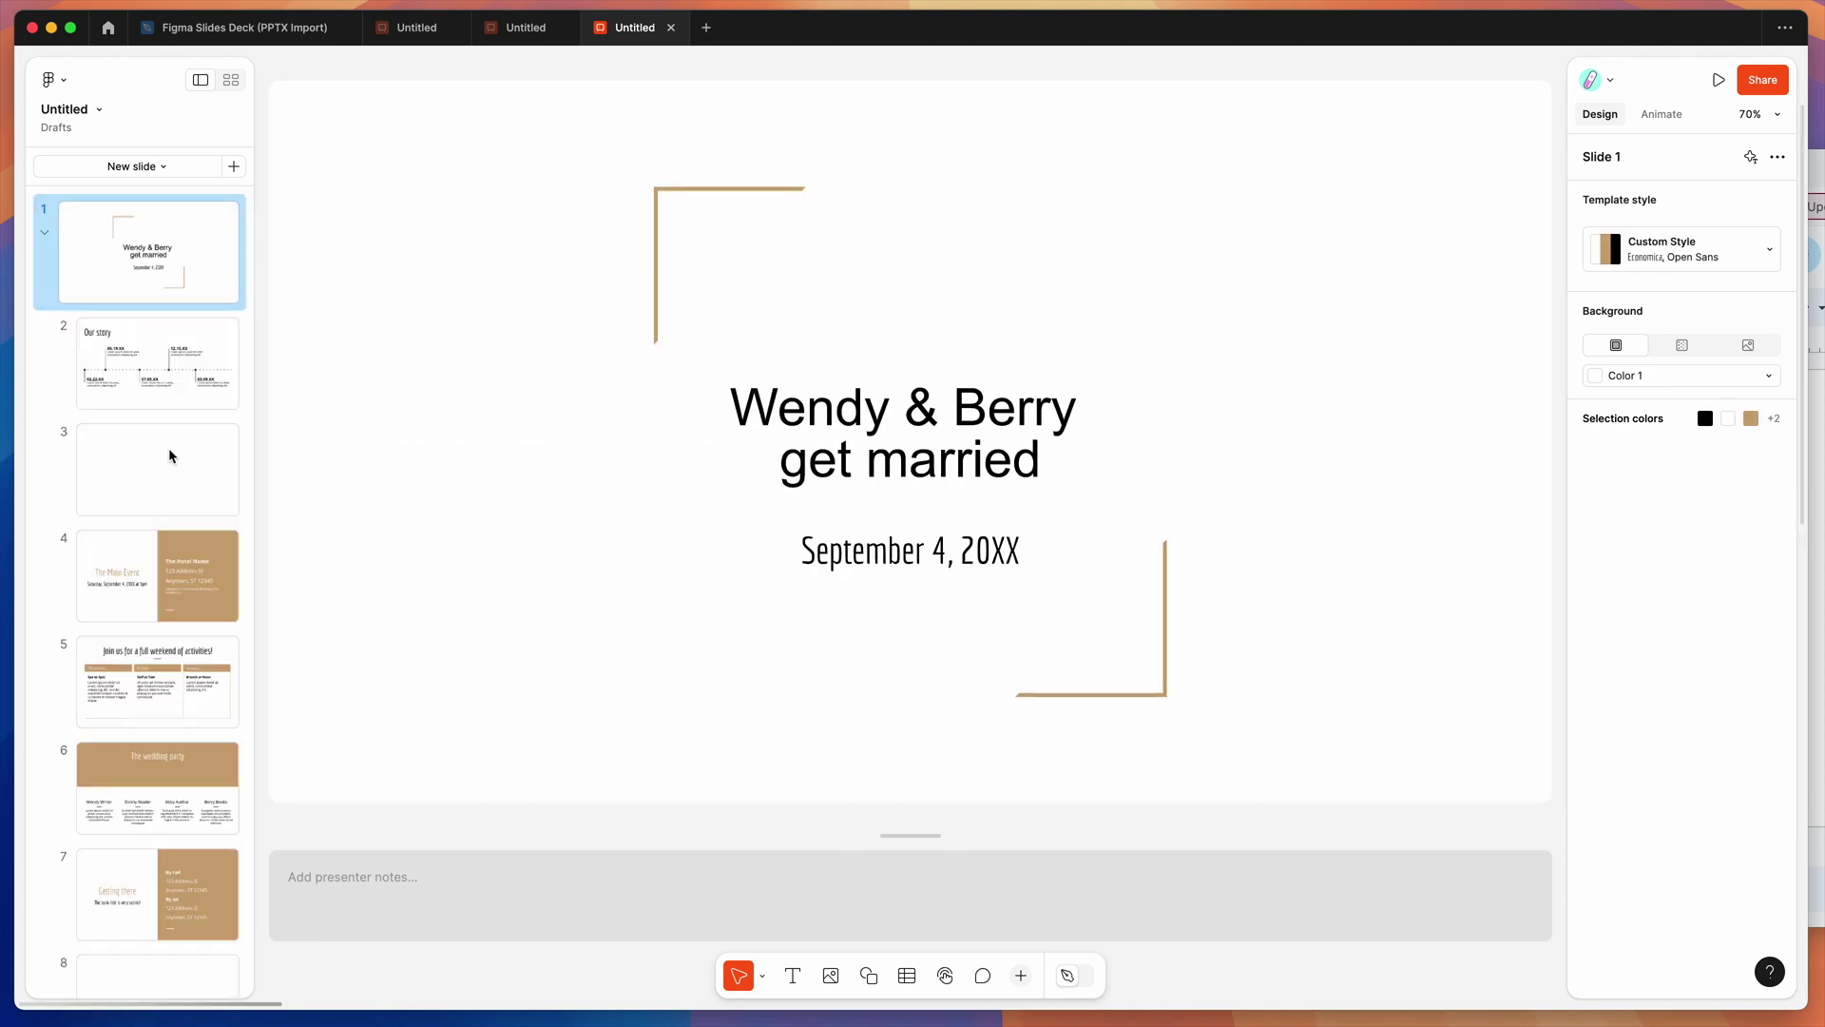
# Examine slides 2 to 5 of the pasted Wedding deck
pyautogui.click(181, 334)
pyautogui.click(177, 479)
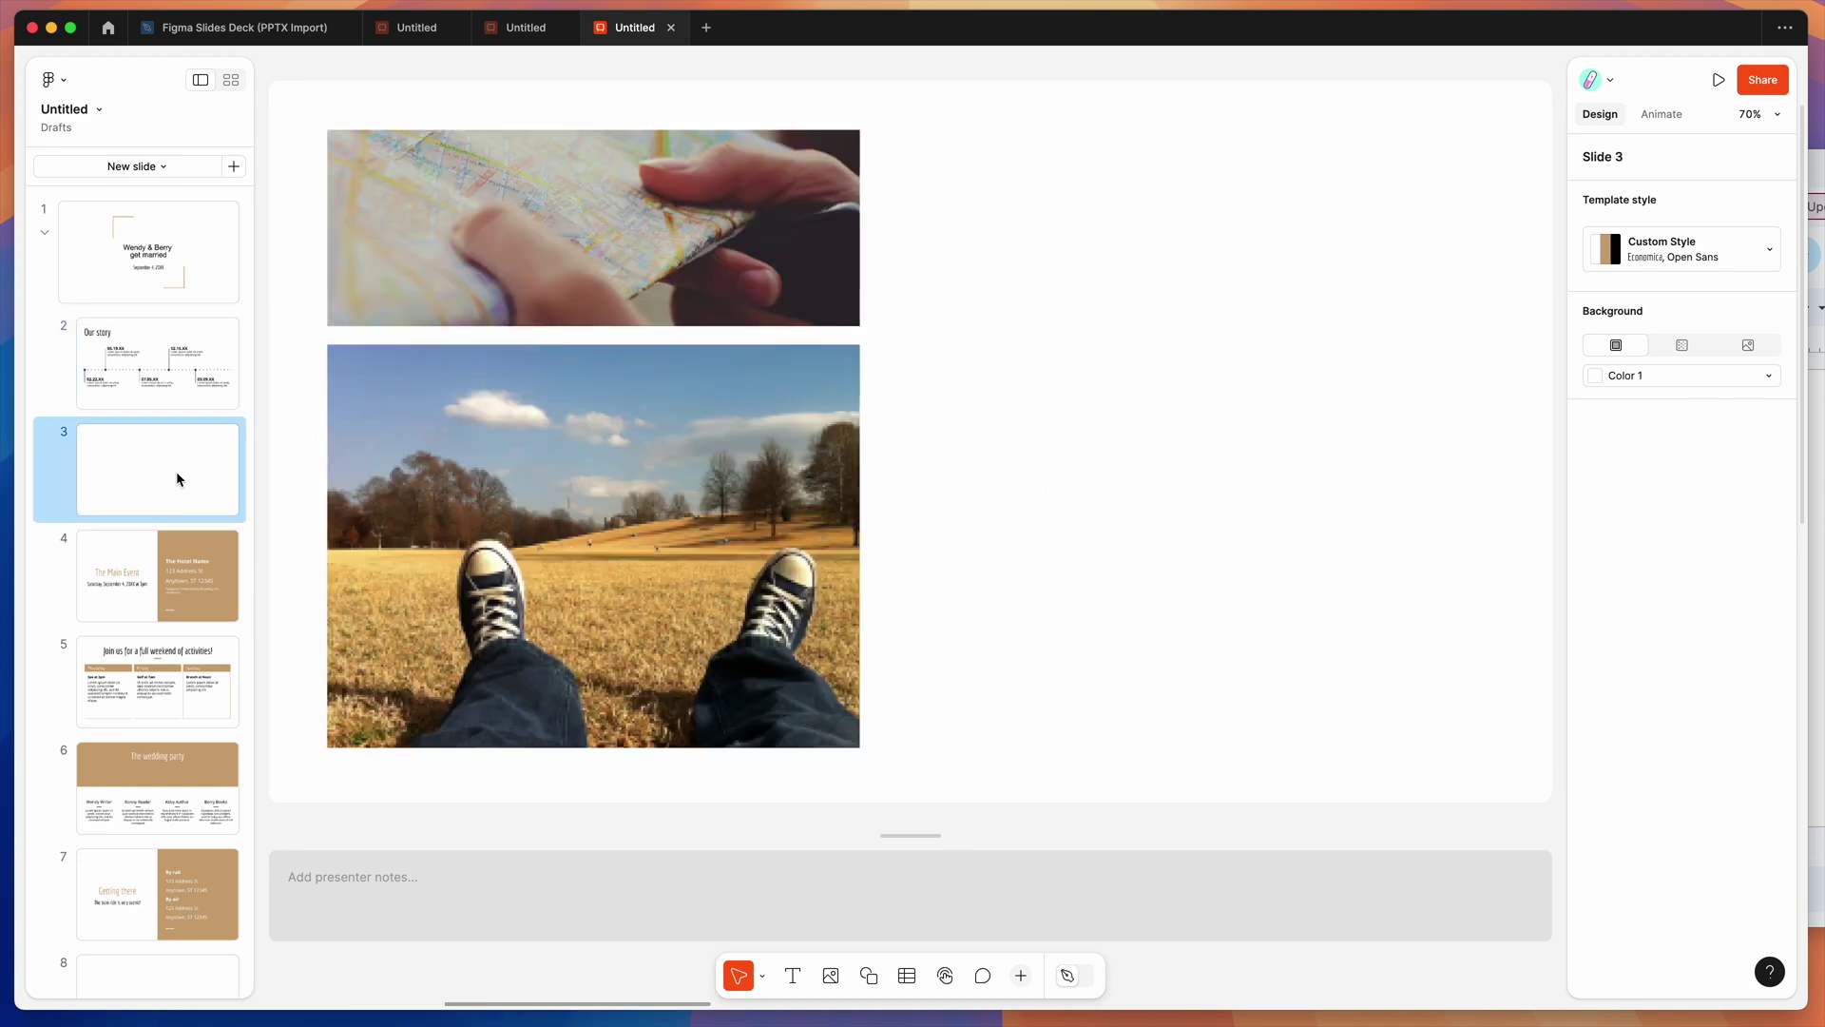
pyautogui.click(178, 576)
pyautogui.click(179, 682)
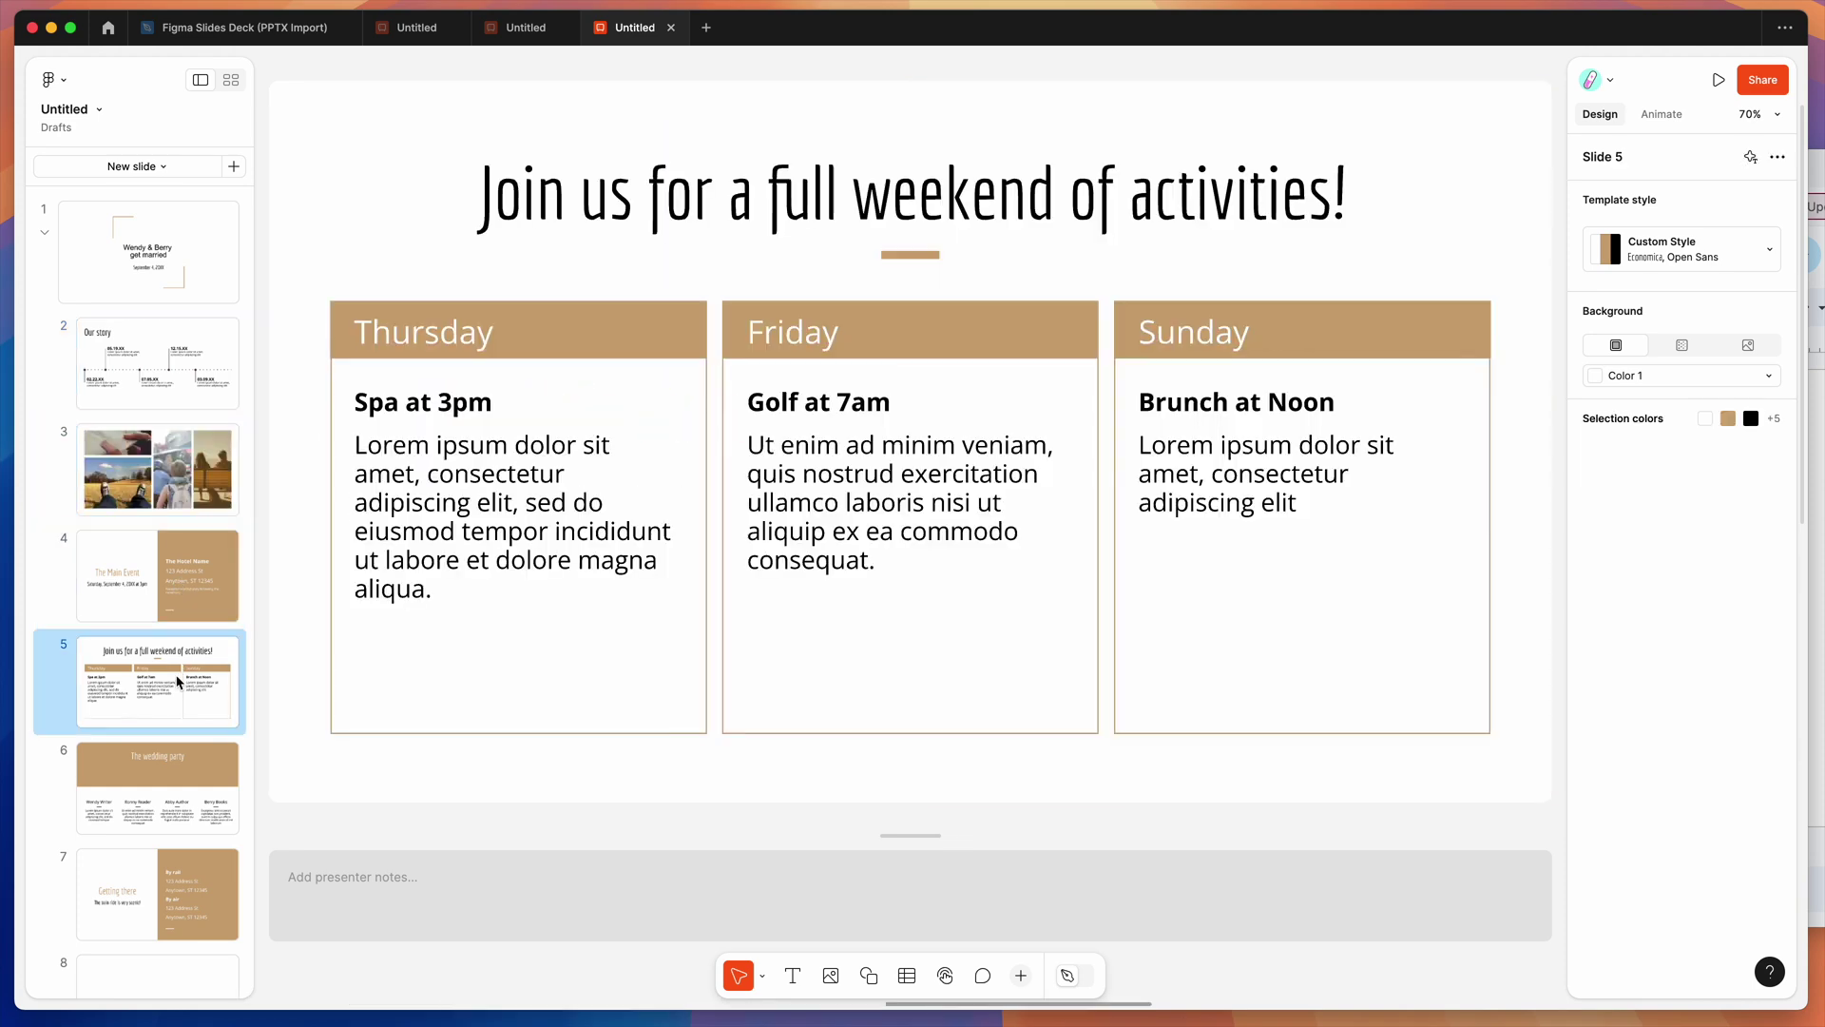
# Open the 05.19.XX text on the Our story slide and compare it with the same slide in the Google Slides original
pyautogui.click(179, 399)
pyautogui.click(699, 355)
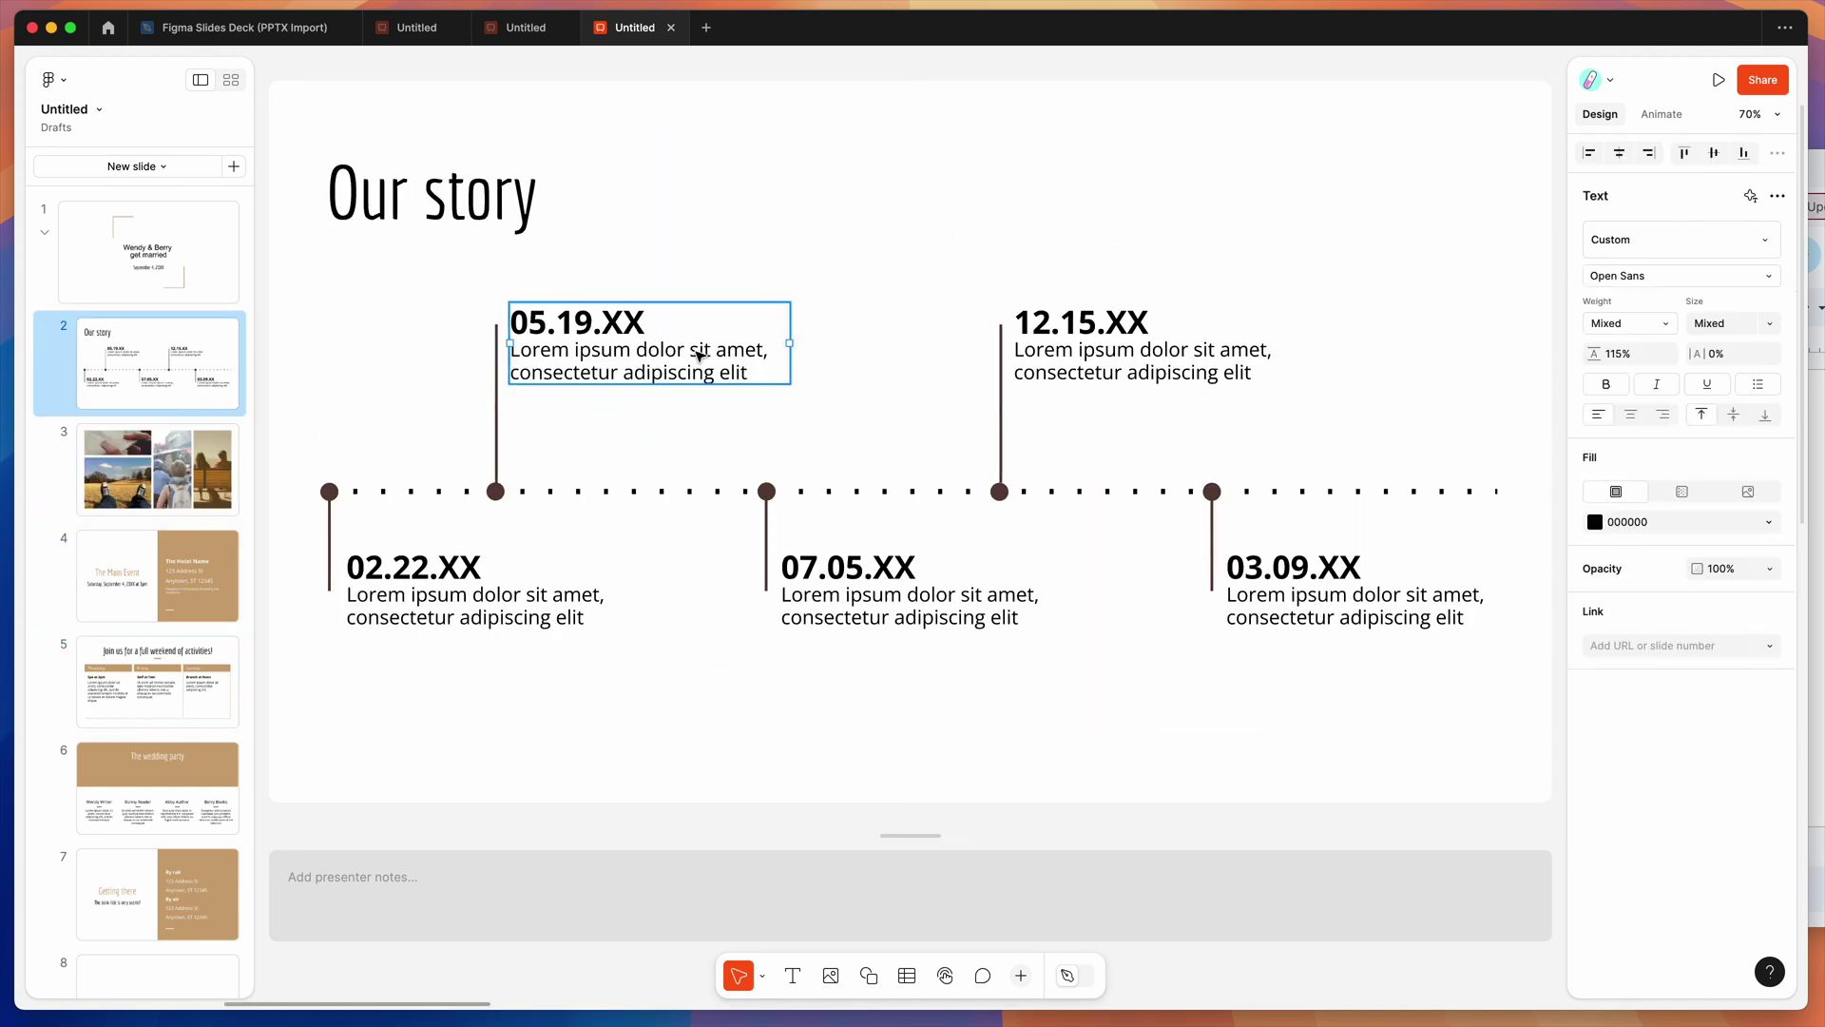
pyautogui.doubleClick(732, 372)
pyautogui.press('super+Tab')
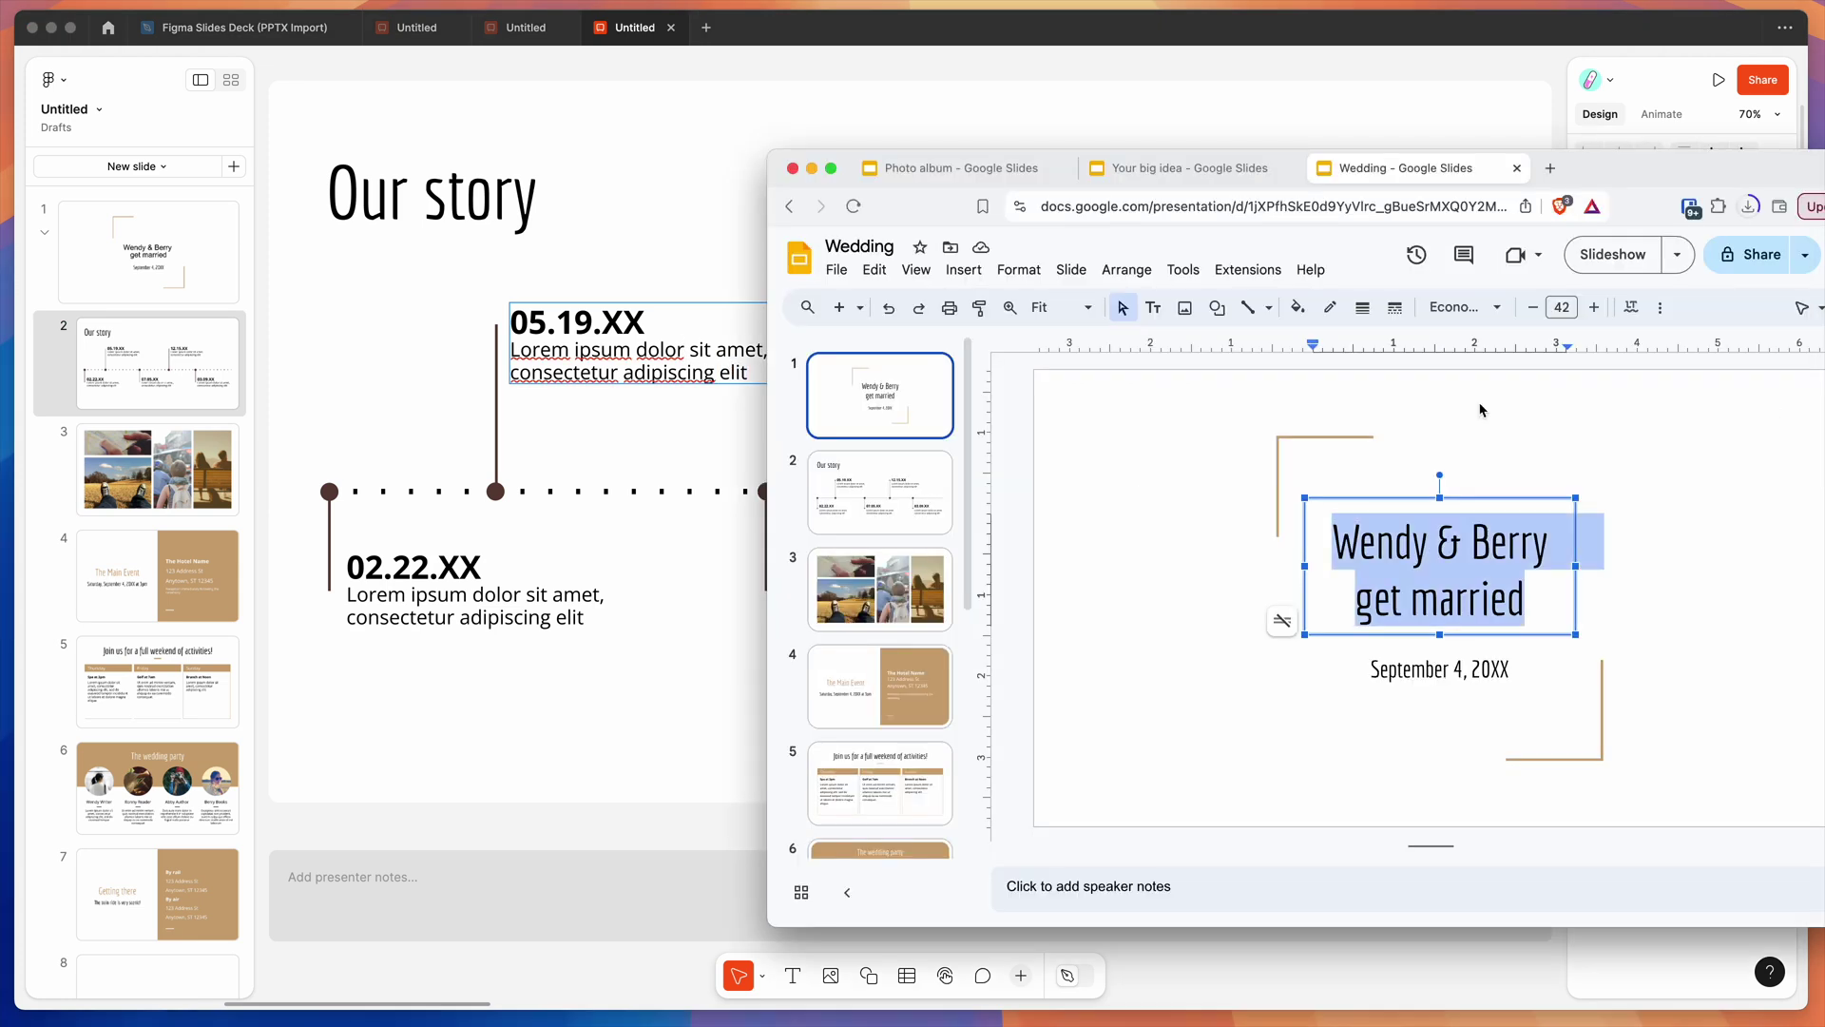
pyautogui.click(902, 502)
pyautogui.click(1206, 535)
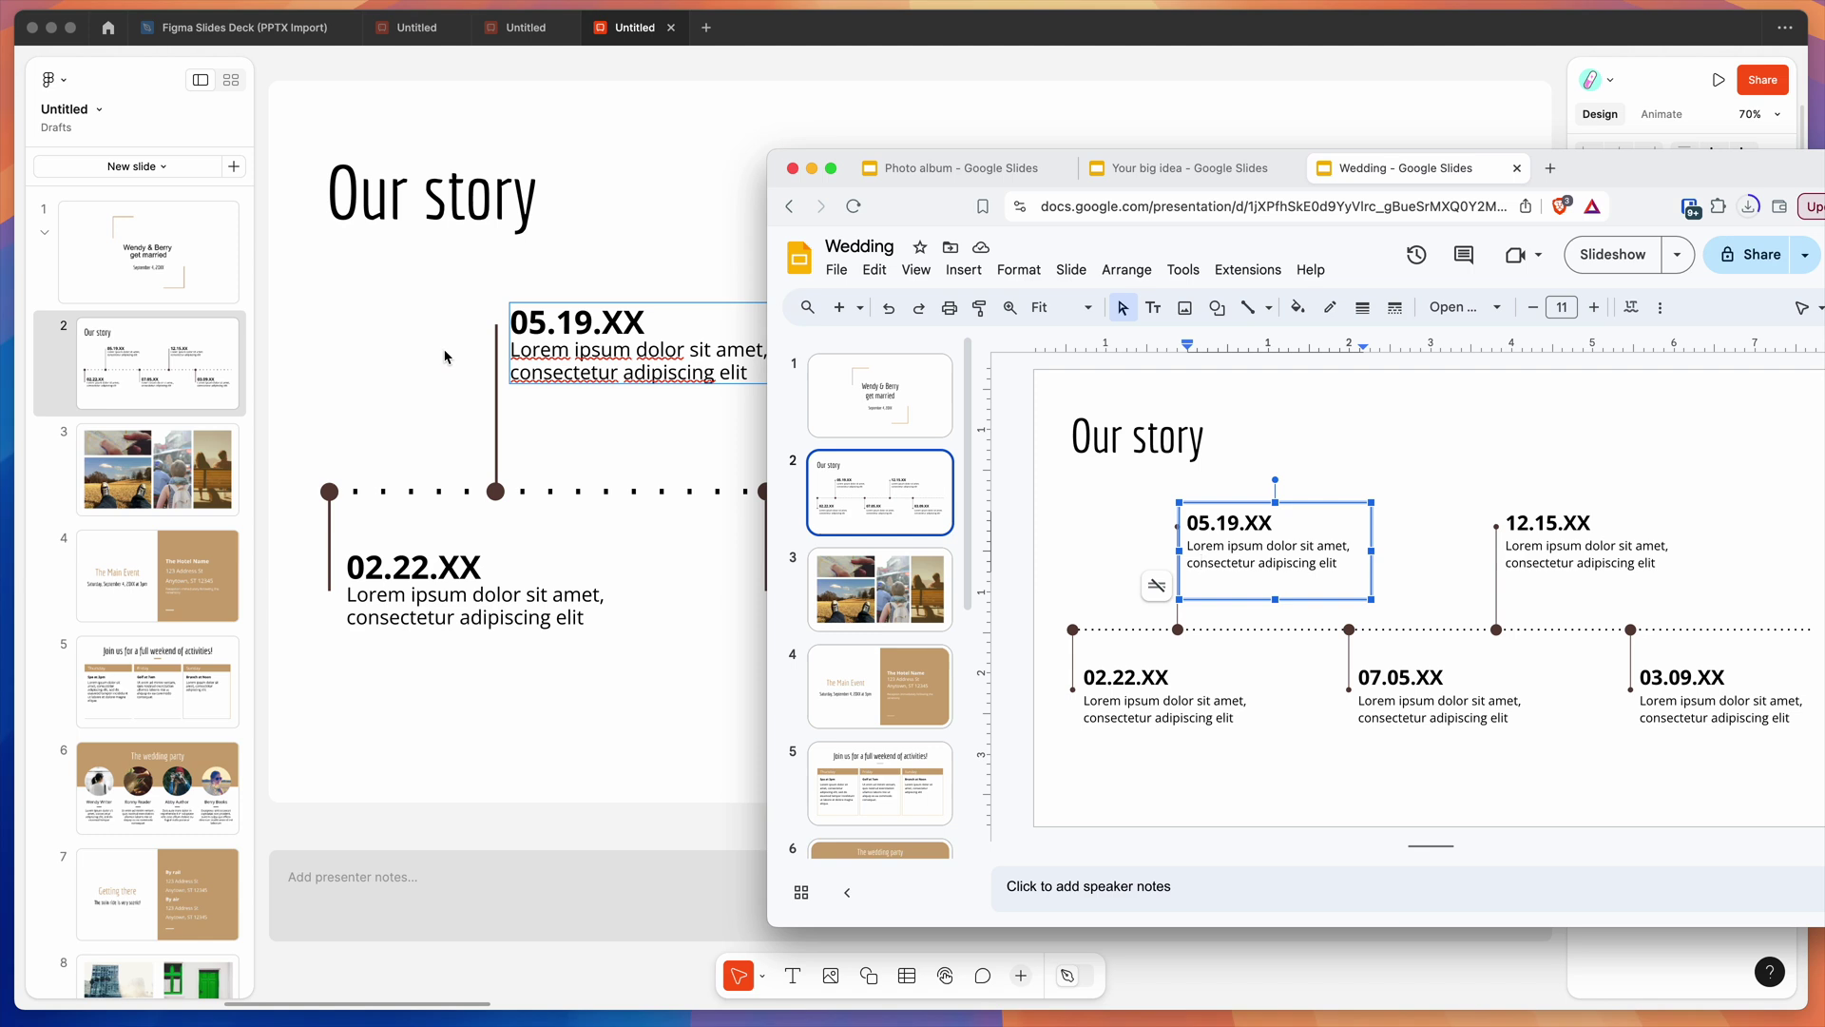
# Switch back to the Figma deck and set the fill of the timeline dot below 05.19.XX to Color 4
pyautogui.press('super+Tab')
pyautogui.click(496, 492)
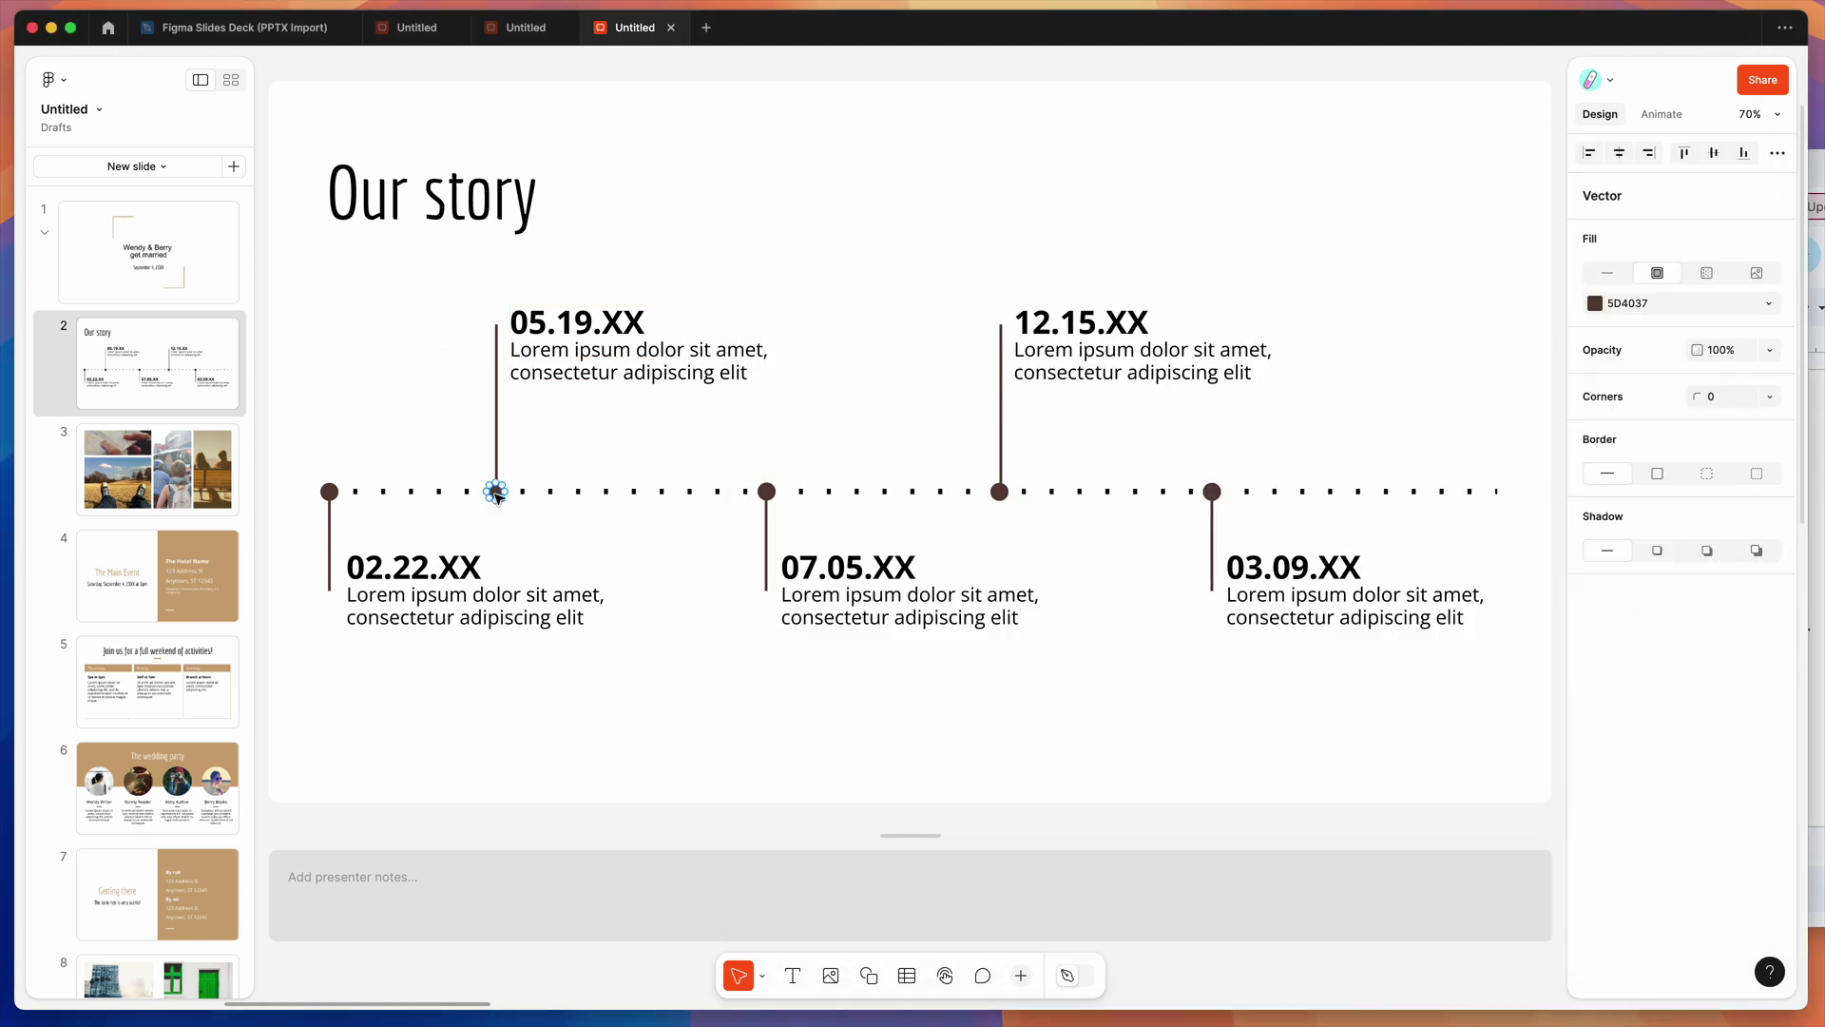
pyautogui.doubleClick(497, 492)
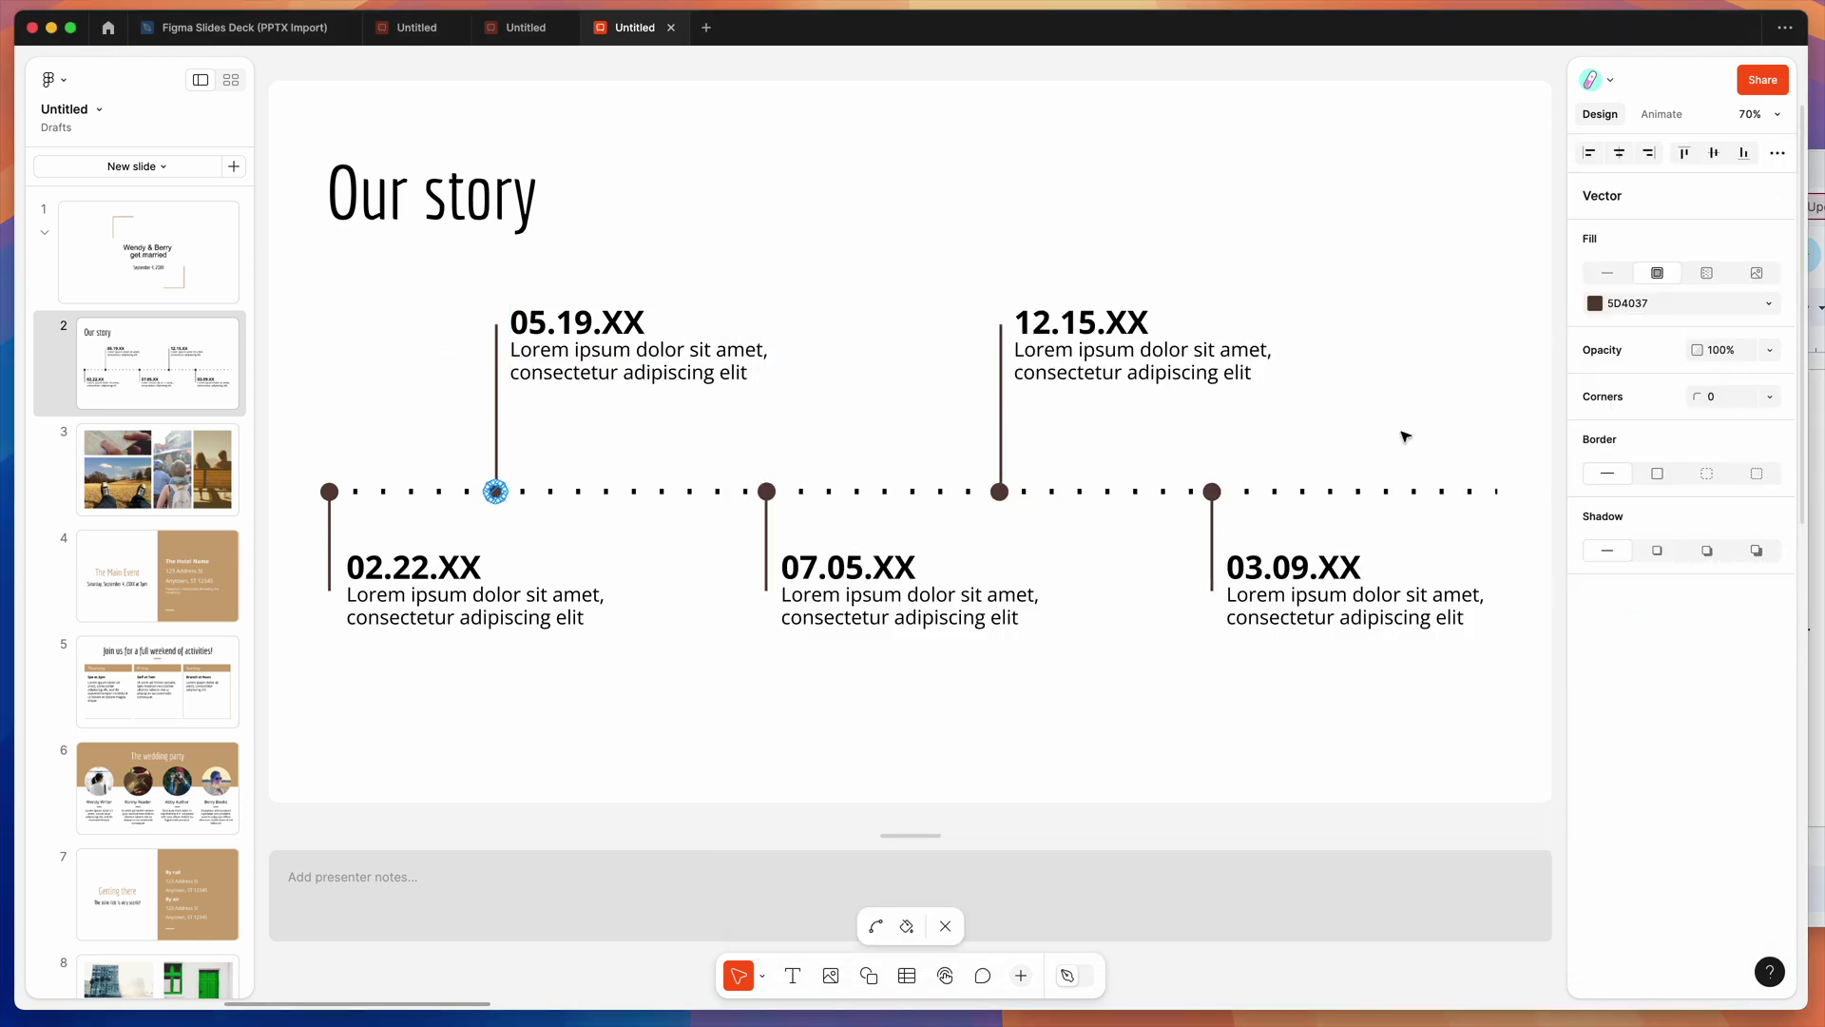
pyautogui.click(1597, 314)
pyautogui.click(1470, 384)
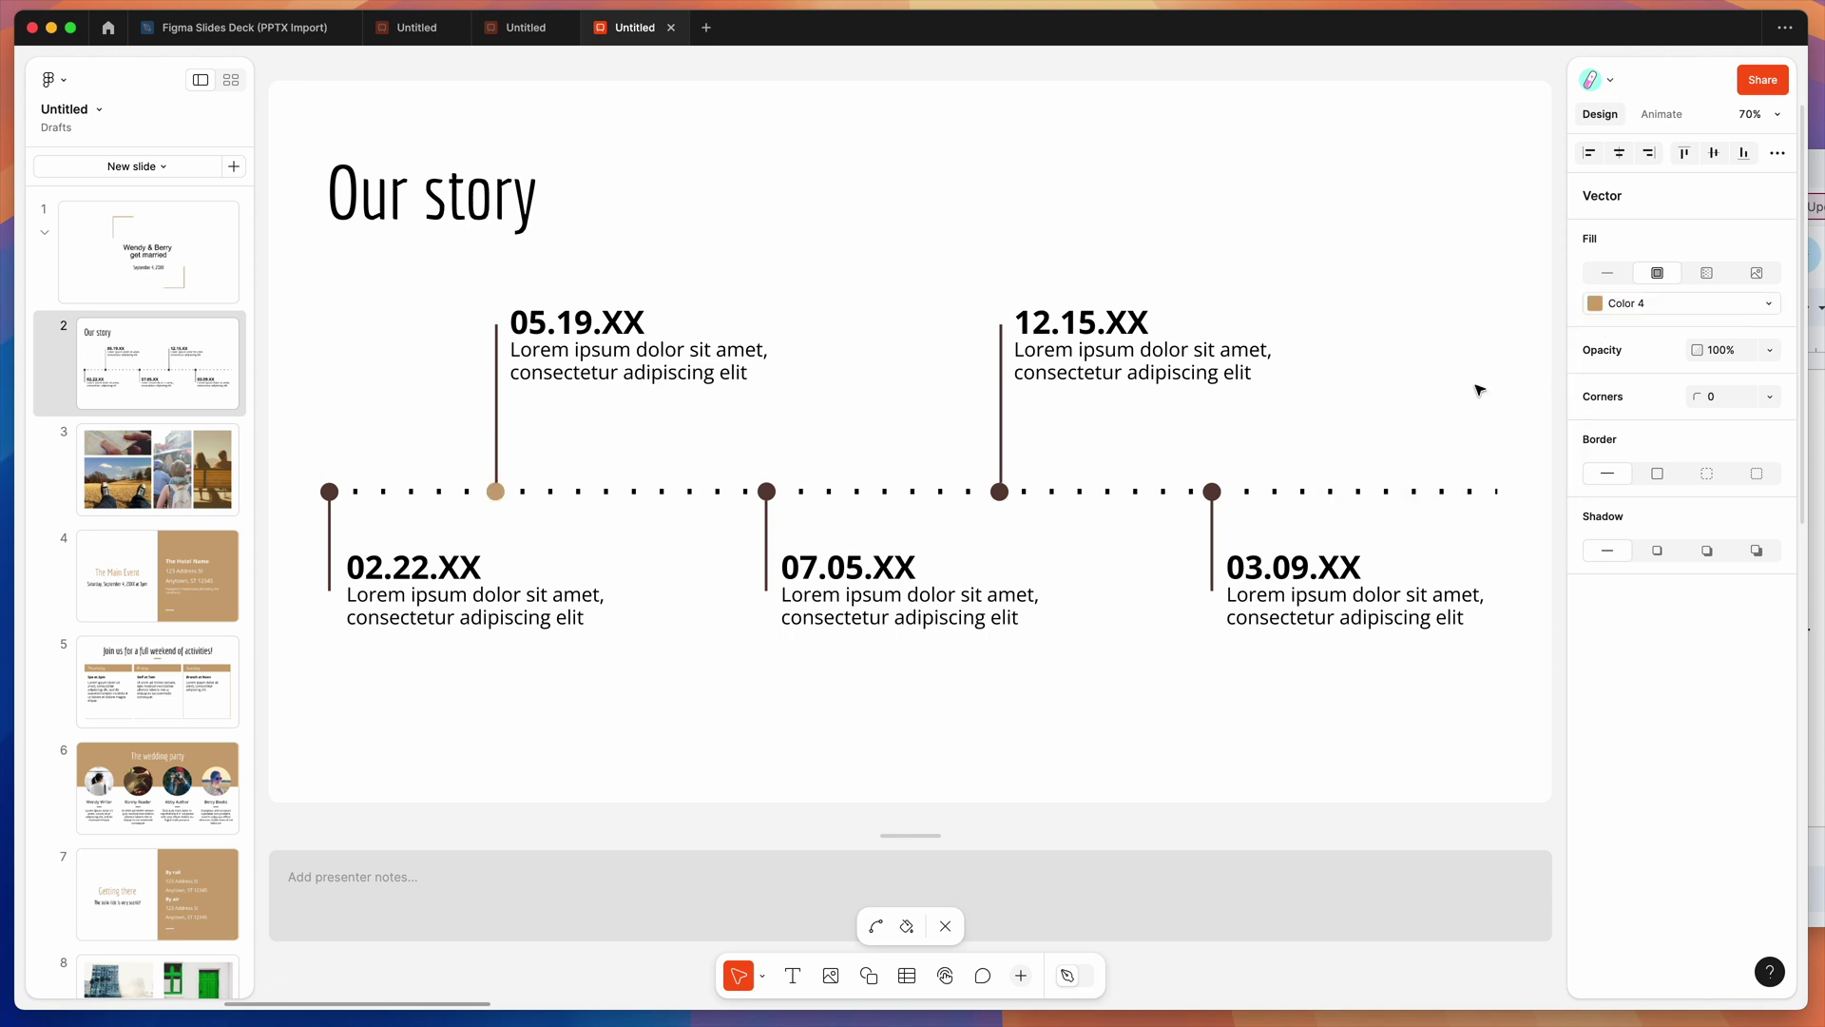
# Open the 12.15.XX text block on the Our story slide for editing
pyautogui.click(1067, 323)
pyautogui.click(1109, 323)
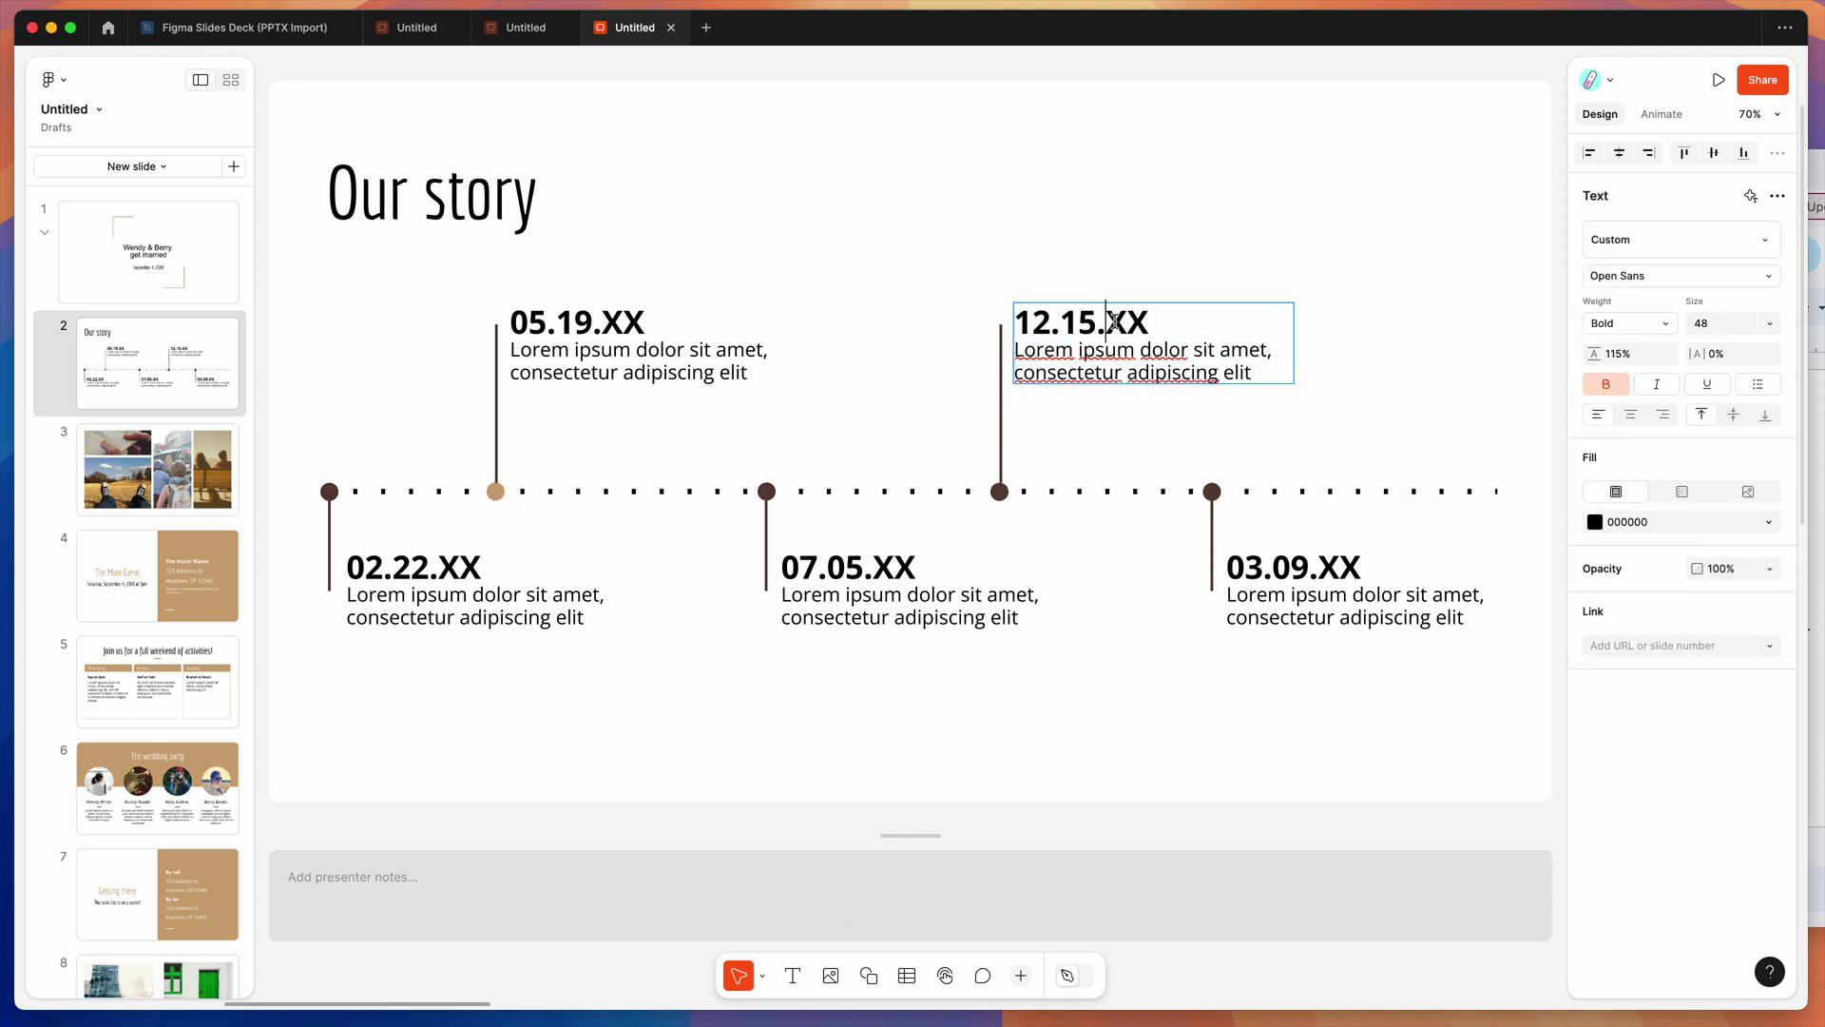